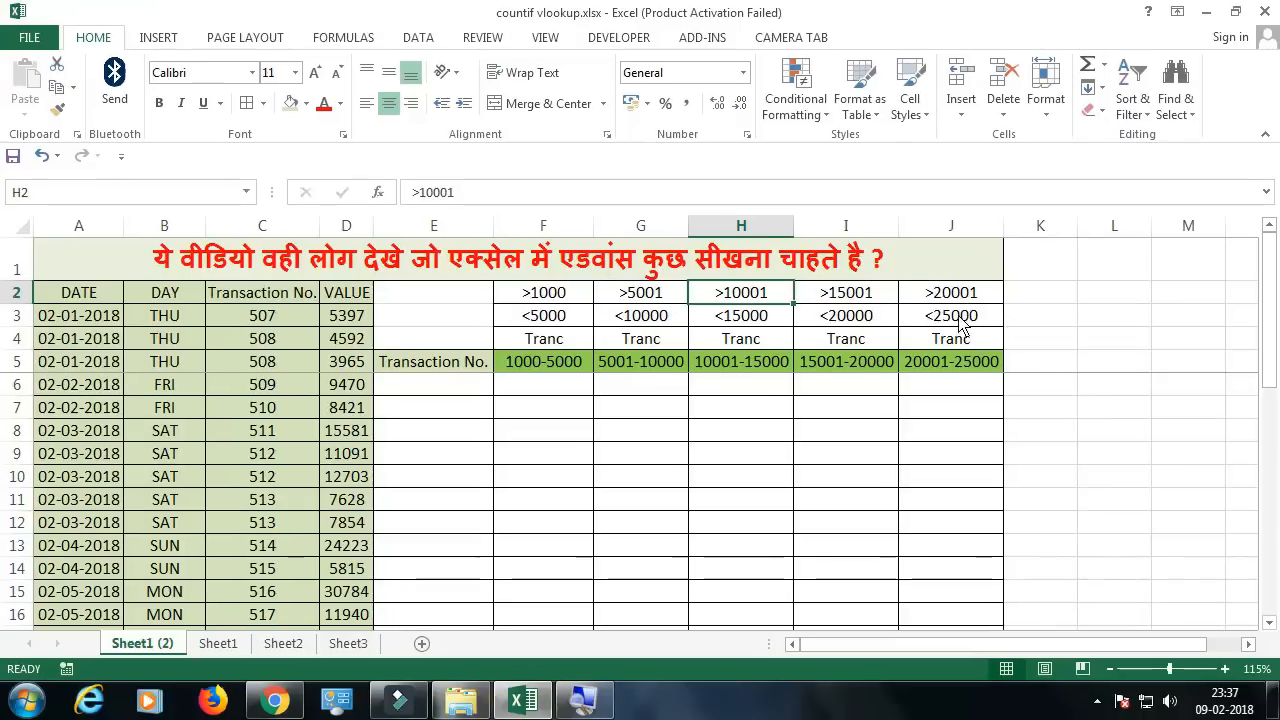
left_click(958, 320)
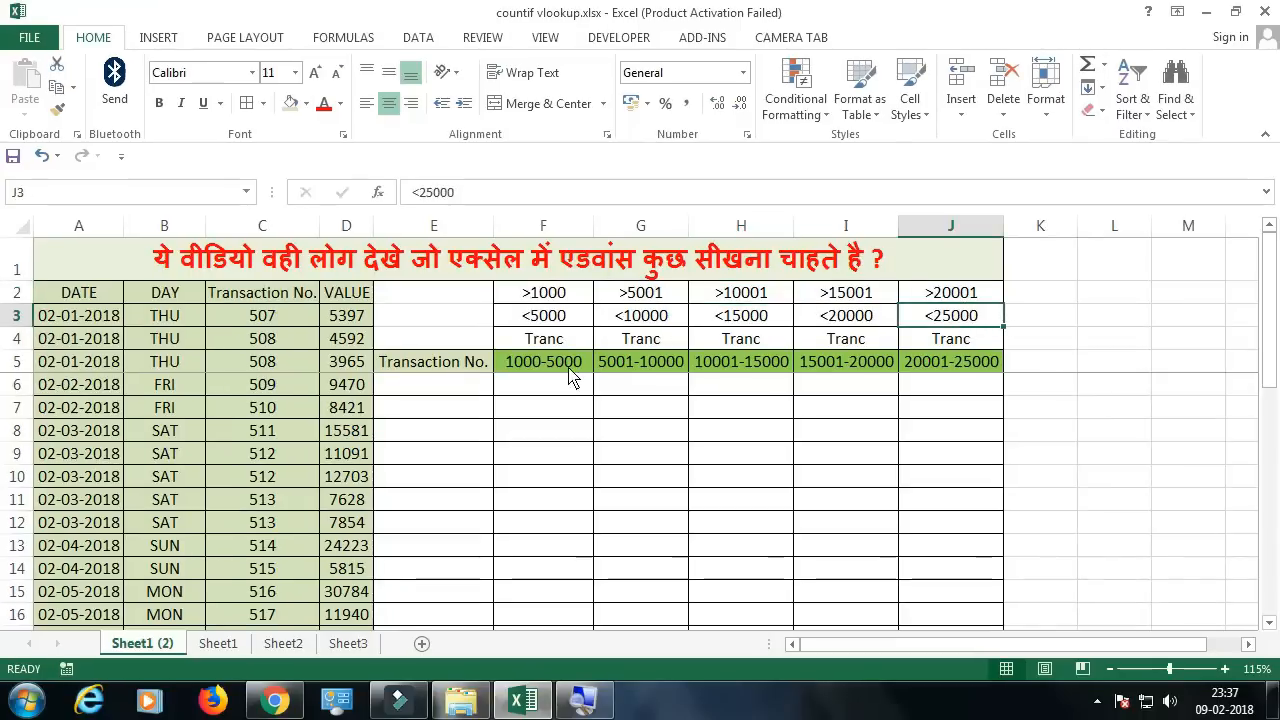
left_click(545, 390)
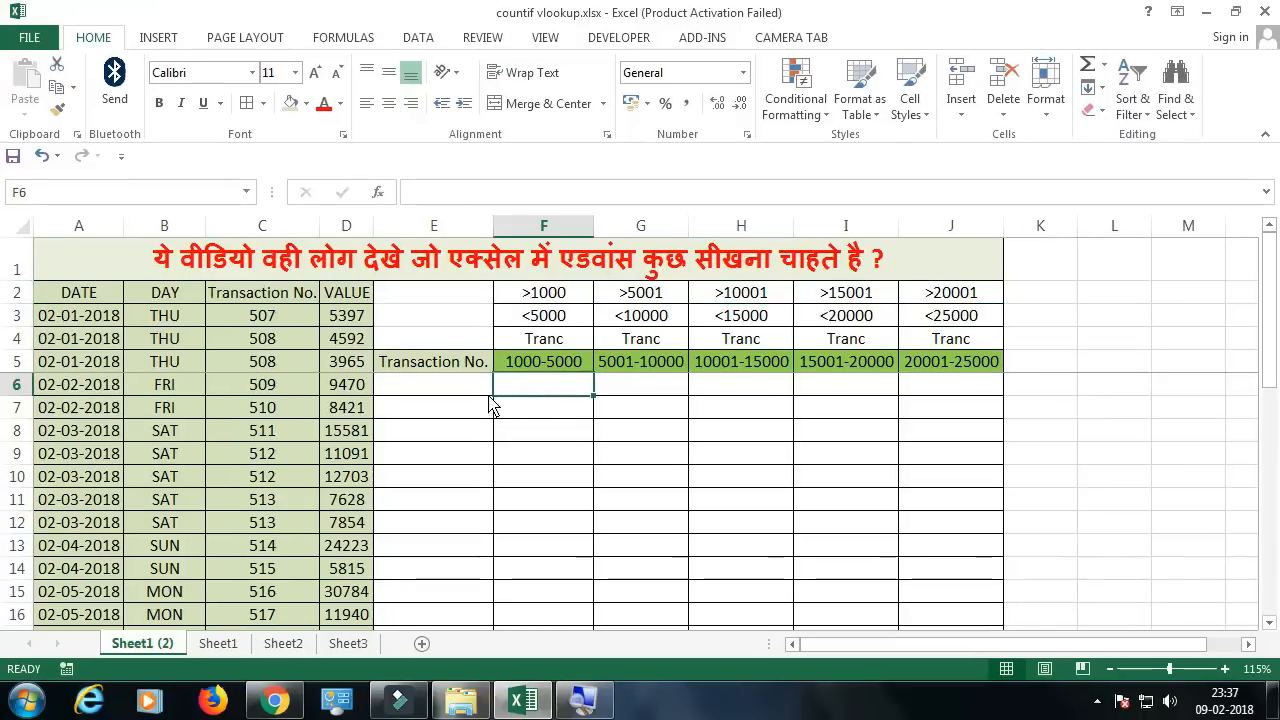
left_click_drag(530, 398, 971, 591)
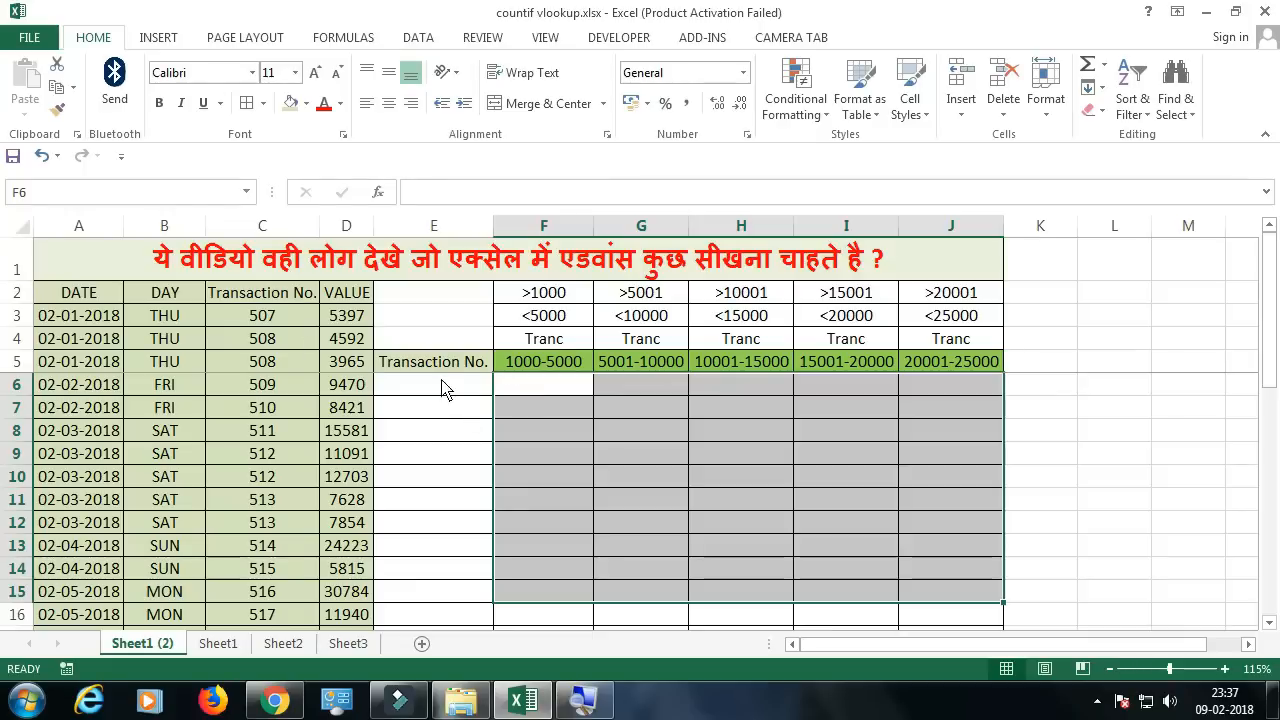
left_click_drag(445, 389, 486, 429)
left_click(530, 392)
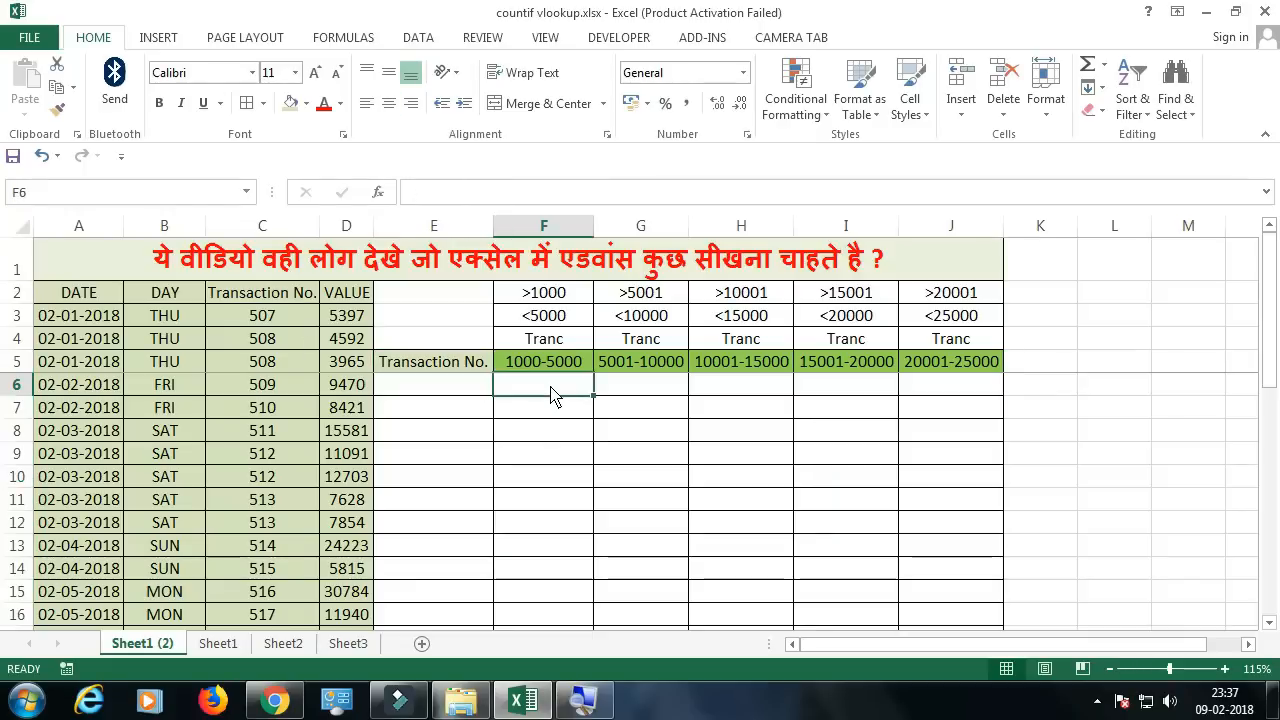
Step: Copy the first transaction number, 507, from C3 into E6 under the Transaction No. heading
left_click(284, 324)
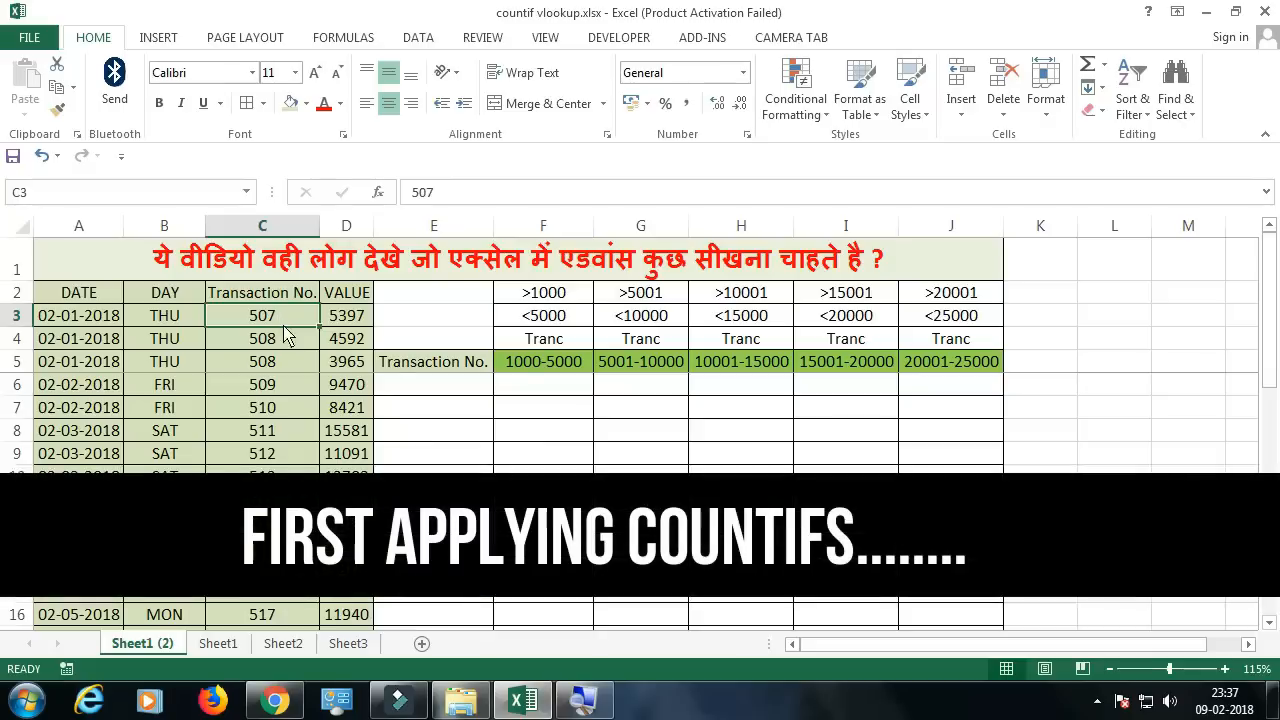
key("ctrl+c")
left_click(428, 398)
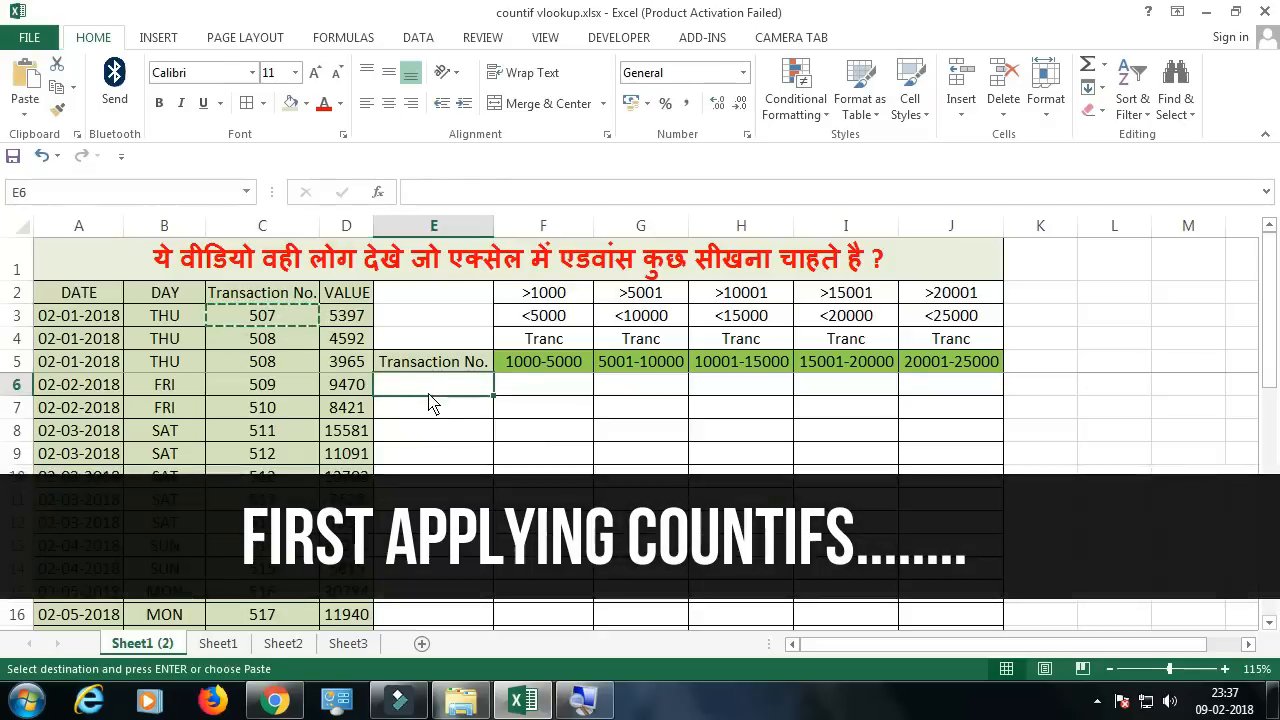
key("ctrl+v")
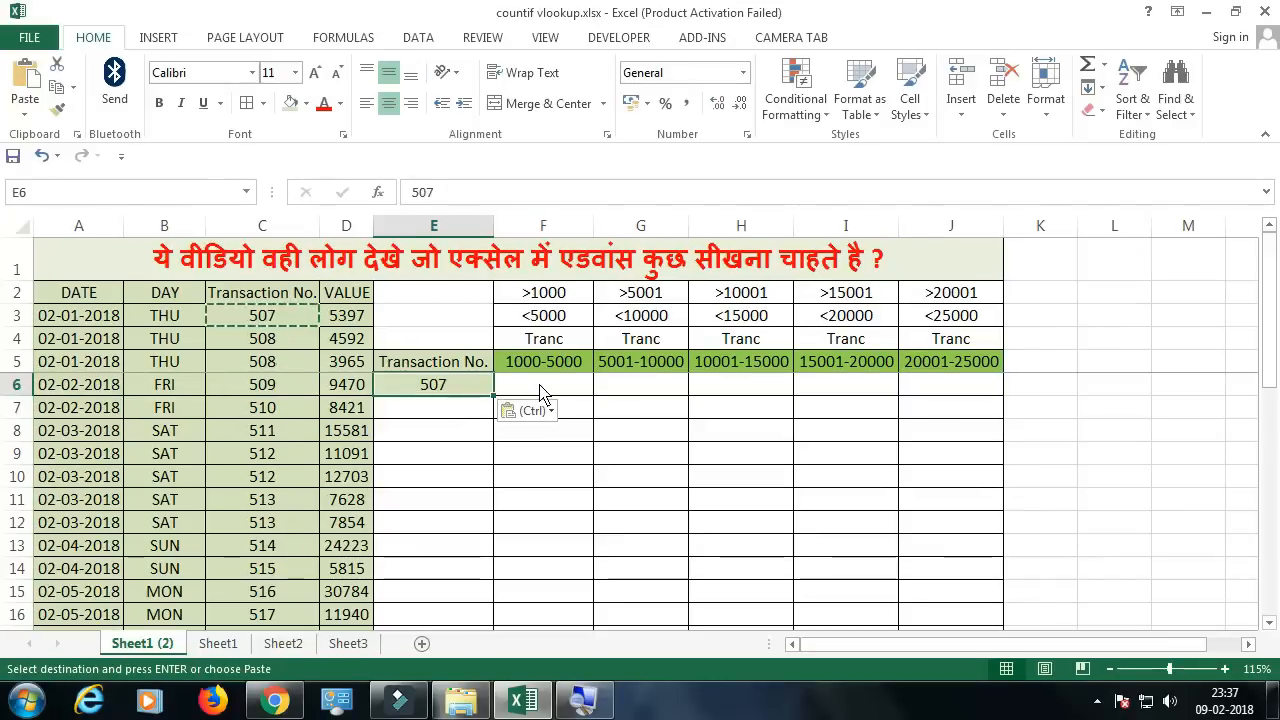
left_click(540, 390)
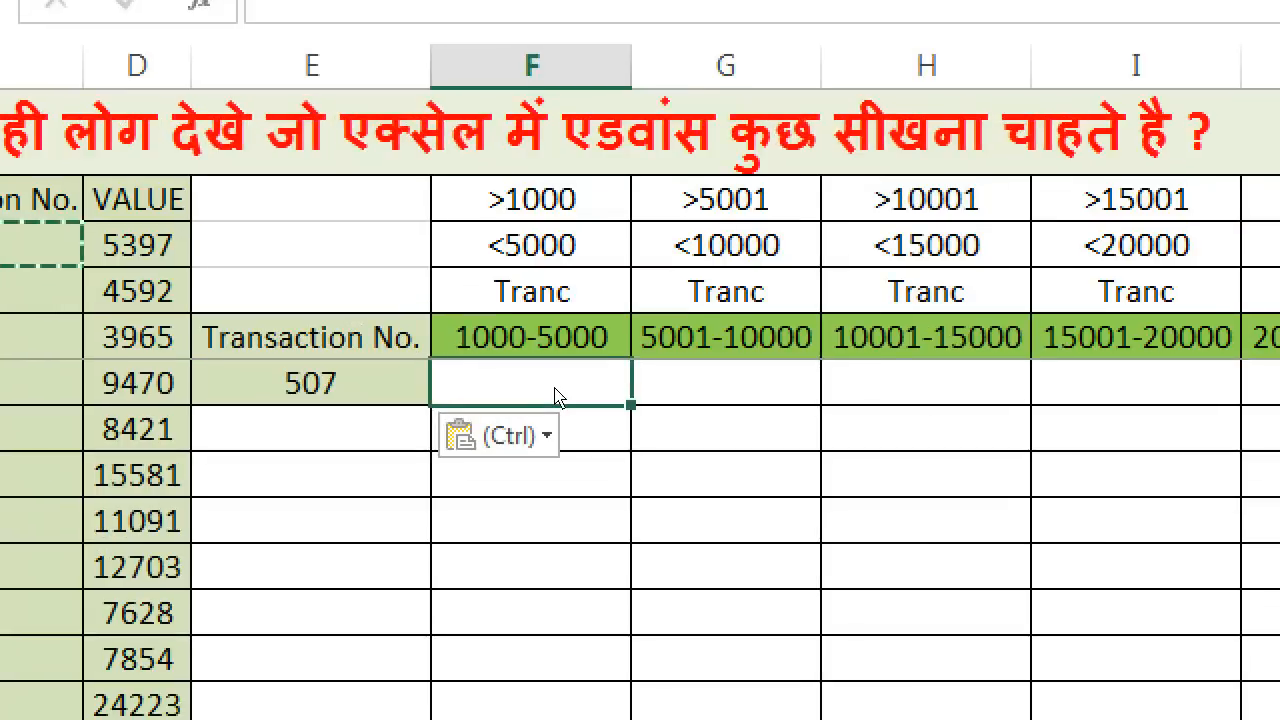
type("=COUNTIF")
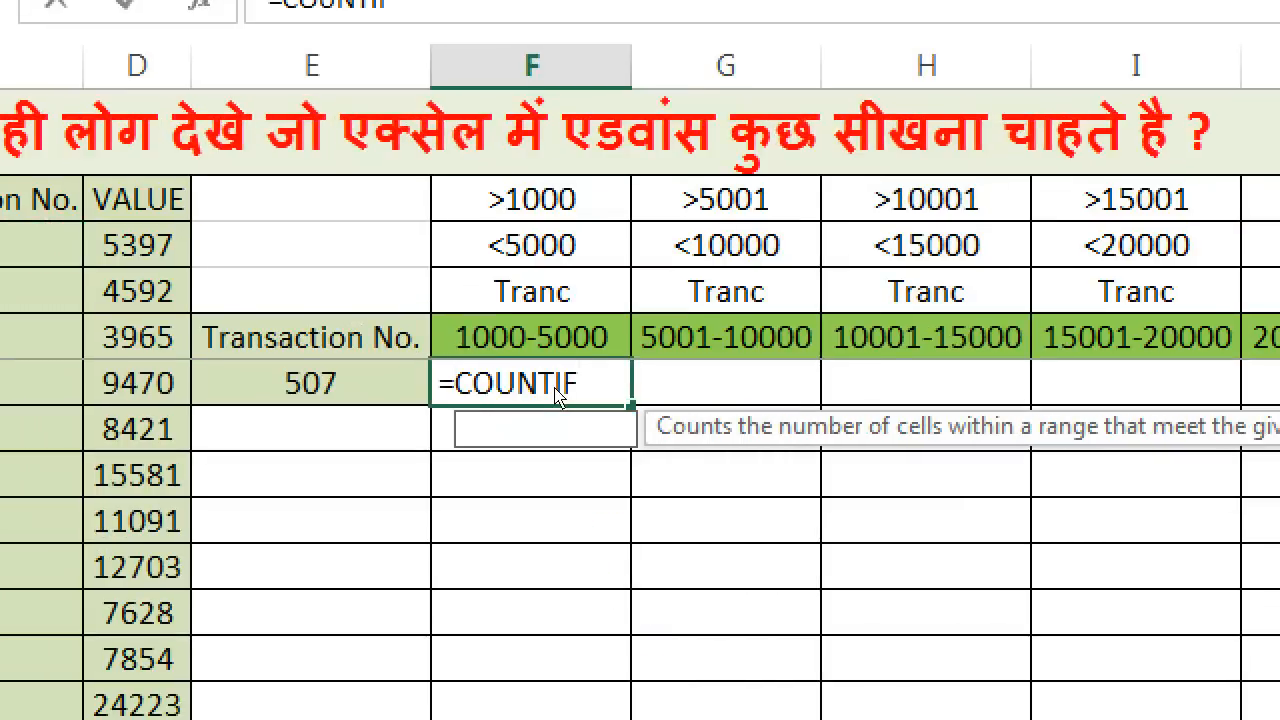
type("S(")
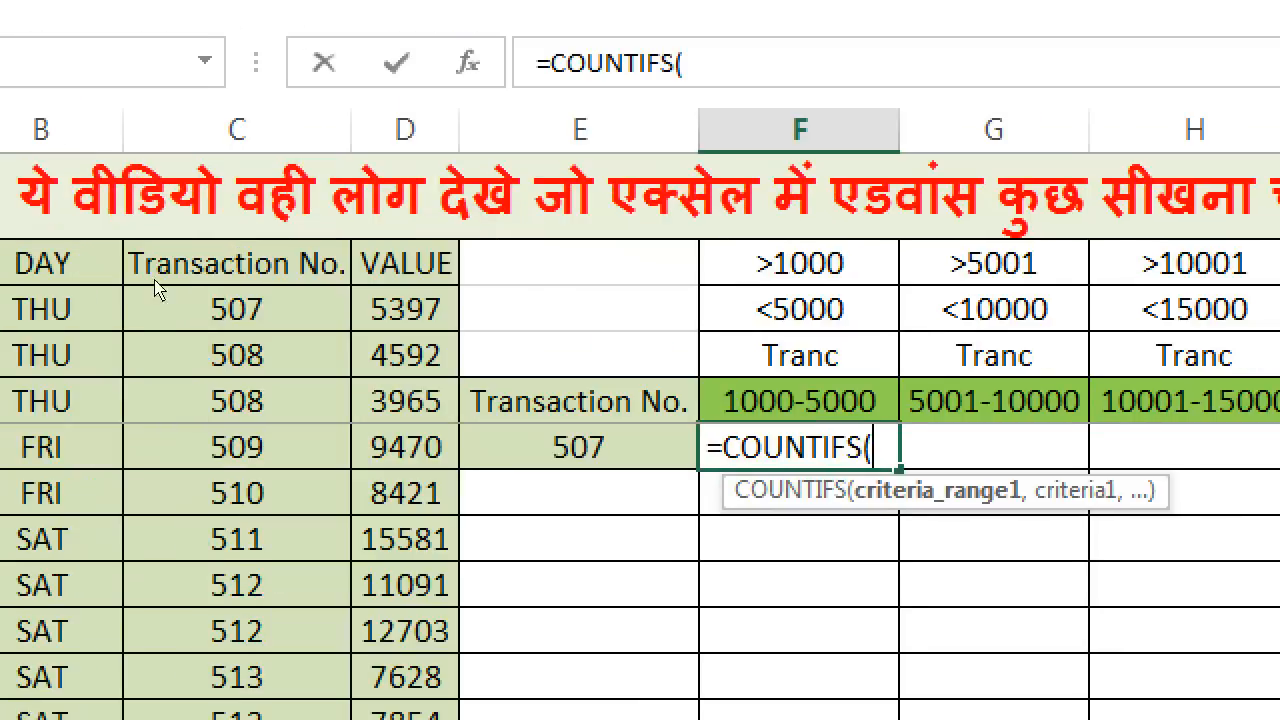
left_click(282, 130)
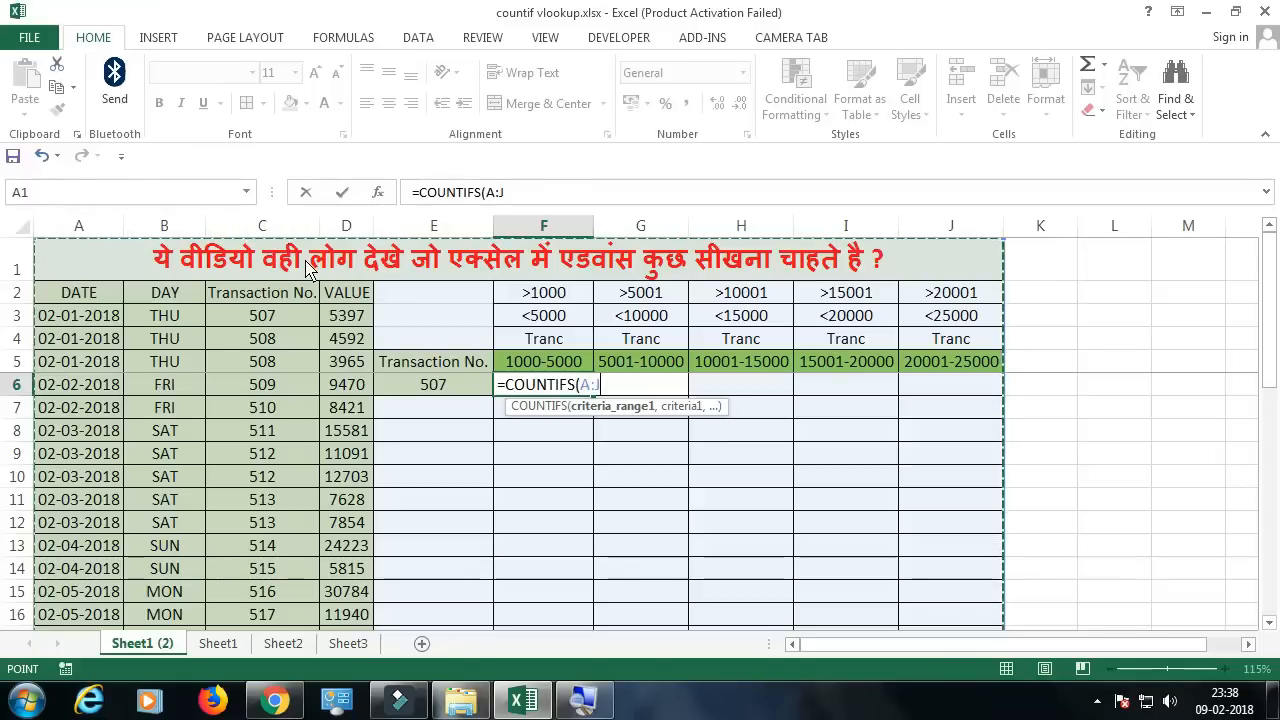
key("Escape")
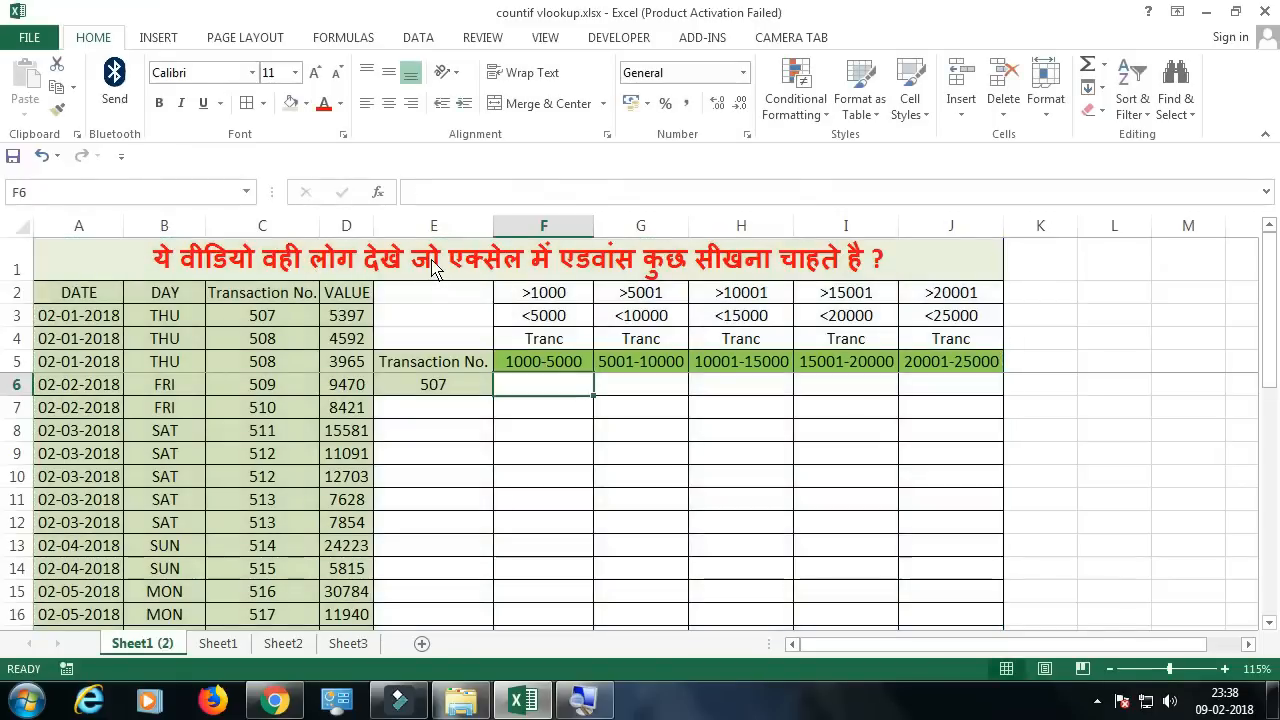
Step: Unmerge the Hindi title cell spanning A1:J1 so single columns can be referenced
left_click(450, 262)
left_click(492, 103)
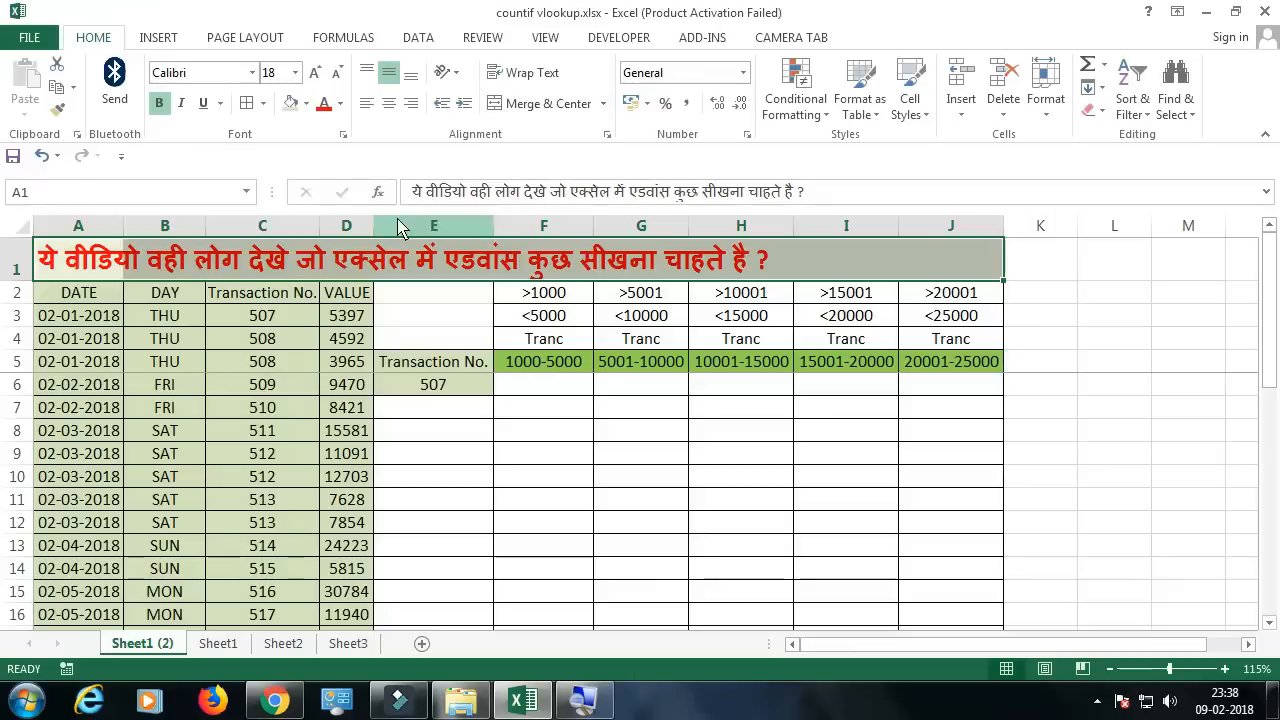
Step: Start a COUNTIFS formula in F6 with absolute column $C:$C as the first criteria range and E6 as its criterion
left_click(560, 395)
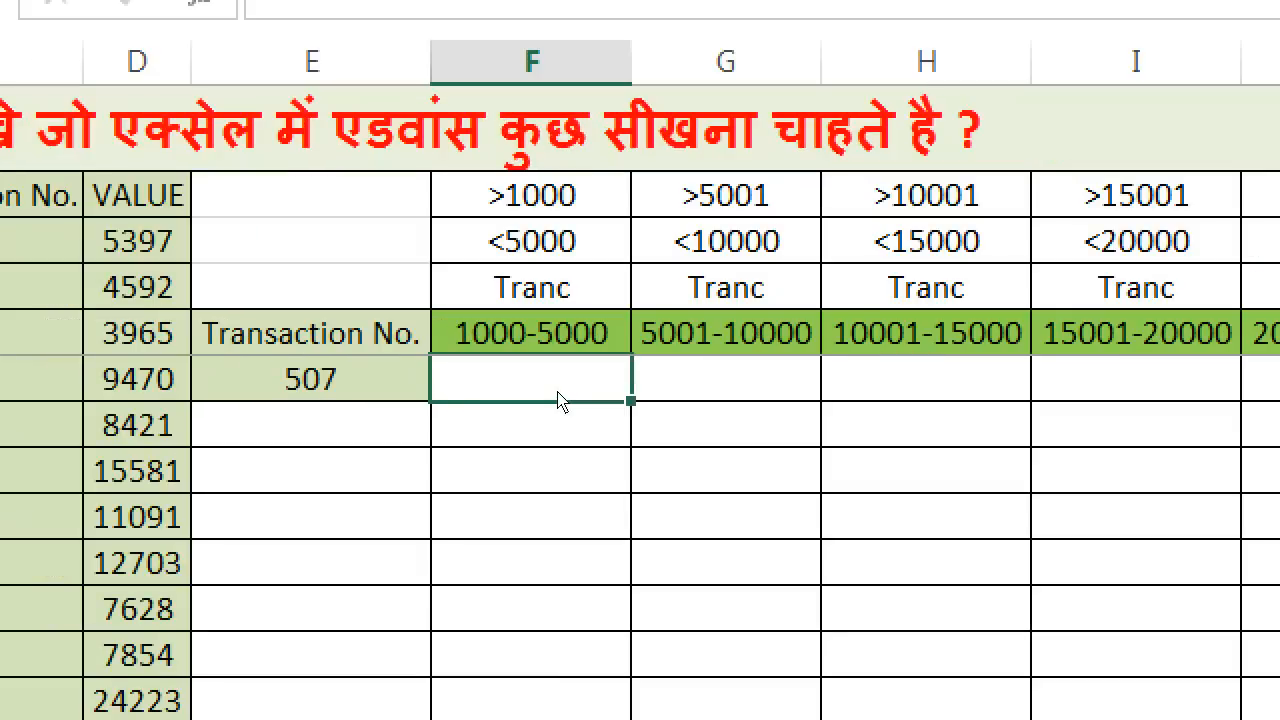
type("=COUNTIFS(")
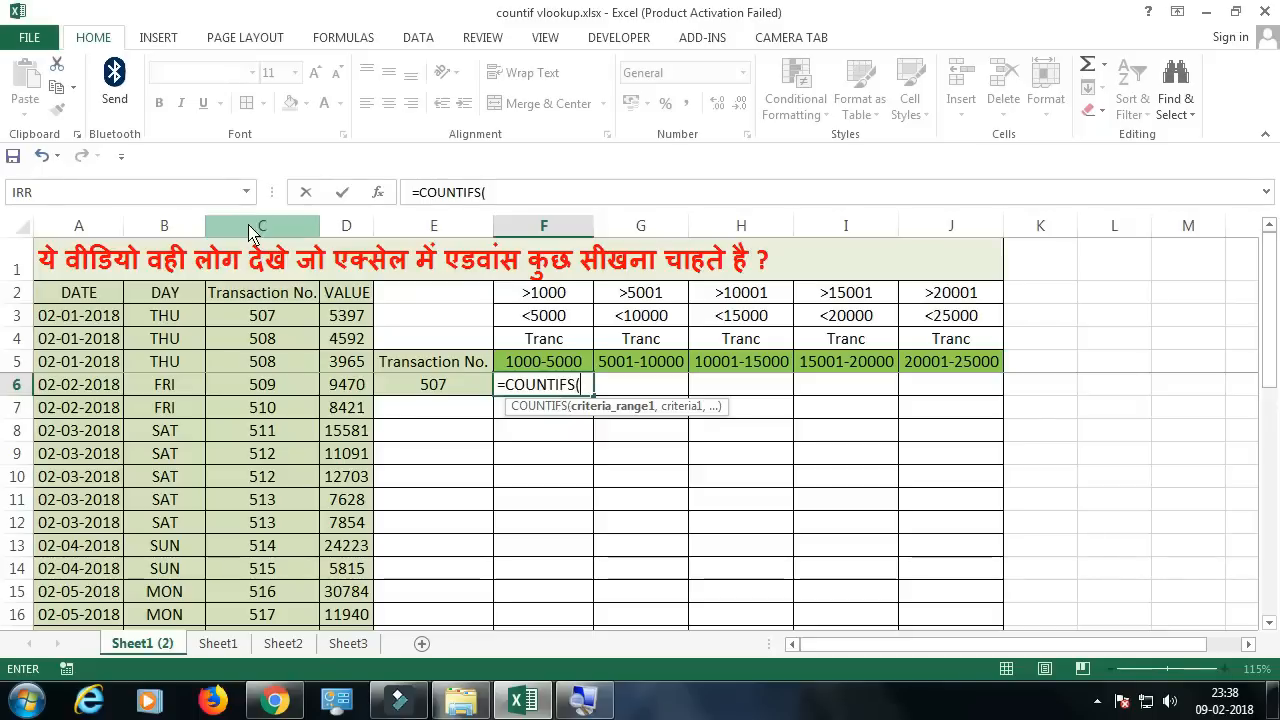
left_click(252, 230)
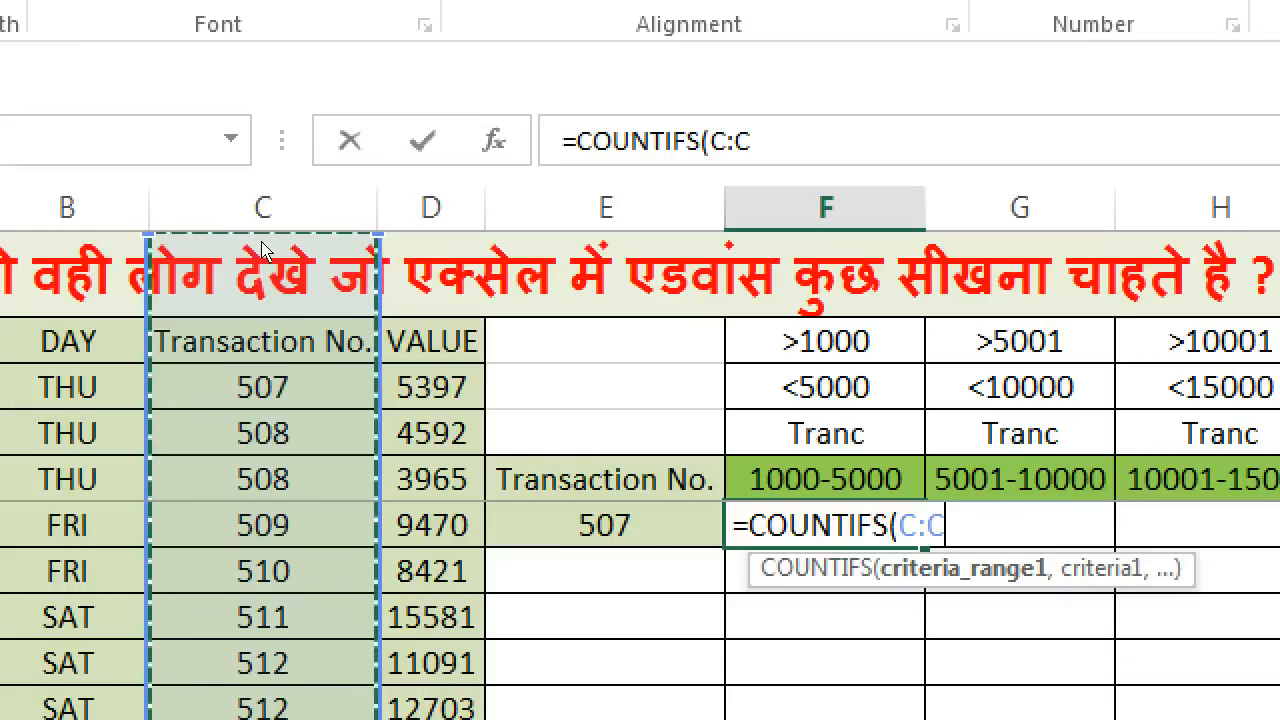
key("F4")
type(",")
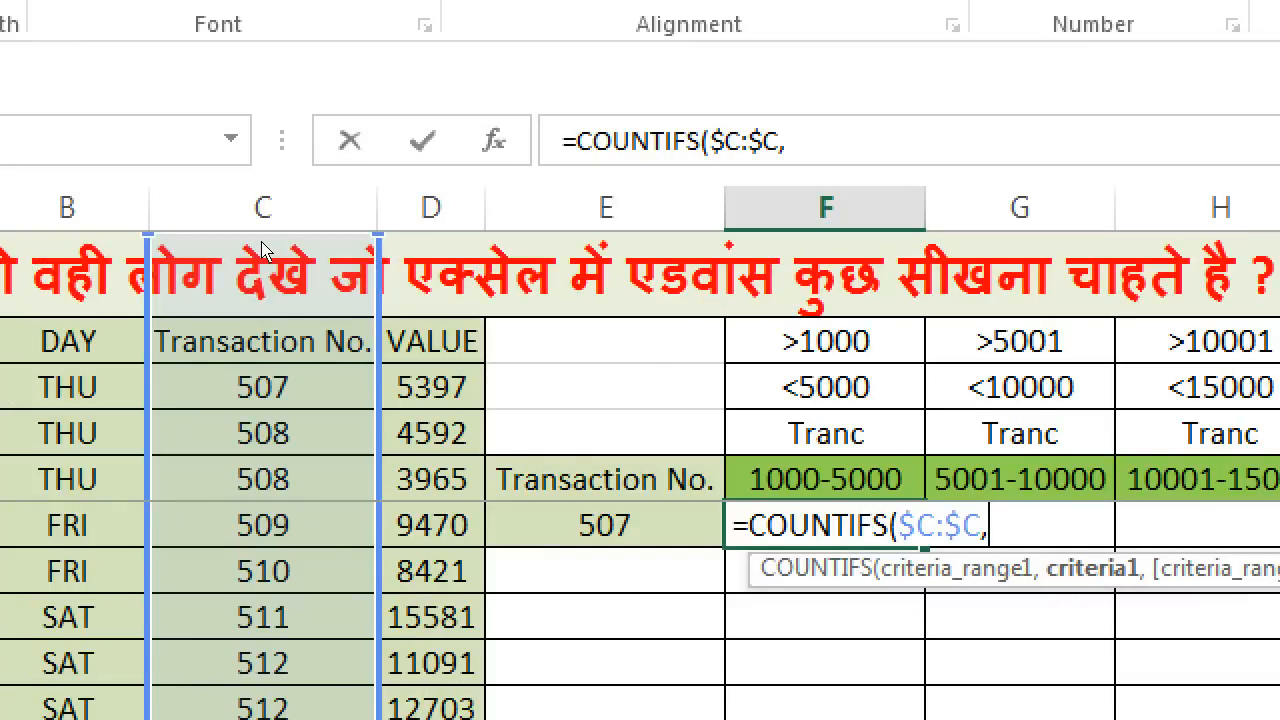
key("Left")
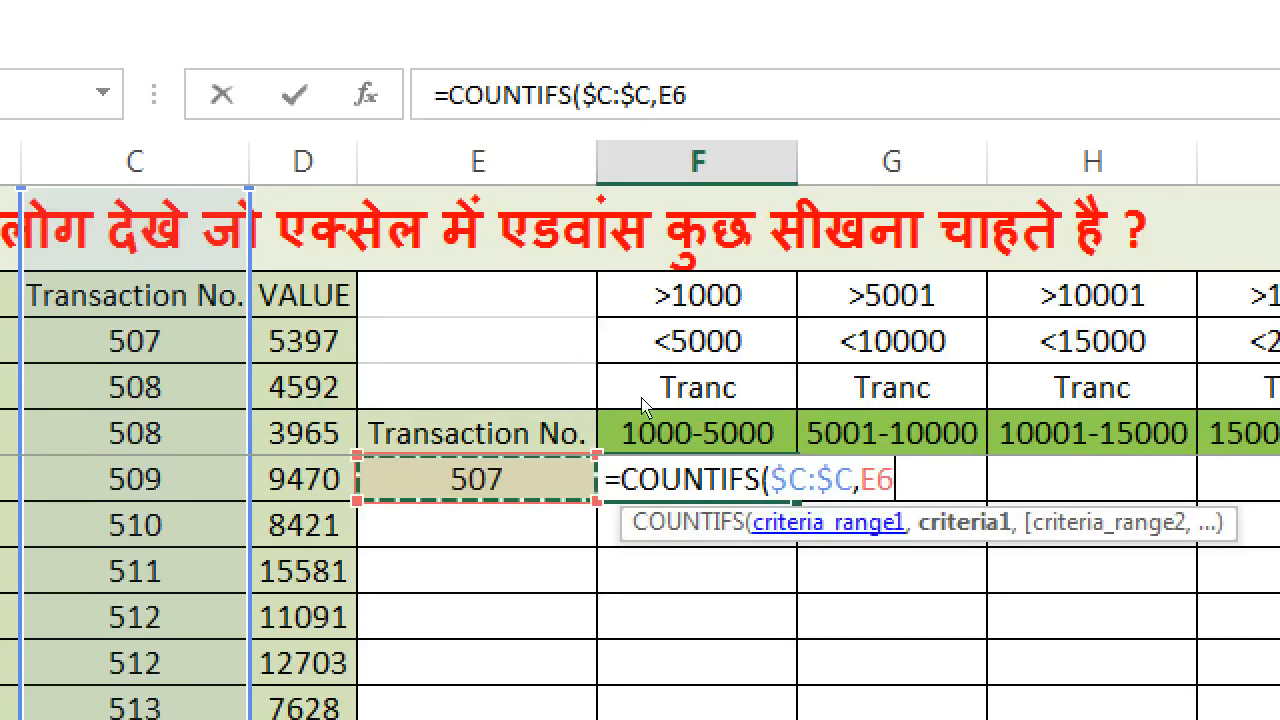
type(",")
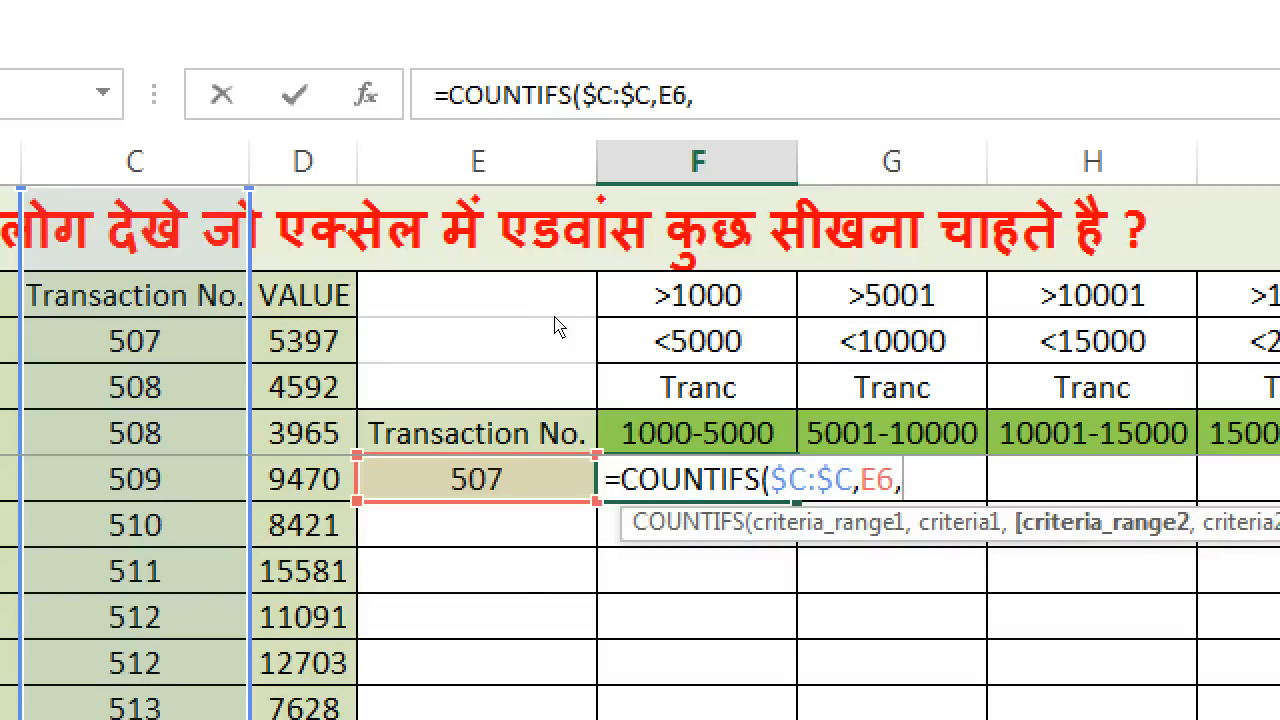
Step: Add the absolute VALUE column $D:$D as the second criteria range, with the lower limit $F$2 as its criterion
left_click(350, 237)
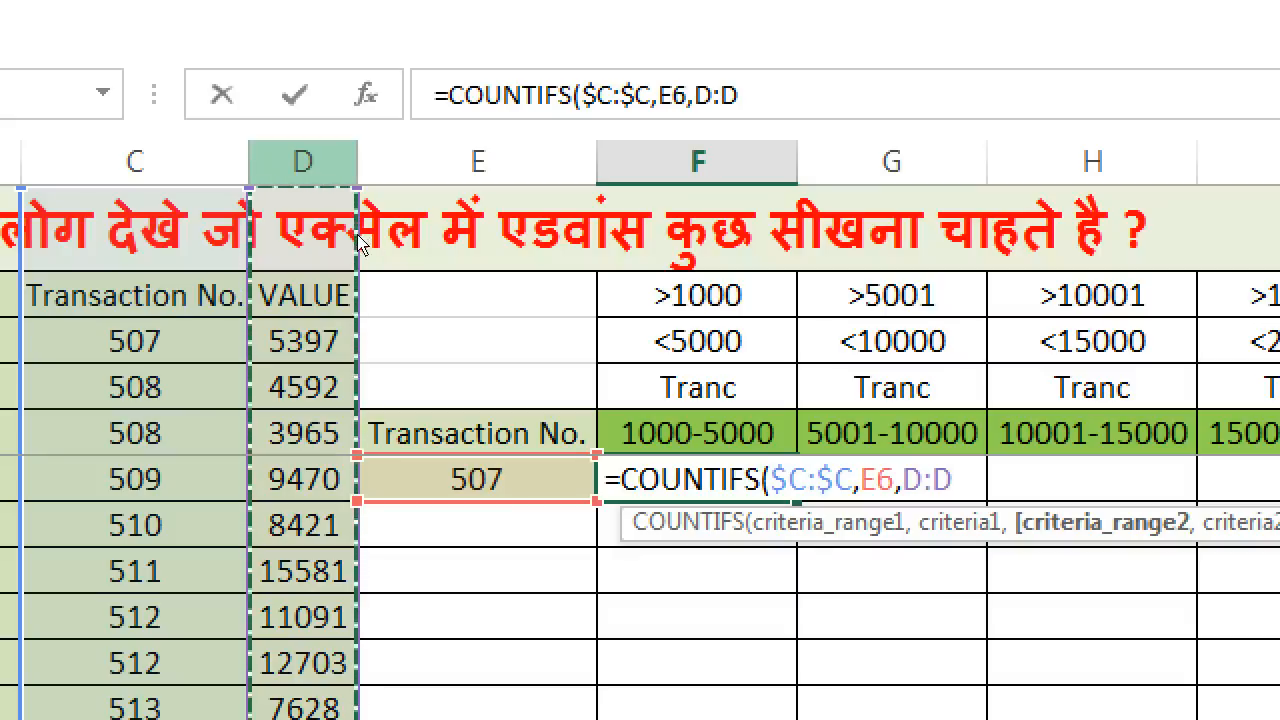
key("F4")
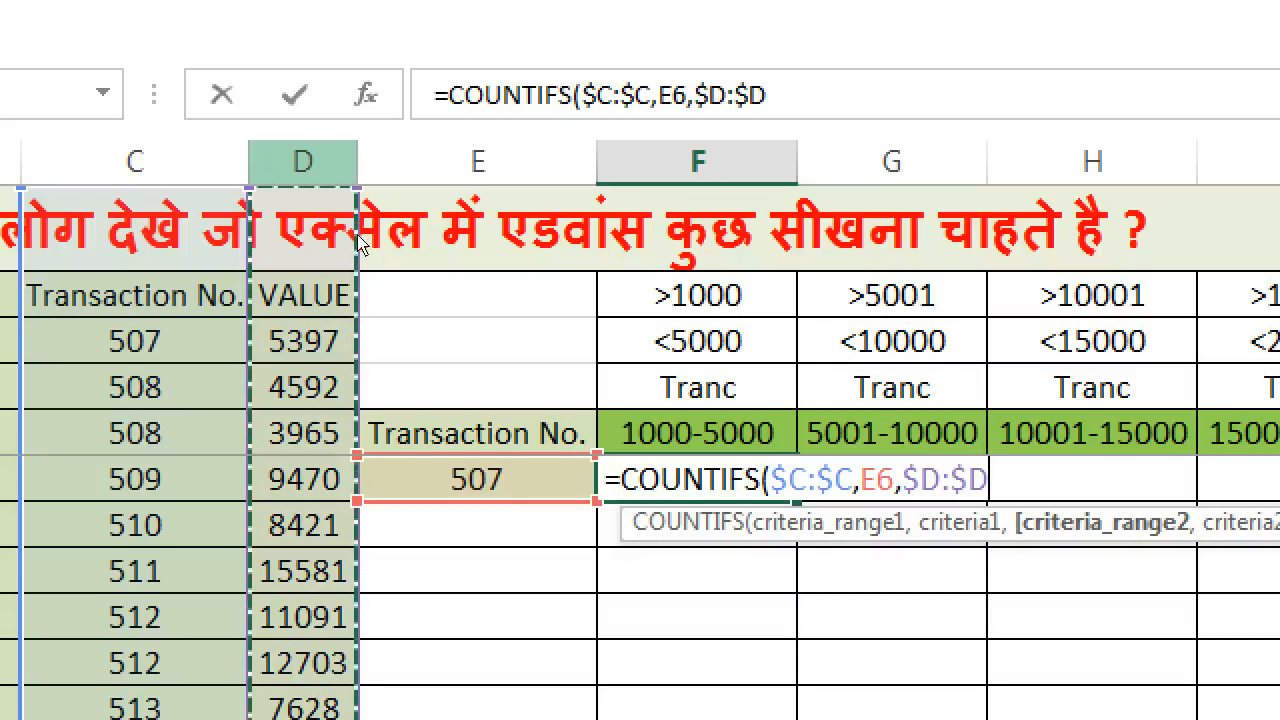
type(",")
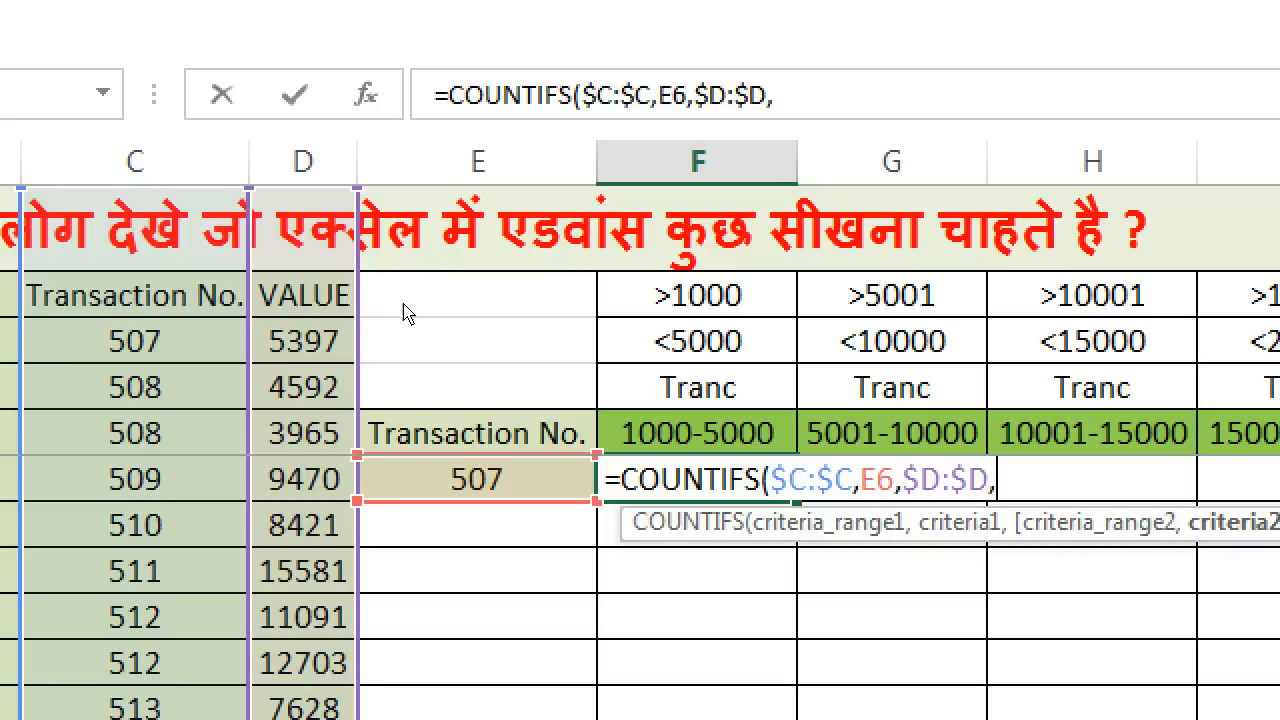
key("Up")
key("Up")
key("Up")
key("Up")
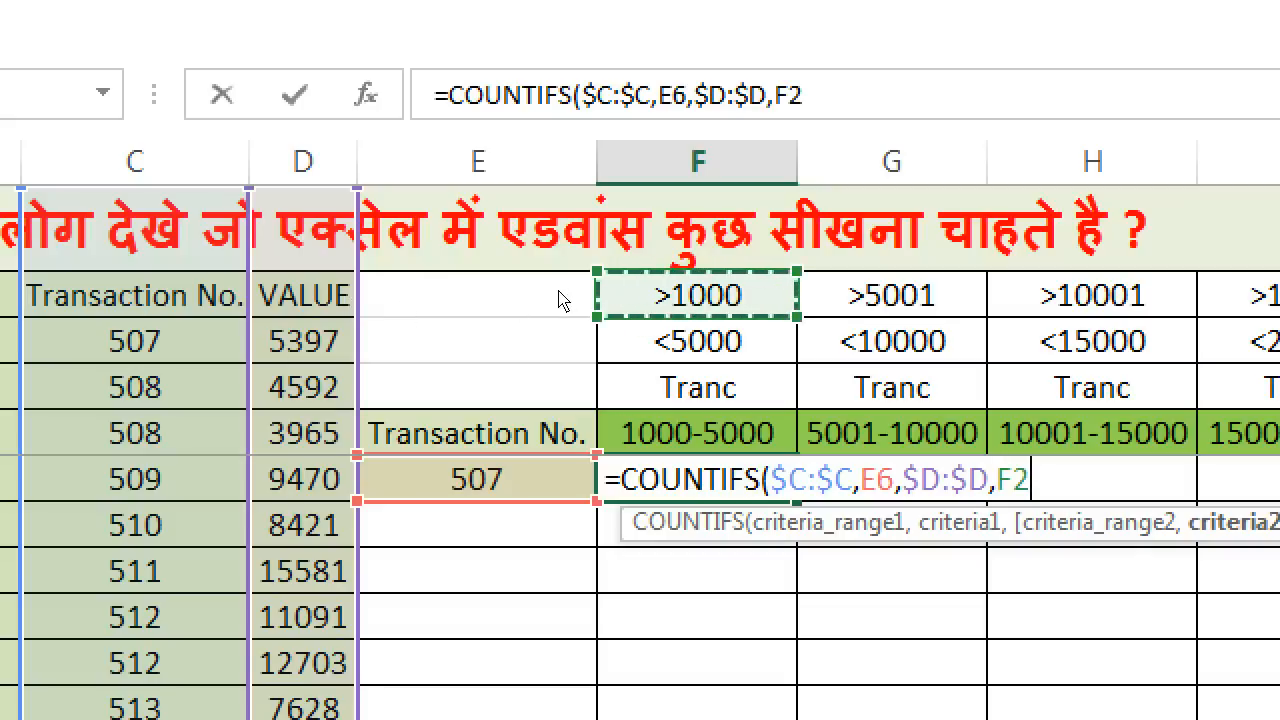
key("F4")
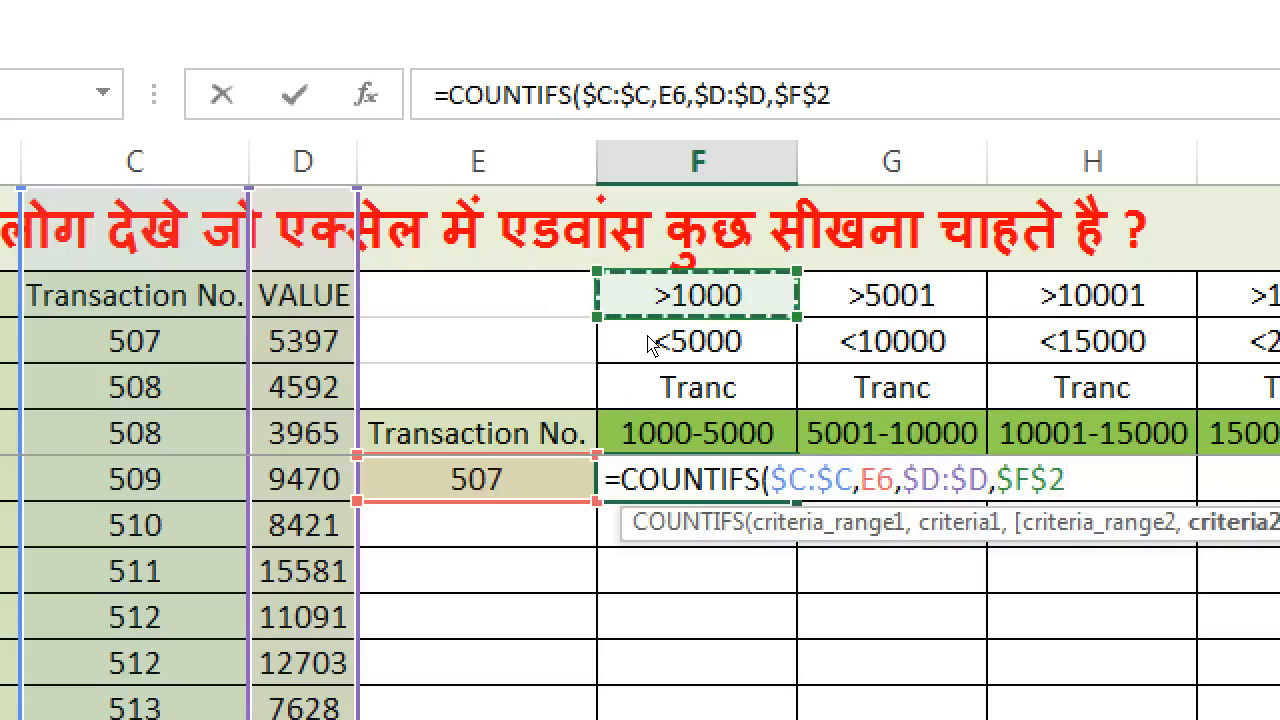
type(",")
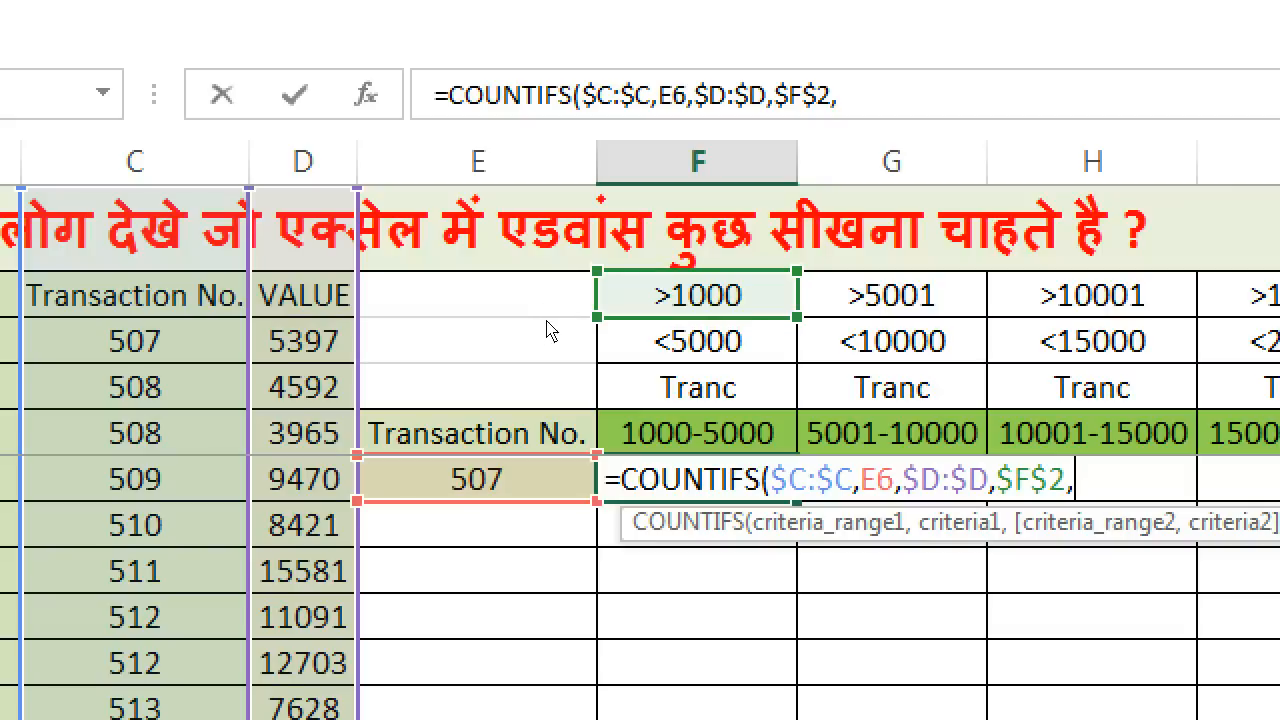
Step: Add $D:$D as the third criteria range with the upper limit $F$3 as its criterion, and complete the F6 formula
left_click(340, 162)
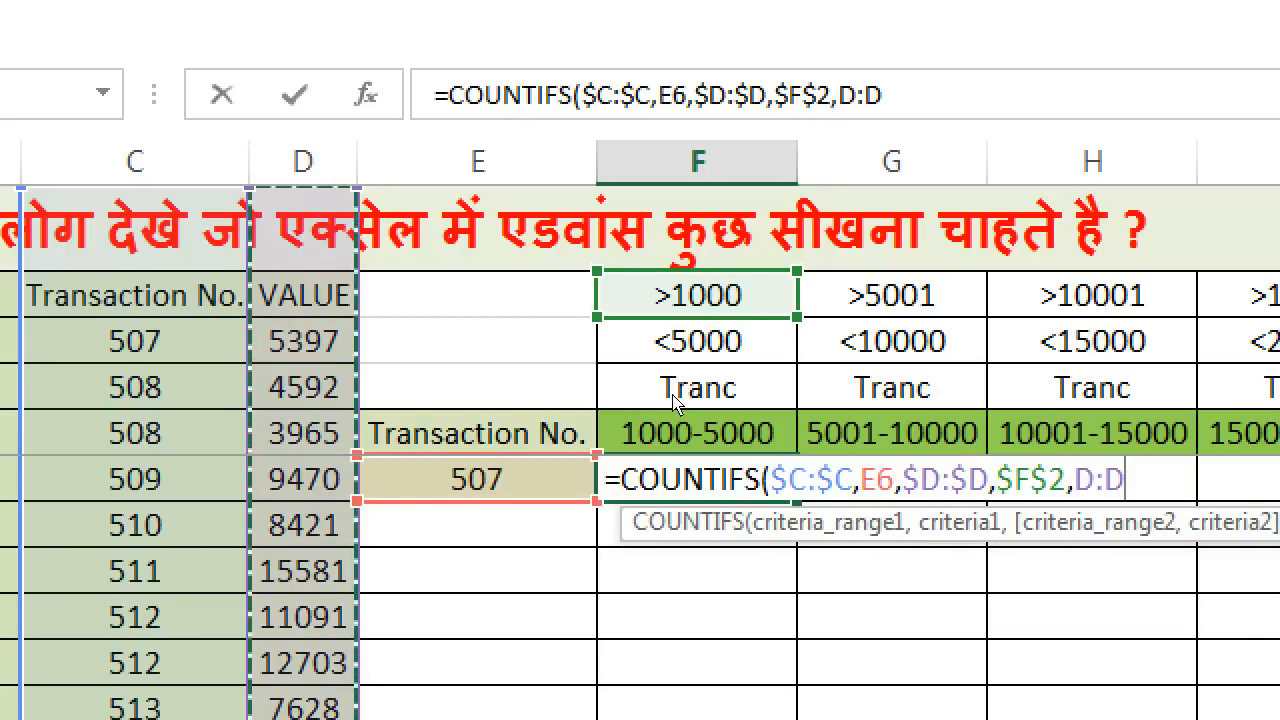
key("F4")
type(",")
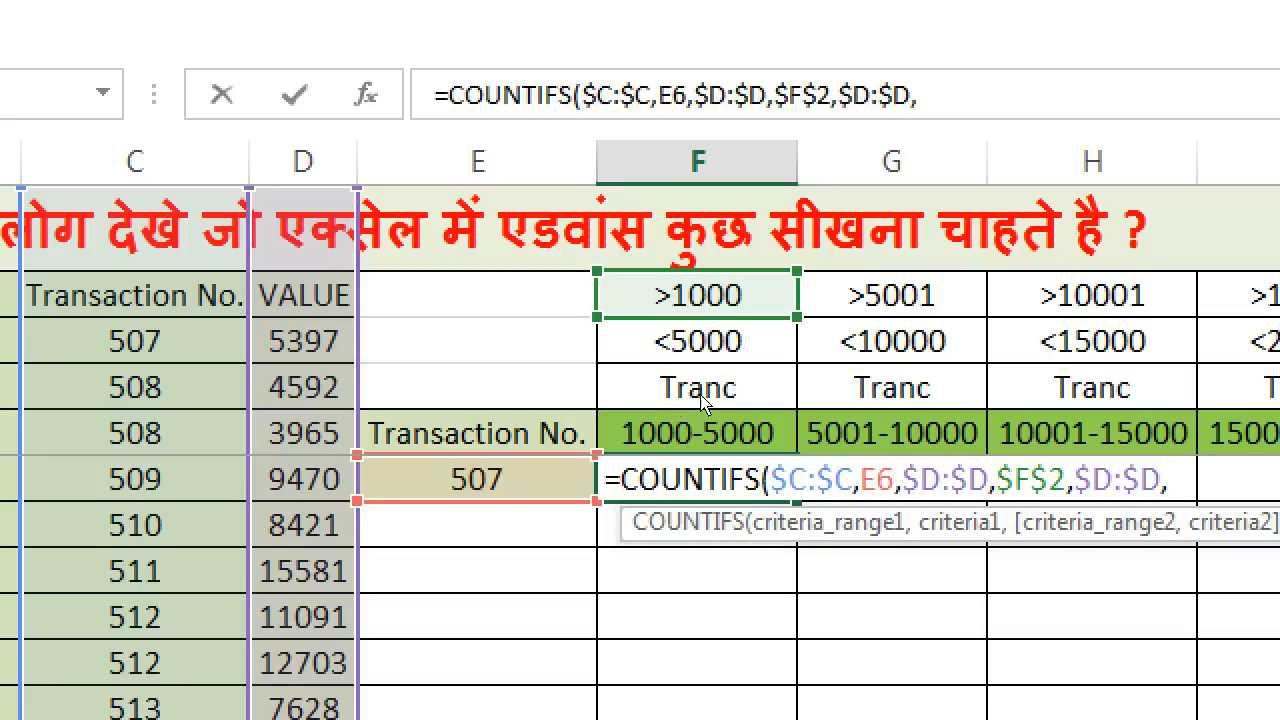
left_click(601, 330)
key("F4")
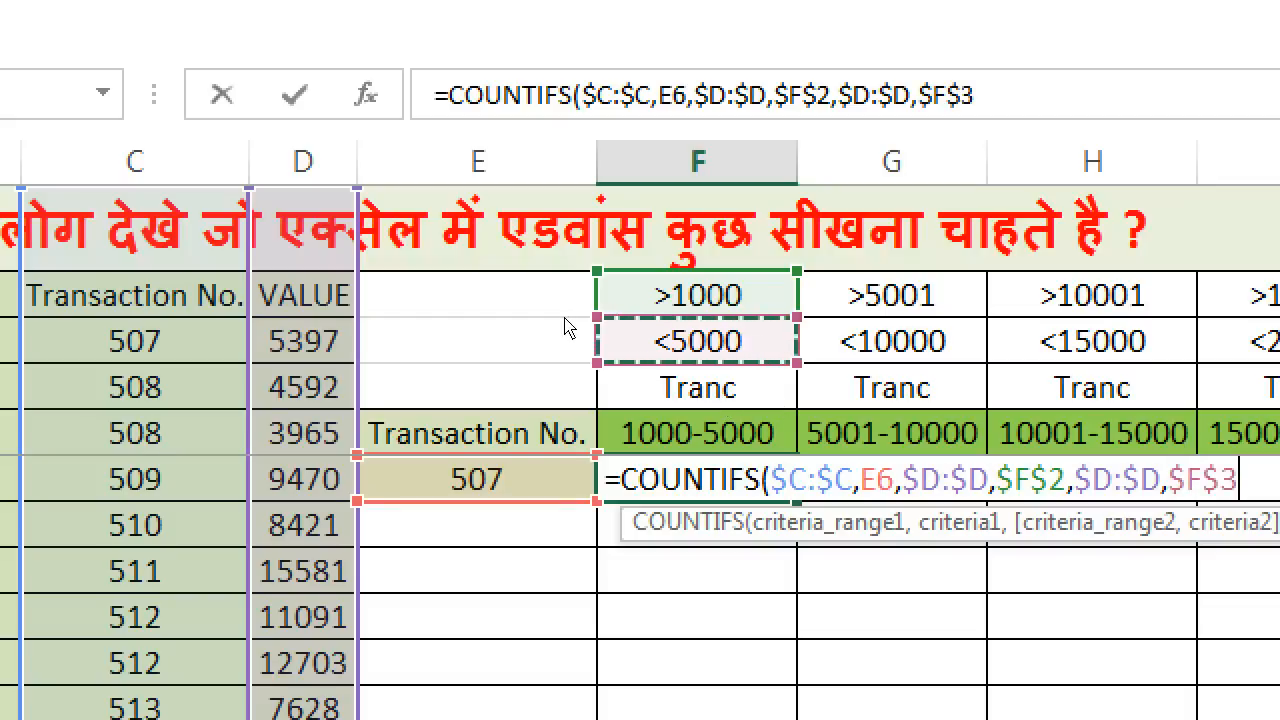
key("Return")
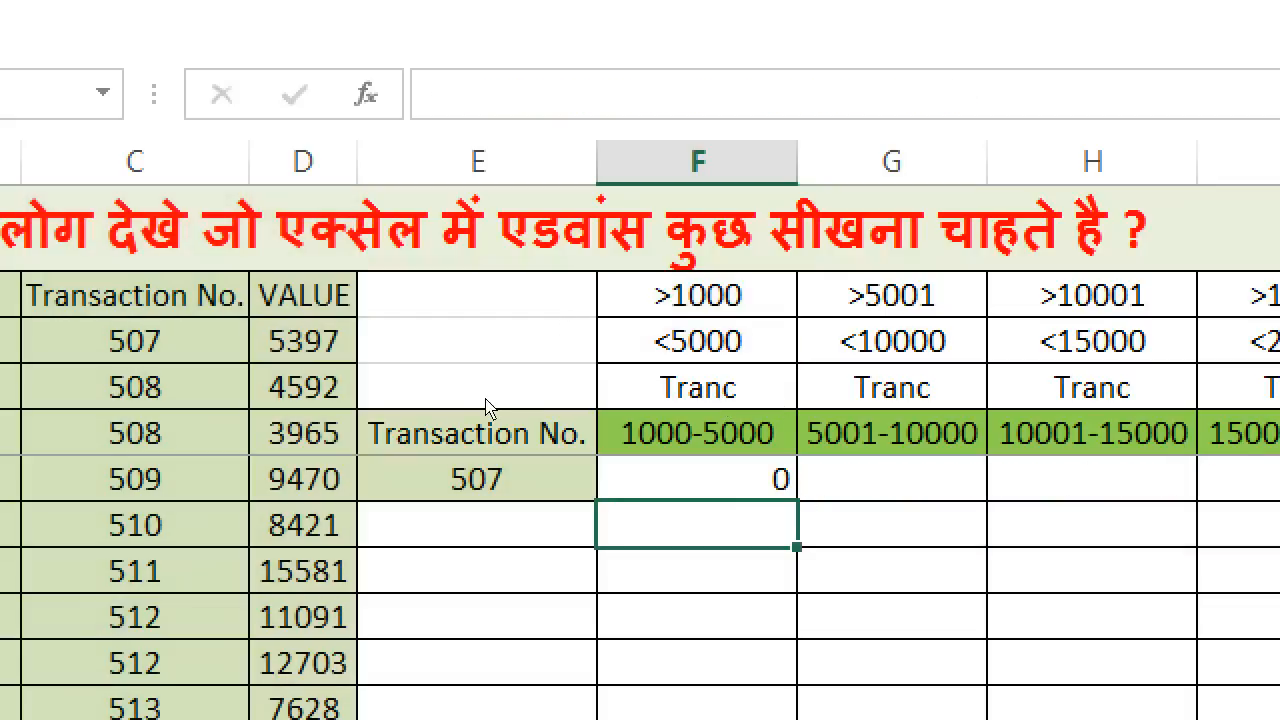
Step: Enter transaction number 508 in E7
key("Left")
type("508")
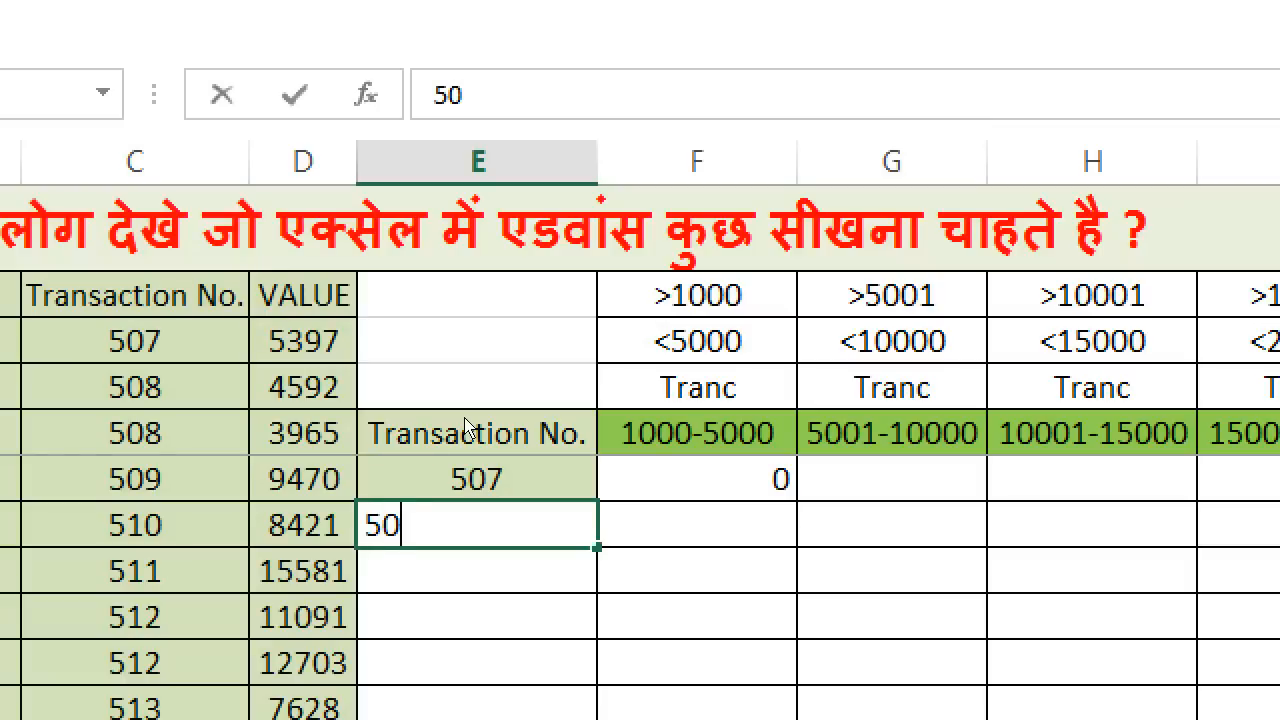
key("Return")
Step: Fill the COUNTIFS formula from F6 down the 1000-5000 column past row 19
key("Up")
key("Up")
key("Right")
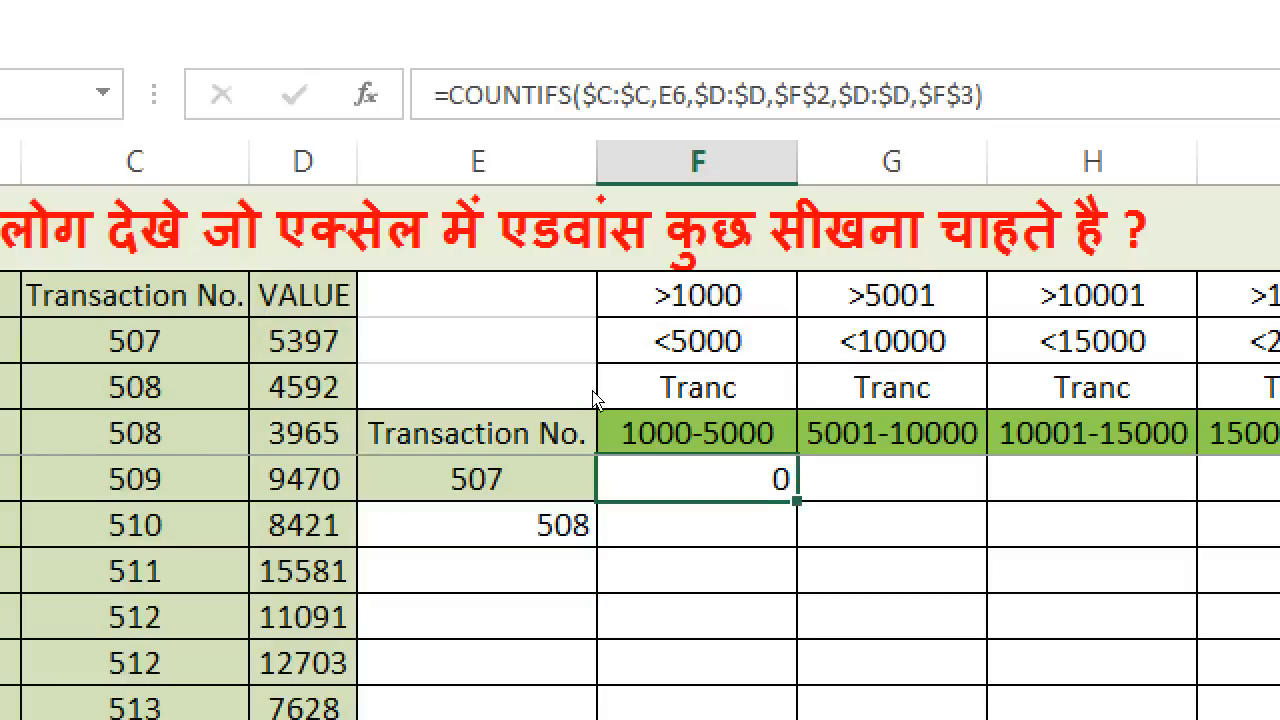
key("shift+Down")
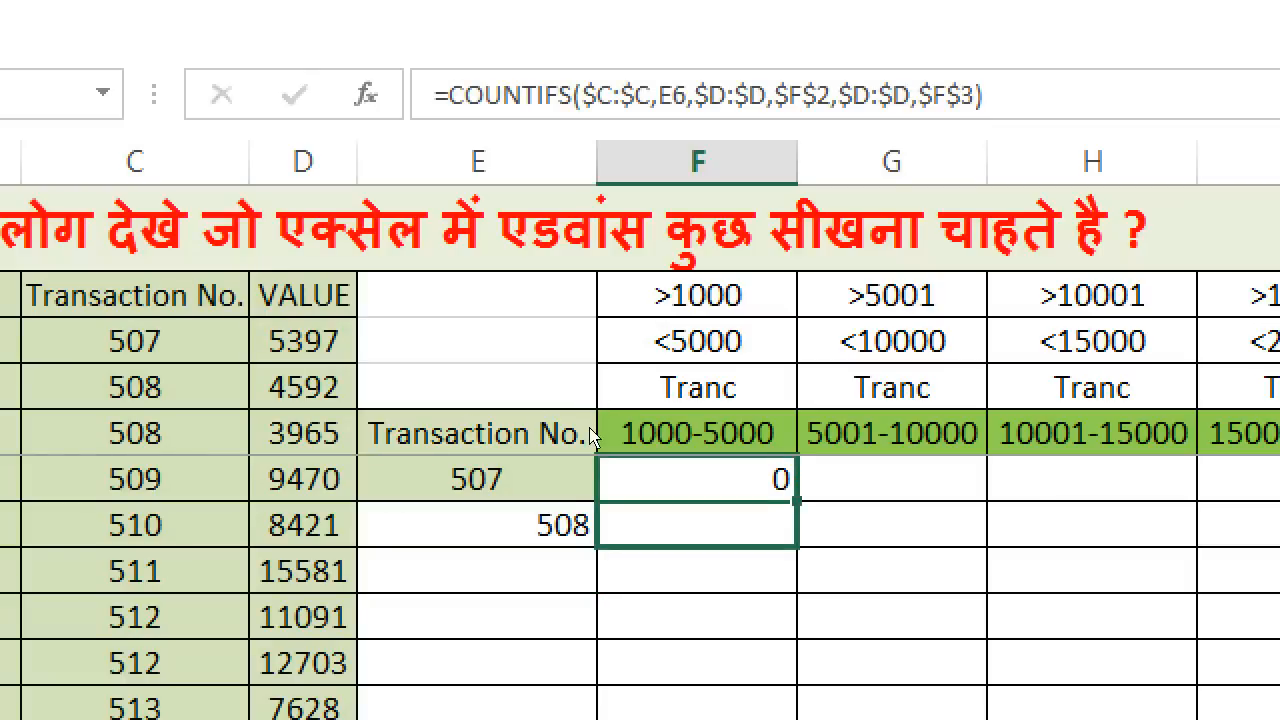
key("shift+Down")
key("shift+Down")
key("shift+Down")
key("shift+Down")
key("shift+Down")
key("shift+Down")
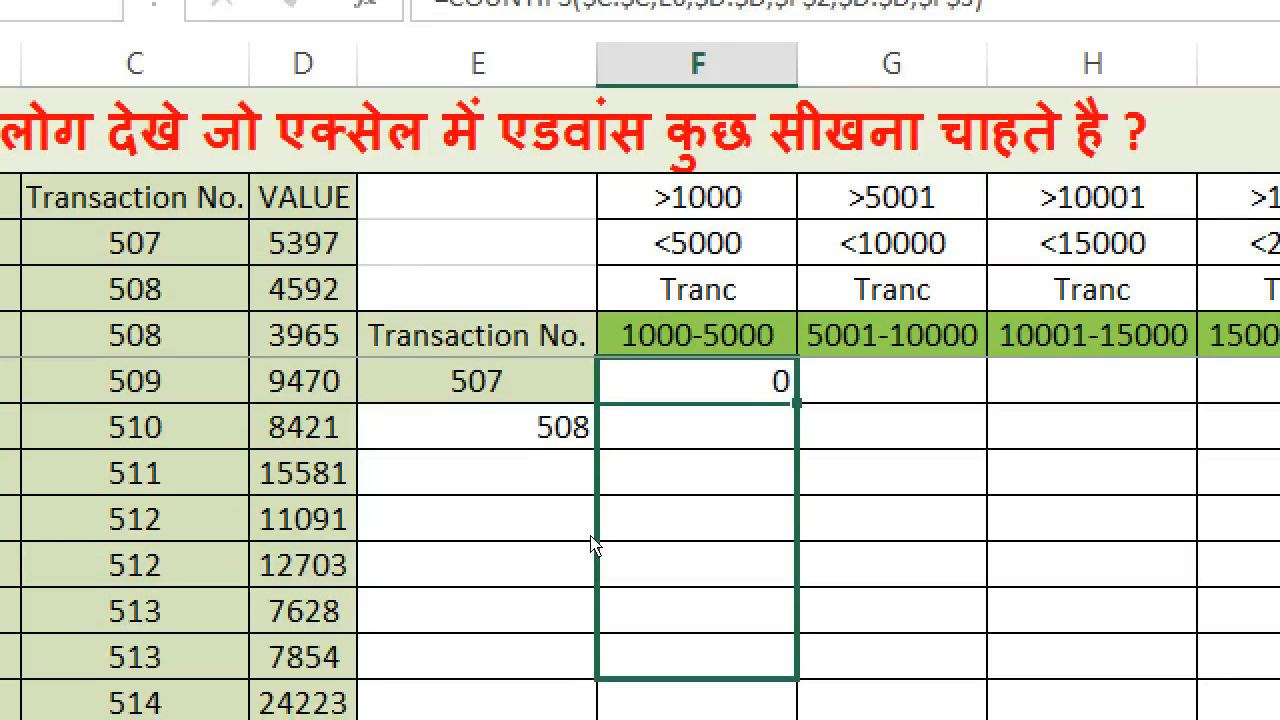
key("shift+Down")
key("shift+Down")
key("shift+Down")
key("shift+Down")
key("shift+Down")
key("shift+Down")
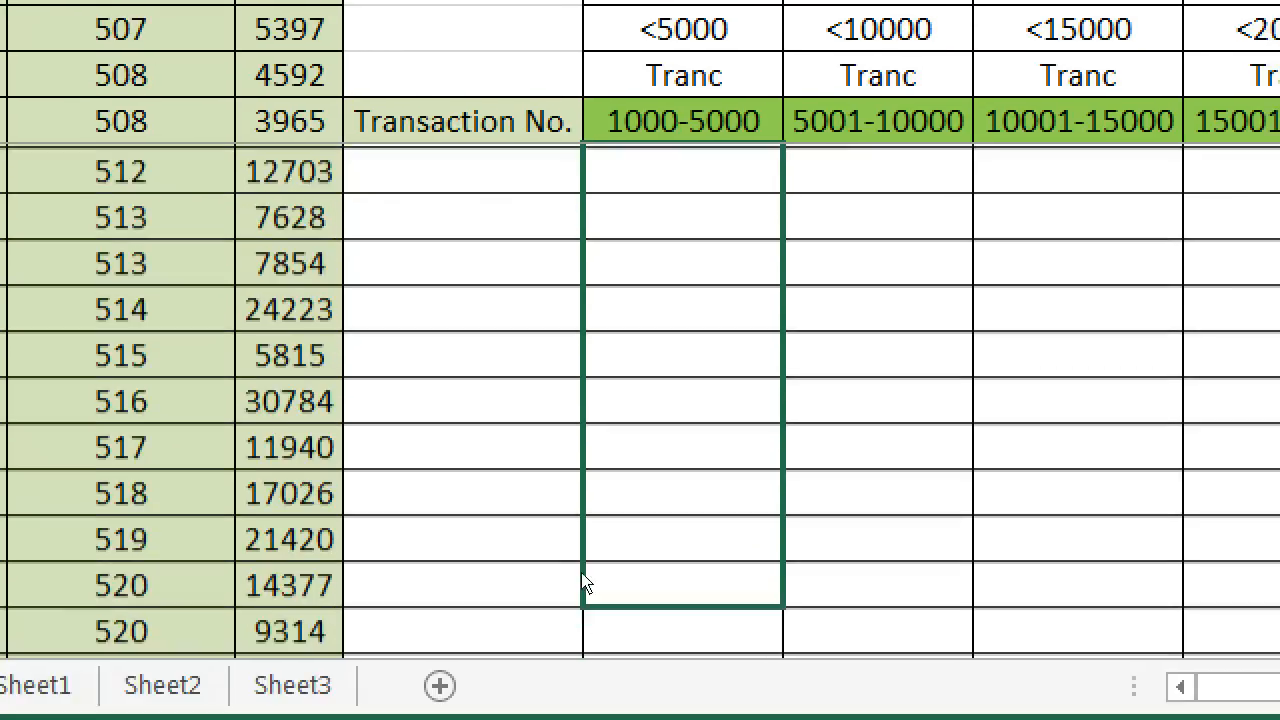
key("shift+Down")
key("shift+Down")
key("shift+Down")
key("shift+Down")
key("shift+Down")
key("ctrl+shift+Return")
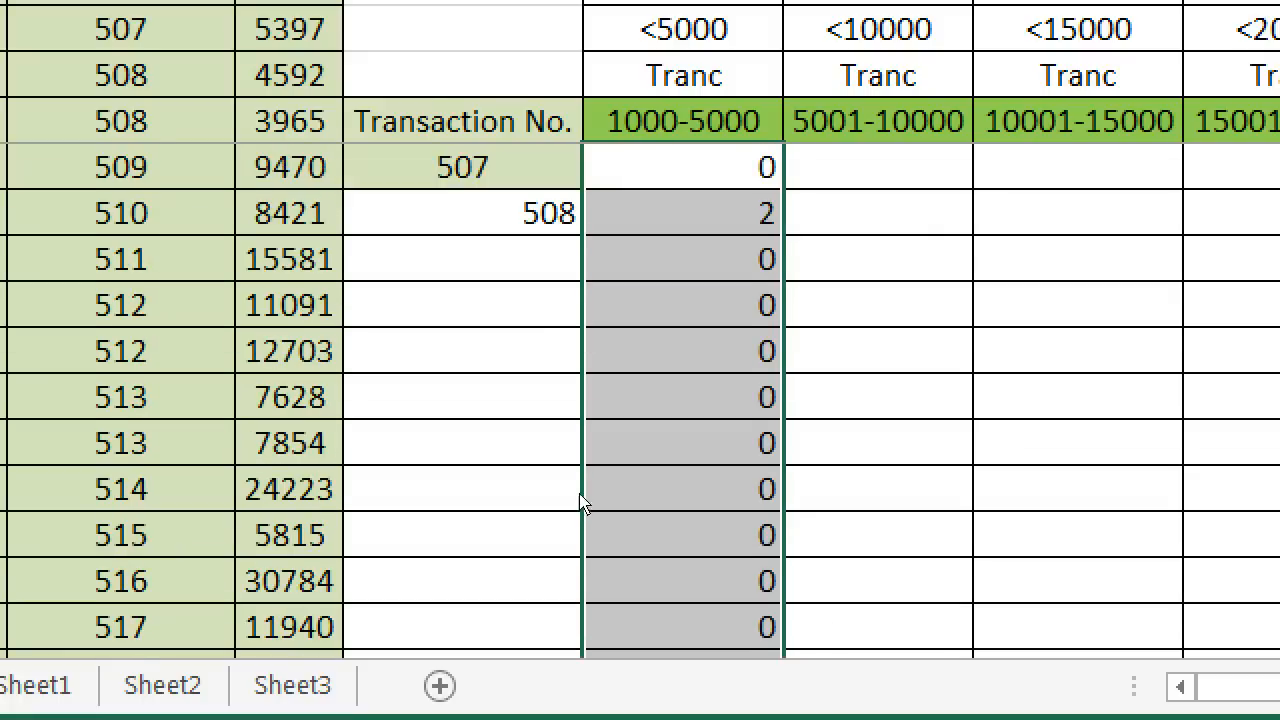
Step: Compare the two 508 entries in the Transaction No. column with the 1000-5000 counts for 507 and 508
key("Down")
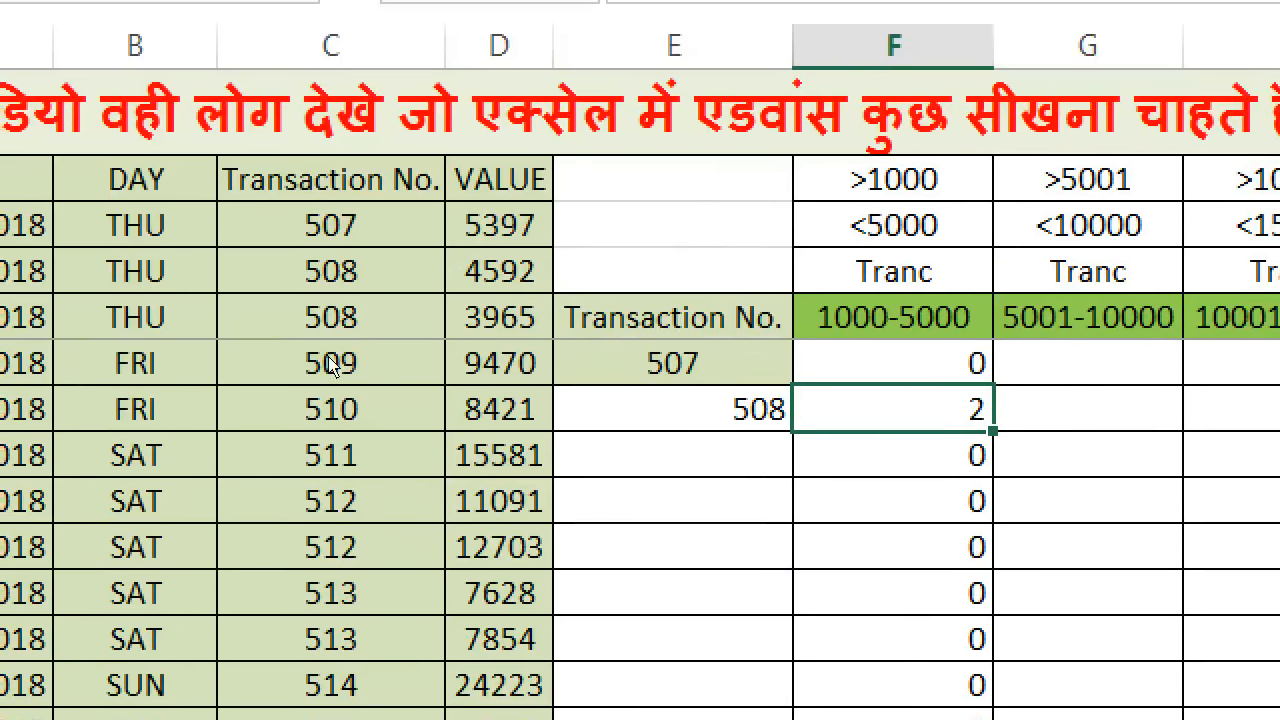
left_click_drag(285, 267, 285, 313)
key("ctrl+q")
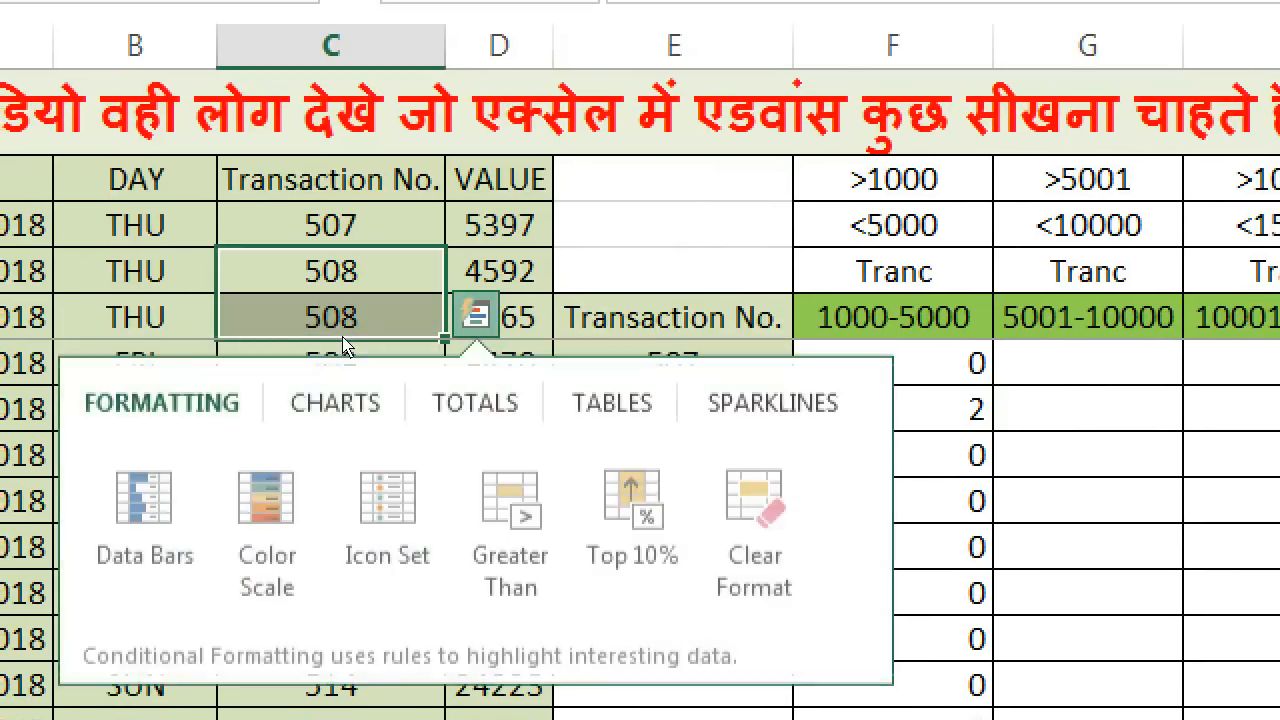
key("Escape")
key("Right")
key("Down")
key("Down")
key("Right")
key("Right")
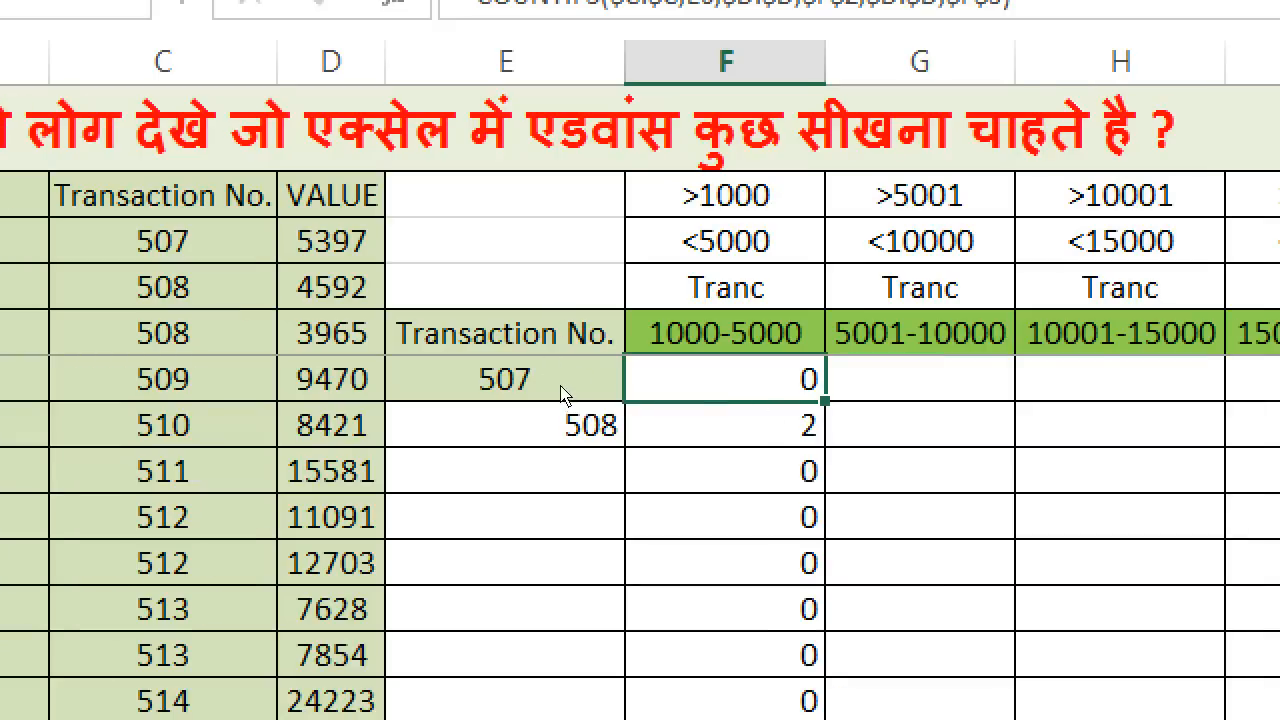
Step: In the F6 COUNTIFS formula, make the transaction number criterion absolute as $E$6
key("F2")
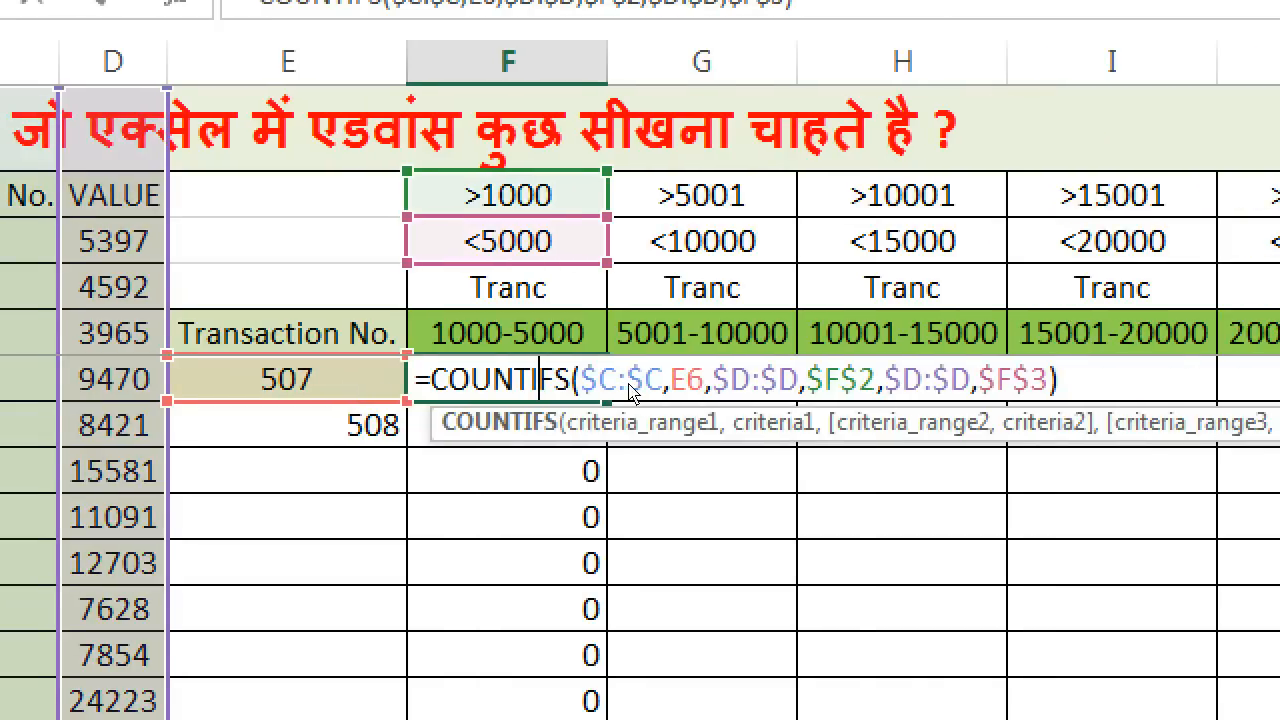
key("Right")
key("Right")
key("Right")
key("Right")
key("Right")
key("Right")
key("Right")
key("Right")
key("Right")
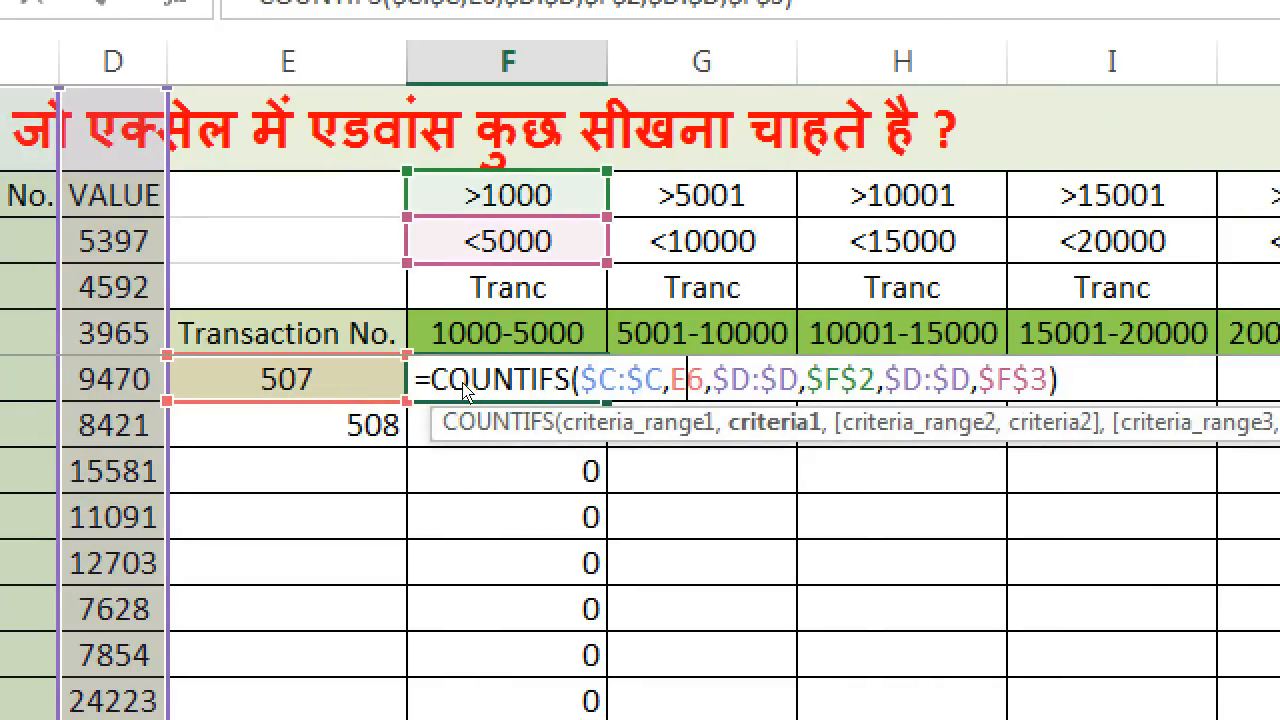
key("F4")
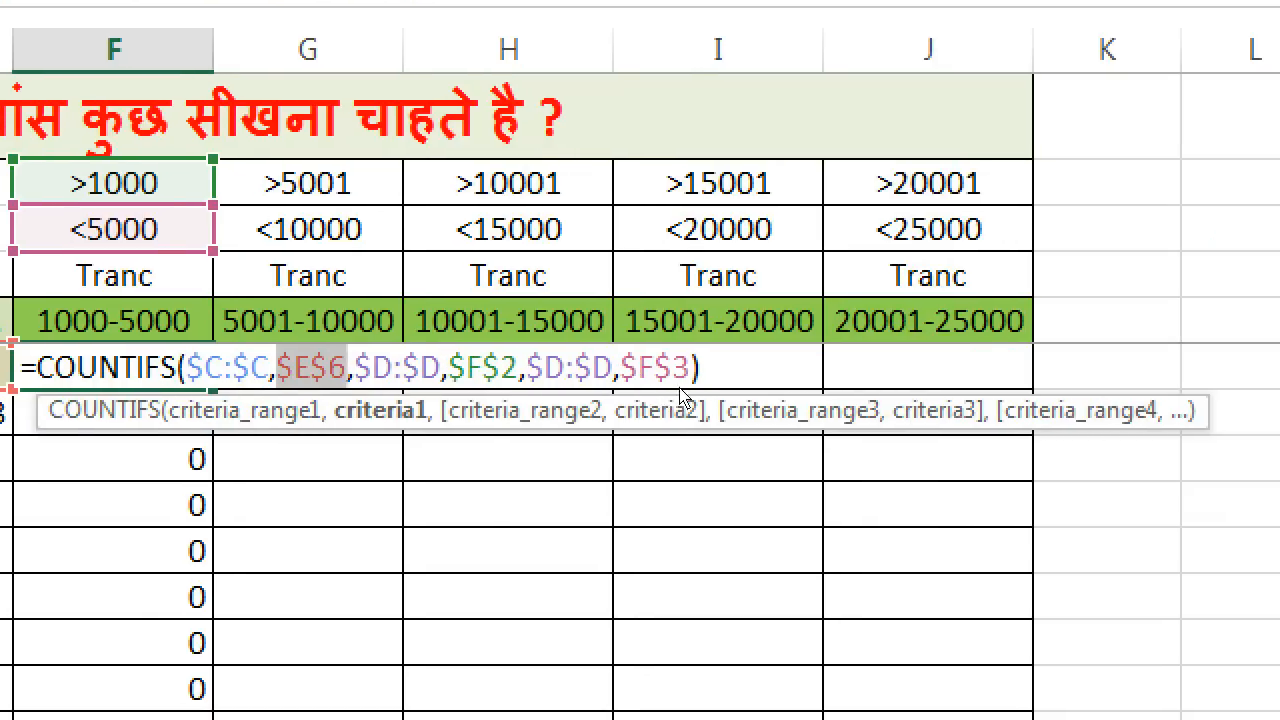
Step: Change the lower limit criterion in the F6 formula to the relative reference F2
key("Right")
key("Right")
key("Right")
key("Right")
key("Right")
key("Right")
key("Right")
key("Right")
key("Right")
key("Right")
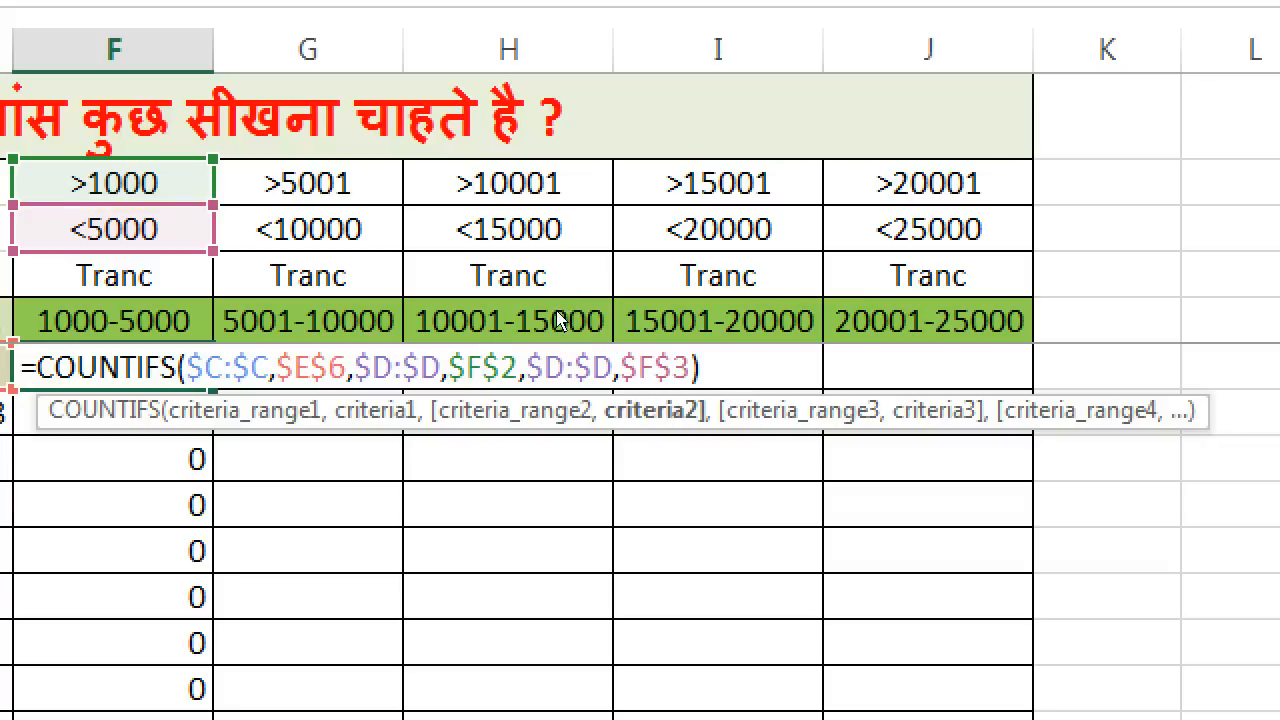
key("F4")
key("F4")
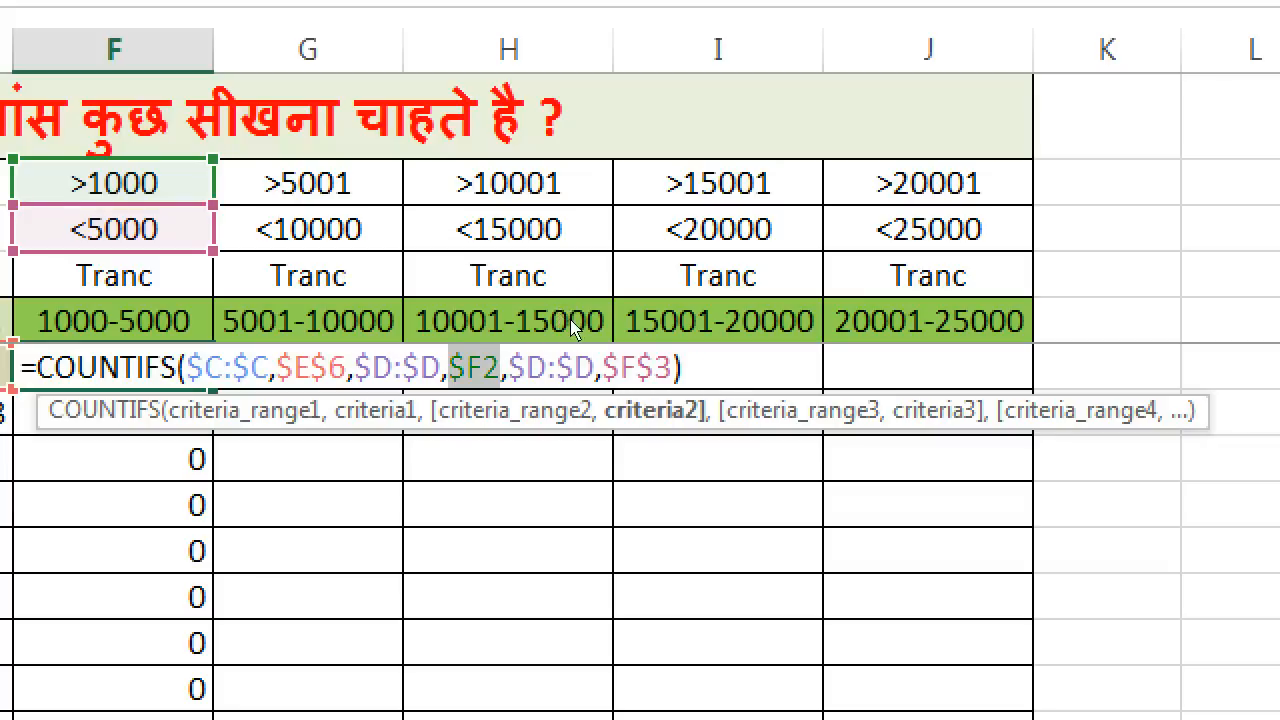
key("F4")
Step: Change the upper limit criterion in the F6 formula to the relative reference F3
key("Right")
key("Right")
key("Right")
key("Right")
key("Right")
key("Right")
key("Right")
key("Right")
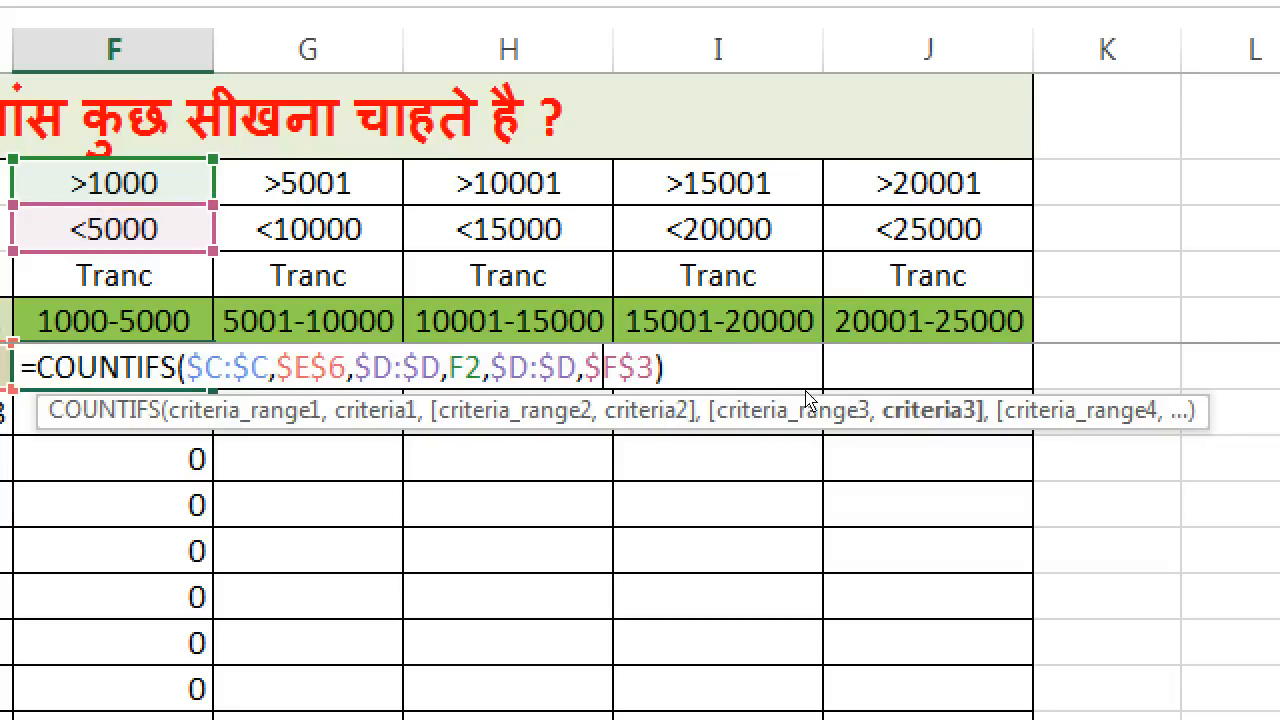
key("F4")
key("F4")
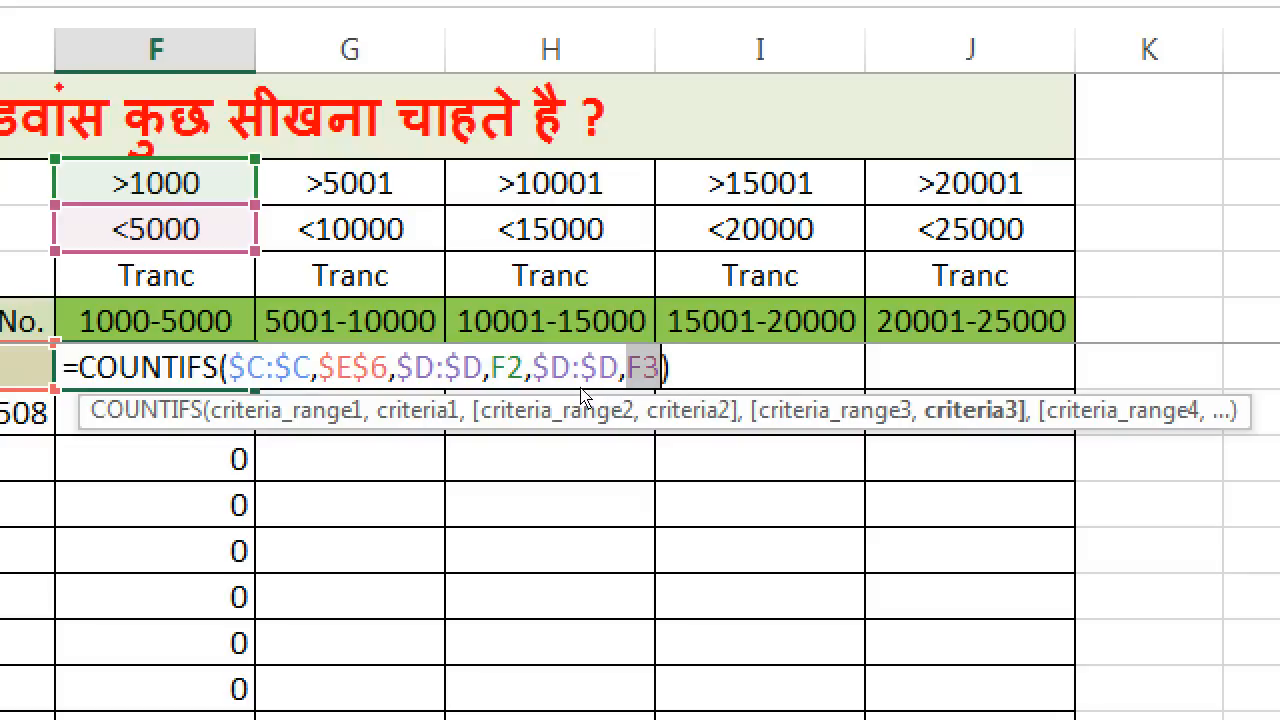
key("Return")
key("Up")
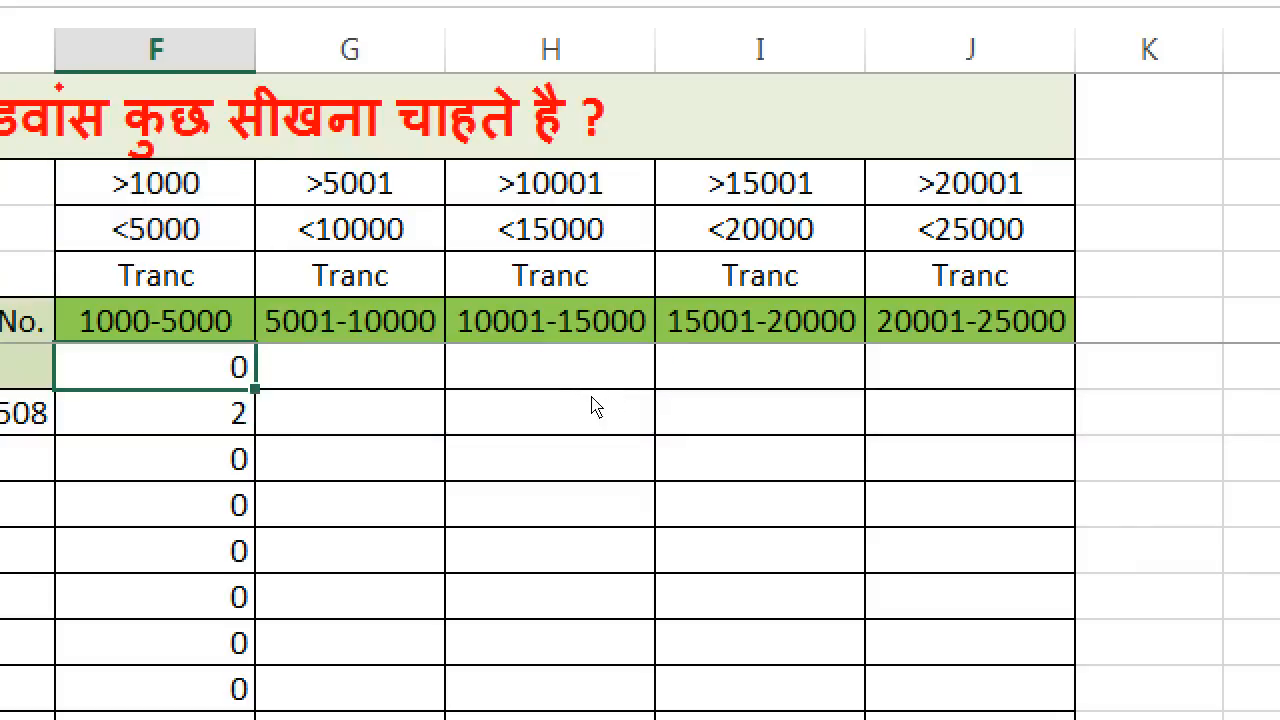
left_click_drag(255, 389, 1014, 403)
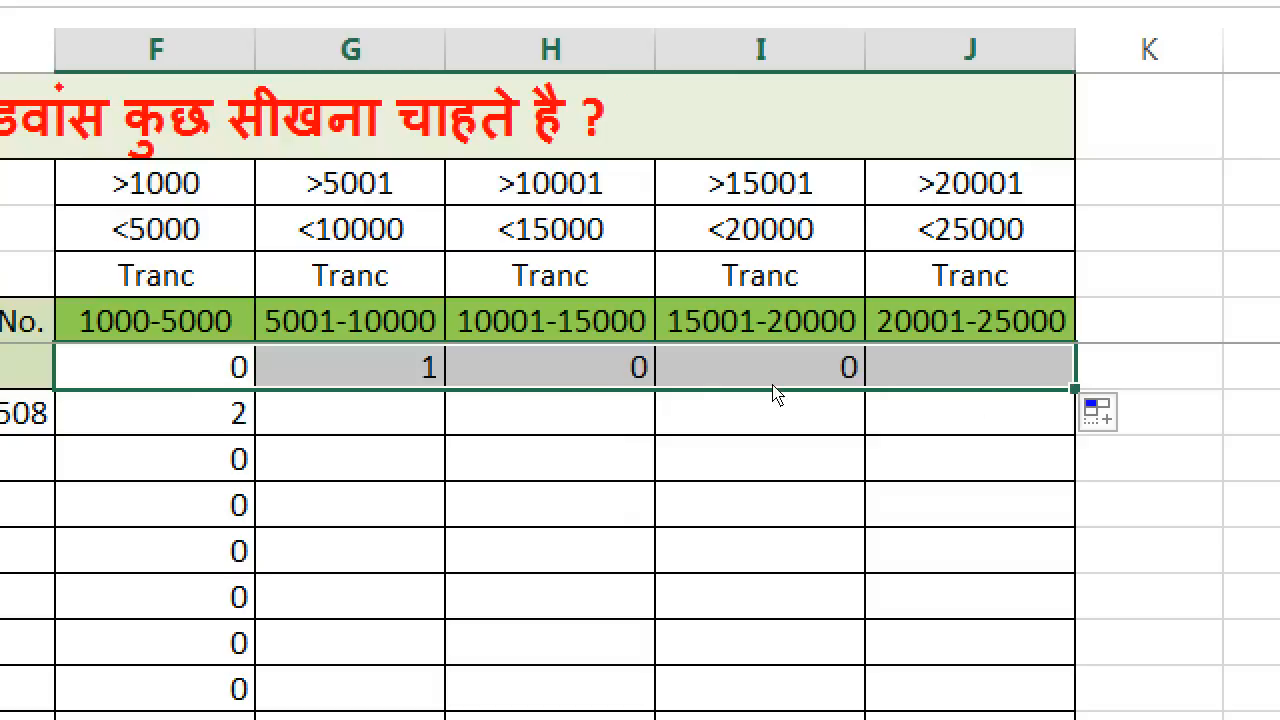
Step: Check the limit references in the copied COUNTIFS formulas from G6 to J6 without changing them
key("Right")
double_click(419, 367)
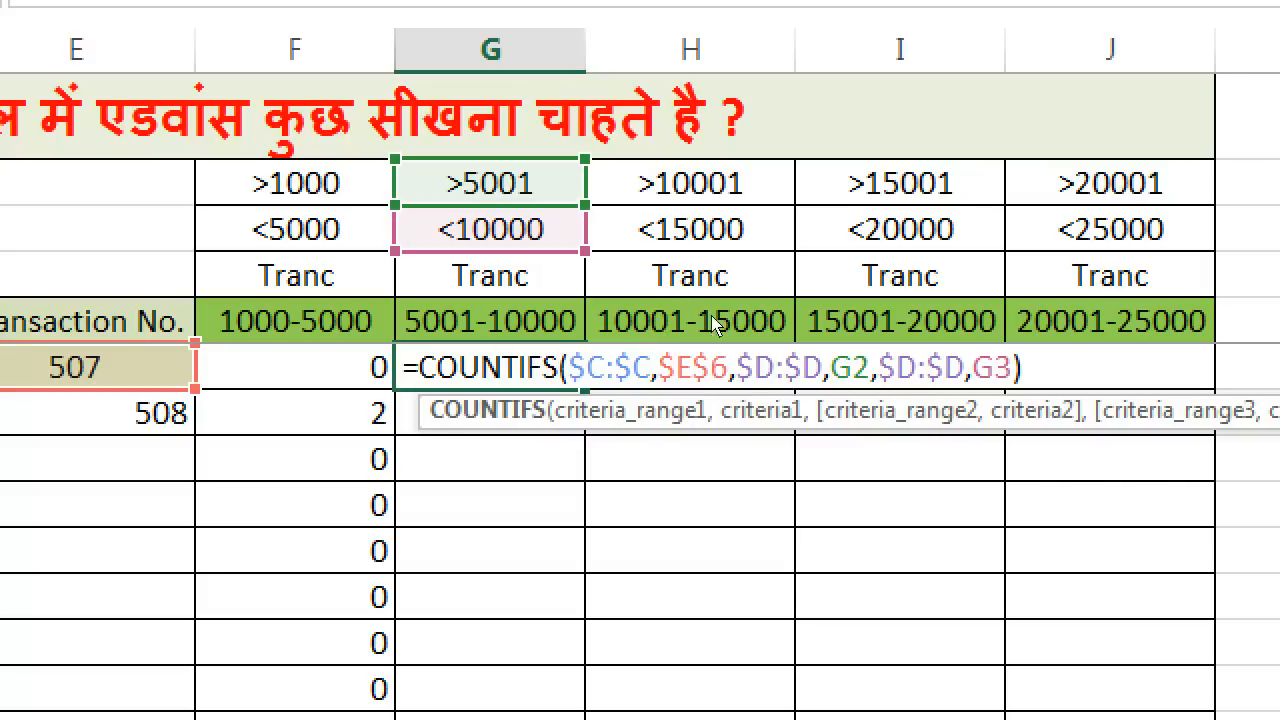
key("Escape")
double_click(780, 388)
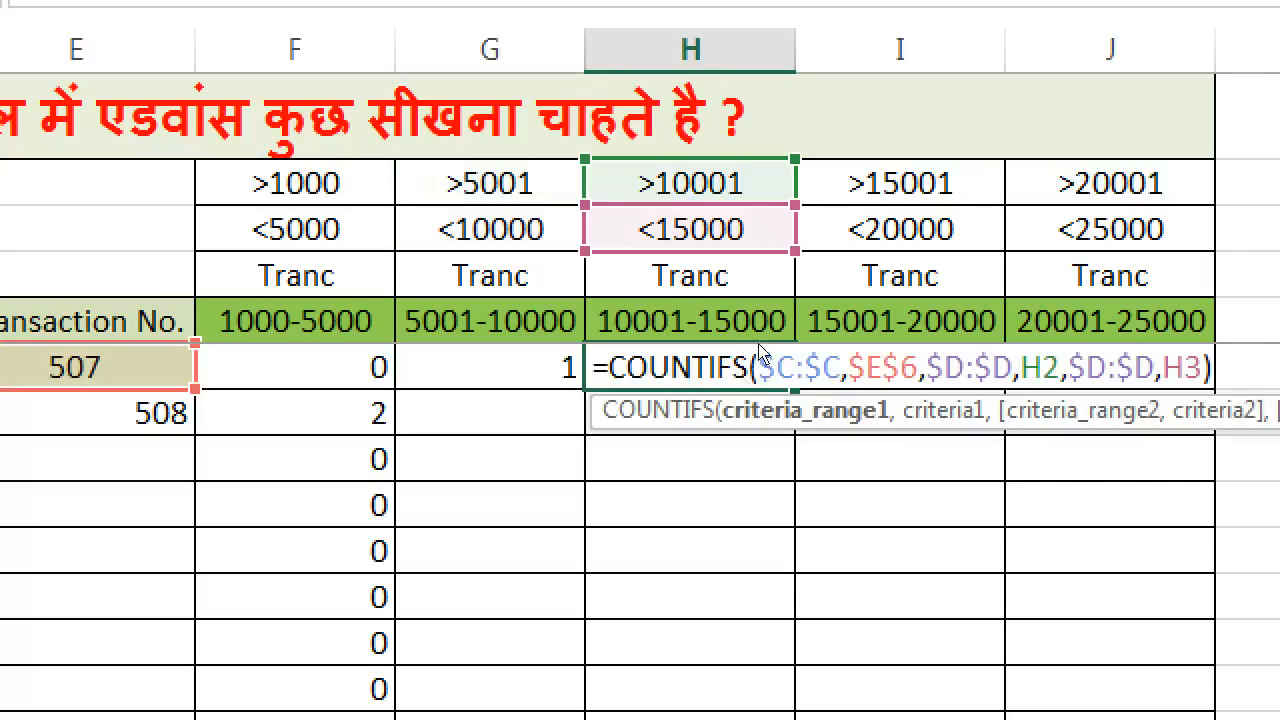
key("Escape")
double_click(849, 385)
key("Escape")
key("Right")
key("F2")
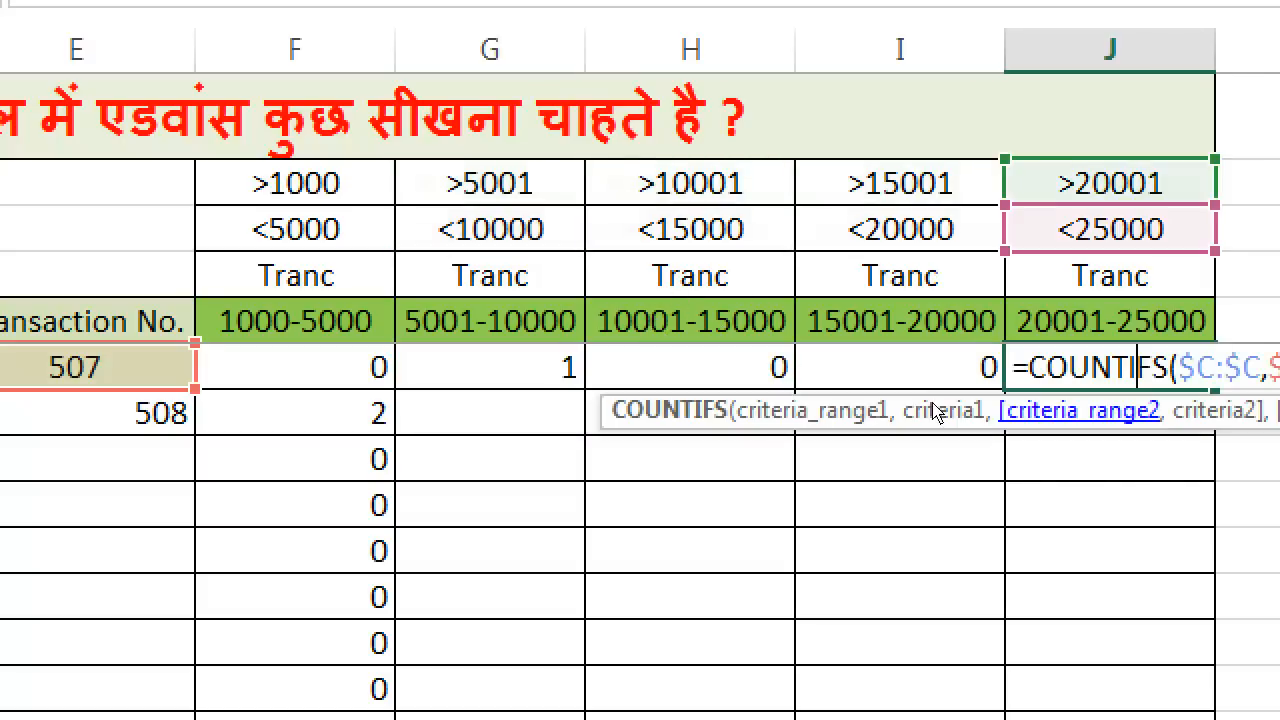
key("Escape")
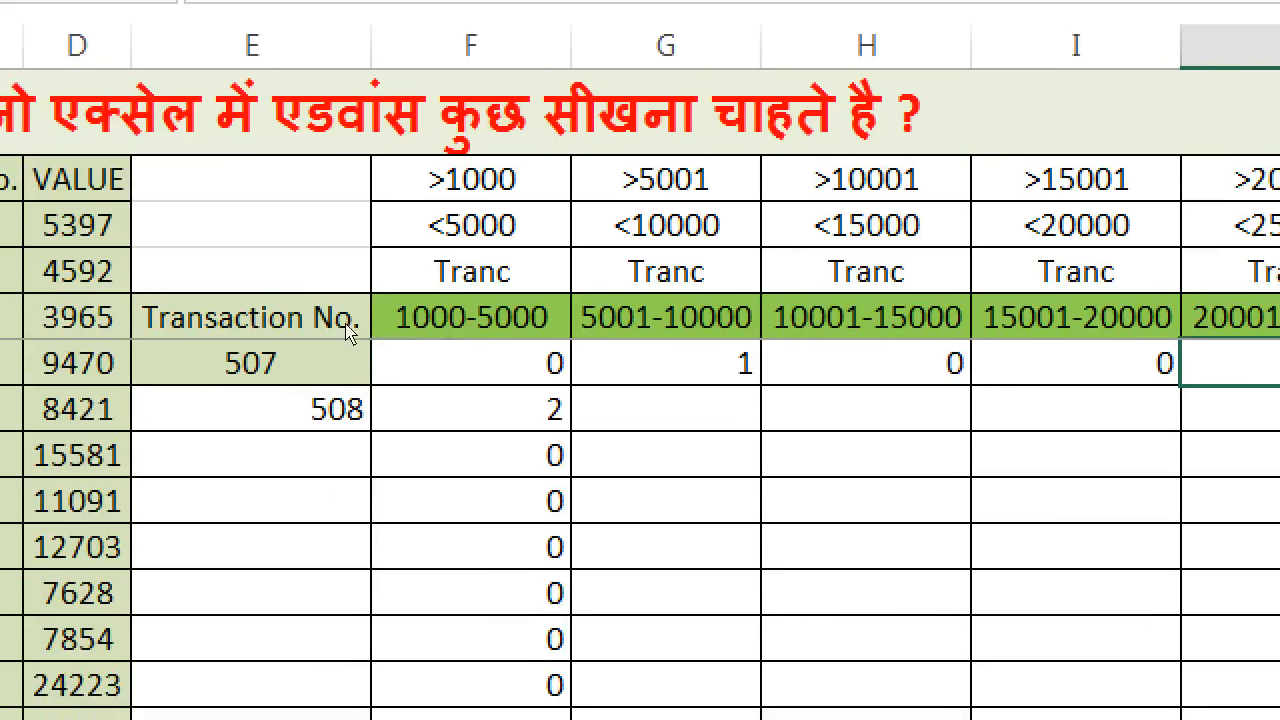
Step: Test the range counts by setting the VALUE of transaction 507 in D3 to 22000, and replace it with 5390
key("ctrl+Home")
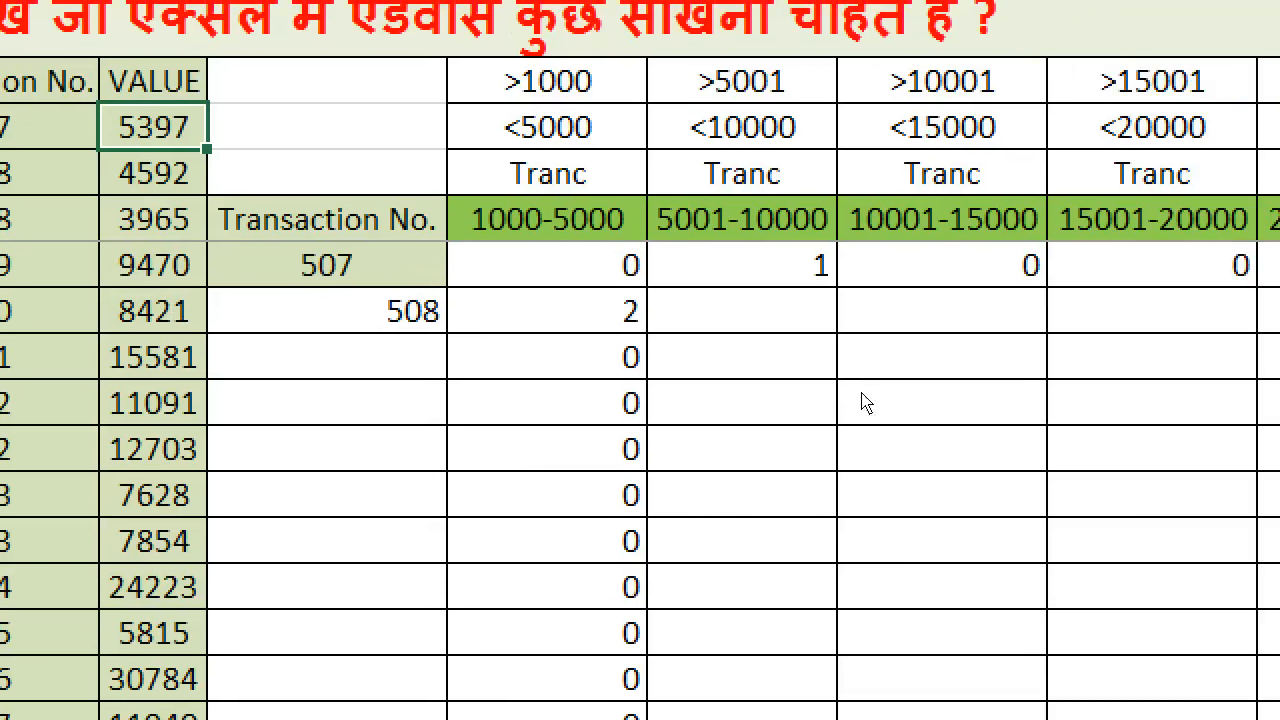
left_click(742, 265)
type("22000")
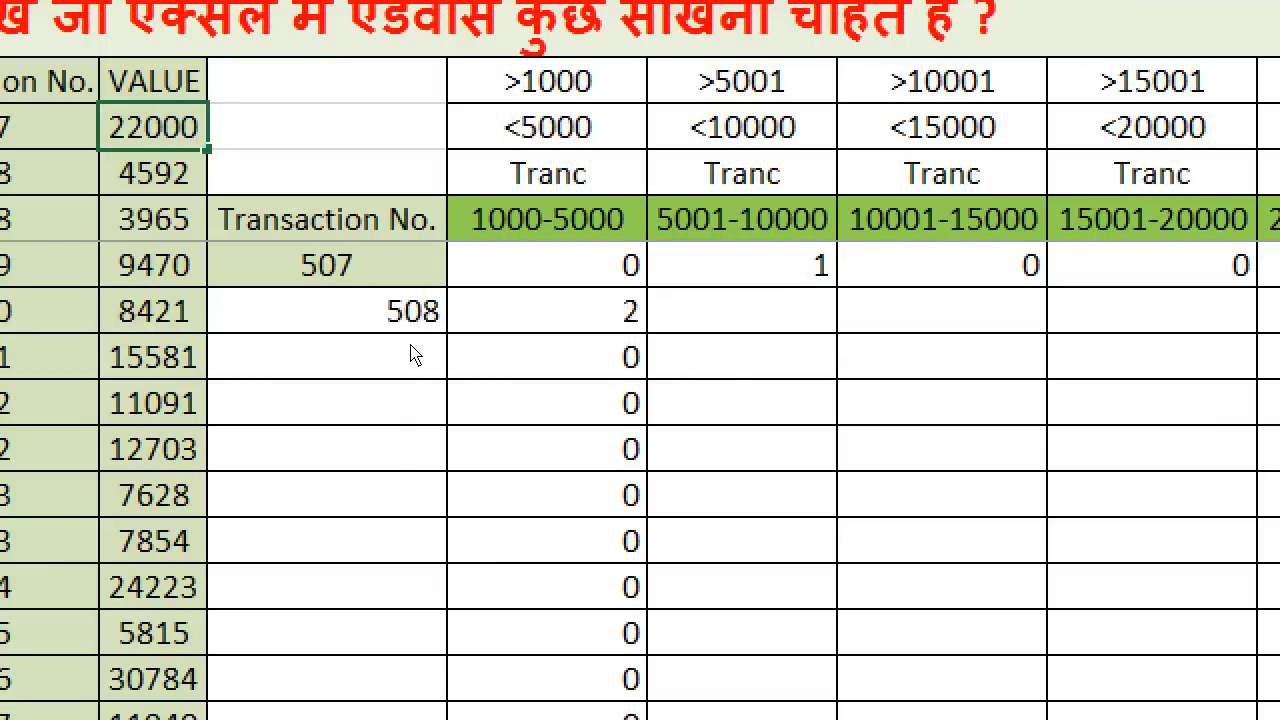
key("Return")
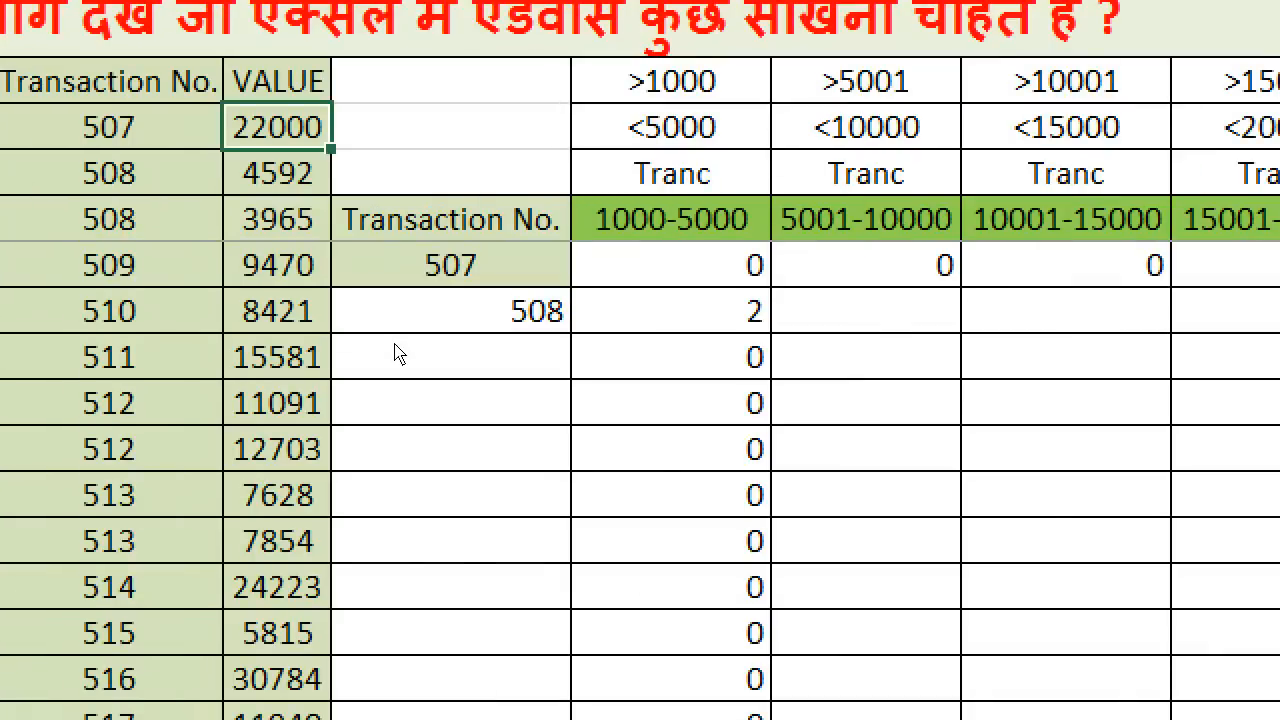
type("5390")
key("Return")
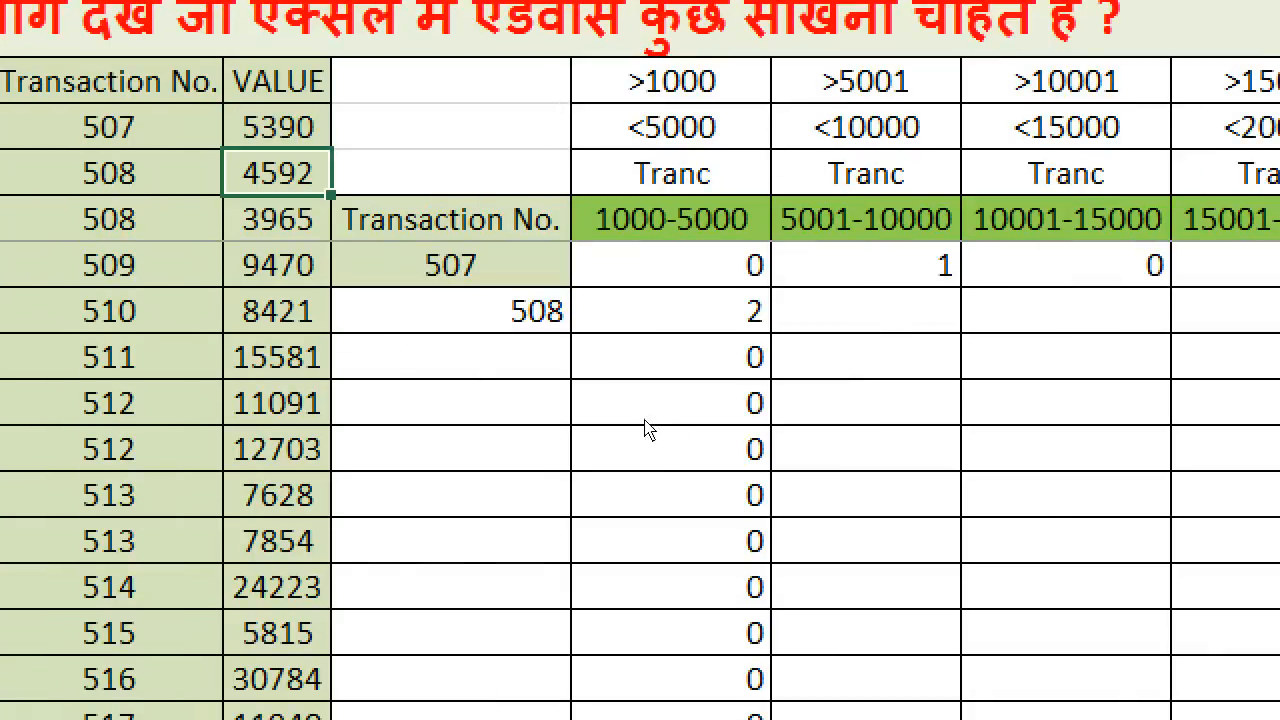
Step: In the G6 COUNTIFS formula, change the transaction number criterion to the relative reference E6
left_click(866, 266)
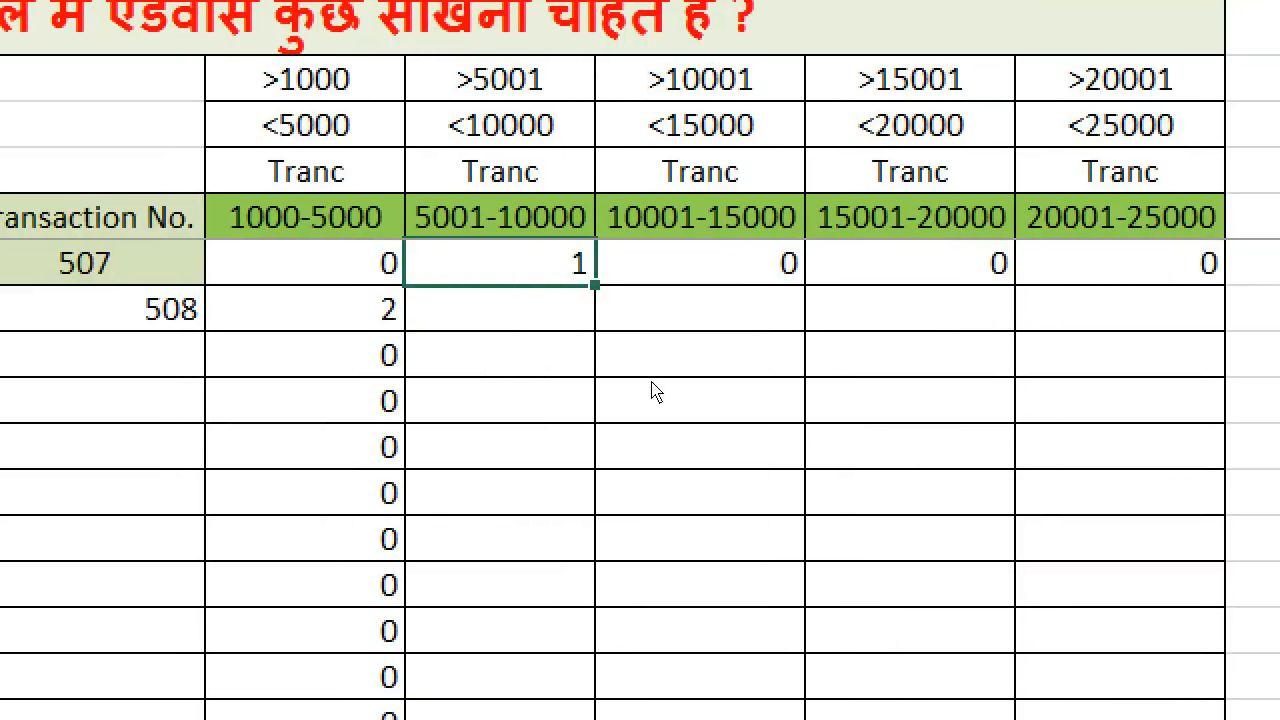
key("F2")
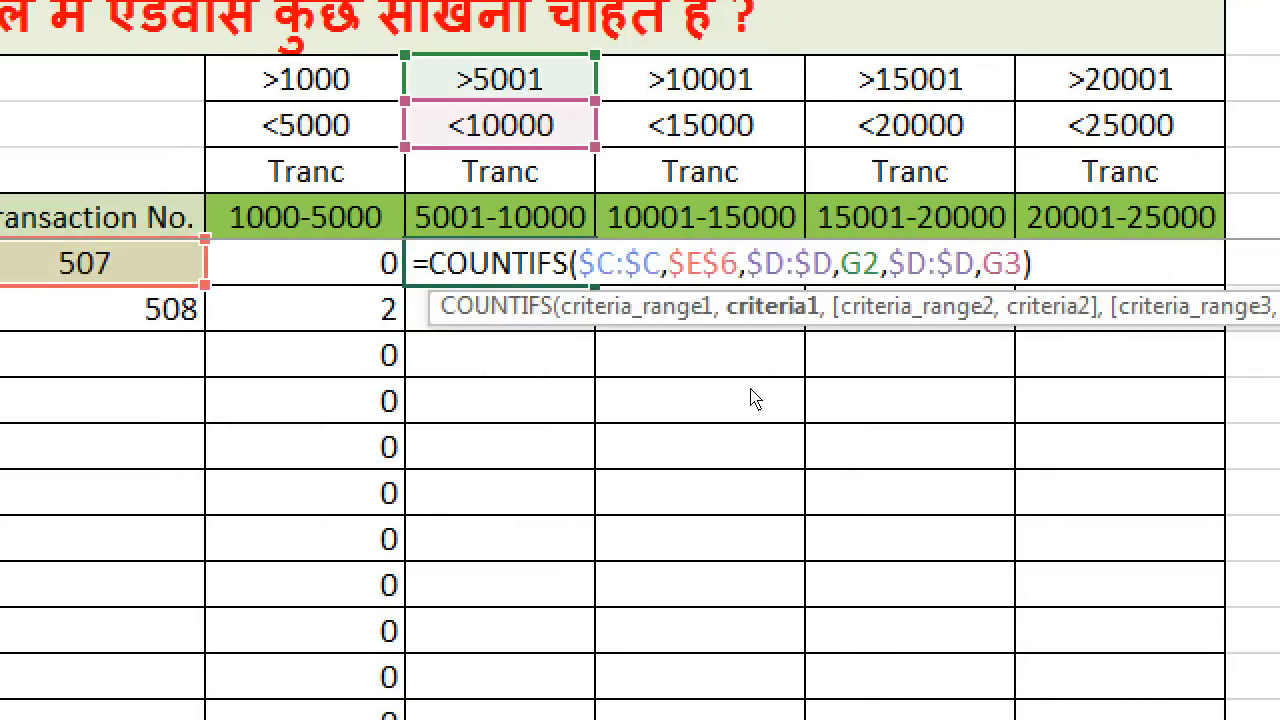
key("F4")
key("F4")
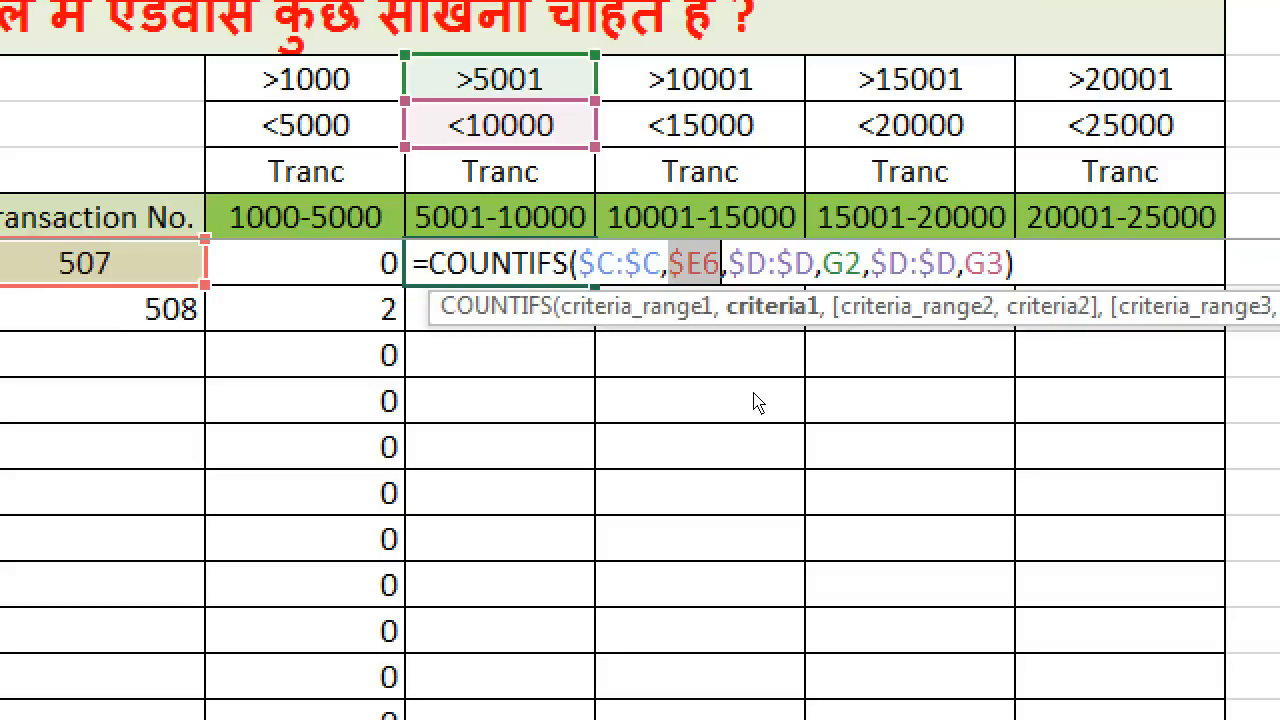
key("F4")
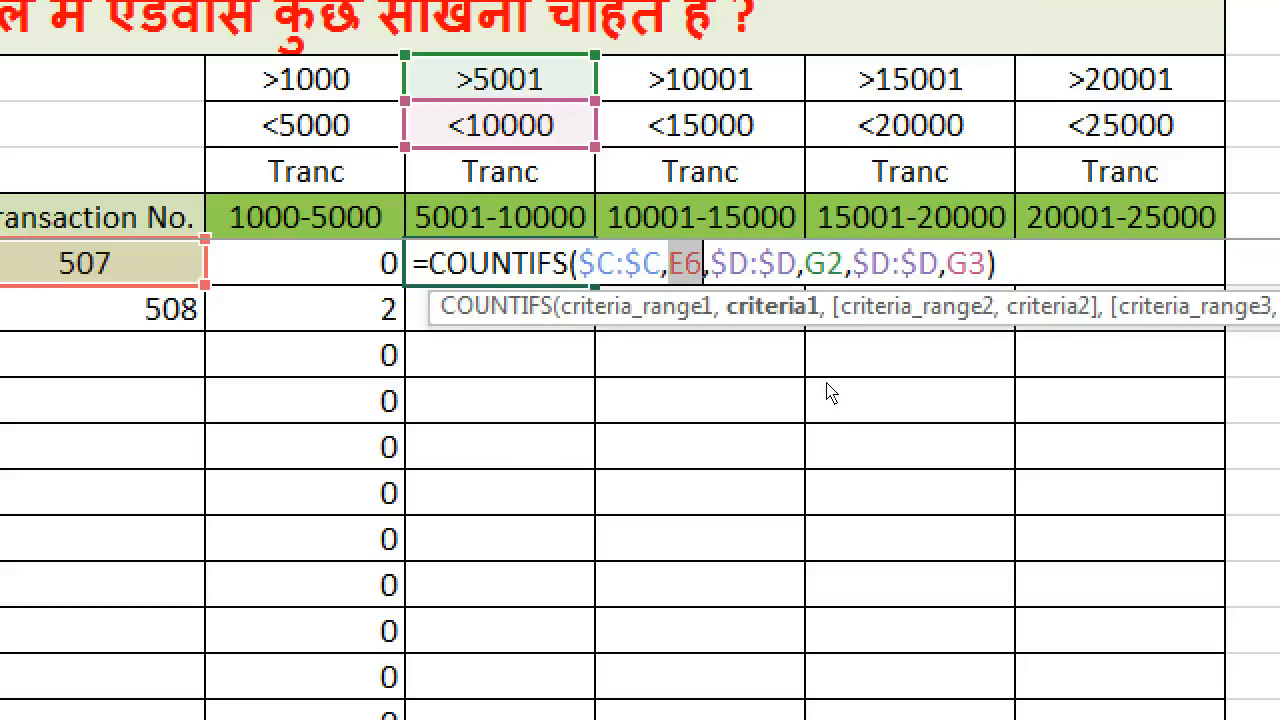
Step: Make the lower and upper limit criteria in the G6 formula absolute as $G$2 and $G$3, and confirm the formula
key("Right")
key("Right")
key("Right")
key("Right")
key("Right")
key("Right")
key("Right")
key("Right")
key("Right")
key("F4")
key("Right")
key("Right")
key("Right")
key("Right")
key("Right")
key("Right")
key("Right")
key("Right")
key("Right")
key("F4")
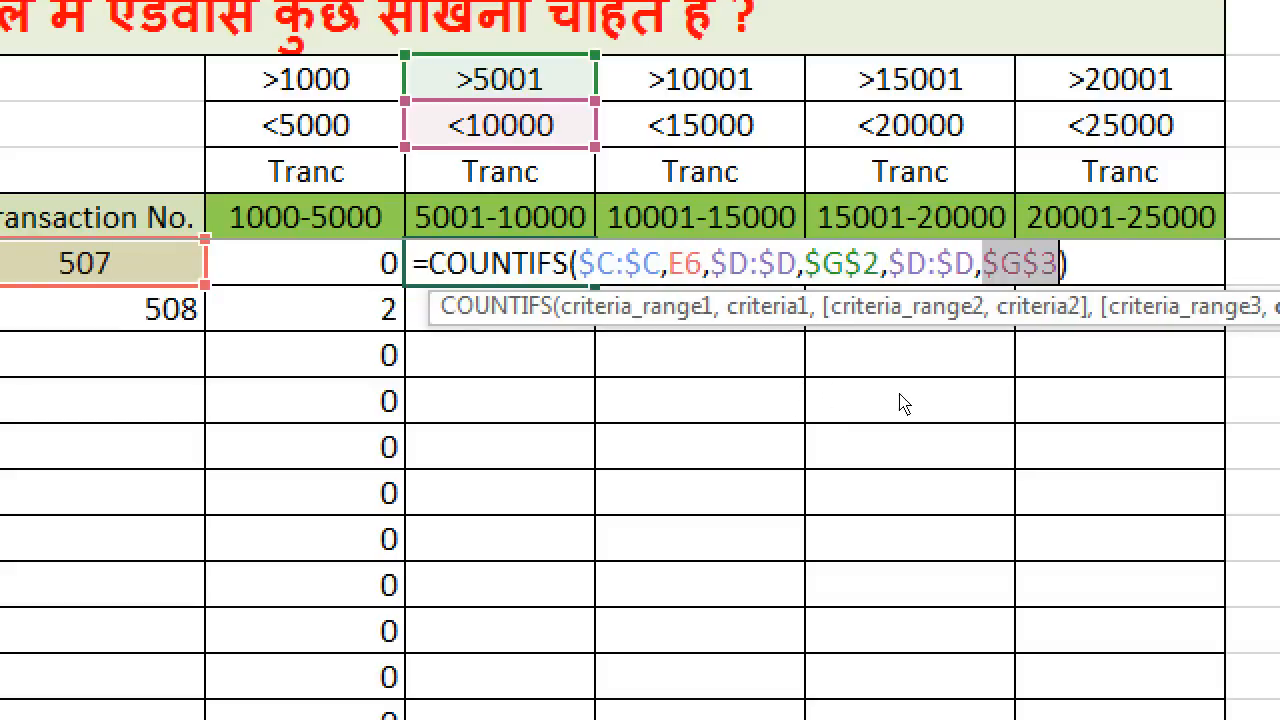
key("Return")
Step: In the H6 COUNTIFS formula, change the transaction number criterion to the relative reference E6
key("Up")
key("Right")
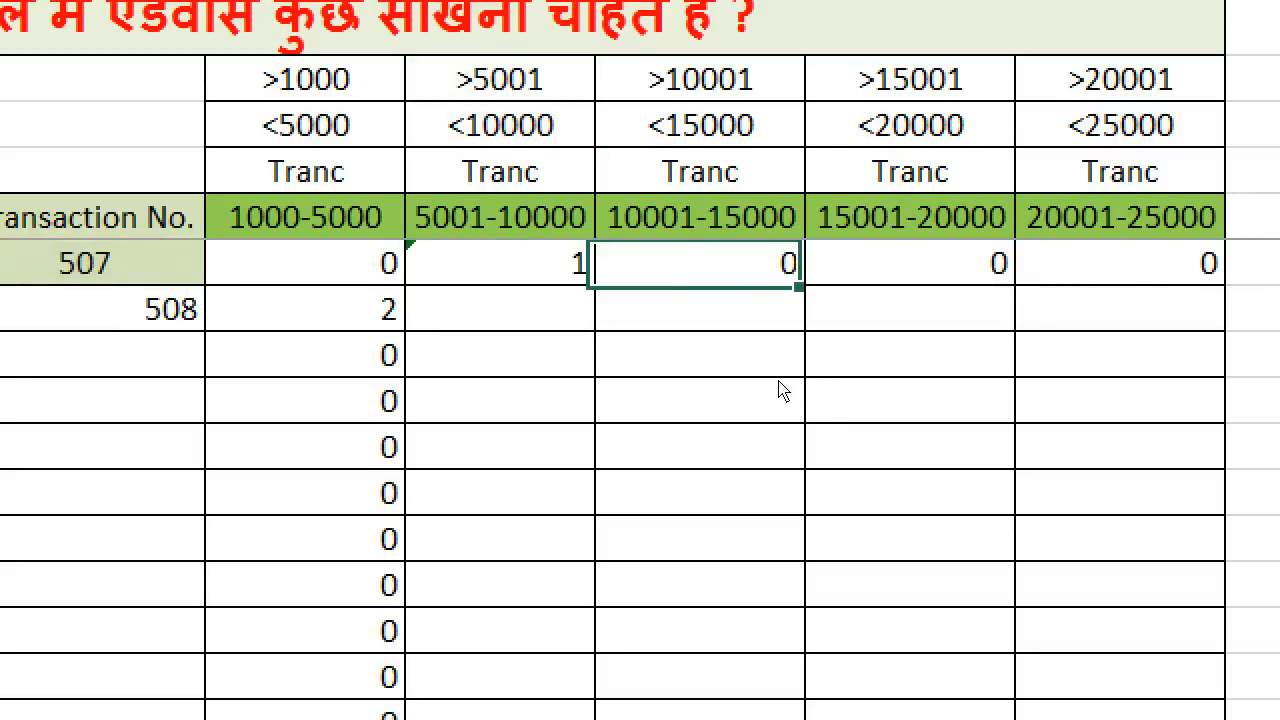
key("F2")
key("Home")
key("Right")
key("Right")
key("Right")
key("Right")
key("Right")
key("Right")
key("Right")
key("Right")
key("Right")
key("Right")
key("Right")
key("Right")
key("Right")
key("Right")
key("Right")
key("Right")
key("Right")
key("Right")
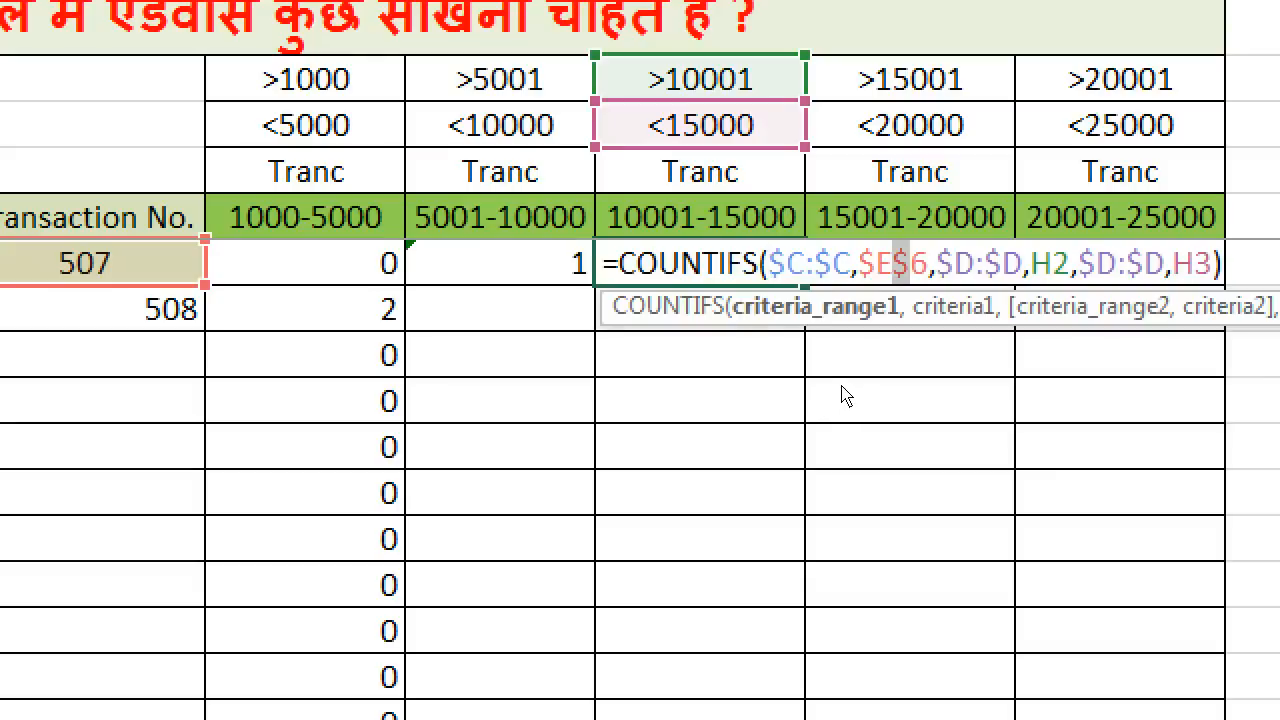
key("F4")
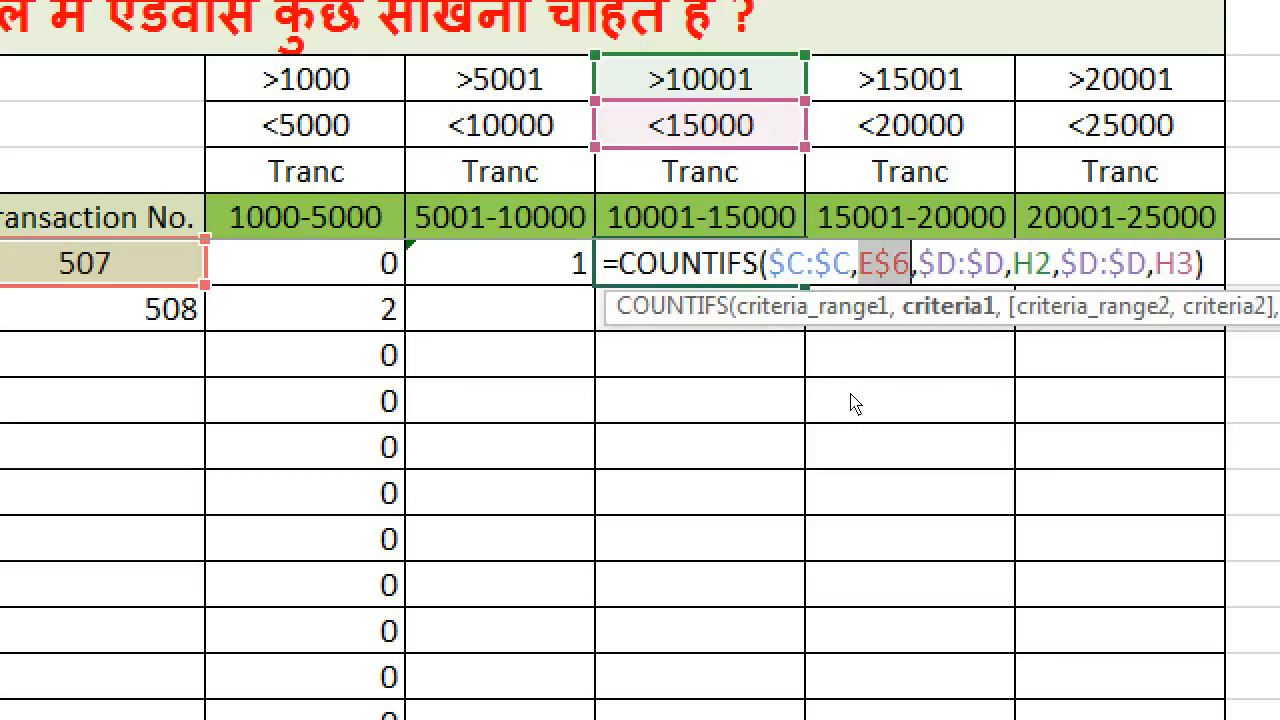
key("F4")
Step: Make the lower and upper limit criteria in the H6 formula absolute as $H$2 and $H$3, and confirm the formula
key("Right")
key("Right")
key("Right")
key("Right")
key("Right")
key("Right")
key("Right")
key("Right")
key("F4")
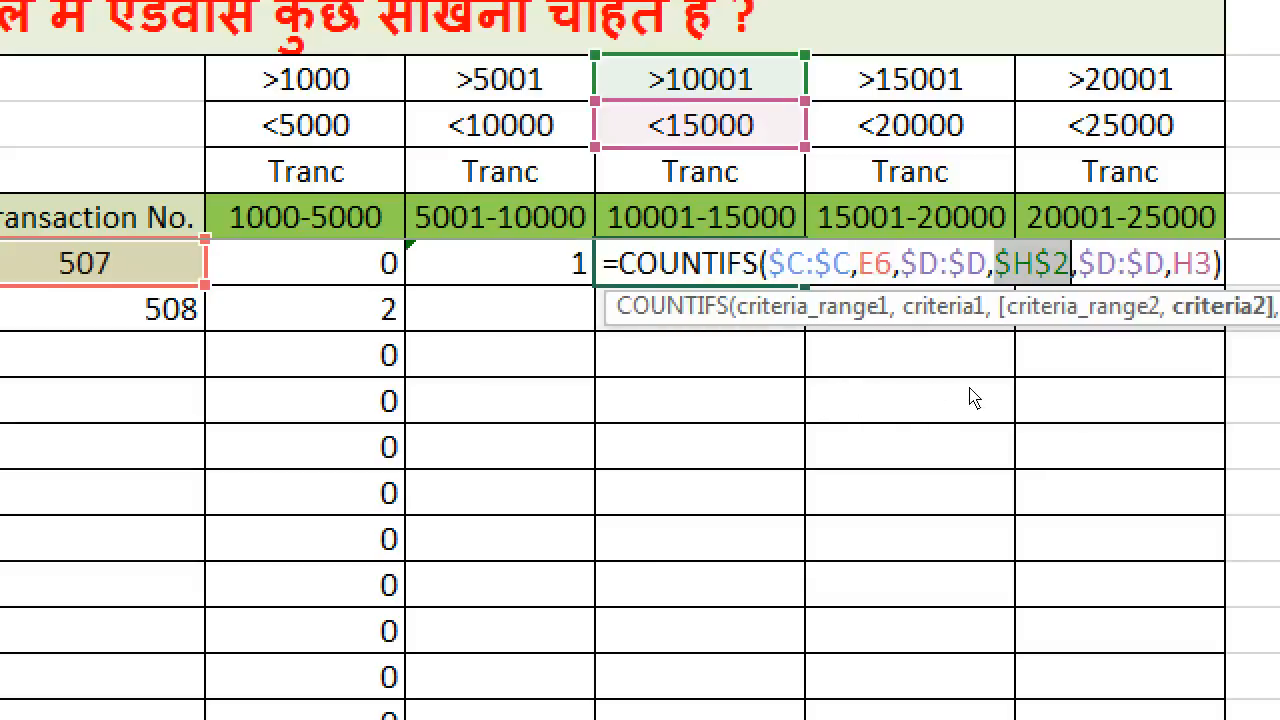
key("Right")
key("Right")
key("Right")
key("Right")
key("Right")
key("Right")
key("Right")
key("Right")
key("F4")
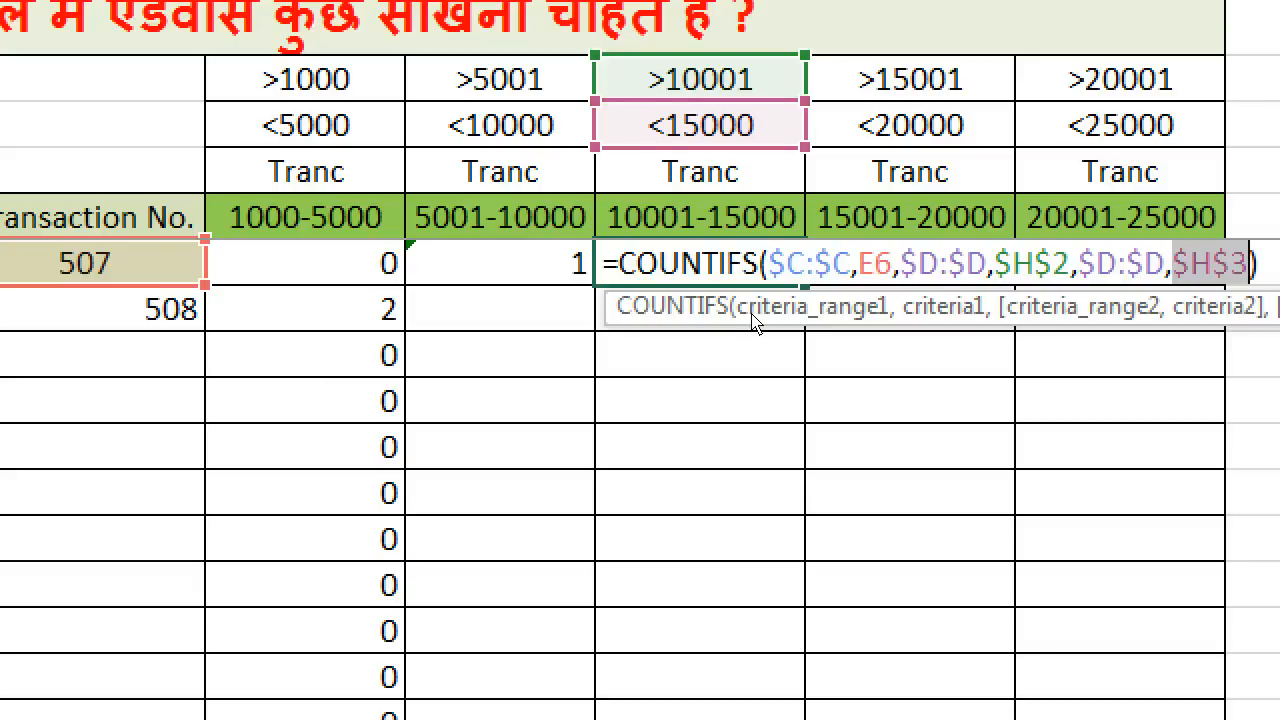
key("Return")
Step: In the I6 COUNTIFS formula, change the transaction number criterion to the relative reference E6
key("Up")
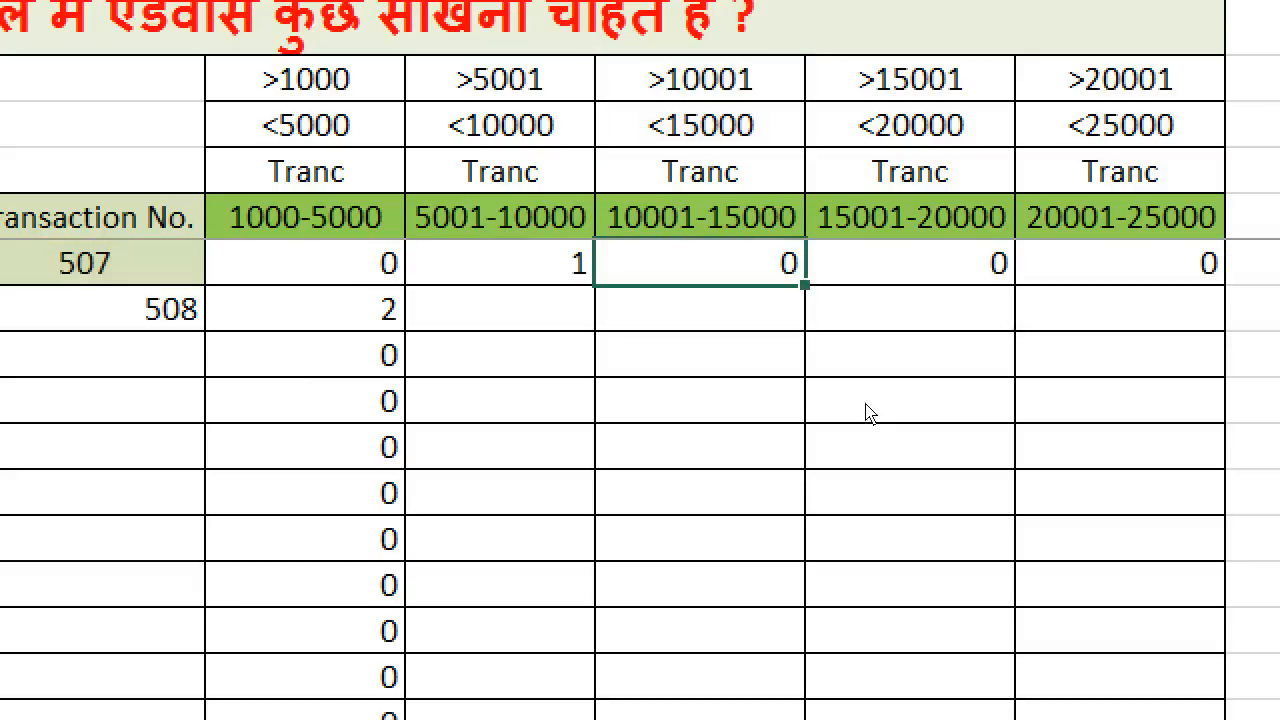
key("Right")
key("F2")
key("Right")
key("Right")
key("Right")
key("Right")
key("Right")
key("Right")
key("Right")
key("Right")
key("Right")
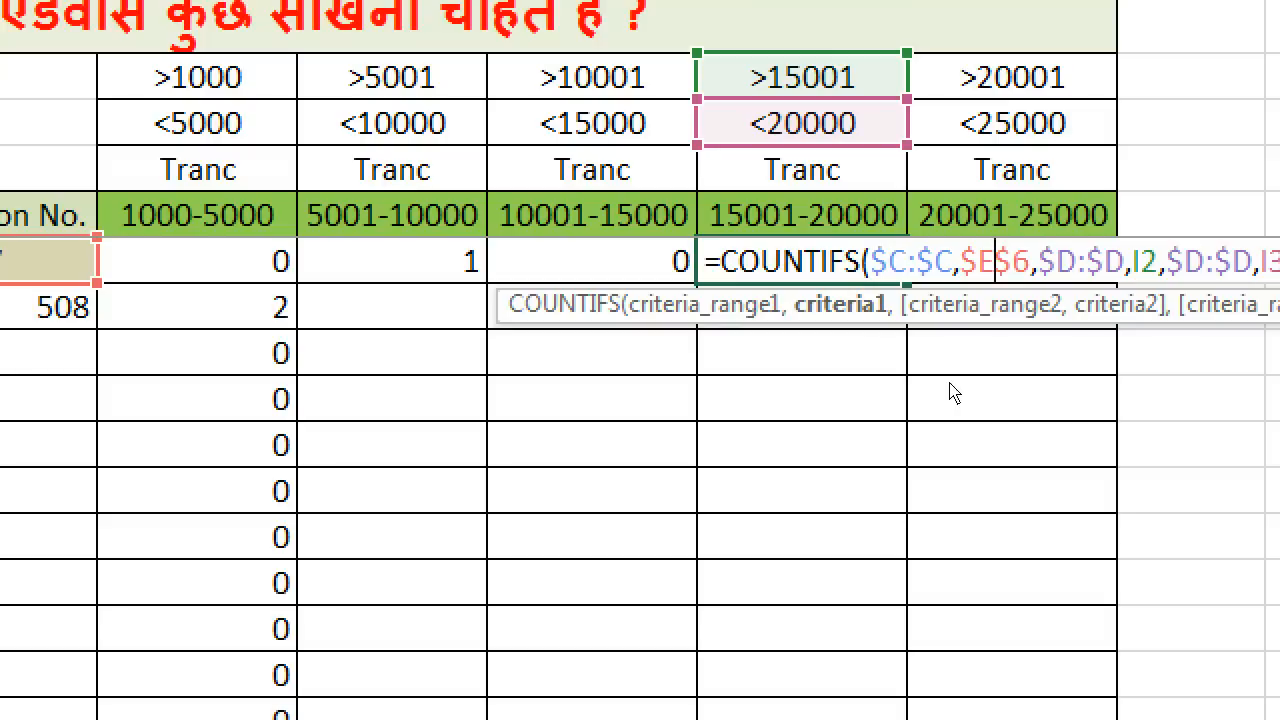
key("F4")
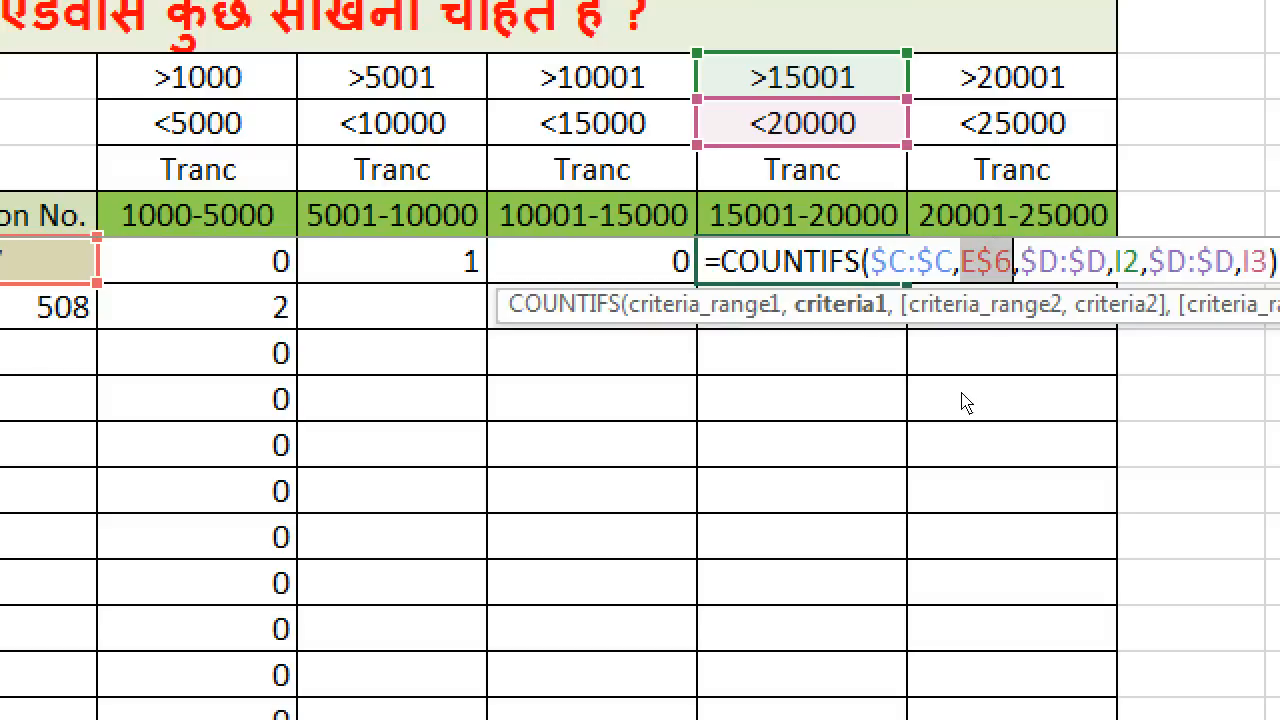
key("F4")
key("F4")
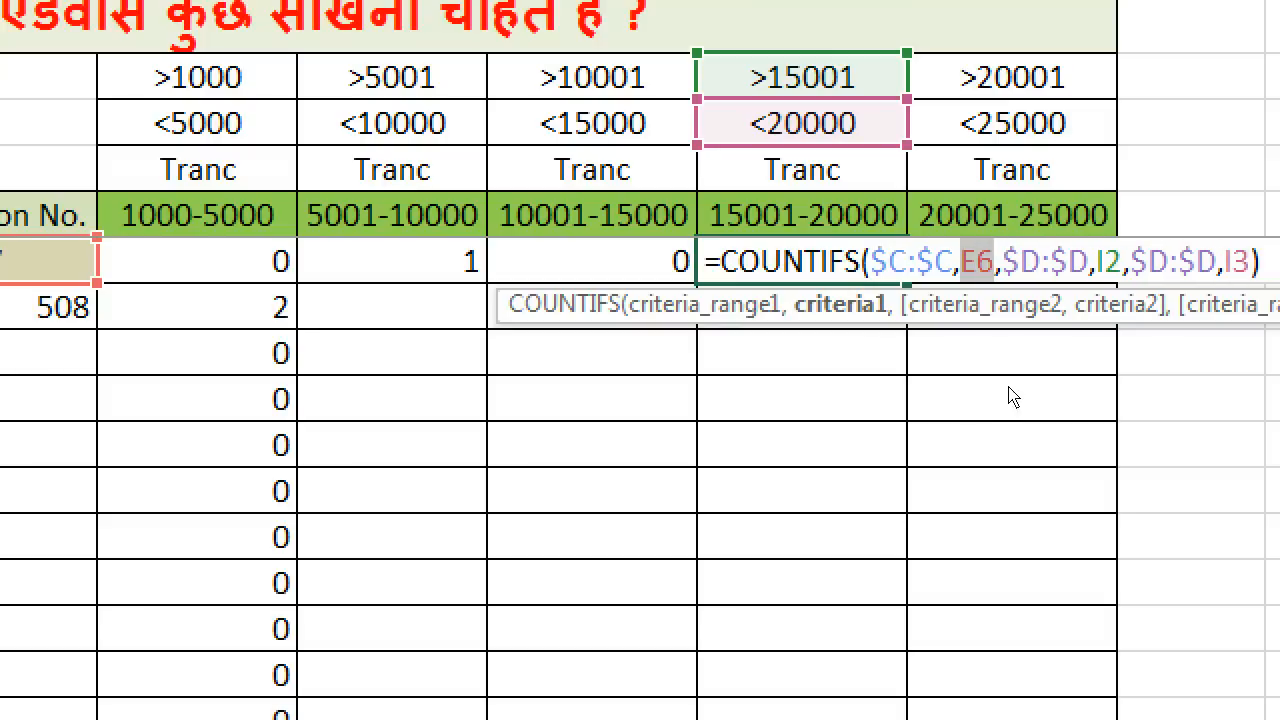
Step: Make the lower and upper limit criteria in the I6 formula absolute as $I$2 and $I$3, and confirm the formula
key("Right")
key("Right")
key("Right")
key("Right")
key("Right")
key("Right")
key("Right")
key("Right")
key("F4")
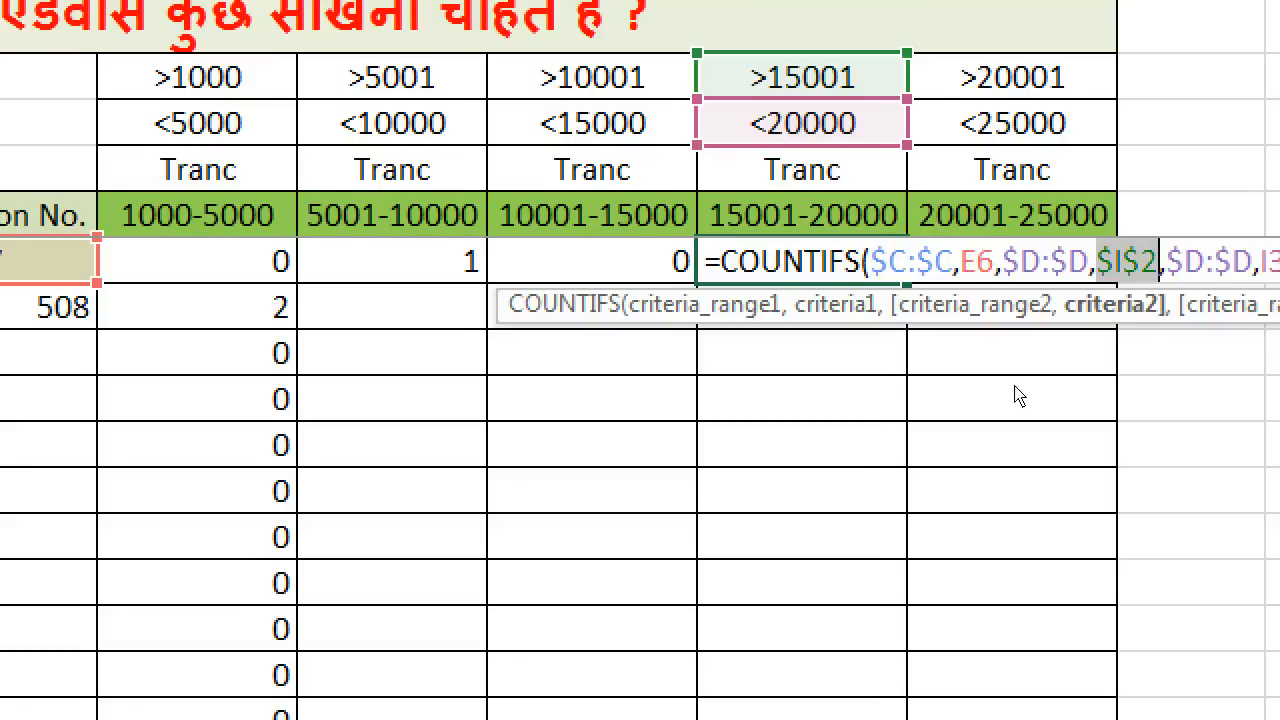
key("Right")
key("Right")
key("Right")
key("Right")
key("Right")
key("Right")
key("Right")
key("Right")
key("F4")
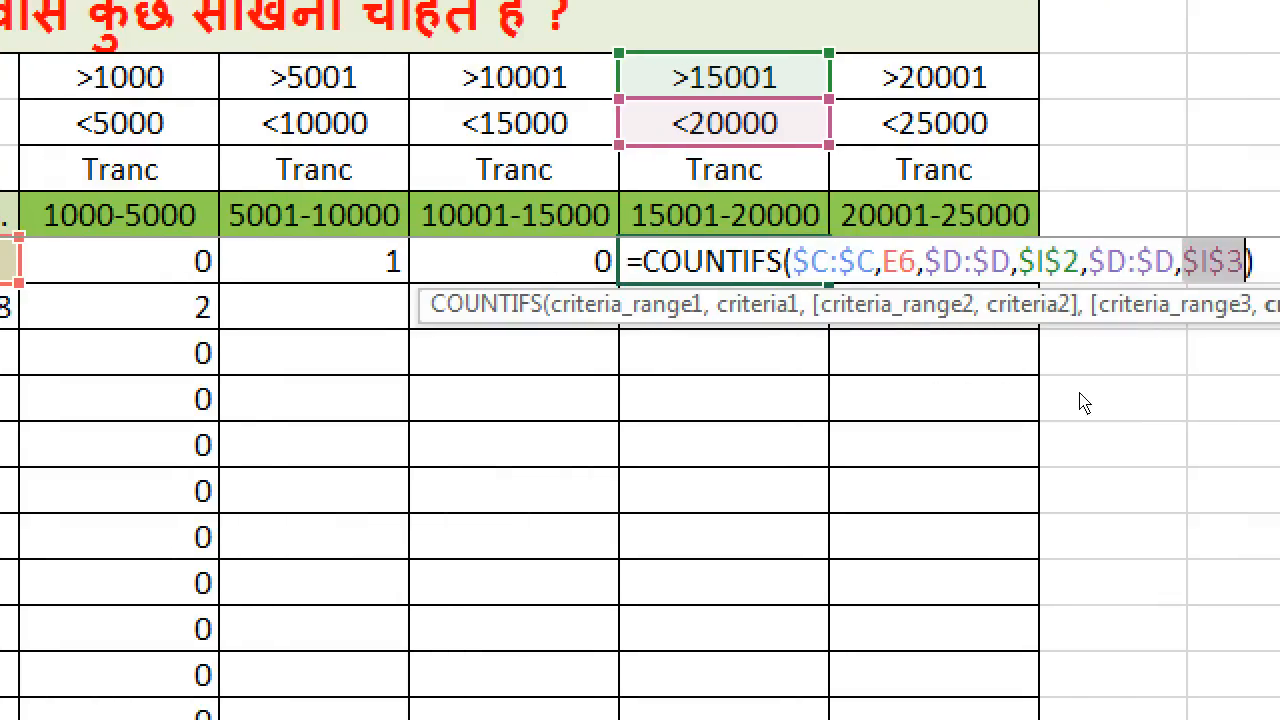
key("Return")
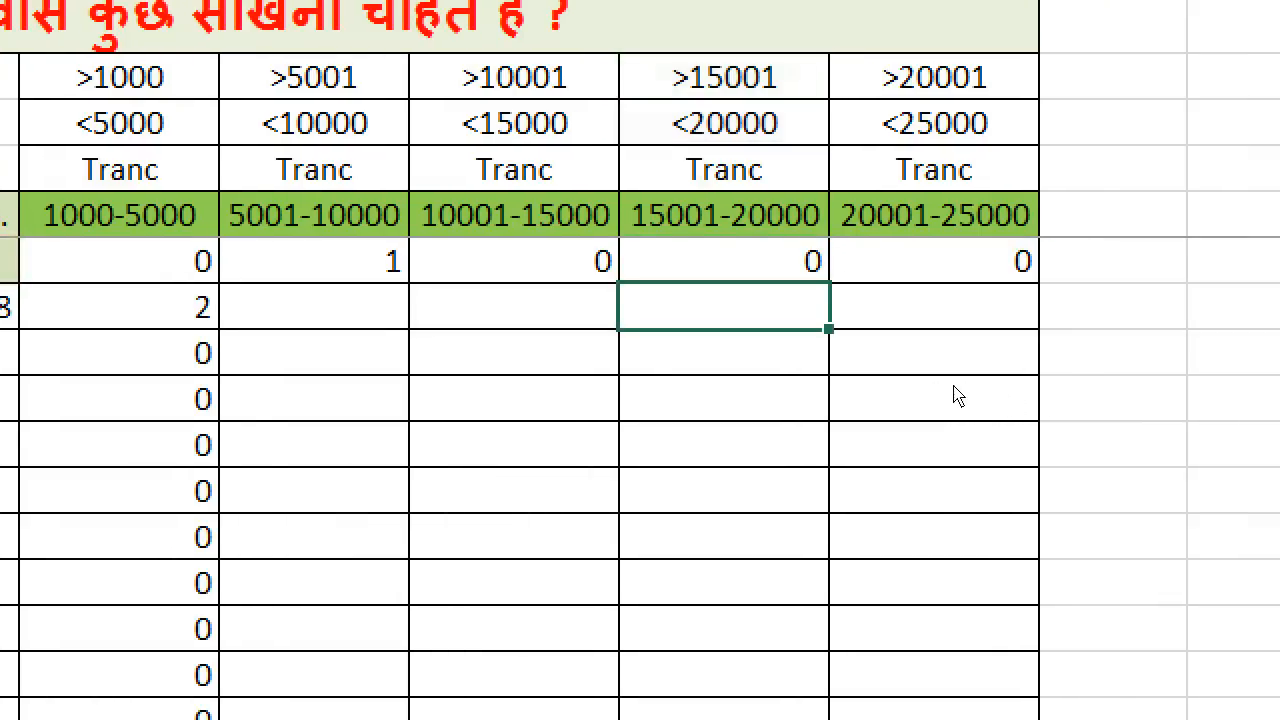
Step: In the J6 COUNTIFS formula, change the transaction number criterion to the relative reference E6
key("Up")
key("Right")
key("F2")
key("Home")
key("Right")
key("Right")
key("Right")
key("Right")
key("Right")
key("Right")
key("Right")
key("Right")
key("Right")
key("Right")
key("Right")
key("Right")
key("Right")
key("Right")
key("Right")
key("Right")
key("Right")
key("Right")
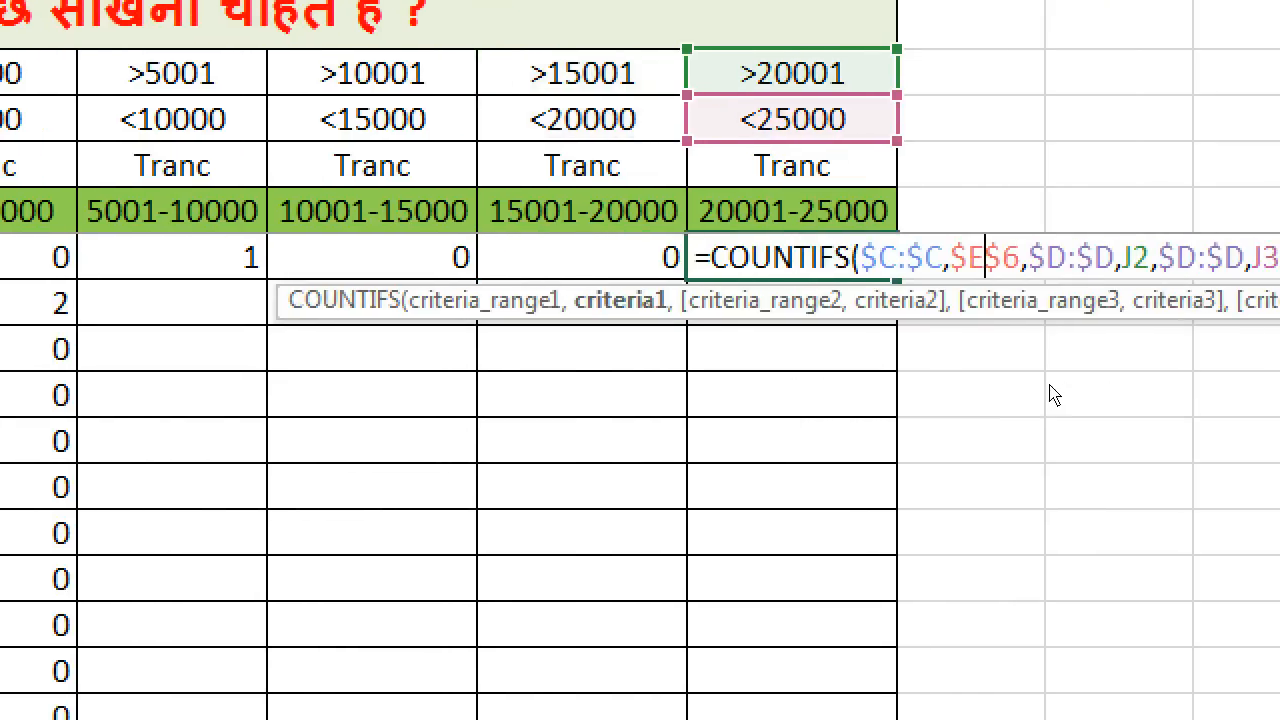
key("F4")
key("F4")
key("F4")
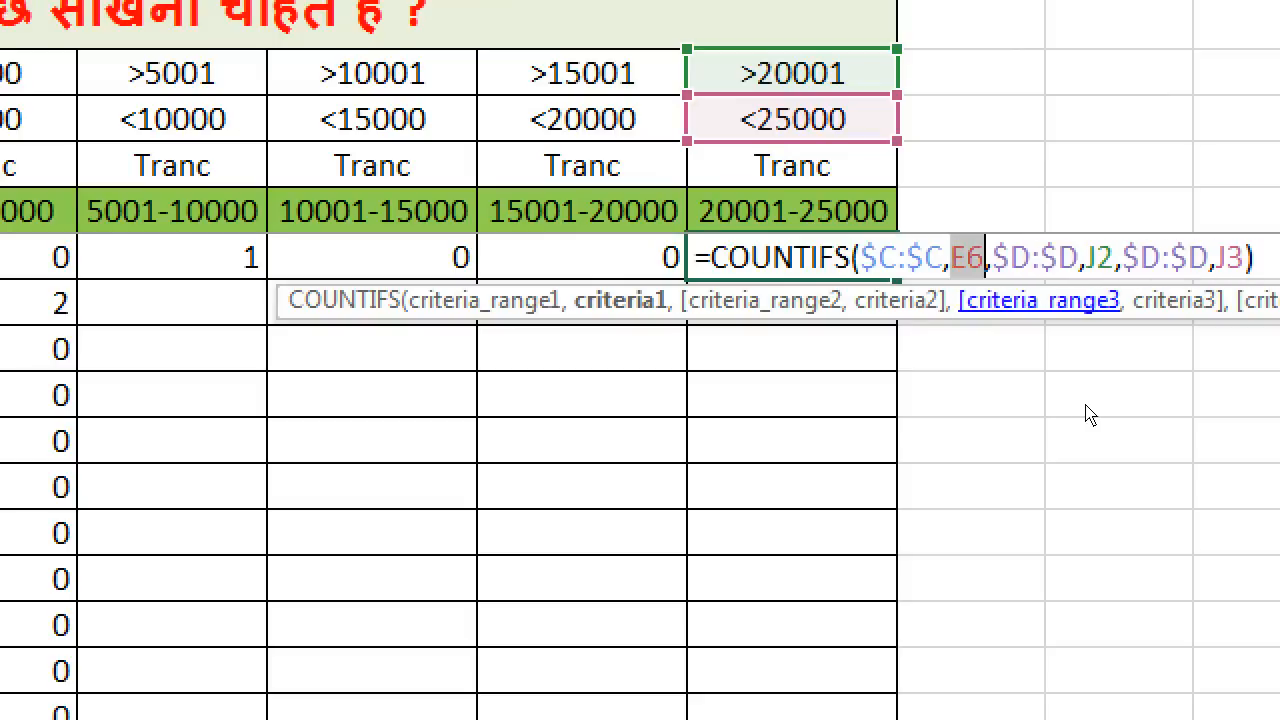
Step: Make the lower and upper limit criteria in the J6 formula absolute as $J$2 and $J$3, and confirm the formula
key("Right")
key("Right")
key("Right")
key("Right")
key("Right")
key("Right")
key("Right")
key("Right")
key("Right")
key("F4")
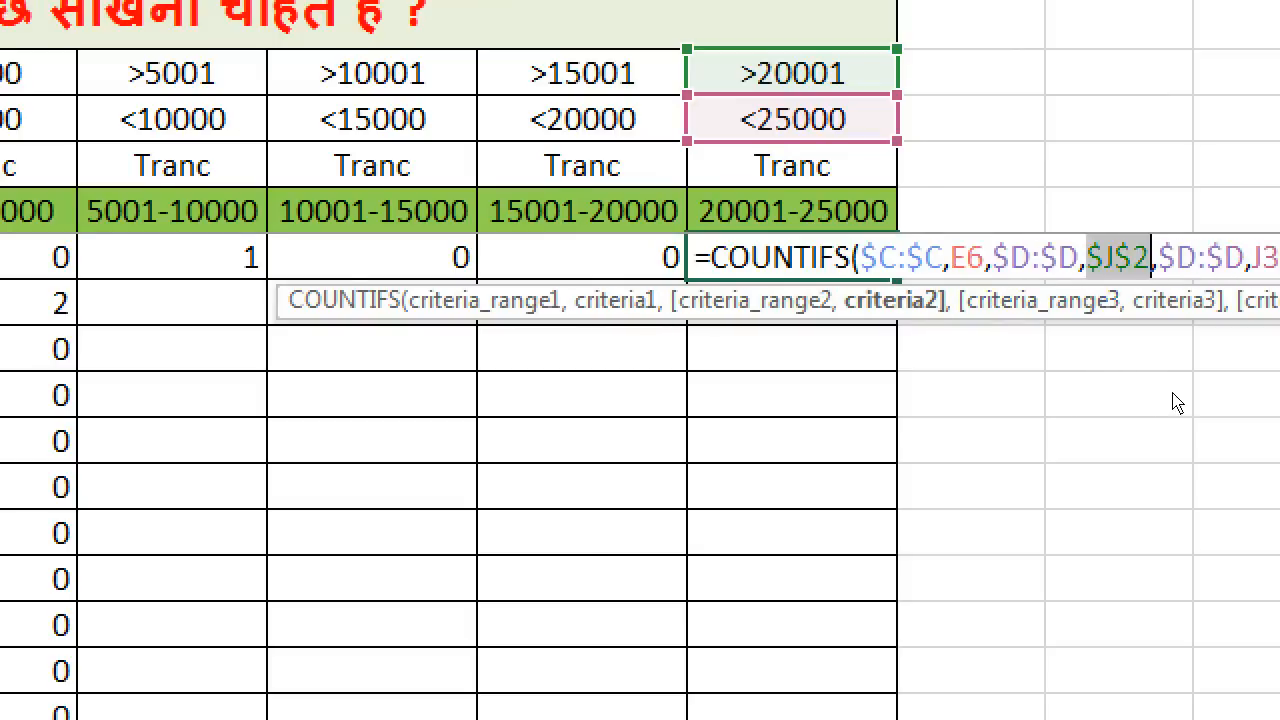
key("Right")
key("Right")
key("Right")
key("Right")
key("Right")
key("Right")
key("Right")
key("Right")
key("F4")
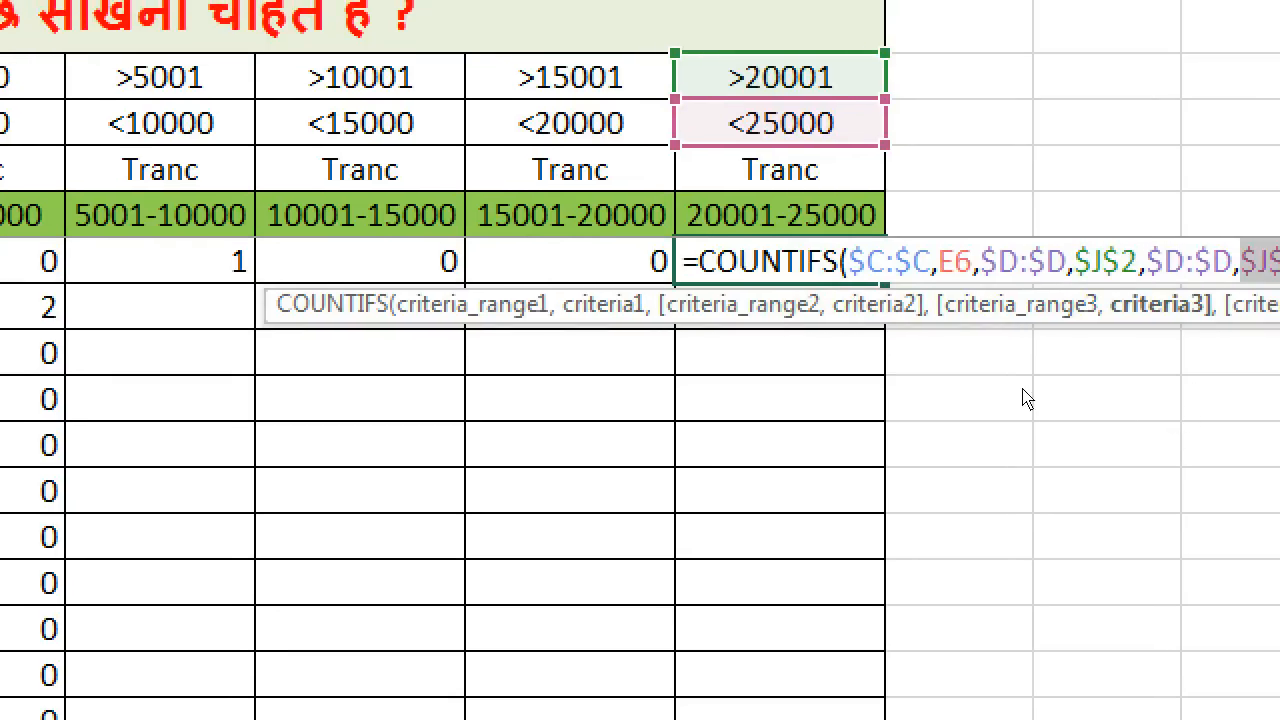
key("Return")
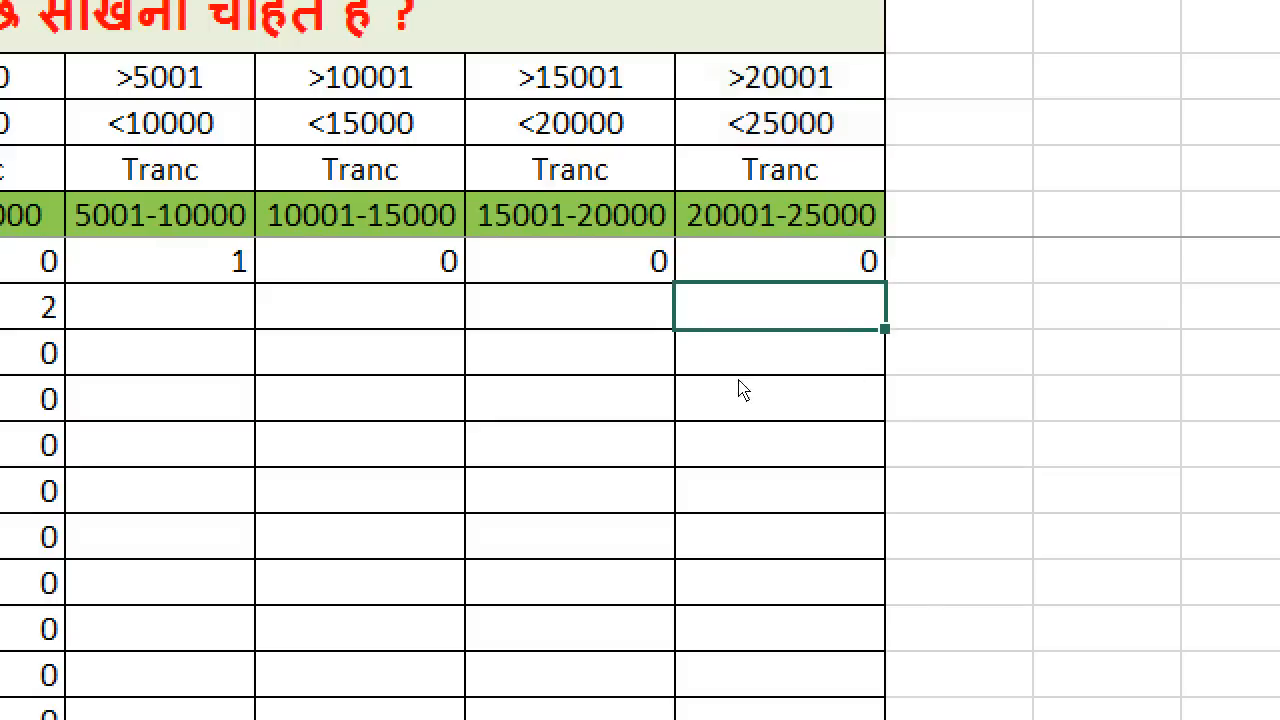
Step: Fill the COUNTIFS formulas in G6:J6 down through row 27
key("Left")
key("Left")
key("Left")
key("Up")
key("shift+Right")
key("shift+Right")
key("shift+Right")
key("shift+Right")
key("shift+Left")
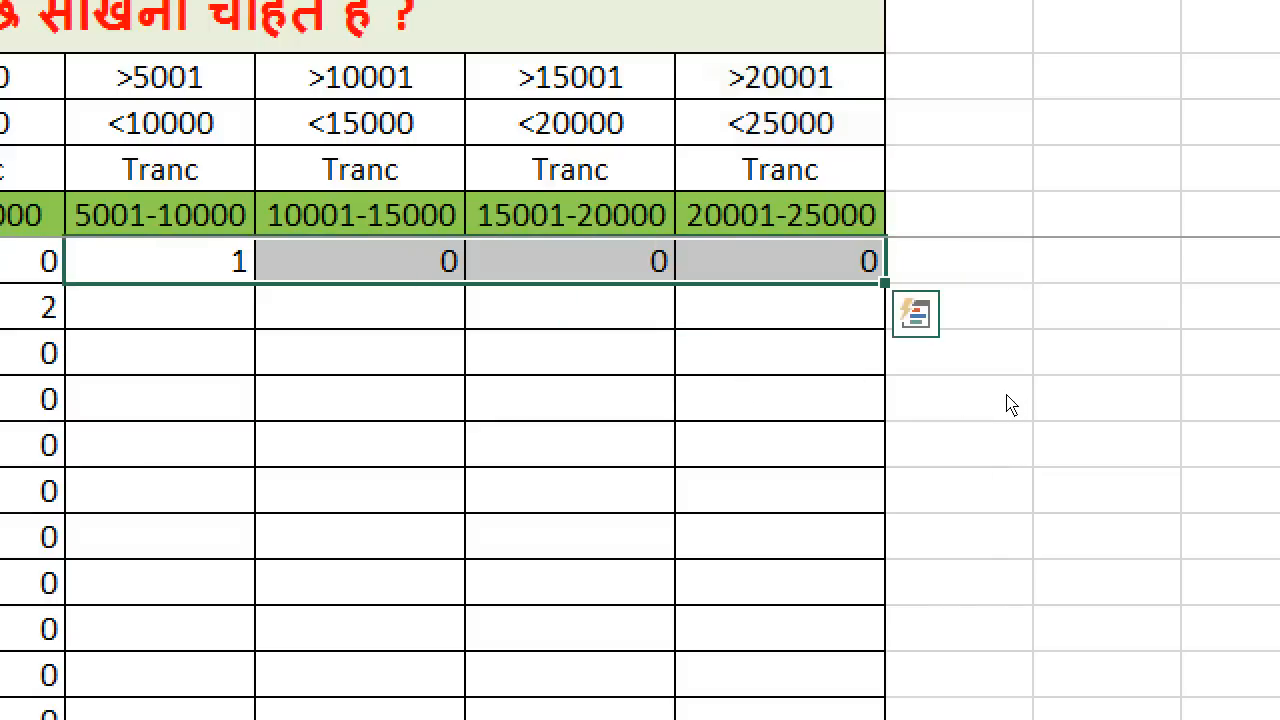
key("shift+Down")
key("shift+Down")
key("shift+Down")
key("shift+Down")
key("shift+Down")
key("shift+Down")
key("shift+Down")
key("shift+Down")
key("shift+Down")
key("shift+Down")
key("ctrl+d")
scroll(894, 469, "down", 2)
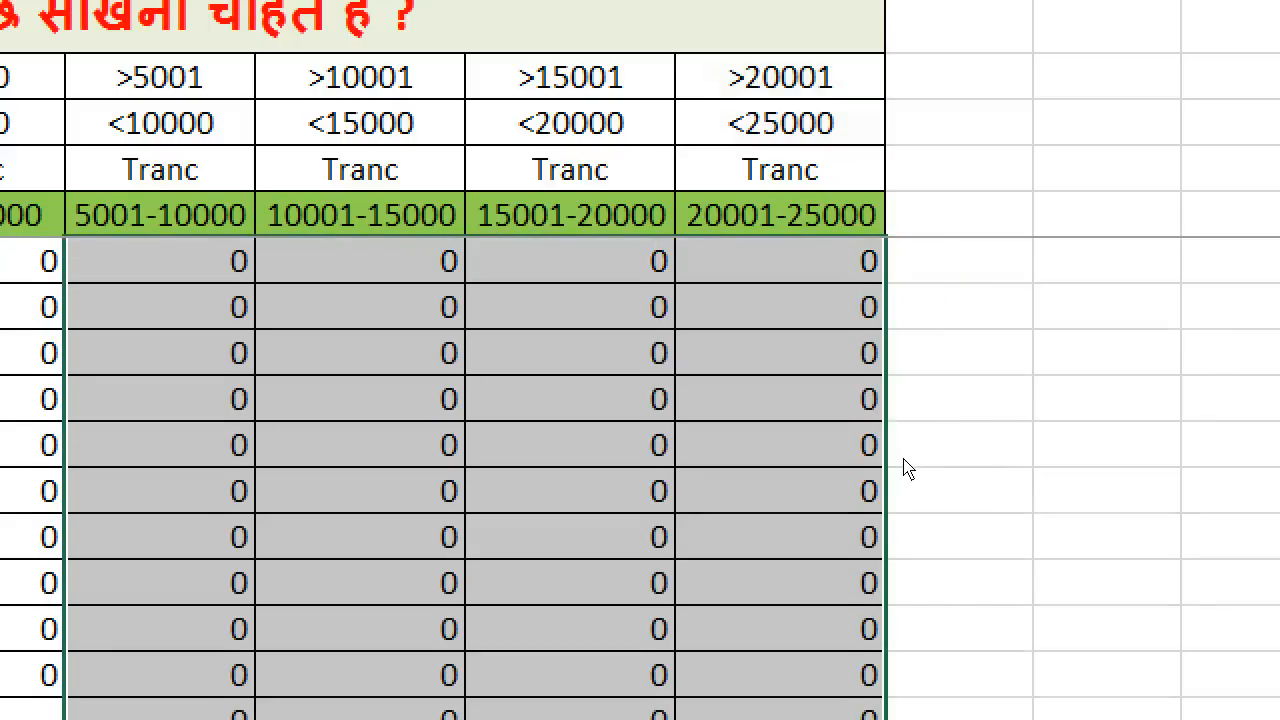
scroll(921, 508, "up", 2)
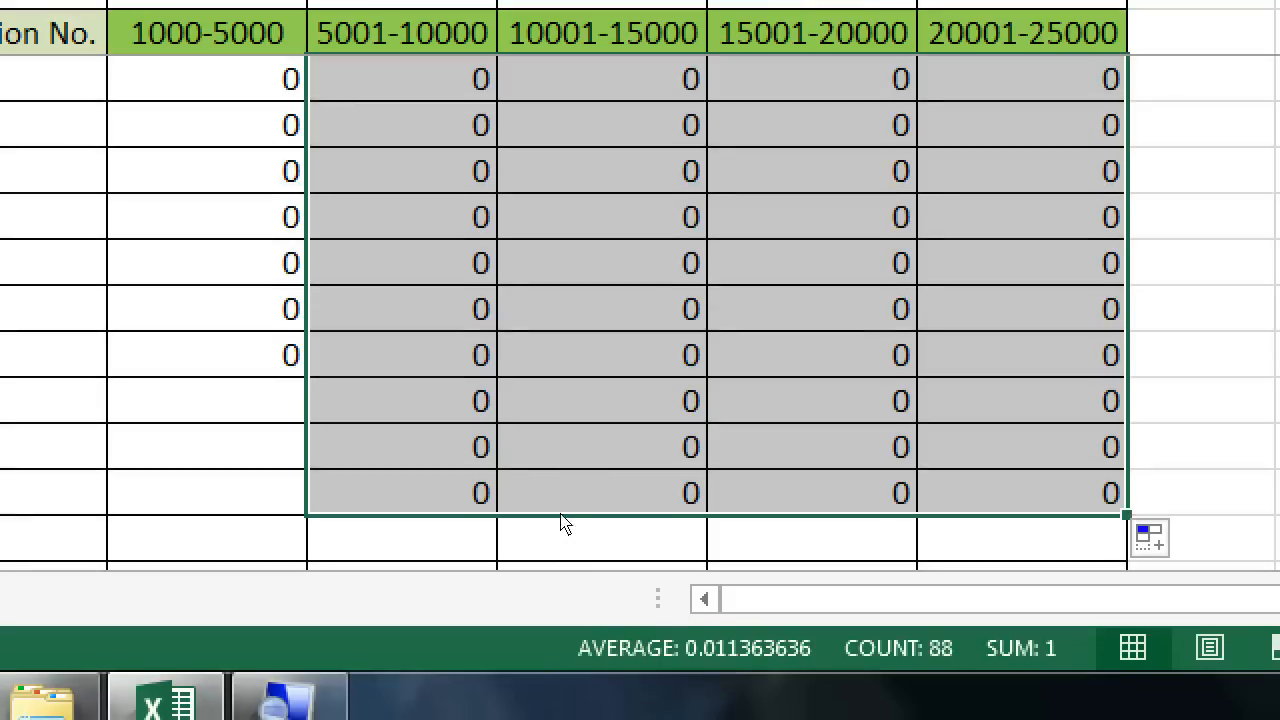
Step: Extend the COUNTIFS formula of the 1000-5000 column from F24 down to F27
key("ctrl+z")
left_click_drag(308, 377, 305, 510)
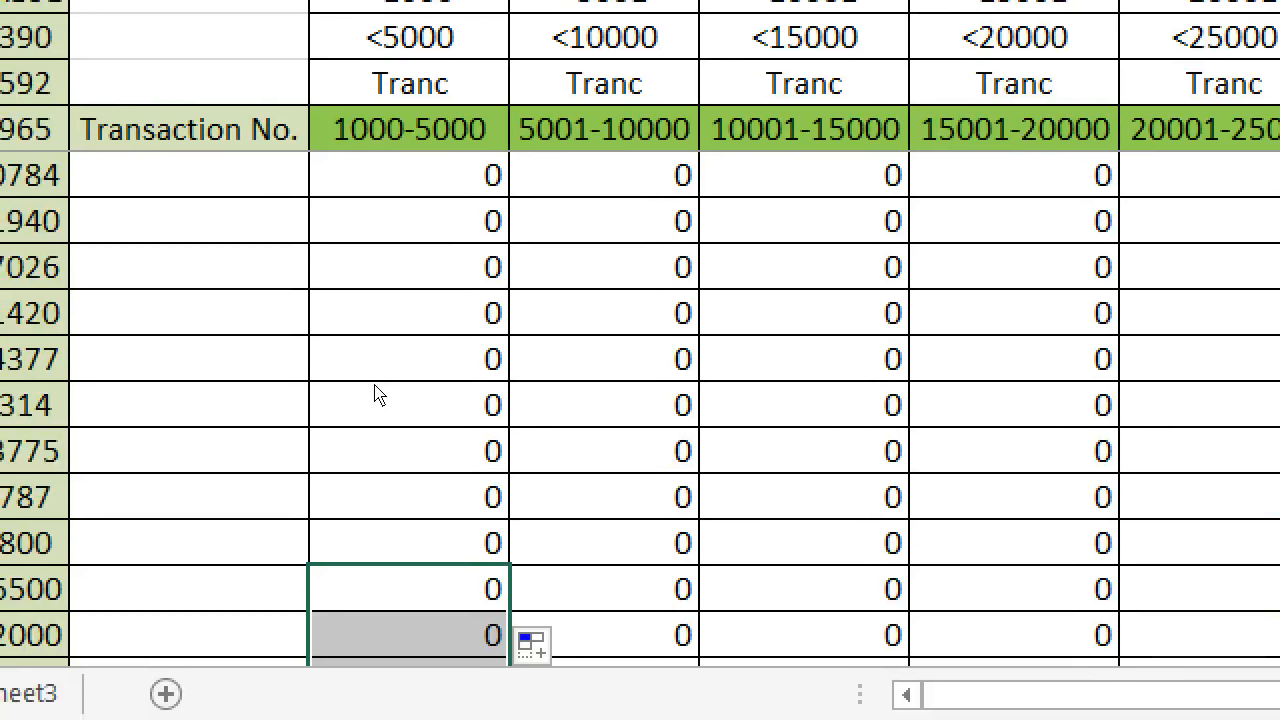
scroll(426, 413, "up", 3)
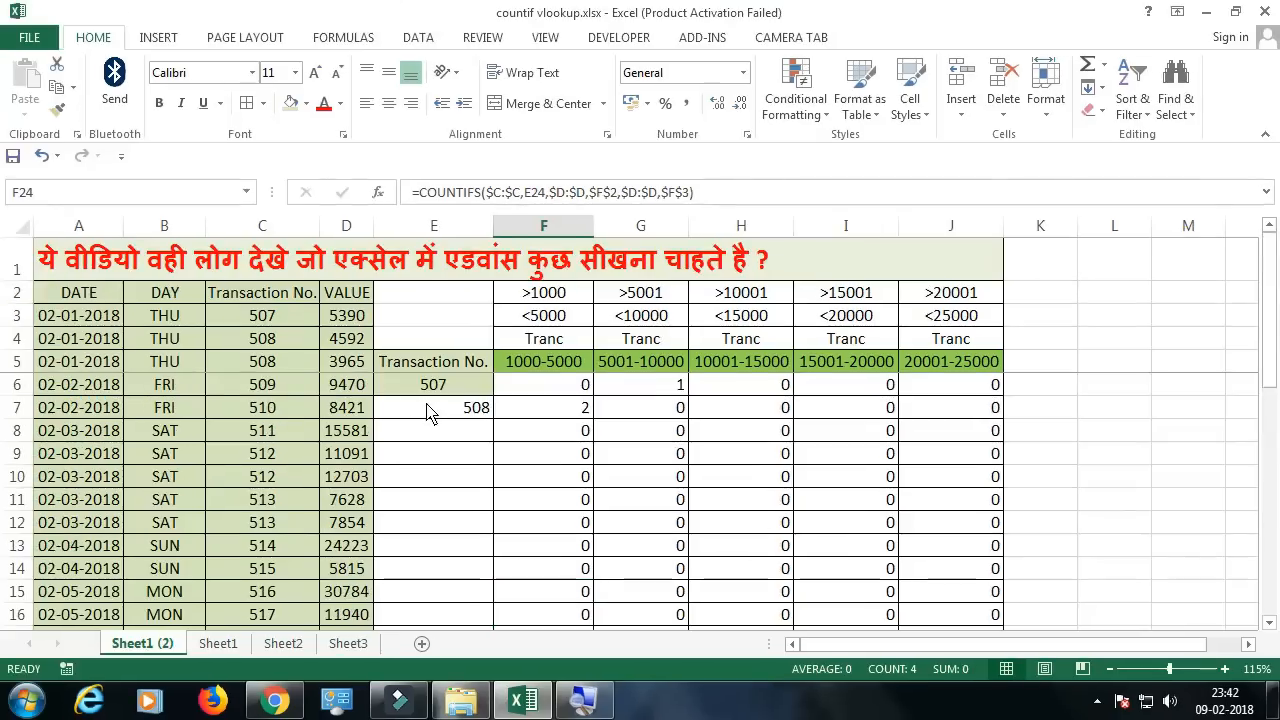
Step: Enter transaction number 509 in E8 and check its count in the 5001-10000 column
left_click_drag(440, 387, 443, 411)
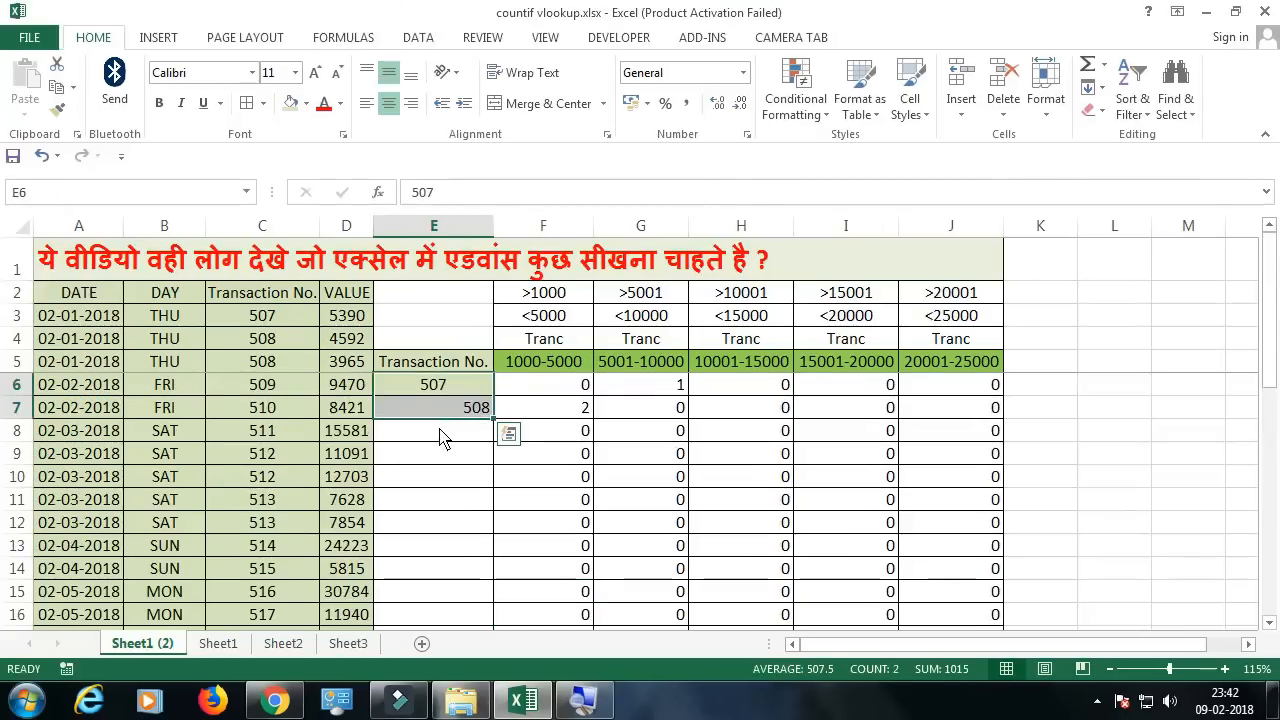
left_click(443, 440)
type("509")
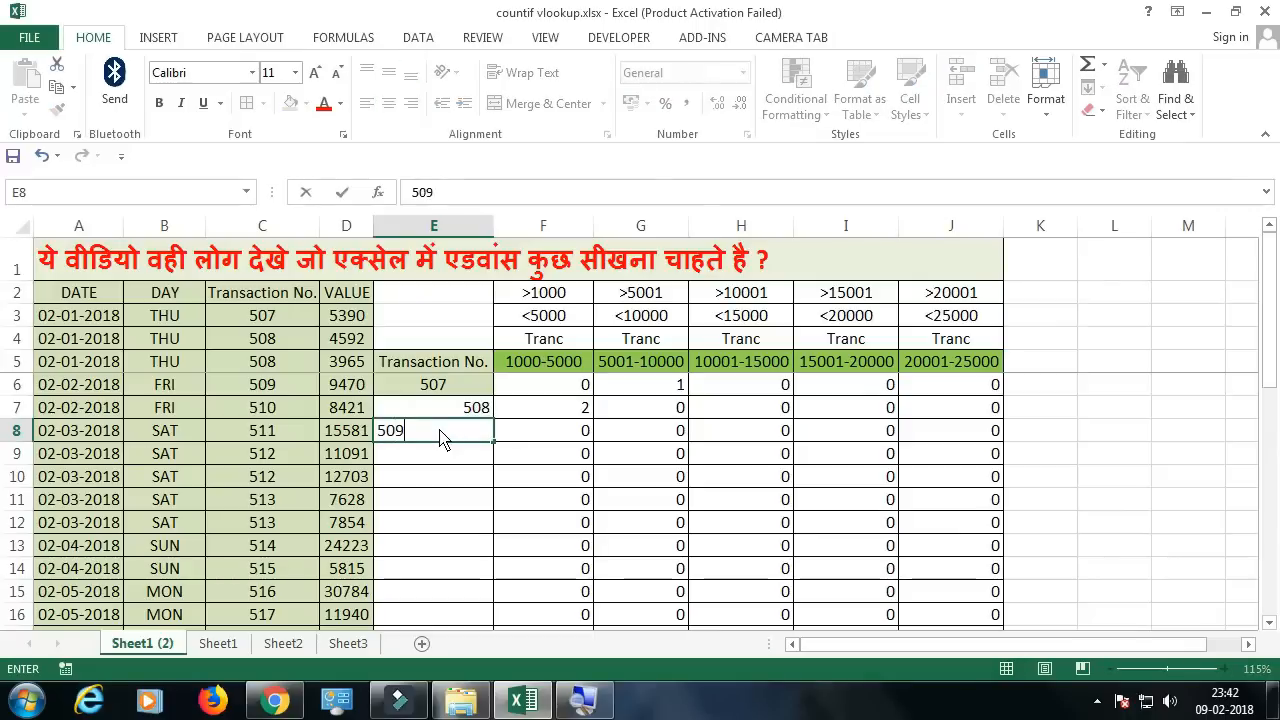
key("Return")
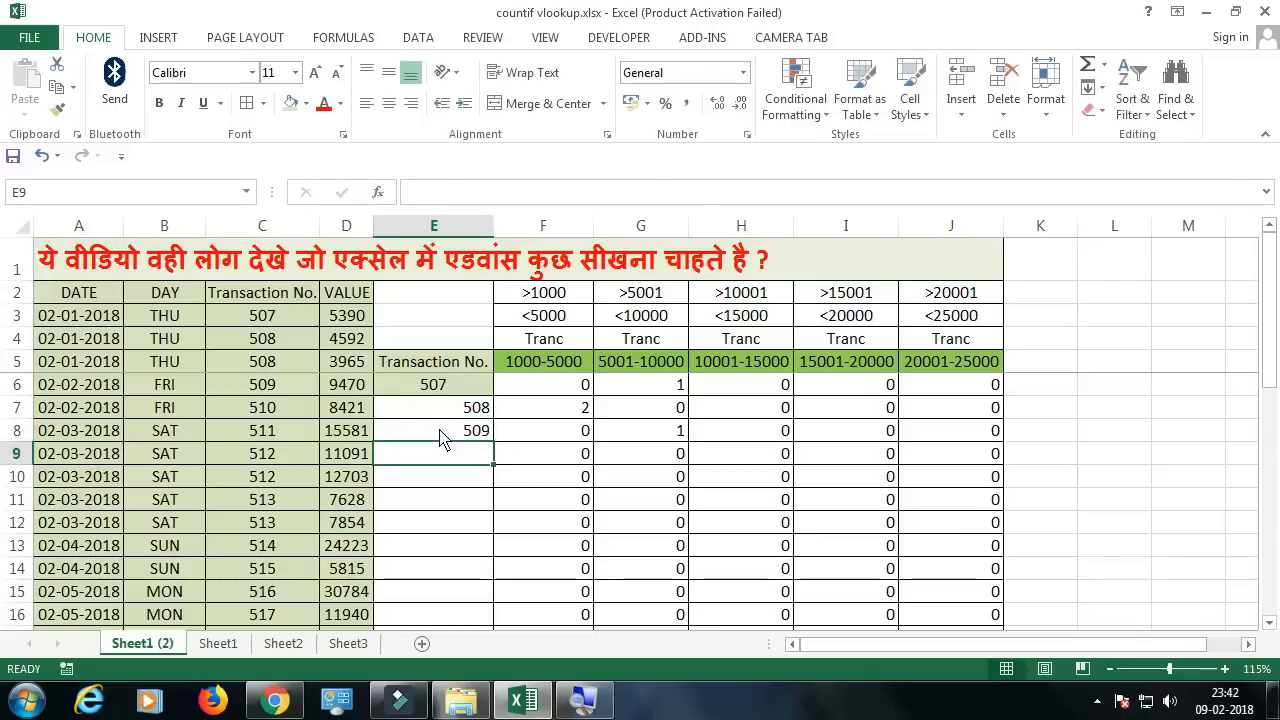
left_click(632, 440)
Step: Clear the transaction numbers in E6:E8
left_click_drag(455, 385, 460, 444)
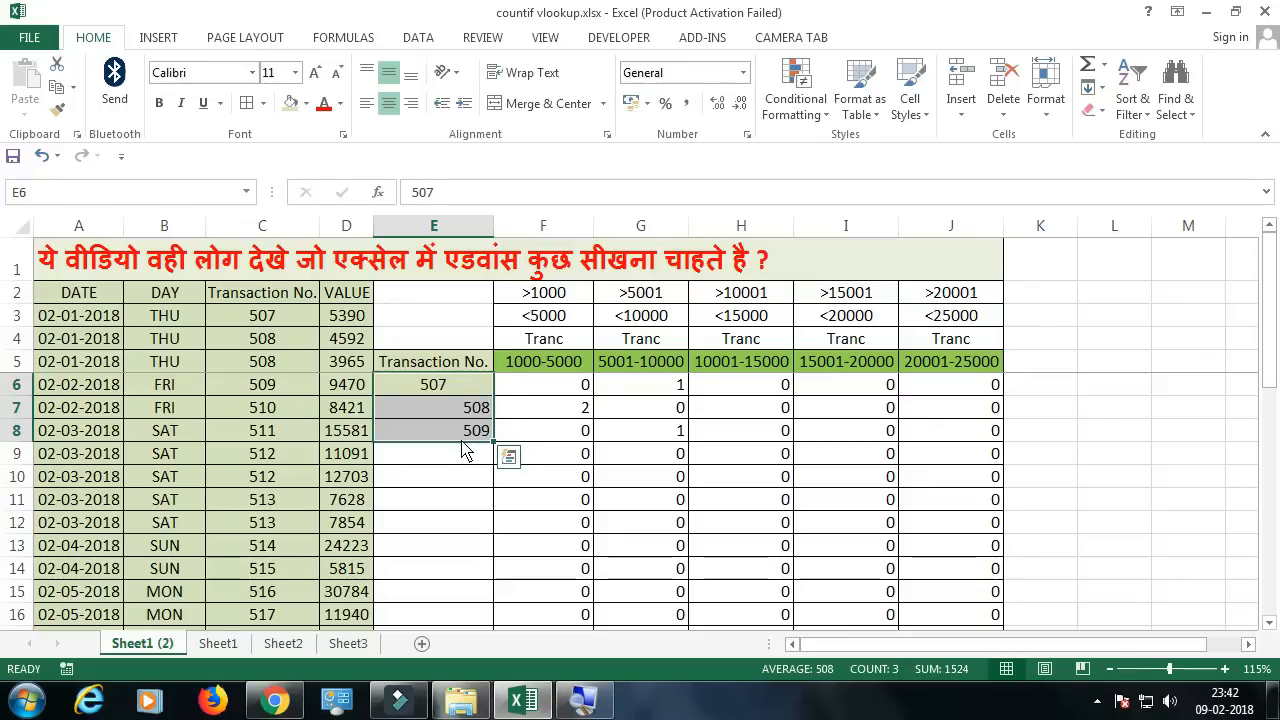
key("Delete")
left_click(459, 395)
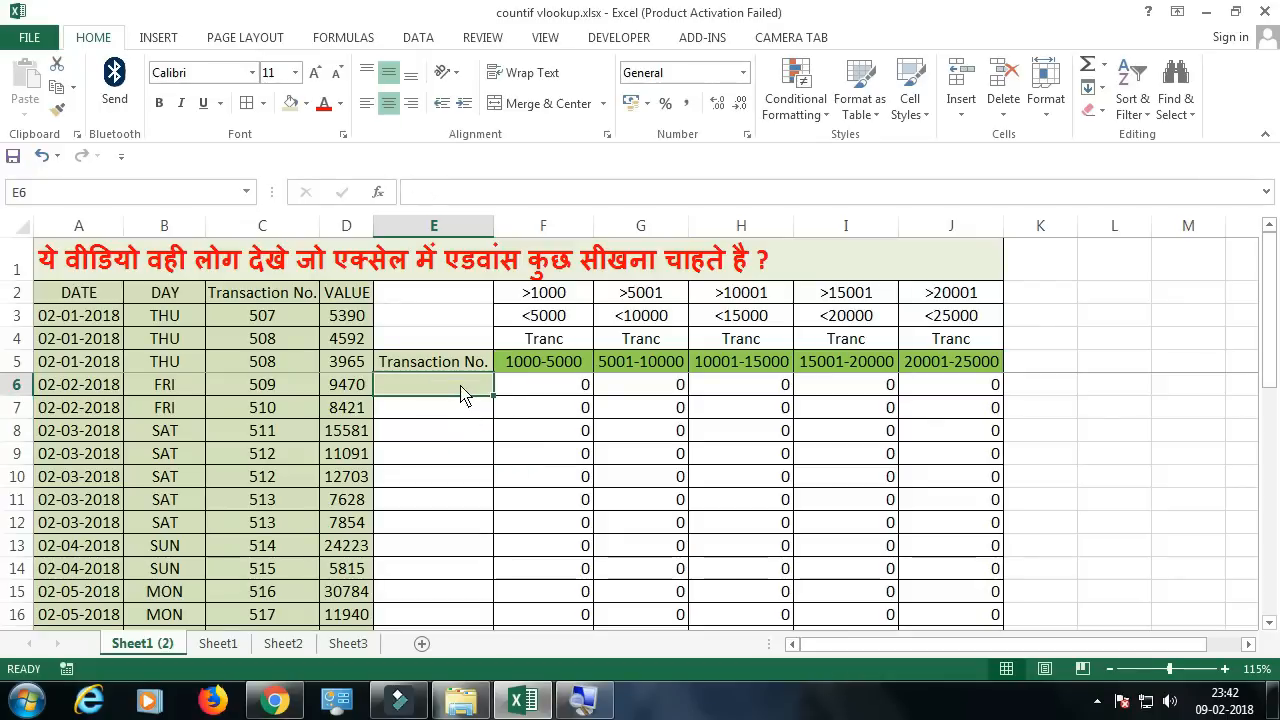
left_click_drag(462, 393, 459, 403)
left_click(457, 397)
Step: Insert a new column before the Transaction No. data in column C and give it the header Unique
left_click(266, 230)
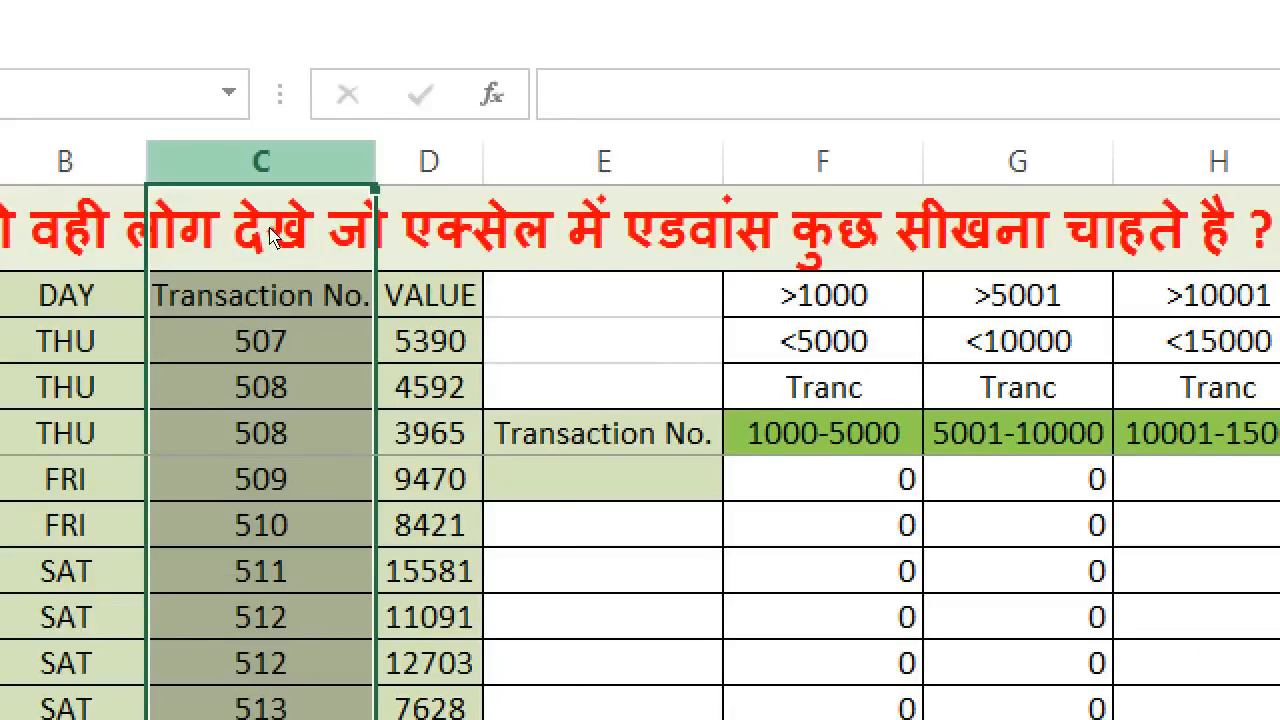
right_click(271, 234)
key("i")
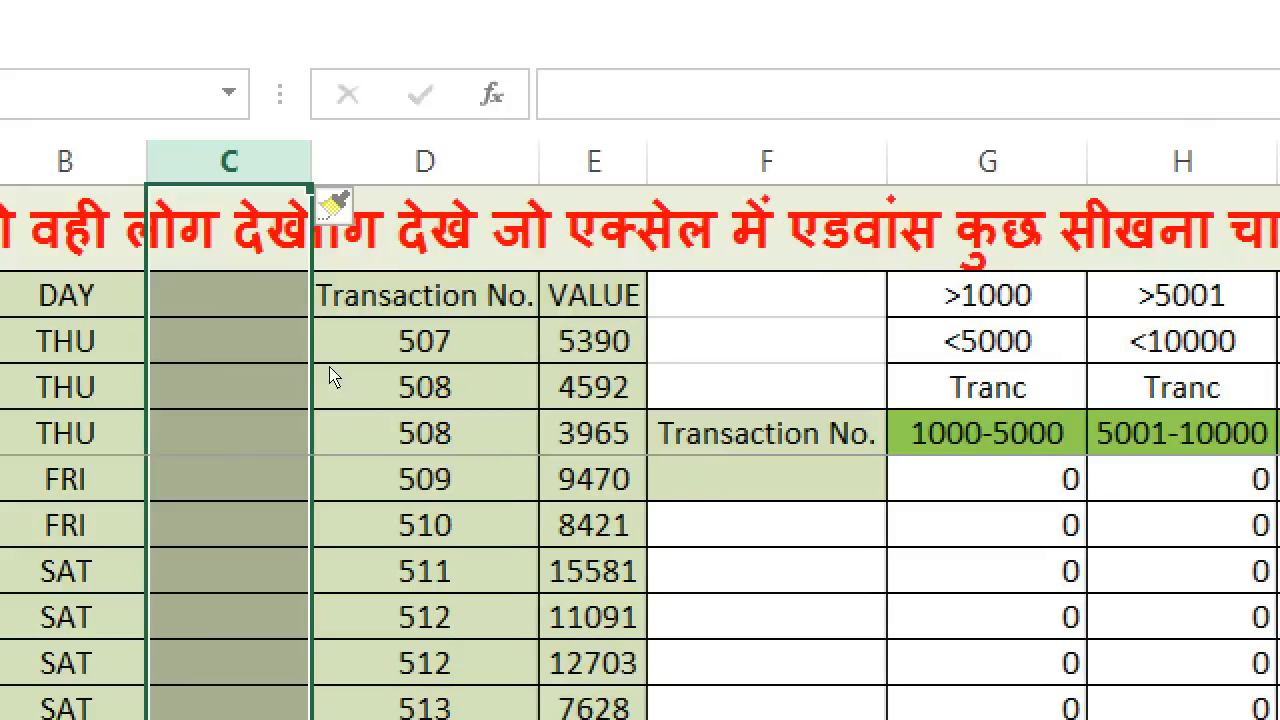
left_click(246, 298)
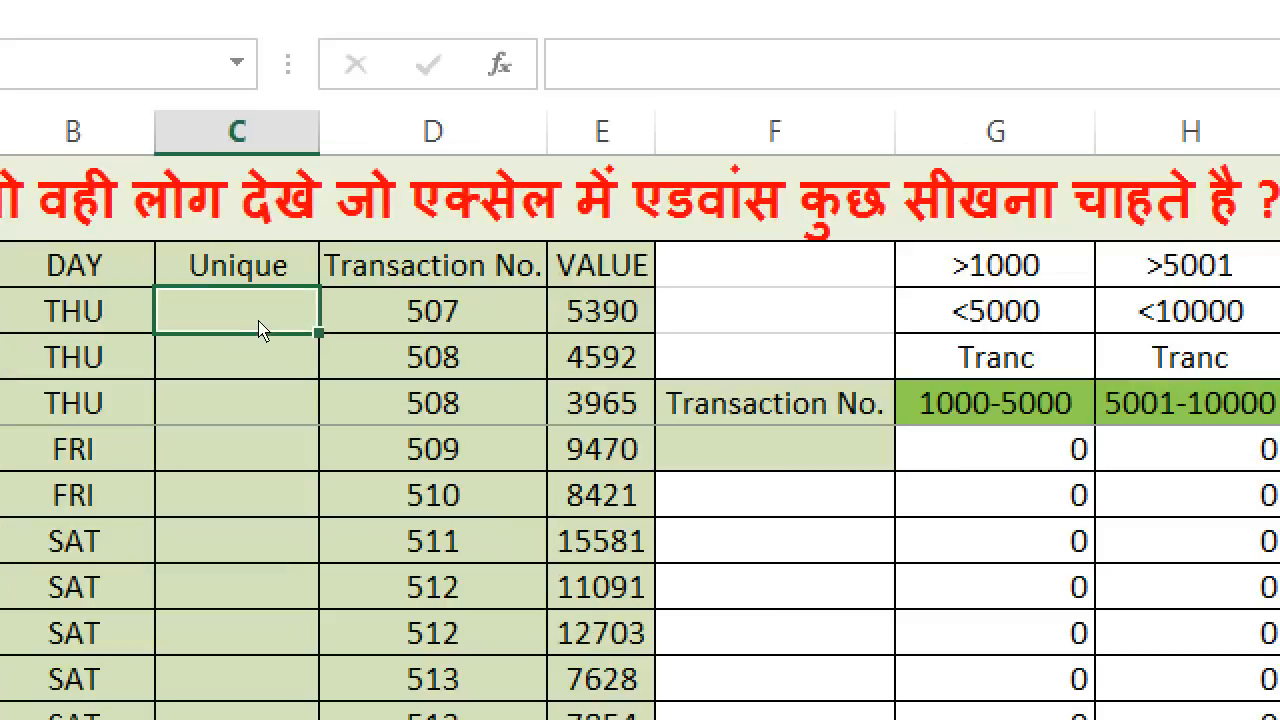
Step: Start a COUNTIF formula in C3 of the Unique column with the expanding range $D$1:D2
left_click_drag(325, 330, 337, 449)
left_click(333, 328)
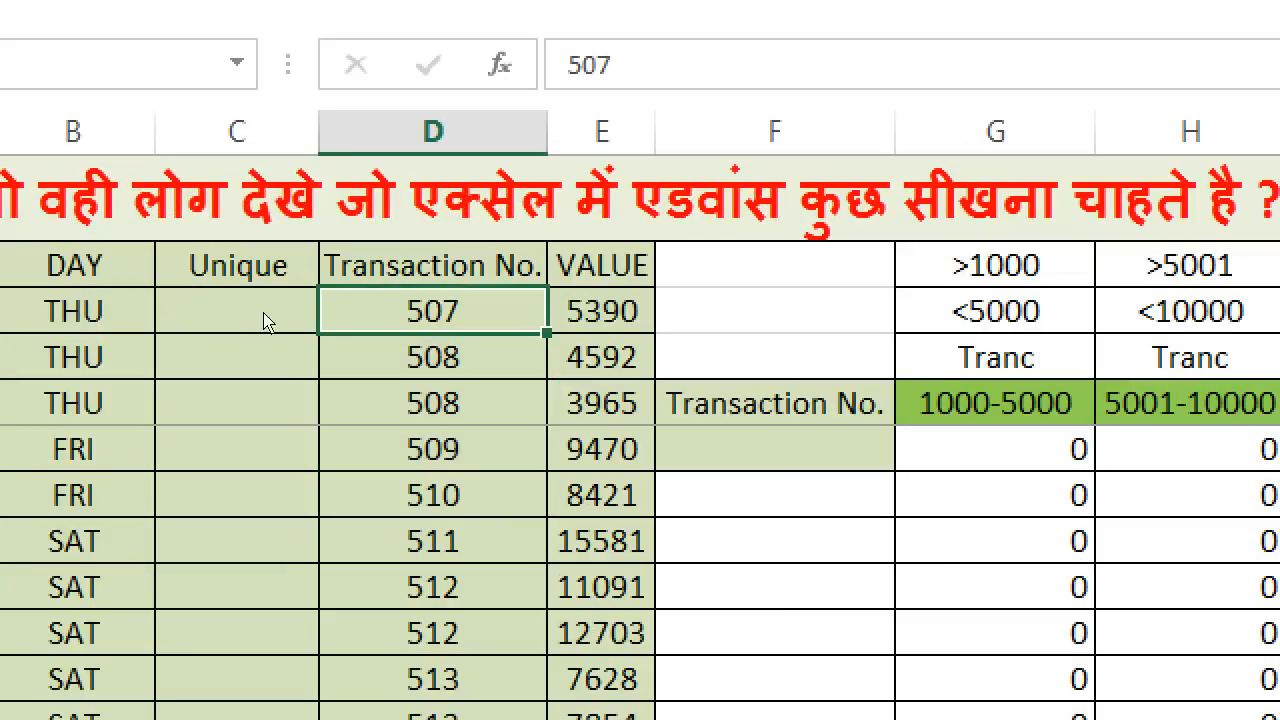
left_click(270, 322)
type("=COUNTIF")
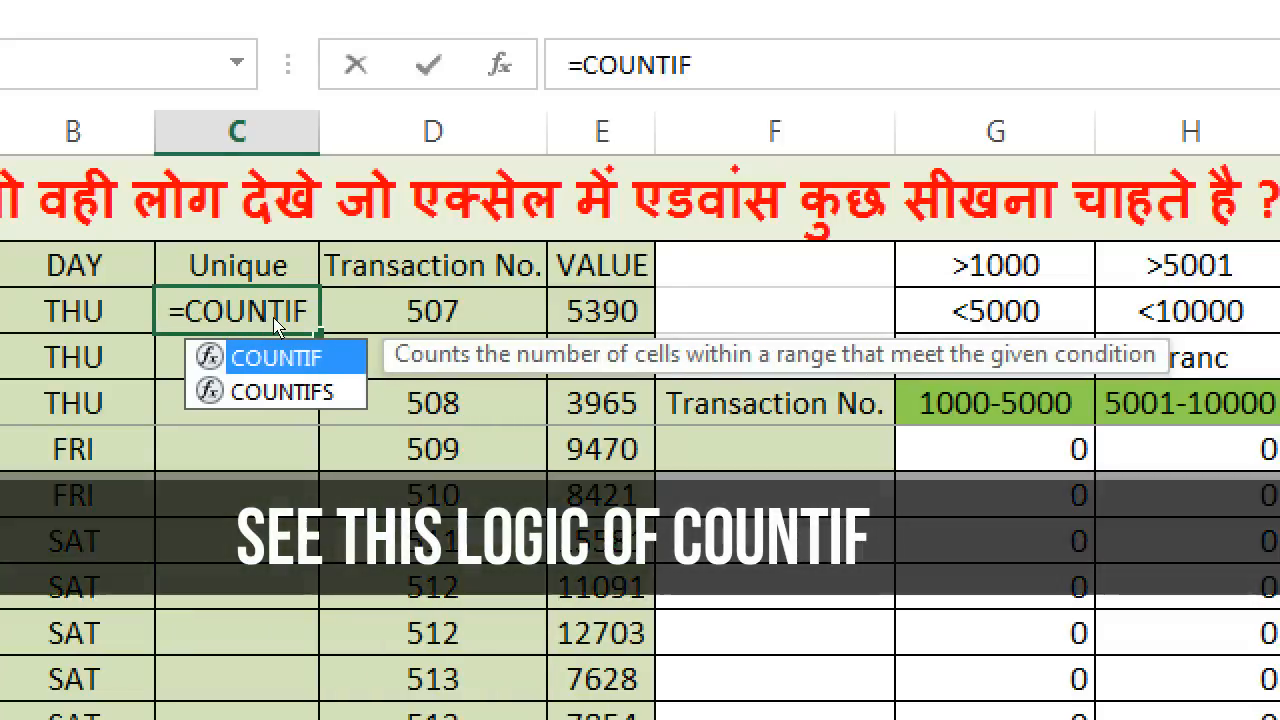
type("(")
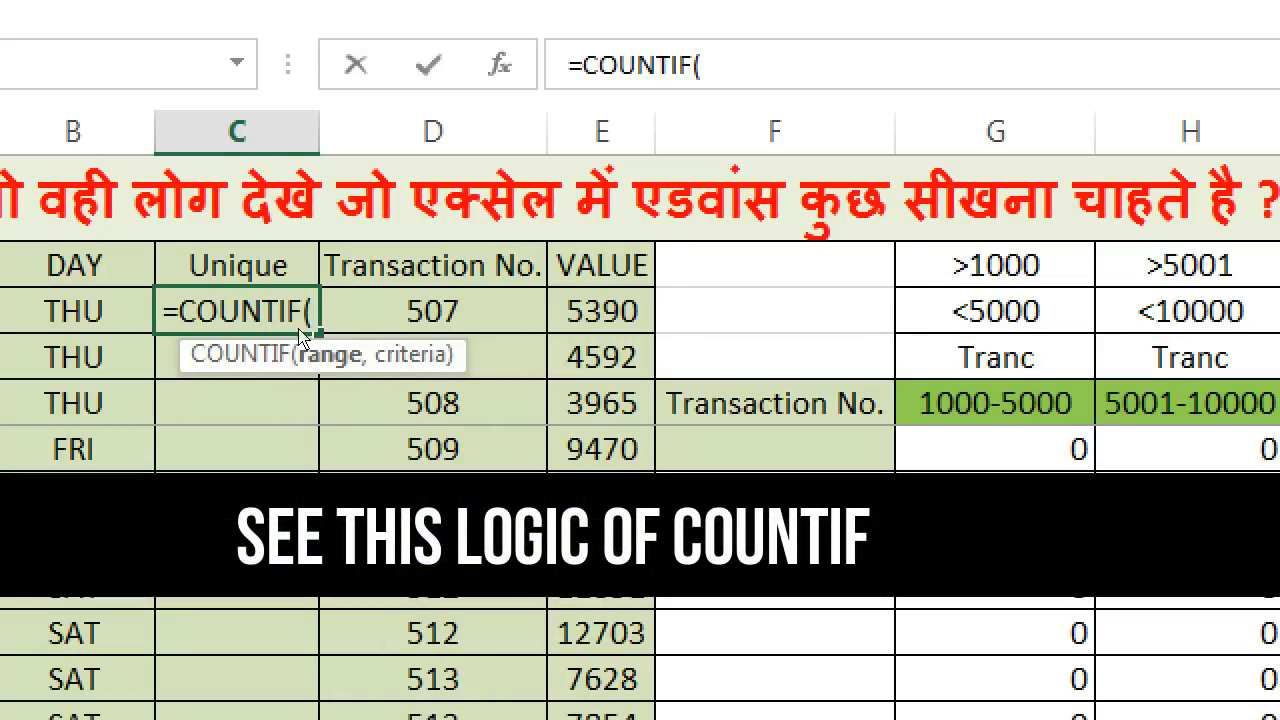
left_click_drag(335, 236, 330, 290)
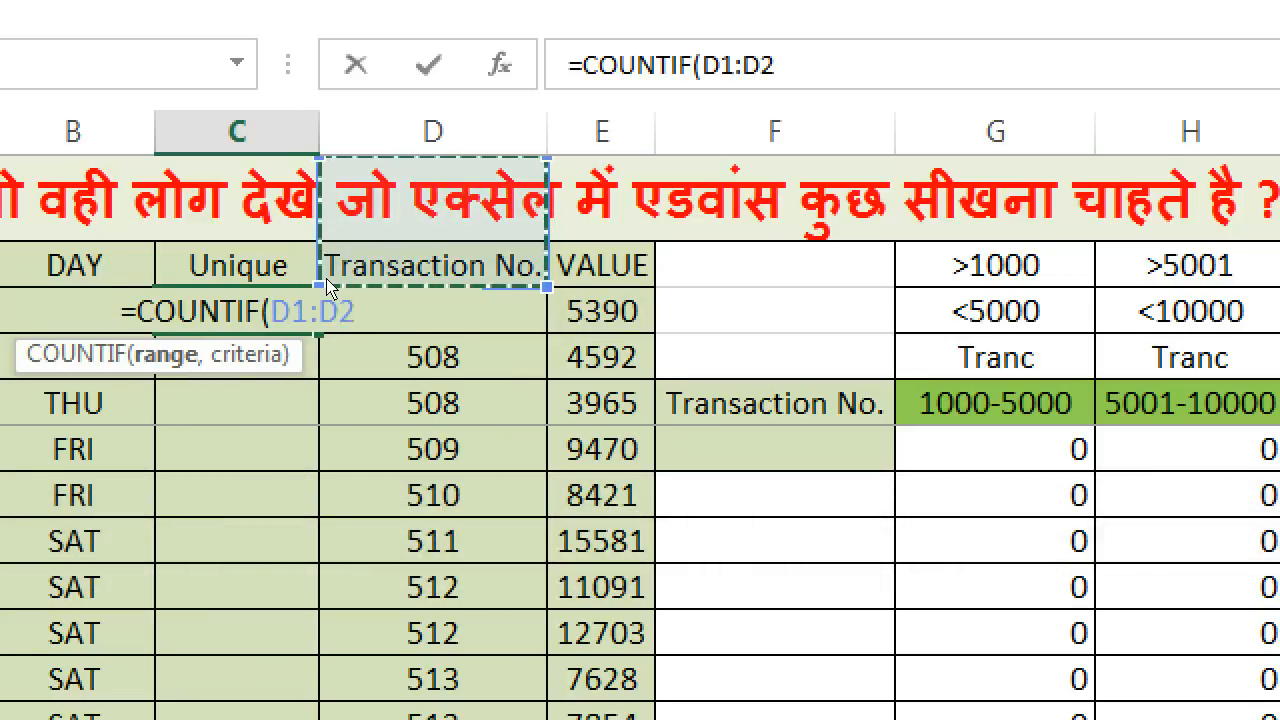
left_click(286, 324)
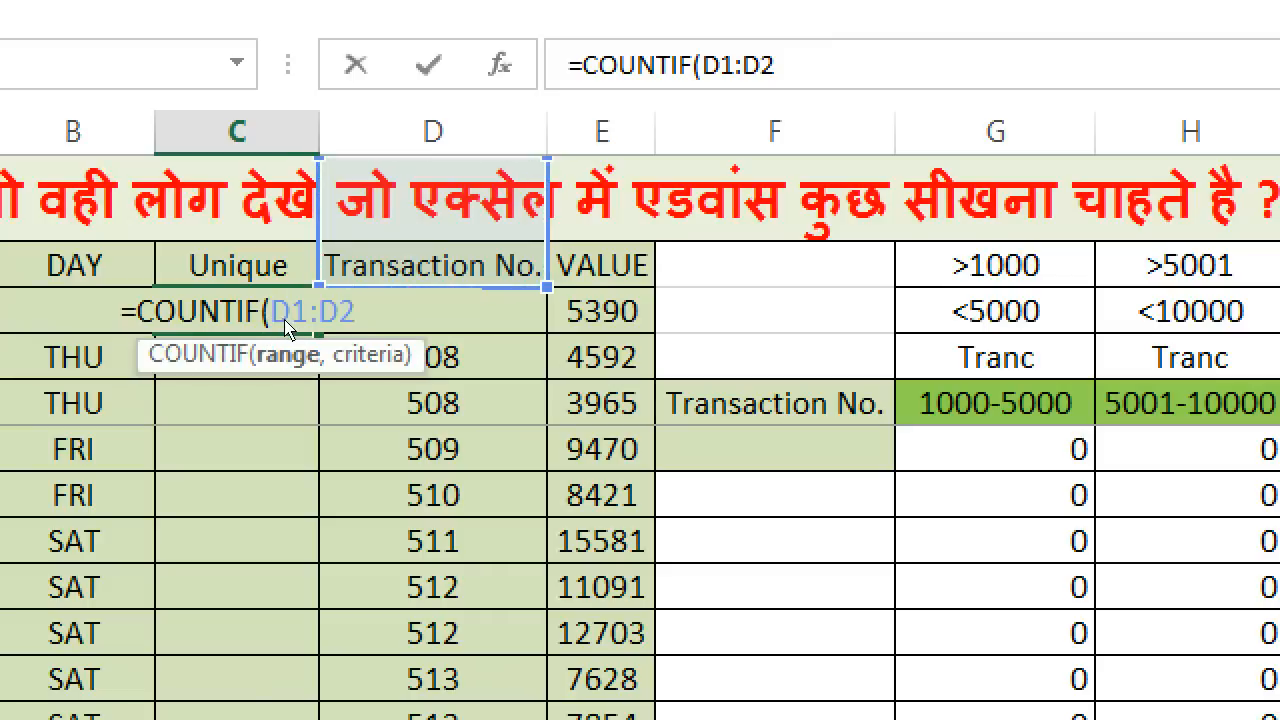
key("F4")
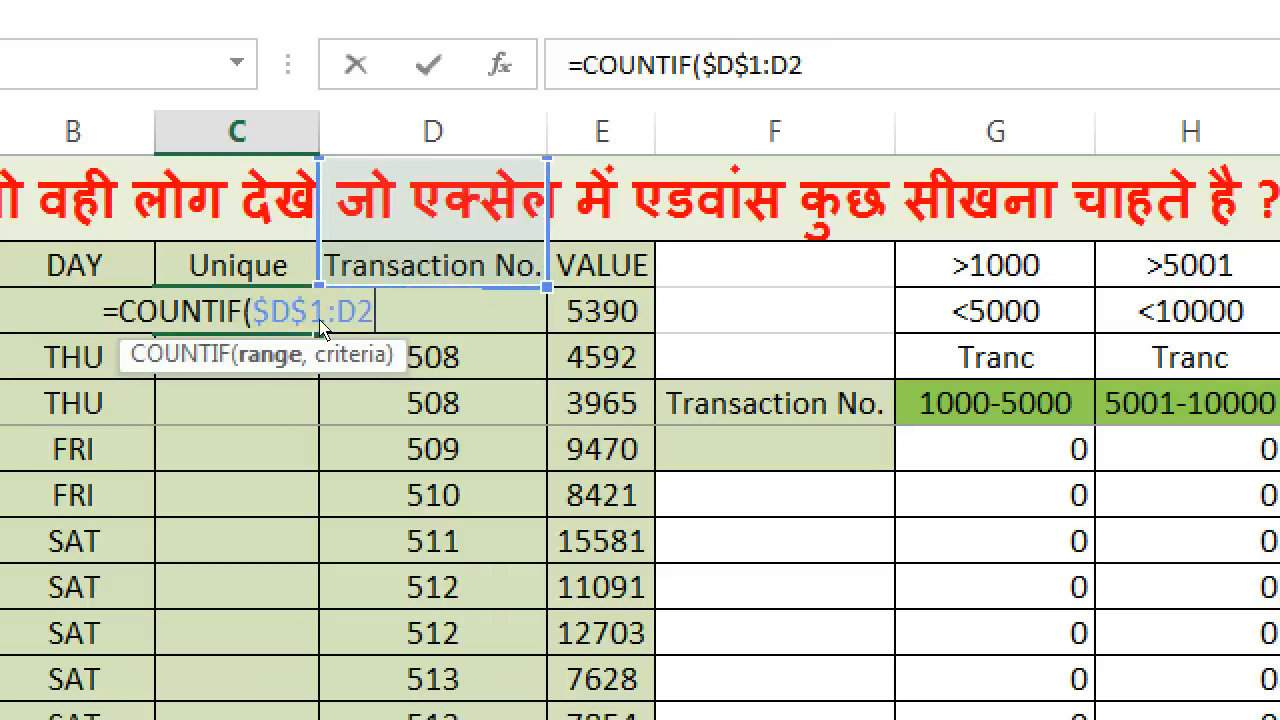
Step: Complete the C3 COUNTIF formula with D3 as the criterion and confirm it
type(",")
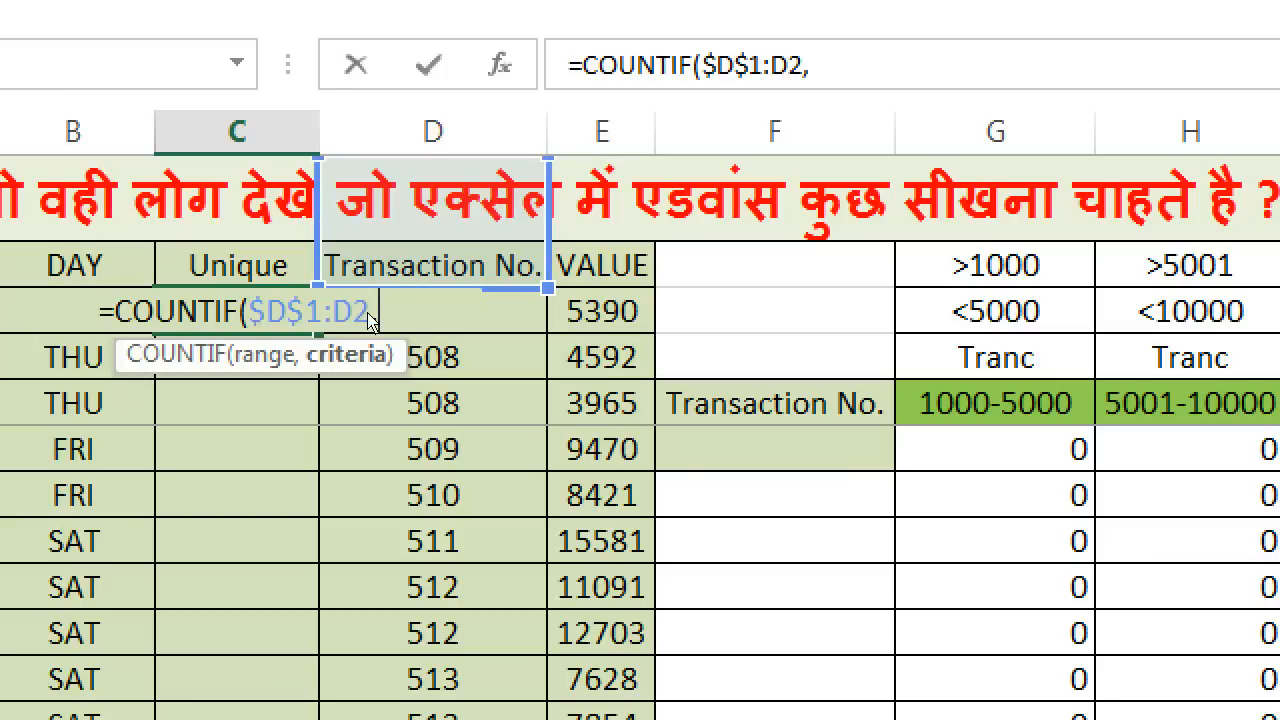
type("D")
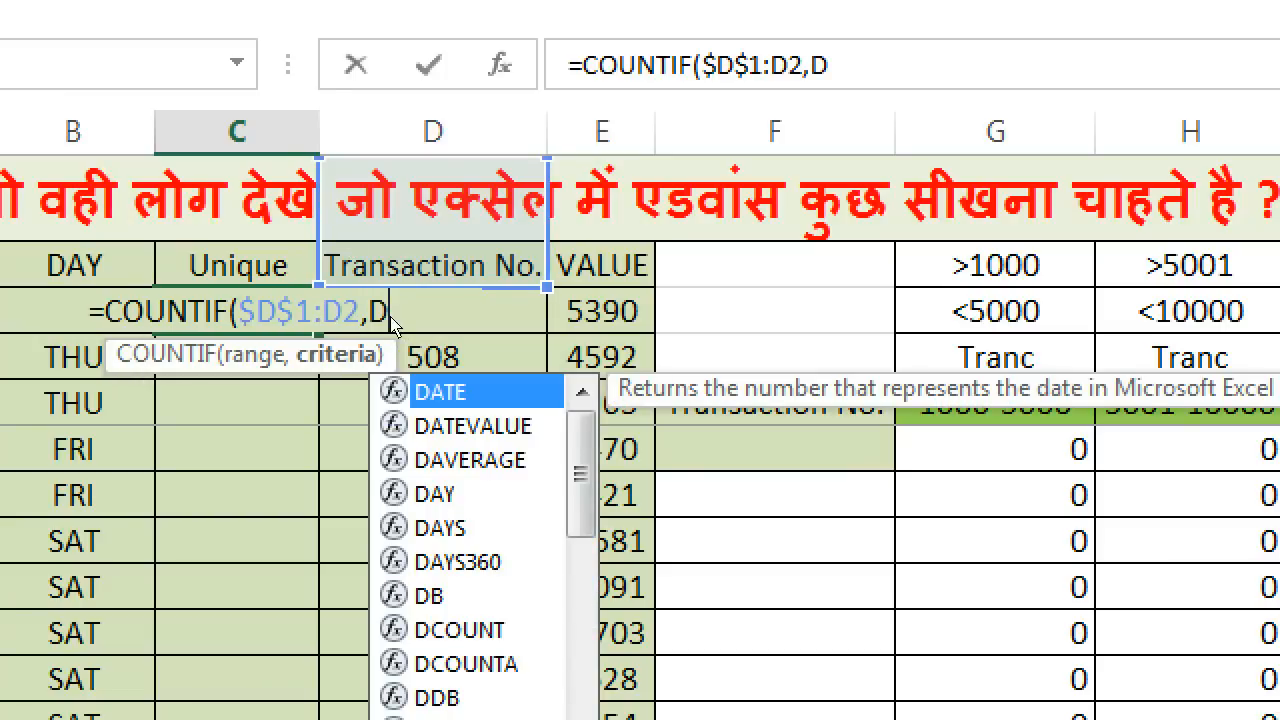
type("3")
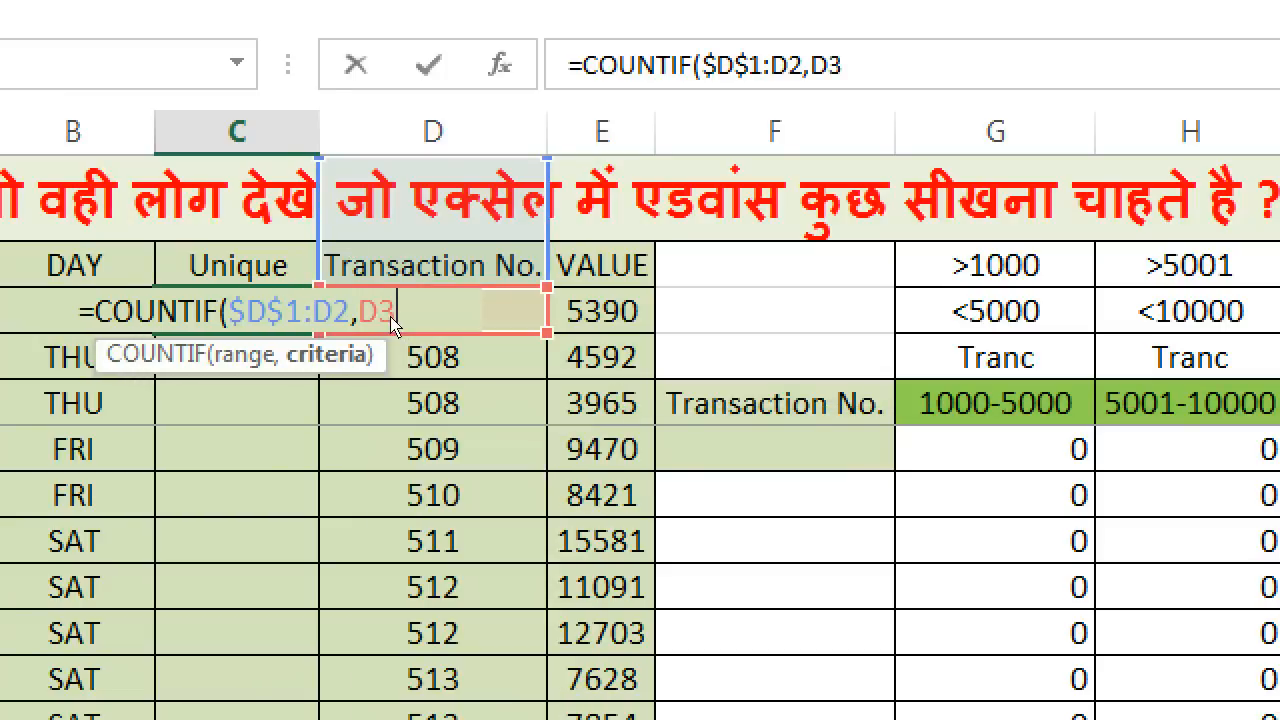
type(")")
key("Return")
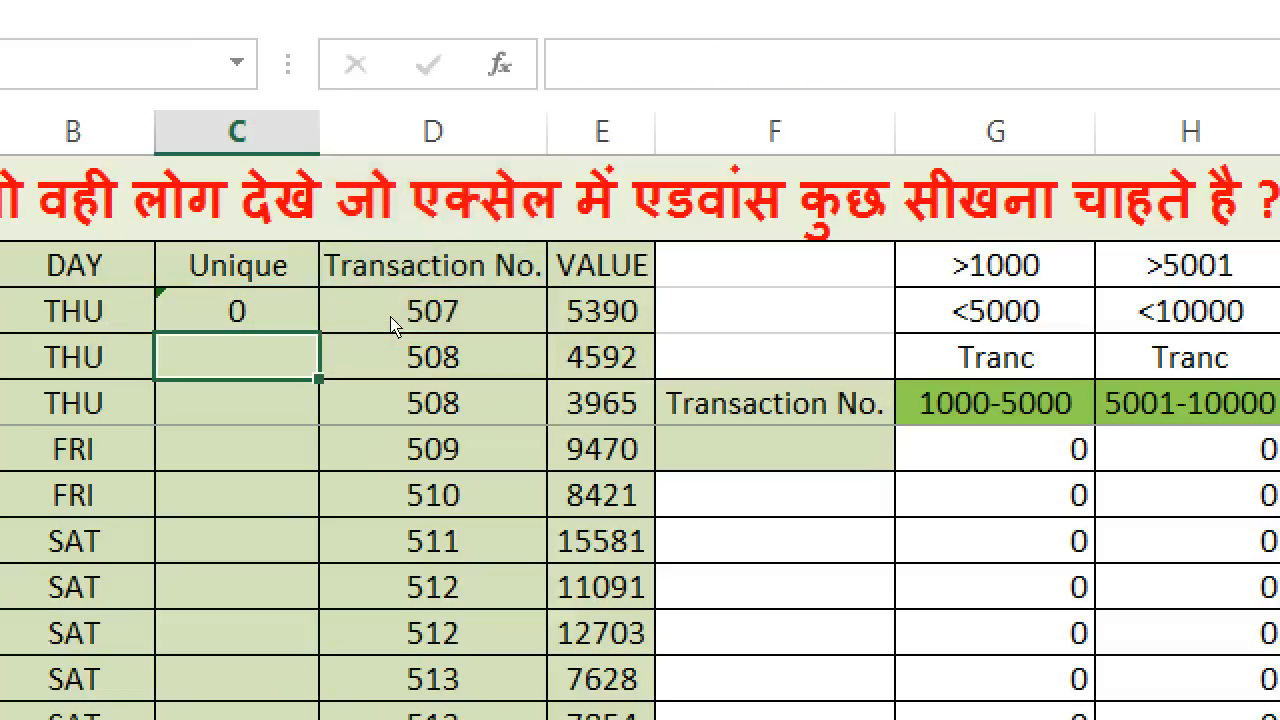
Step: Examine the range and criterion references of the COUNTIF formula in C3 against the Transaction No. column
left_click(240, 315)
double_click(272, 318)
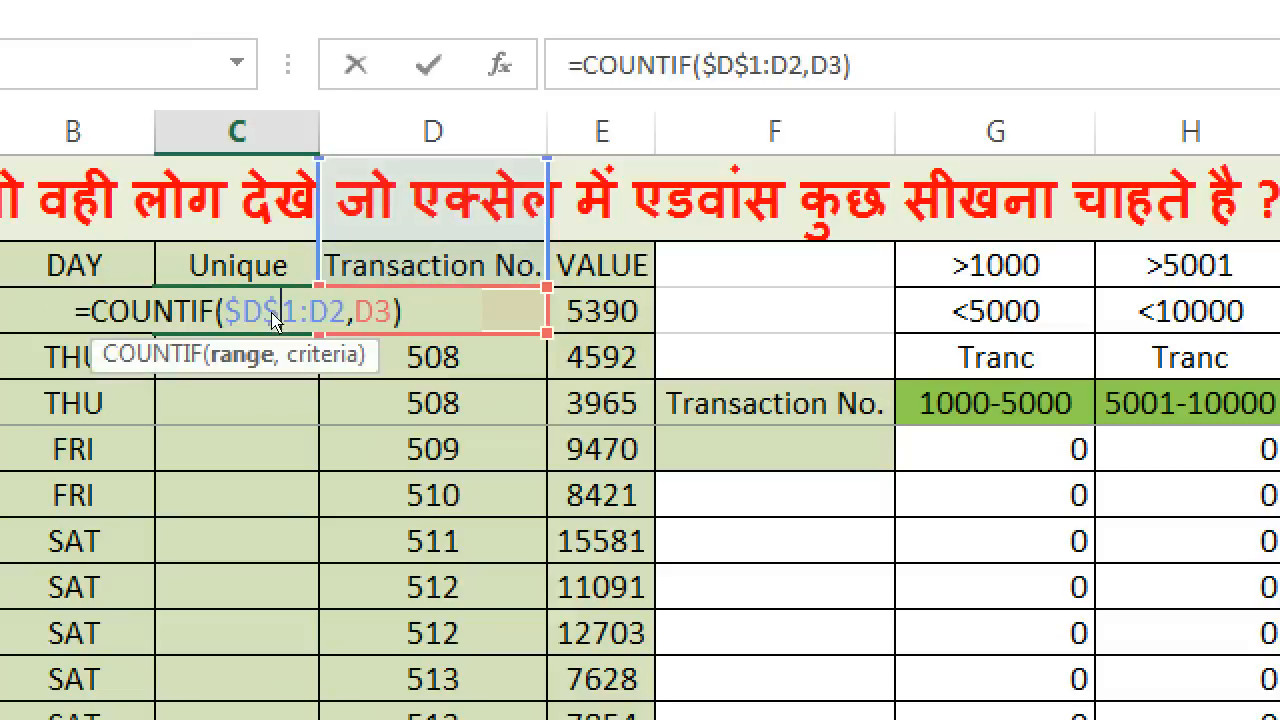
key("Escape")
double_click(262, 320)
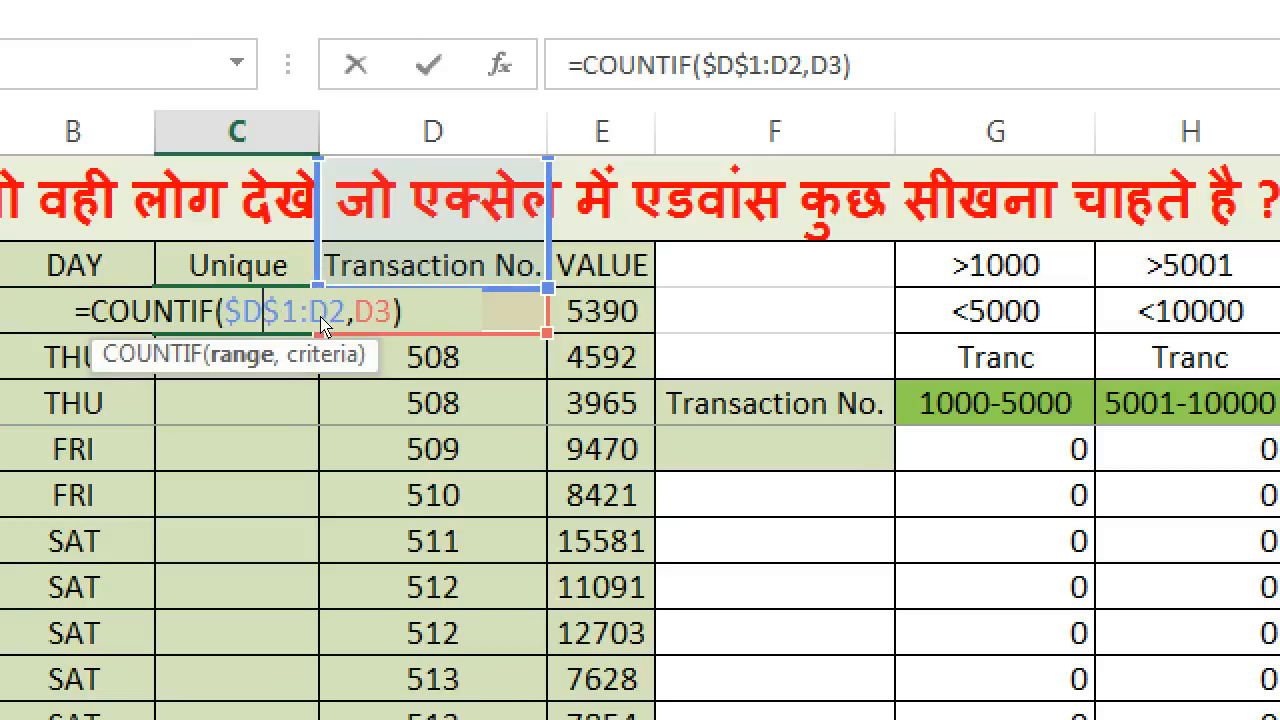
left_click(337, 322)
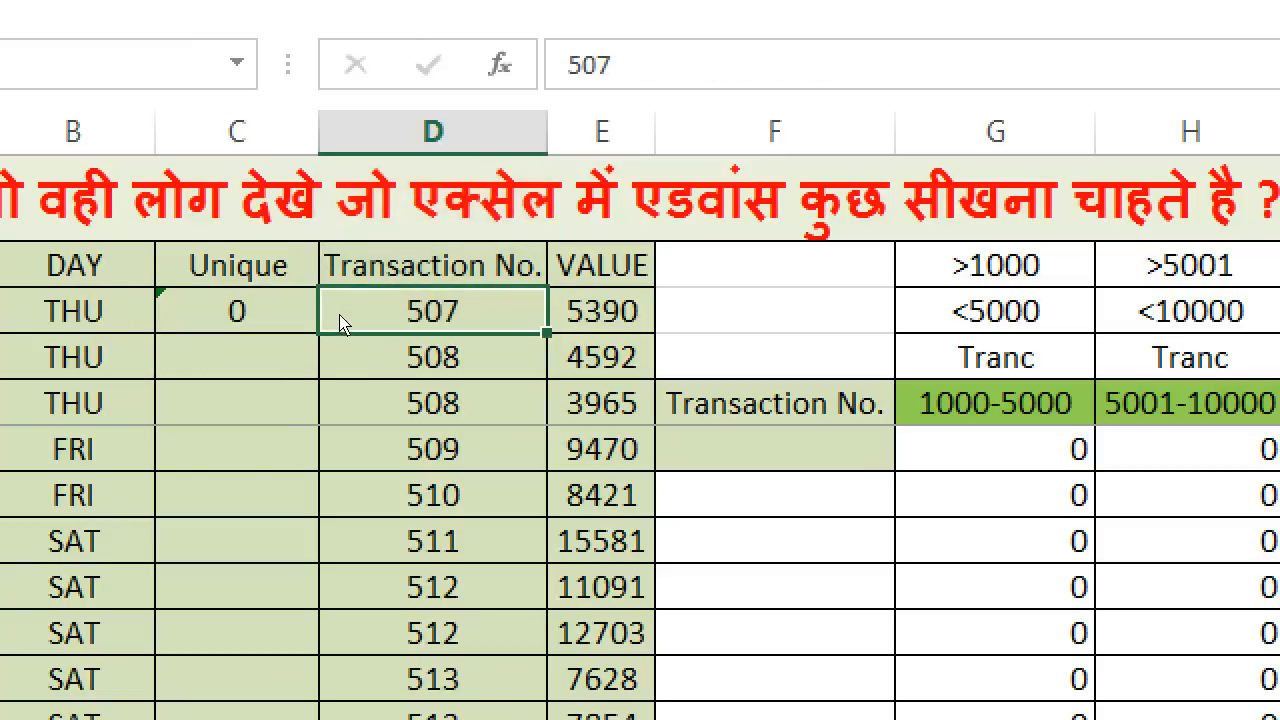
left_click(347, 275)
left_click(262, 330)
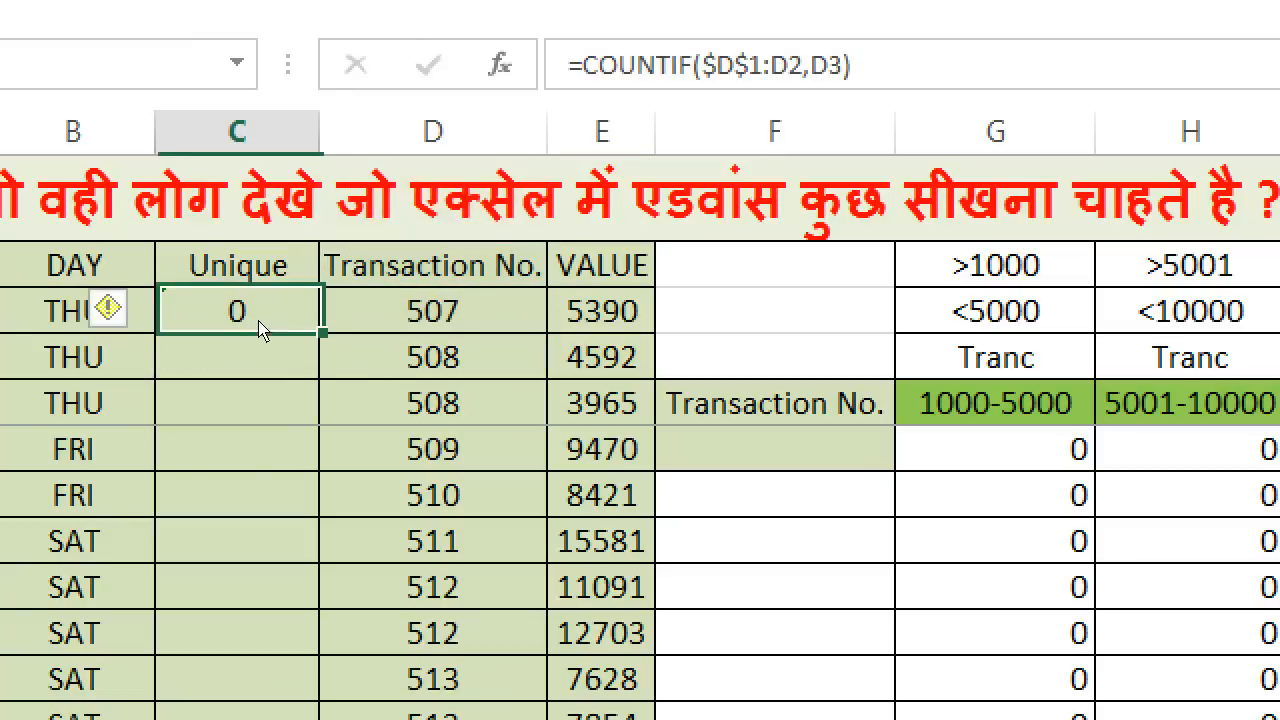
Step: Fill the COUNTIF formula from C3 down to C8 in the Unique column
left_click(342, 268)
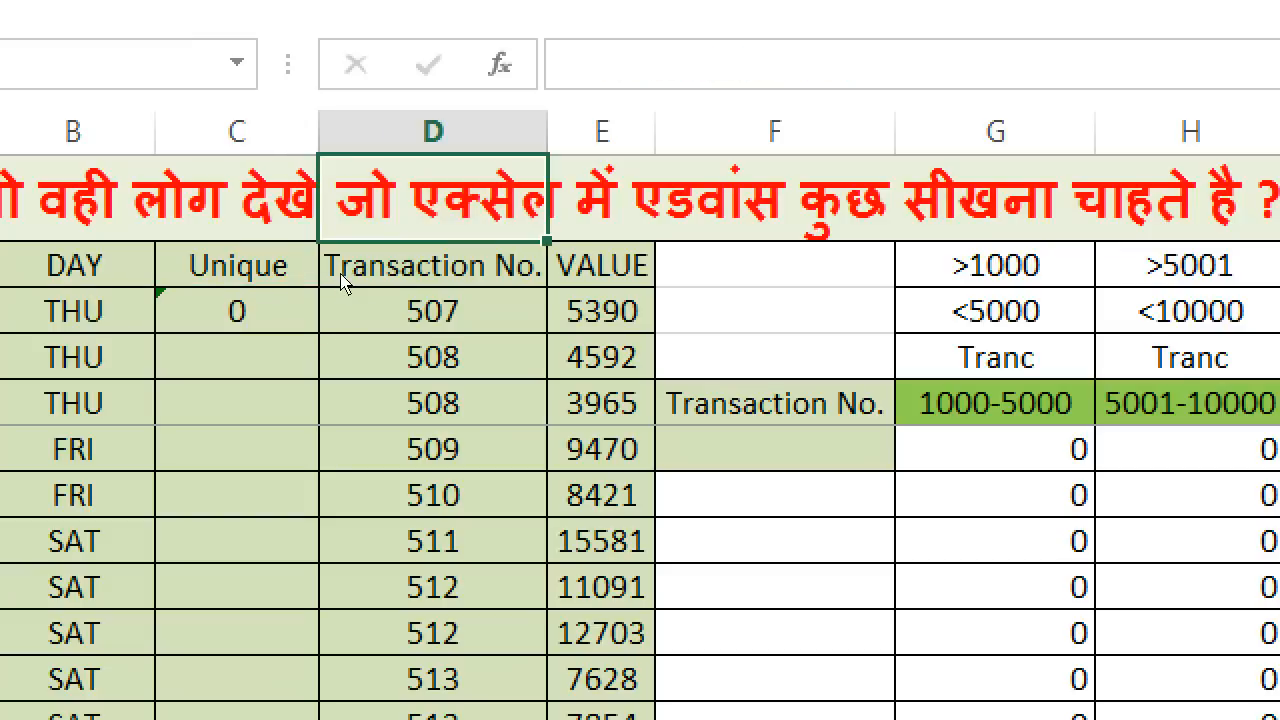
left_click(270, 330)
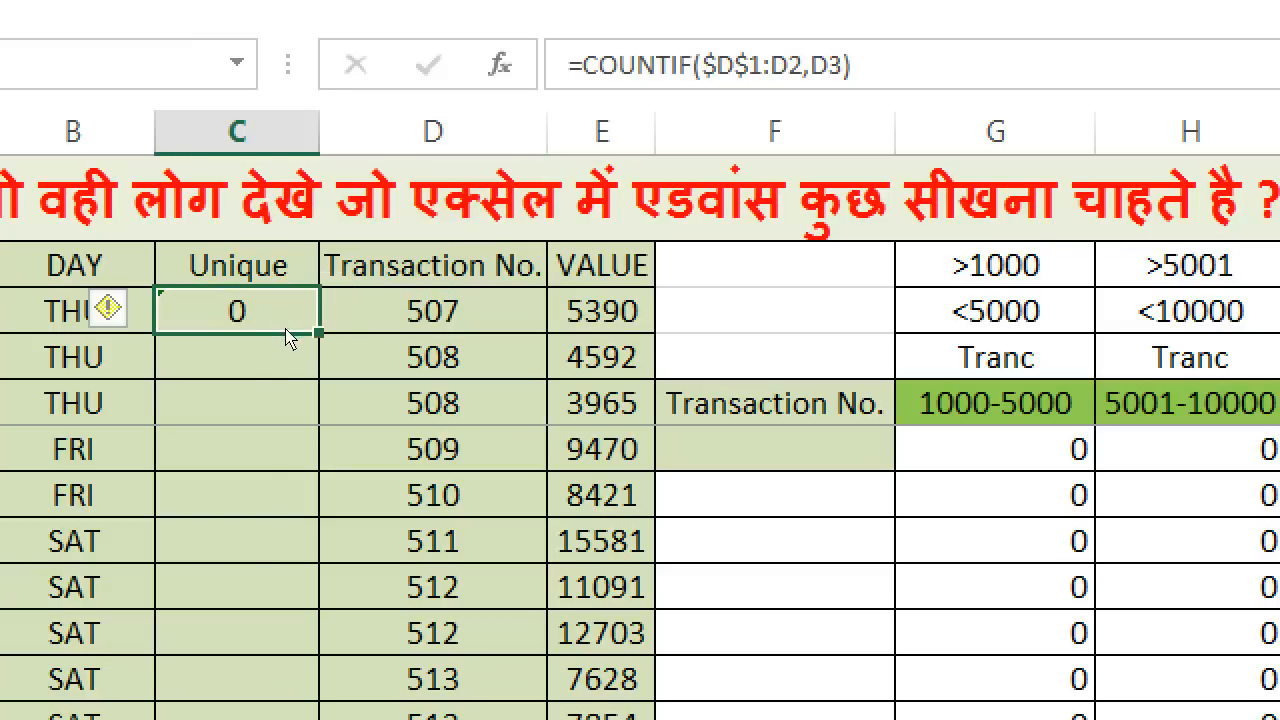
left_click_drag(318, 332, 290, 550)
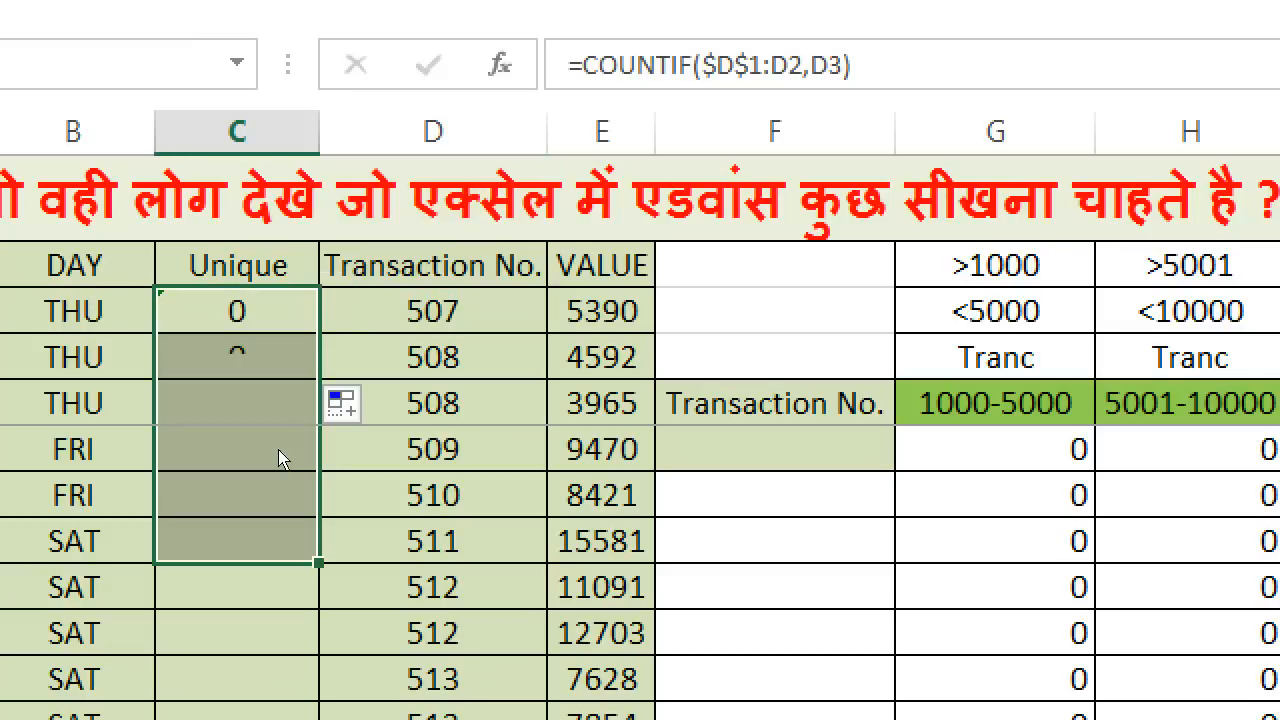
Step: Examine the range and criterion references of the copied COUNTIF formula in C4
left_click(276, 347)
left_click(338, 350)
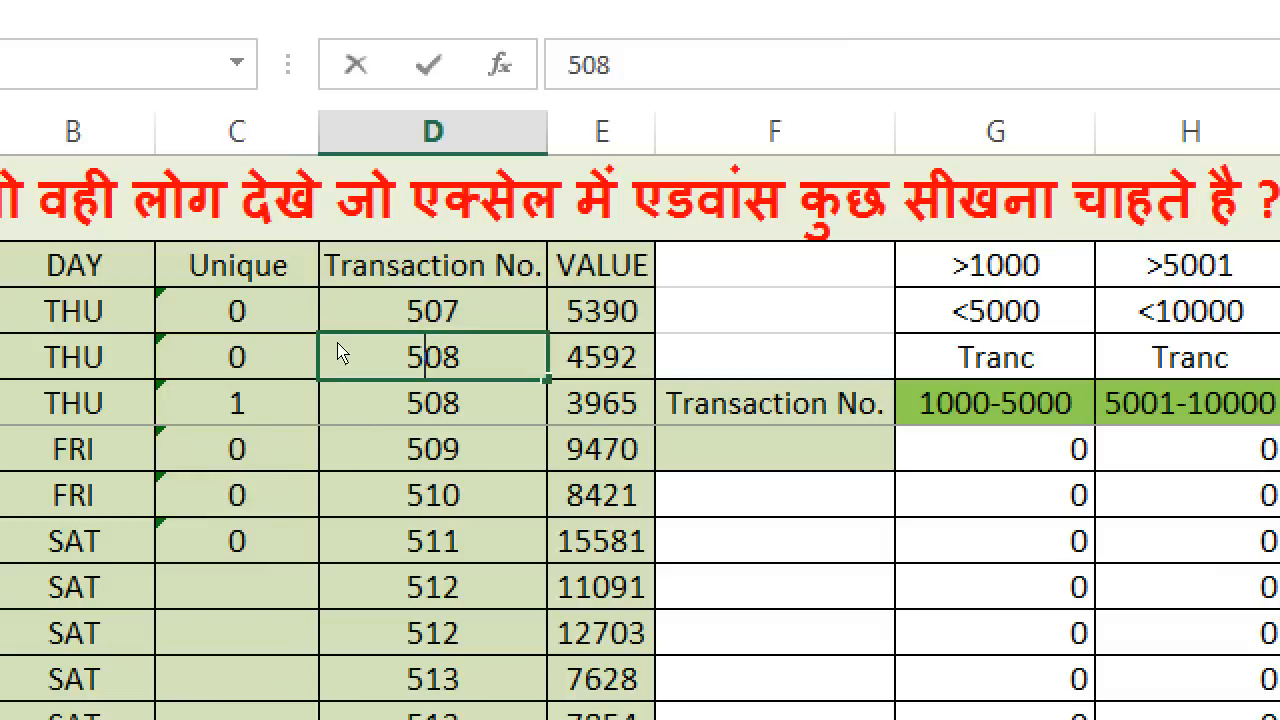
double_click(251, 355)
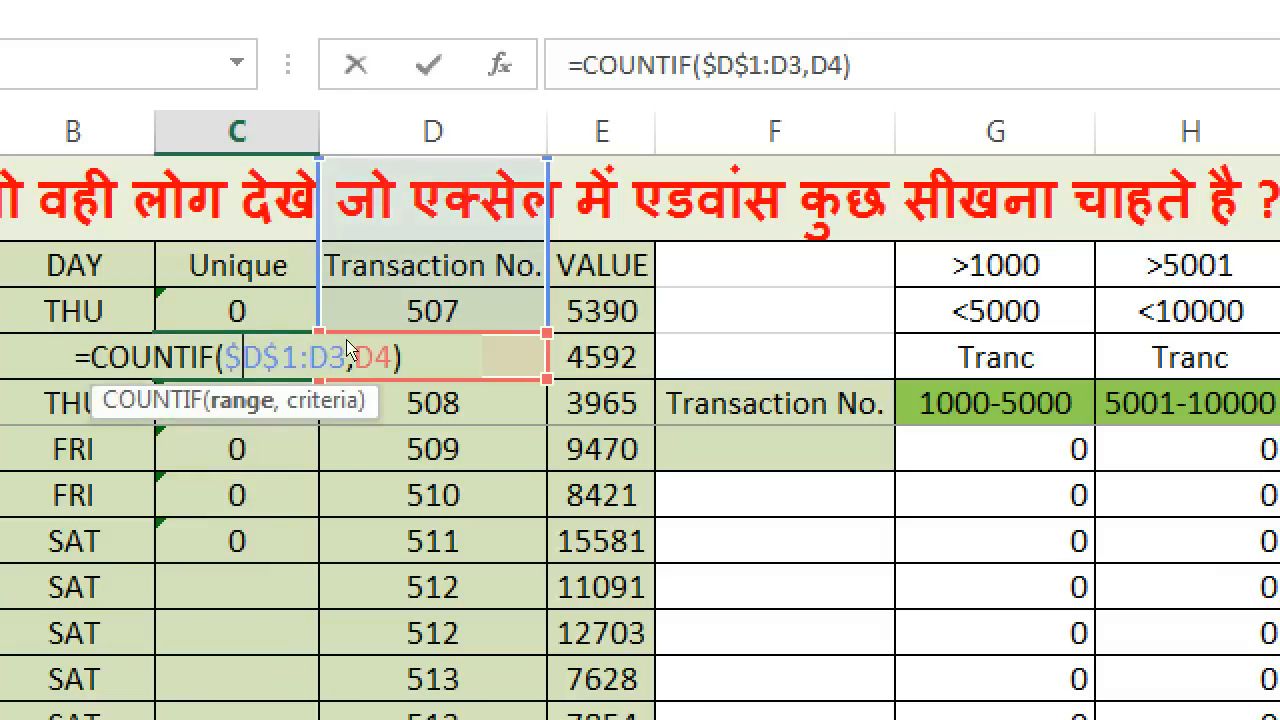
key("Escape")
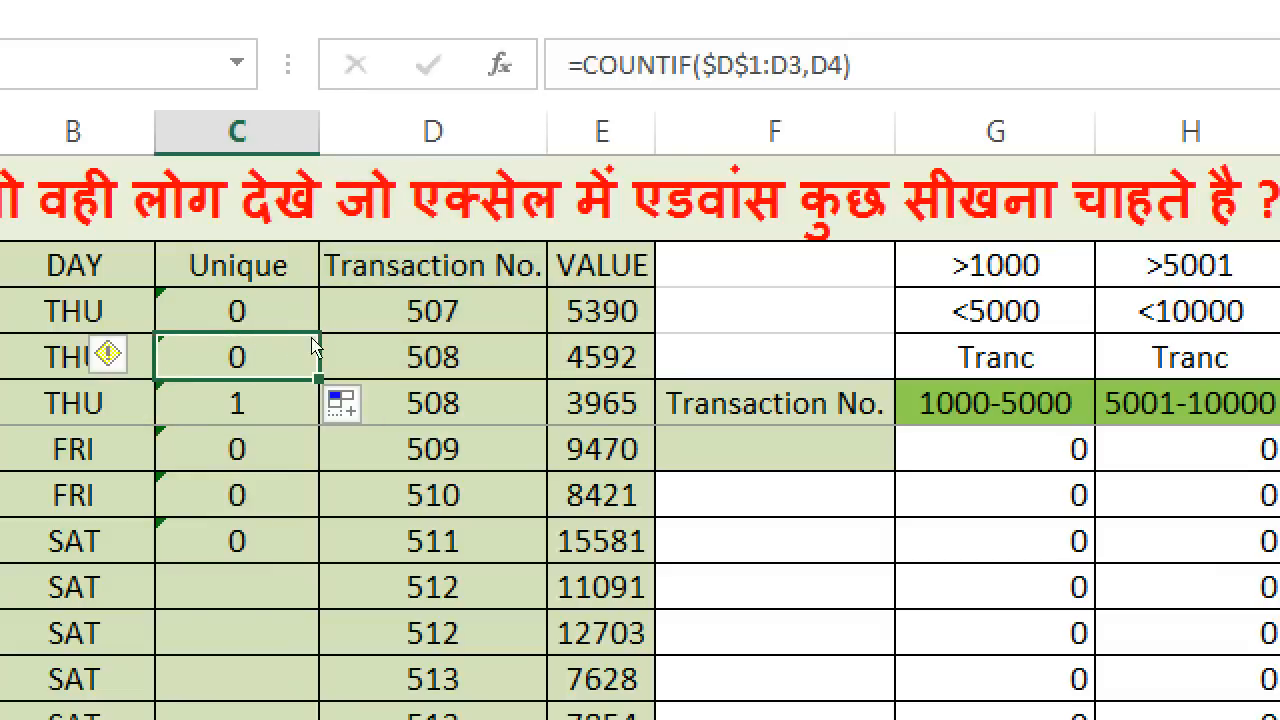
left_click(323, 350)
left_click(266, 349)
double_click(266, 349)
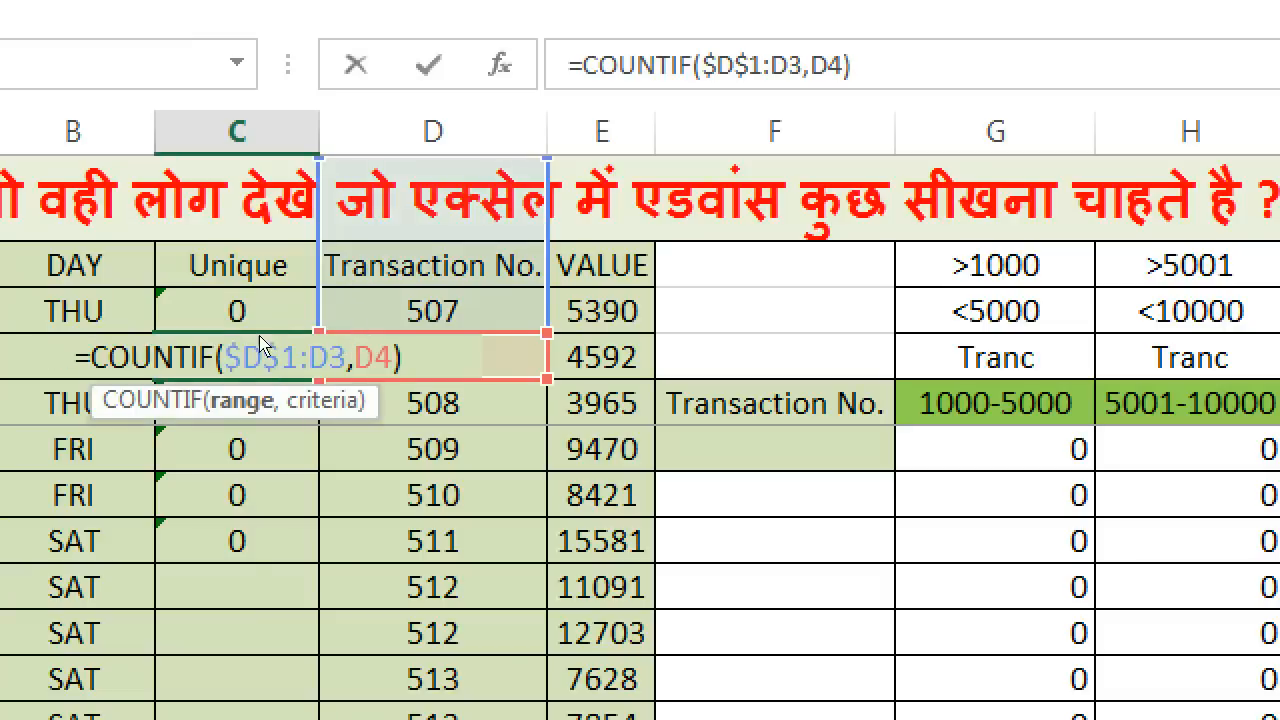
left_click_drag(256, 337, 281, 336)
key("Escape")
Step: Examine the C5 COUNTIF formula and compare its criterion with the Transaction No. cells above it
key("Down")
key("F2")
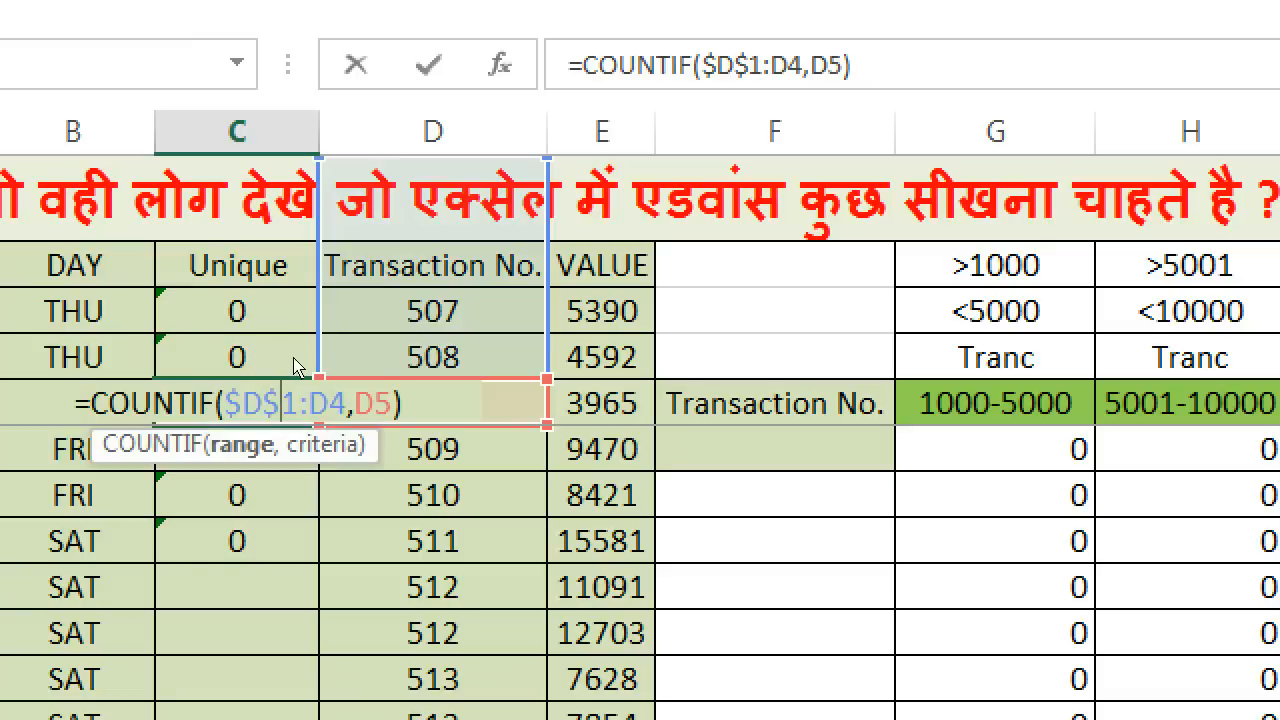
key("ctrl+Return")
left_click(349, 390)
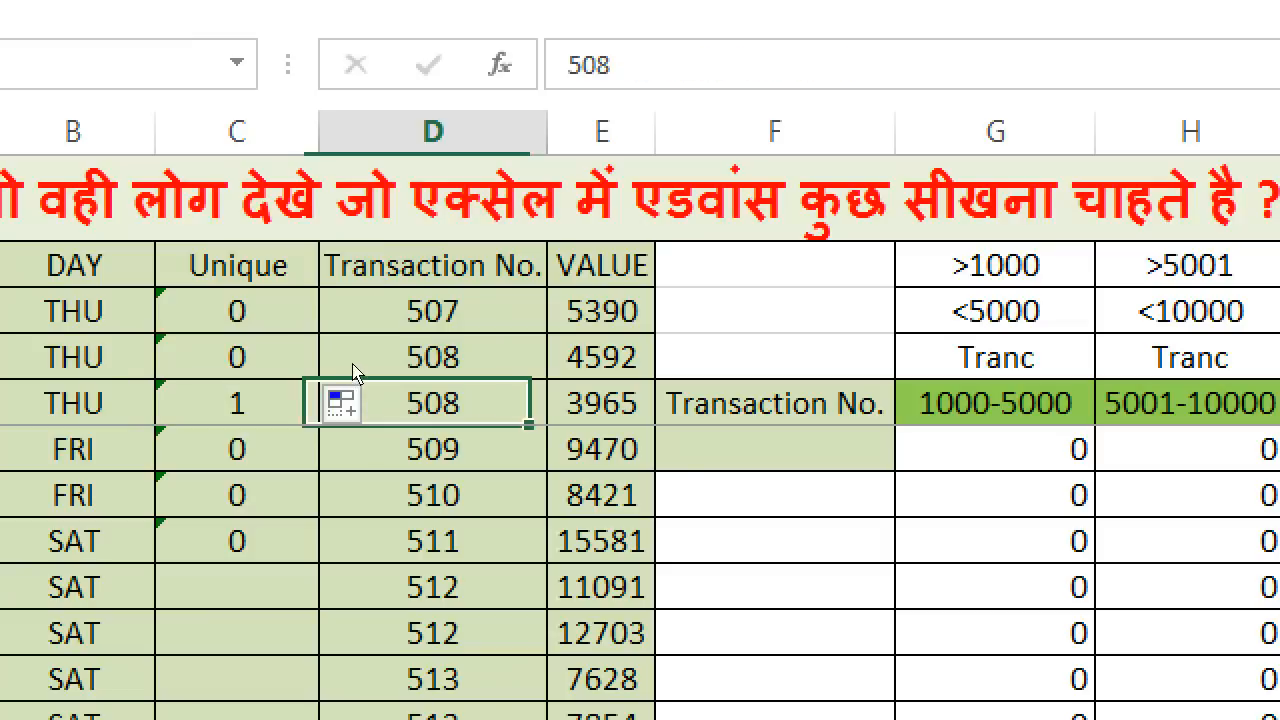
left_click(357, 348)
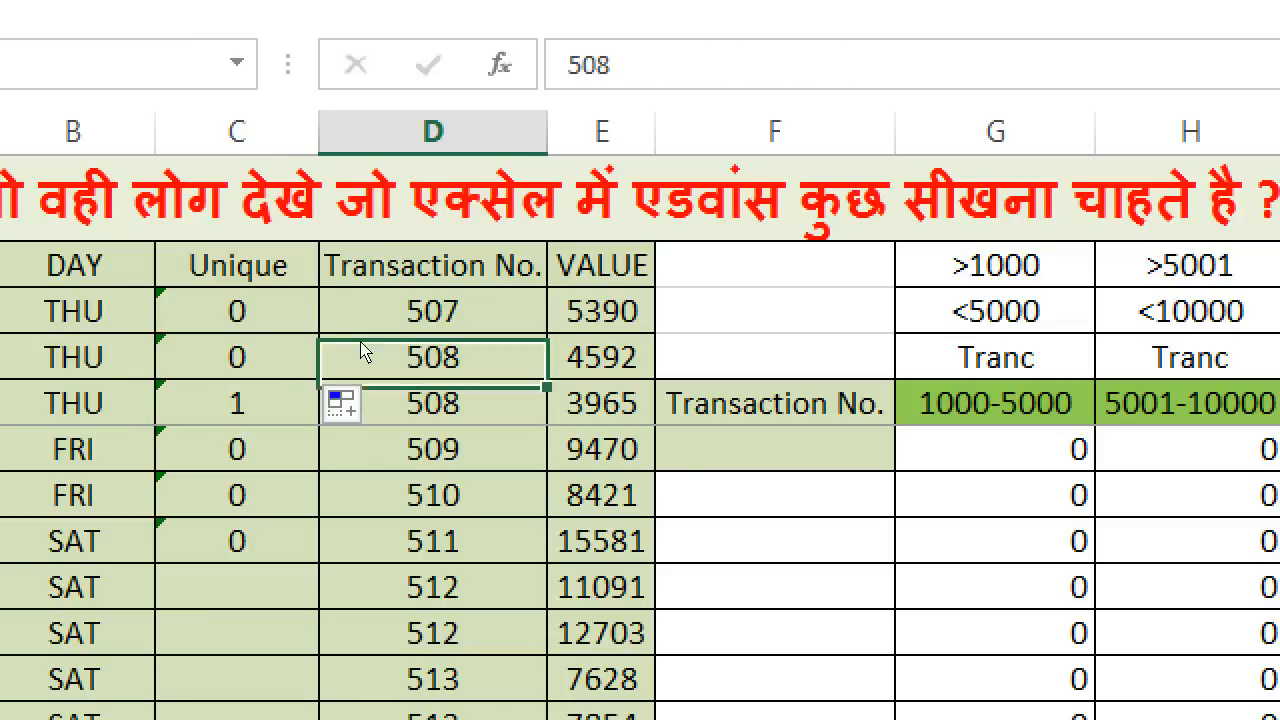
left_click_drag(357, 349, 358, 290)
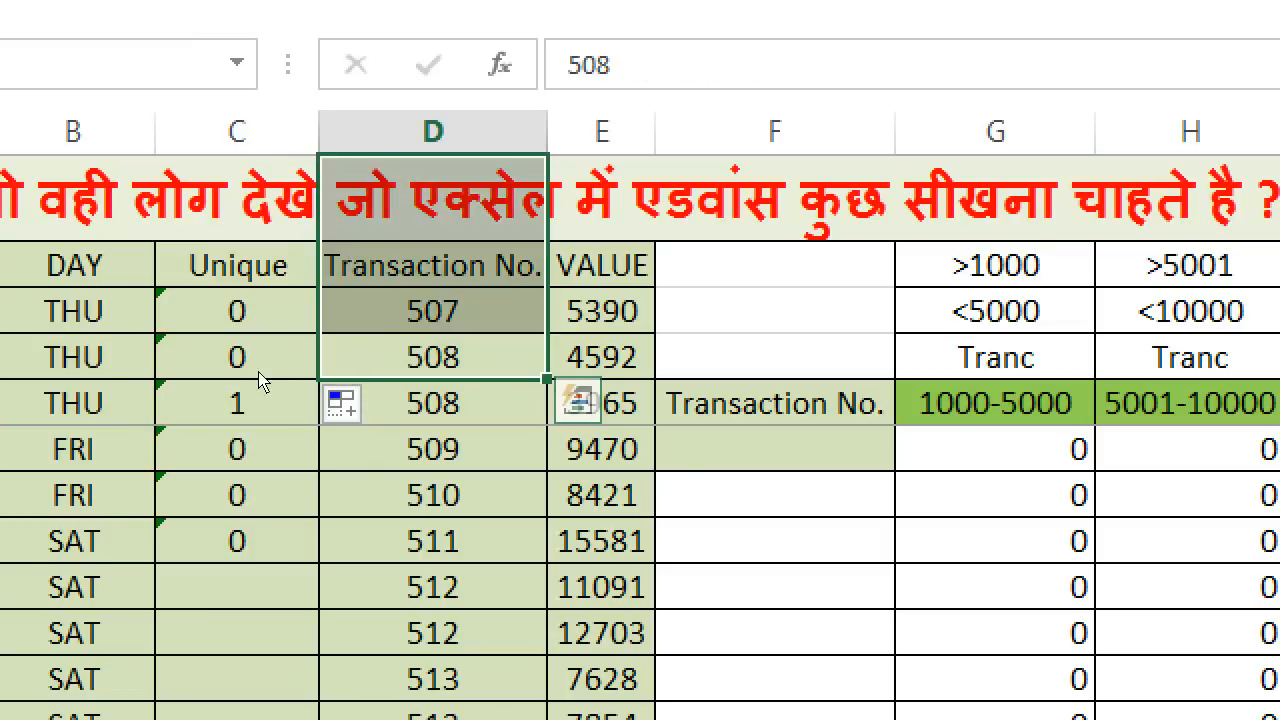
Step: Extend the COUNTIF formula from C5 down to C12
left_click(300, 388)
left_click_drag(290, 383, 277, 605)
key("ctrl+d")
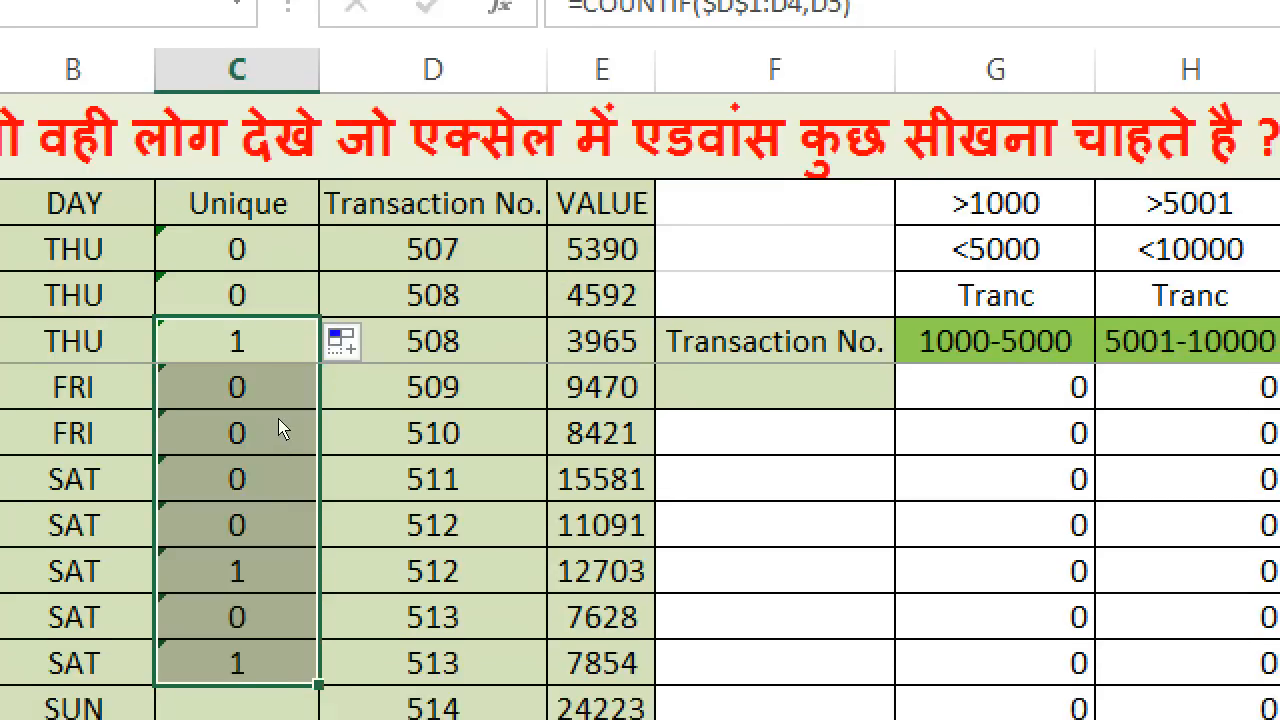
Step: Check the Unique counts in rows 6 to 10 against their neighbouring transaction numbers
left_click(261, 390)
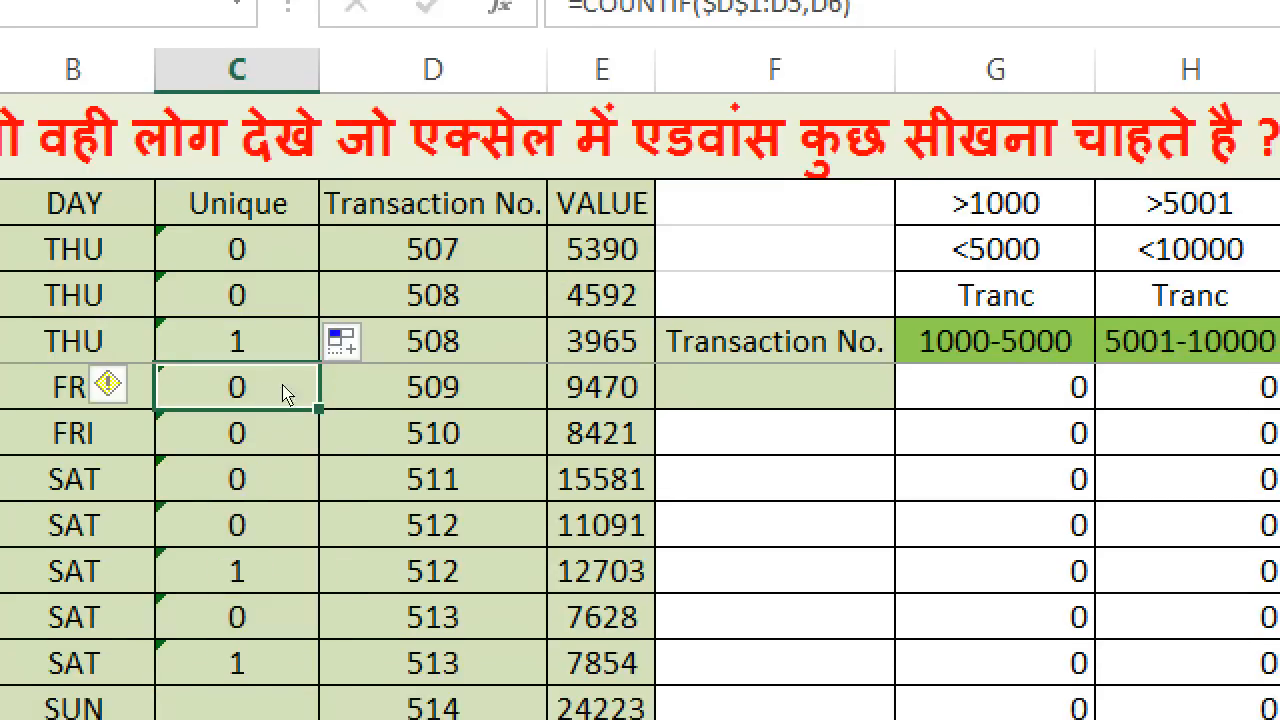
left_click(364, 406)
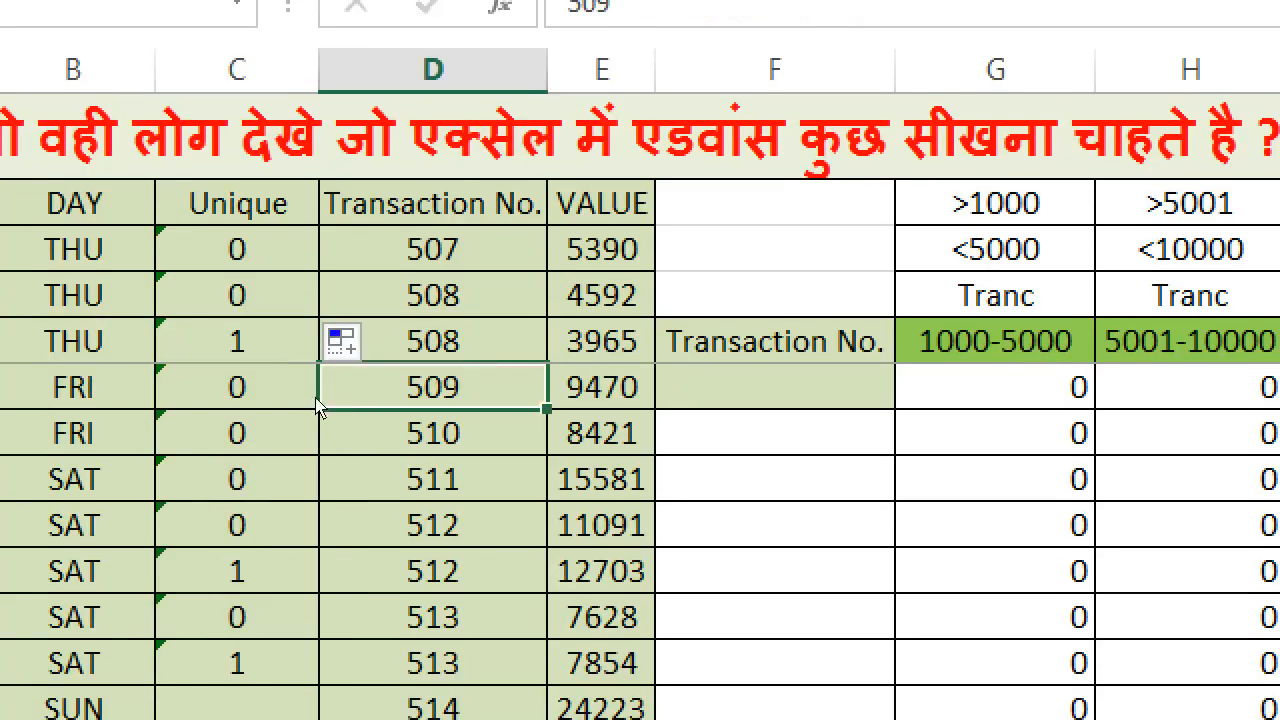
left_click(295, 395)
left_click(350, 400)
key("Down")
key("Down")
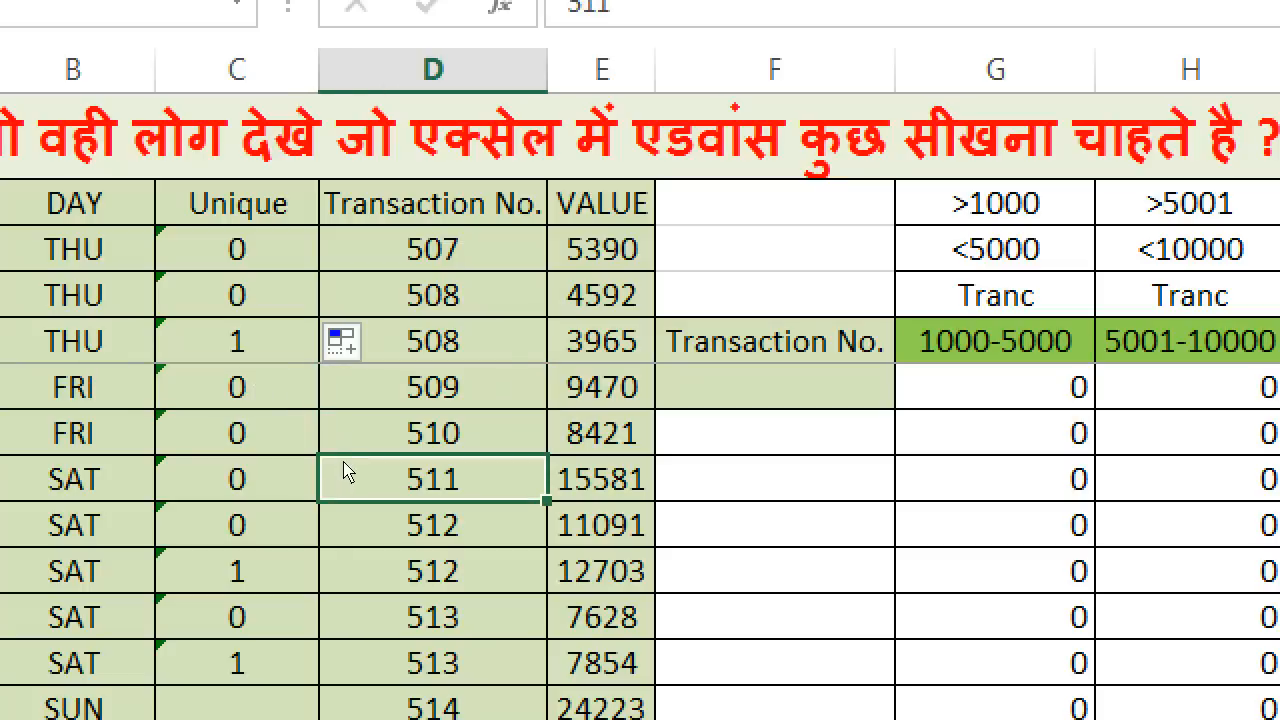
key("Down")
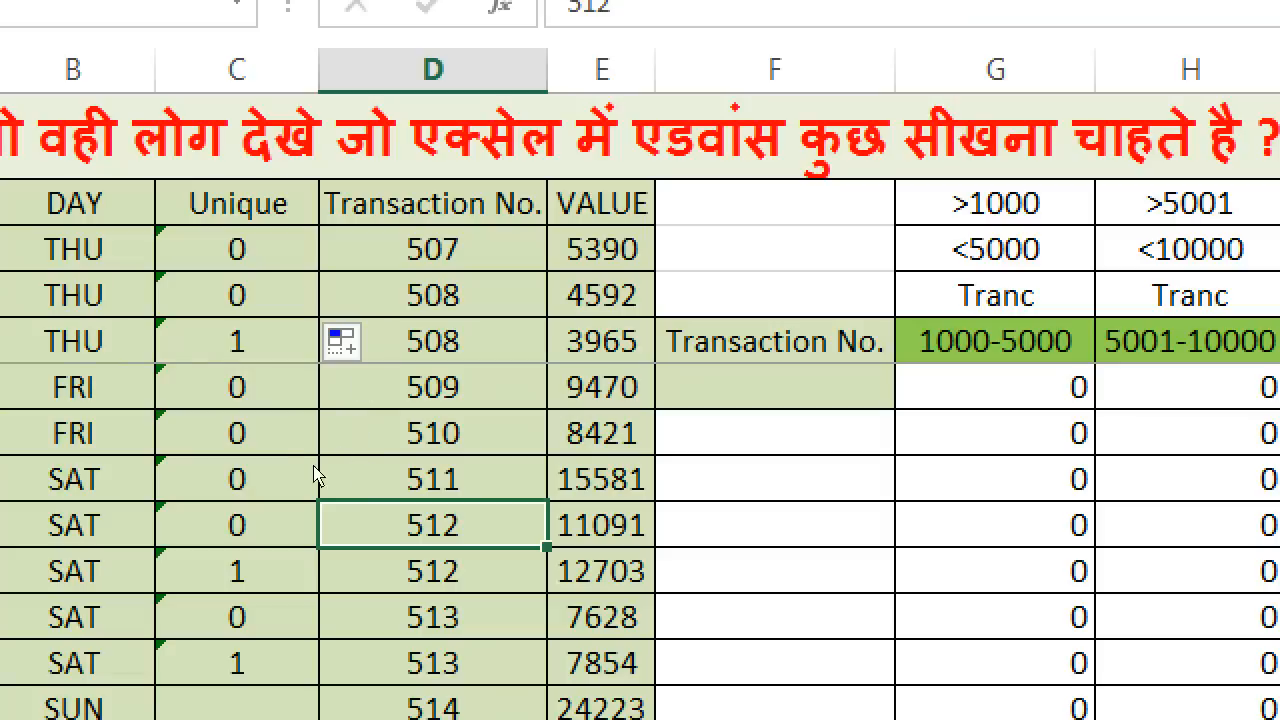
key("Left")
key("Down")
key("Right")
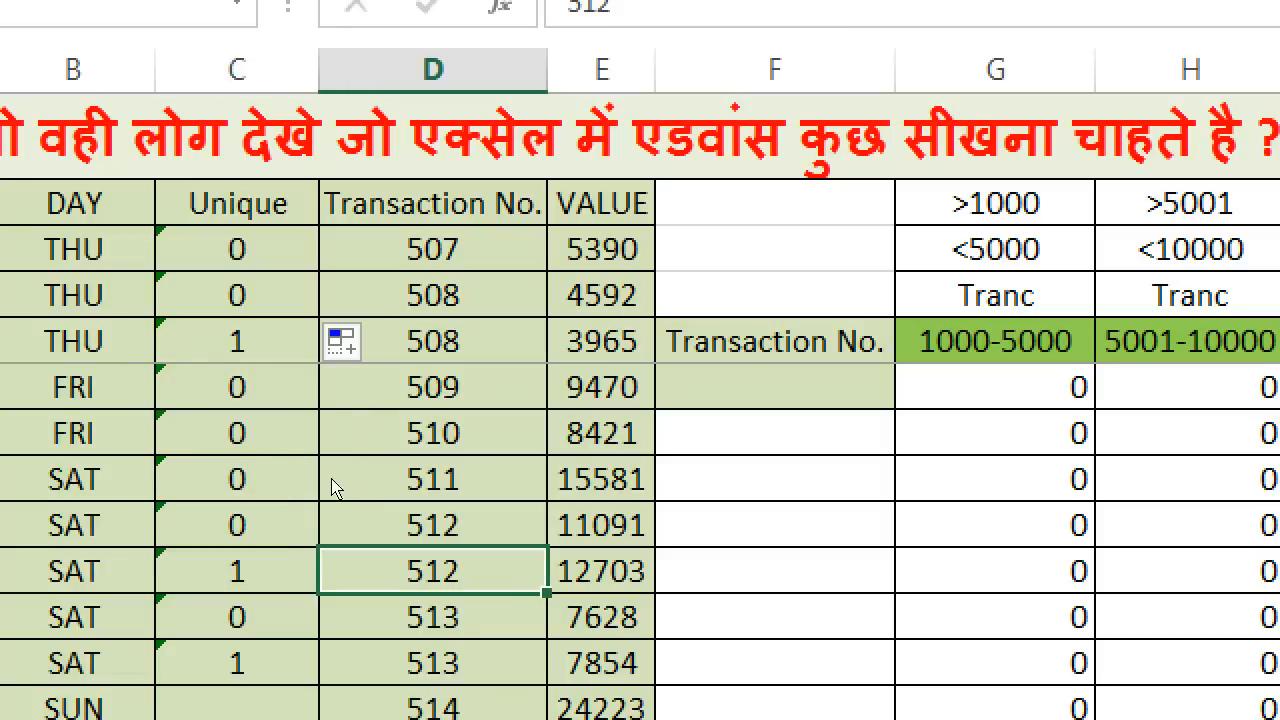
Step: Examine the expanding range of the C10 COUNTIF formula against the transaction numbers above it
key("Up")
key("shift+Up")
key("shift+Up")
key("shift+Up")
key("shift+Up")
key("shift+Up")
key("shift+Up")
key("shift+Up")
key("shift+Up")
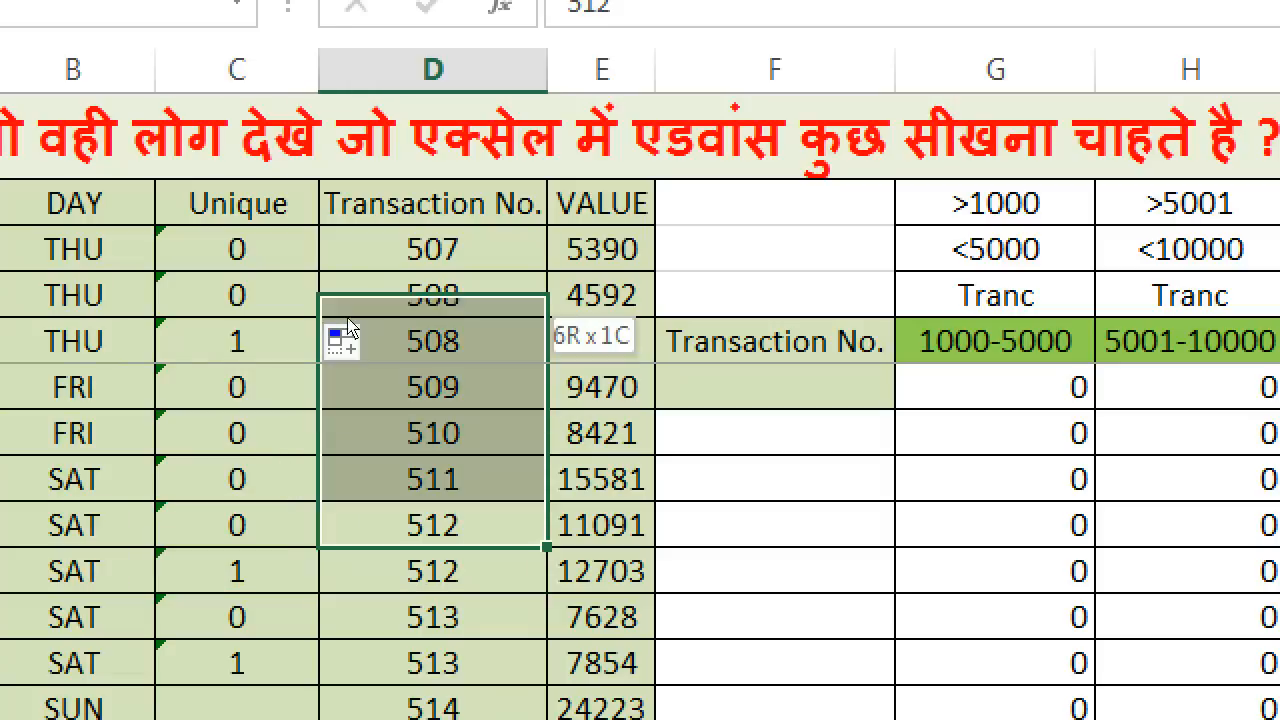
key("Down")
key("Left")
key("F2")
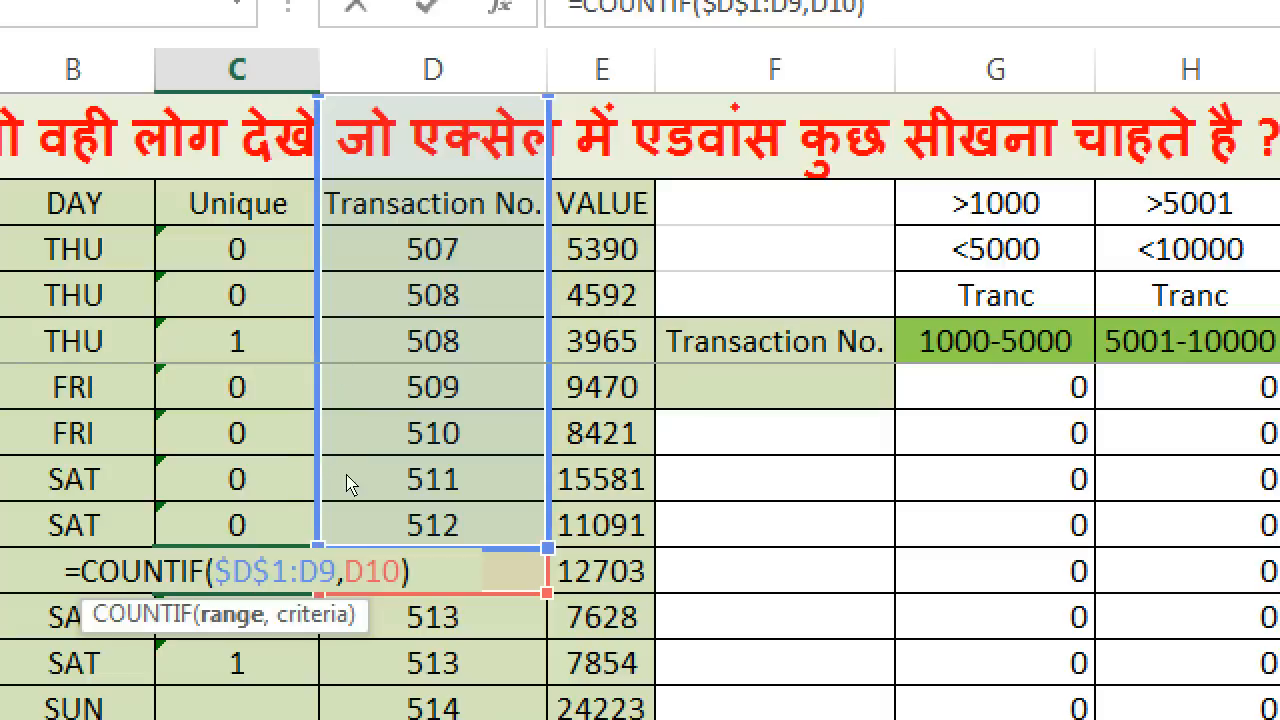
key("ctrl+Return")
key("Right")
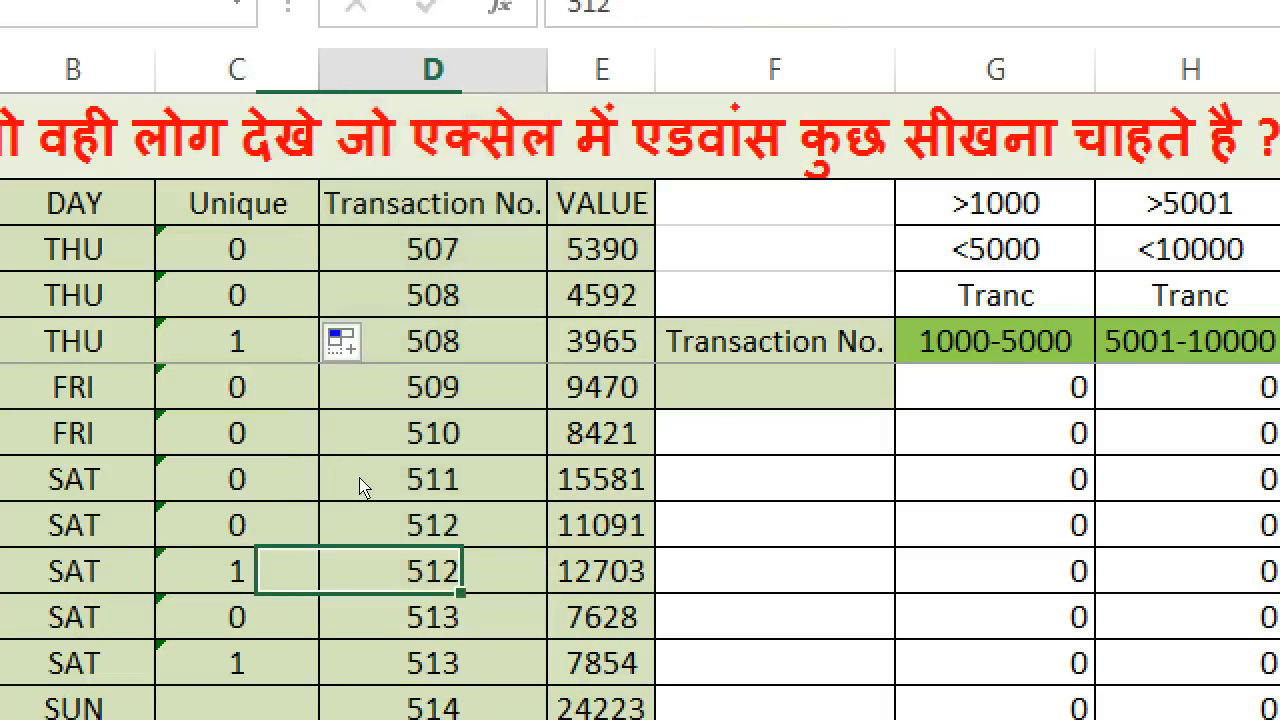
left_click_drag(366, 515, 355, 250)
left_click(243, 566)
Step: Wrap the COUNTIF in C3 in an IF function with the logical test COUNTIF($D$1:D2,D3)>0
double_click(244, 252)
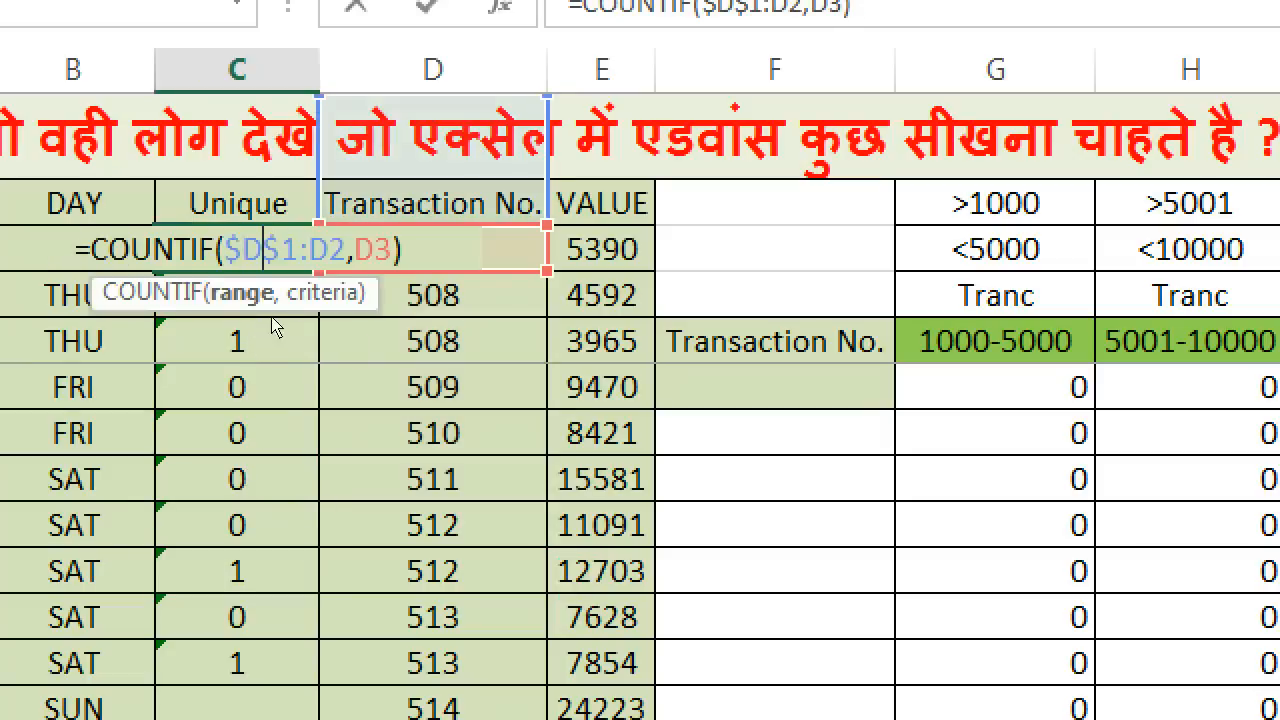
key("End")
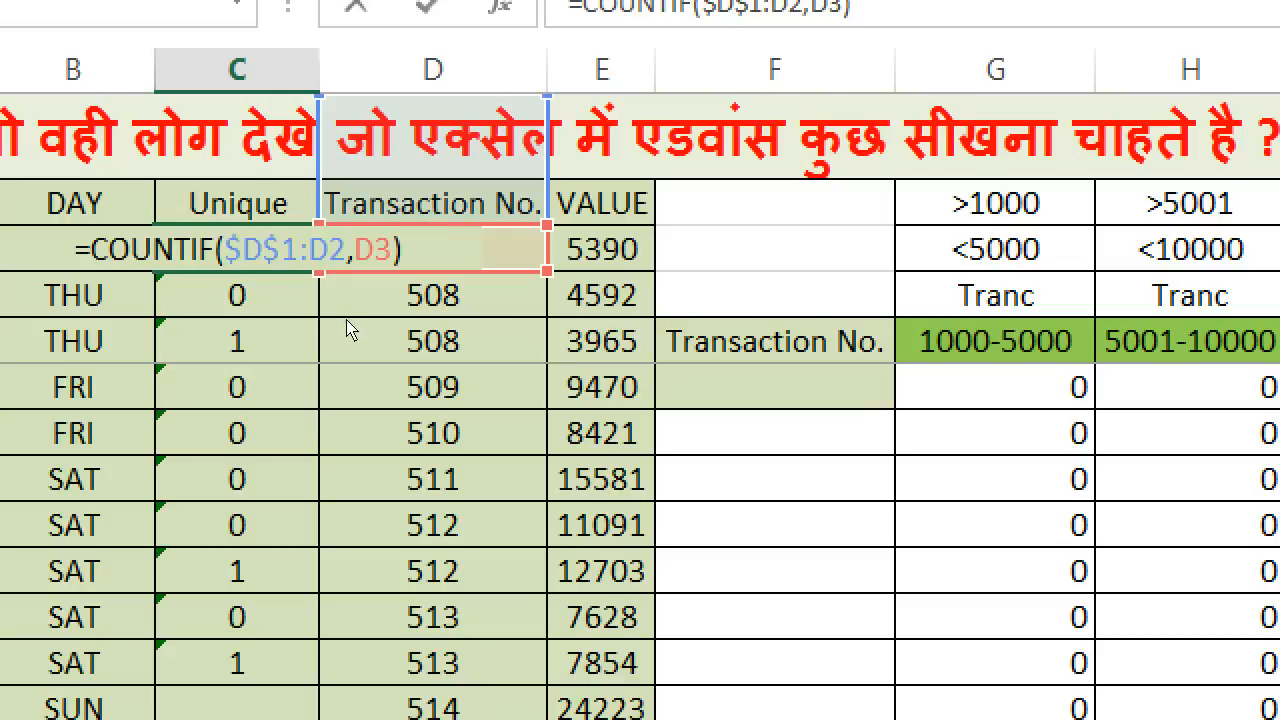
type(">0")
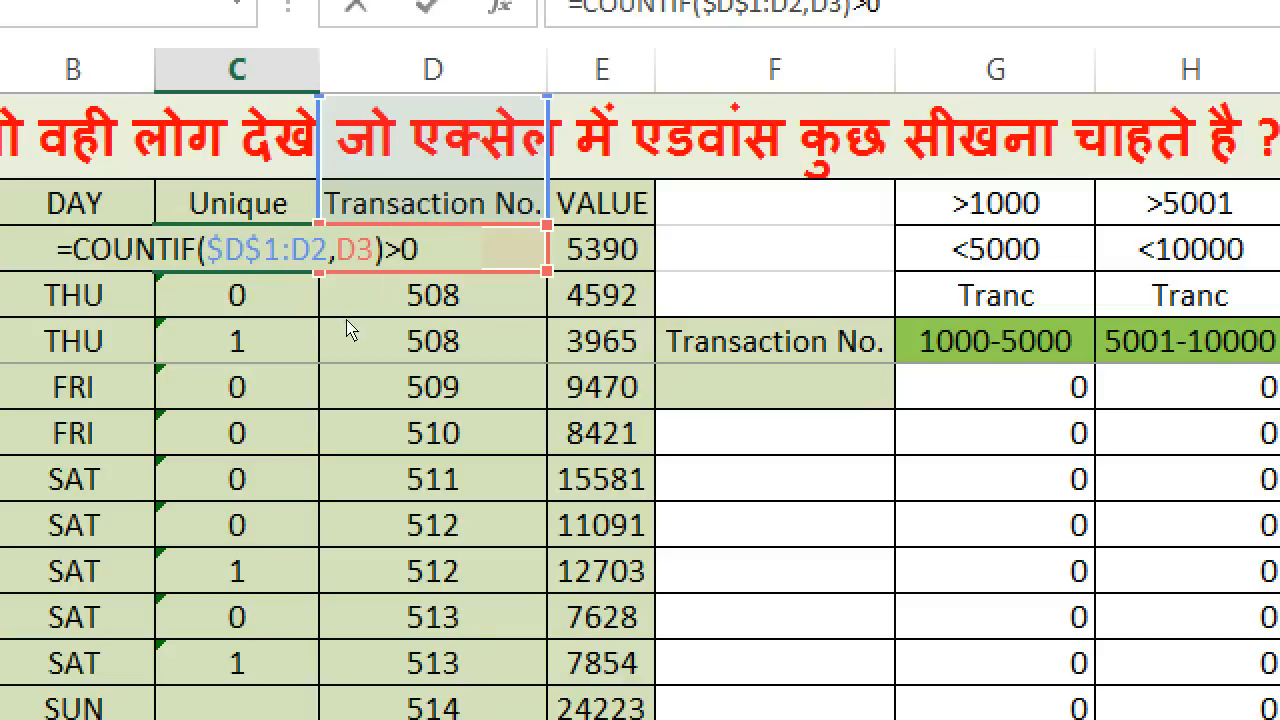
key("Home")
key("Right")
type("IF")
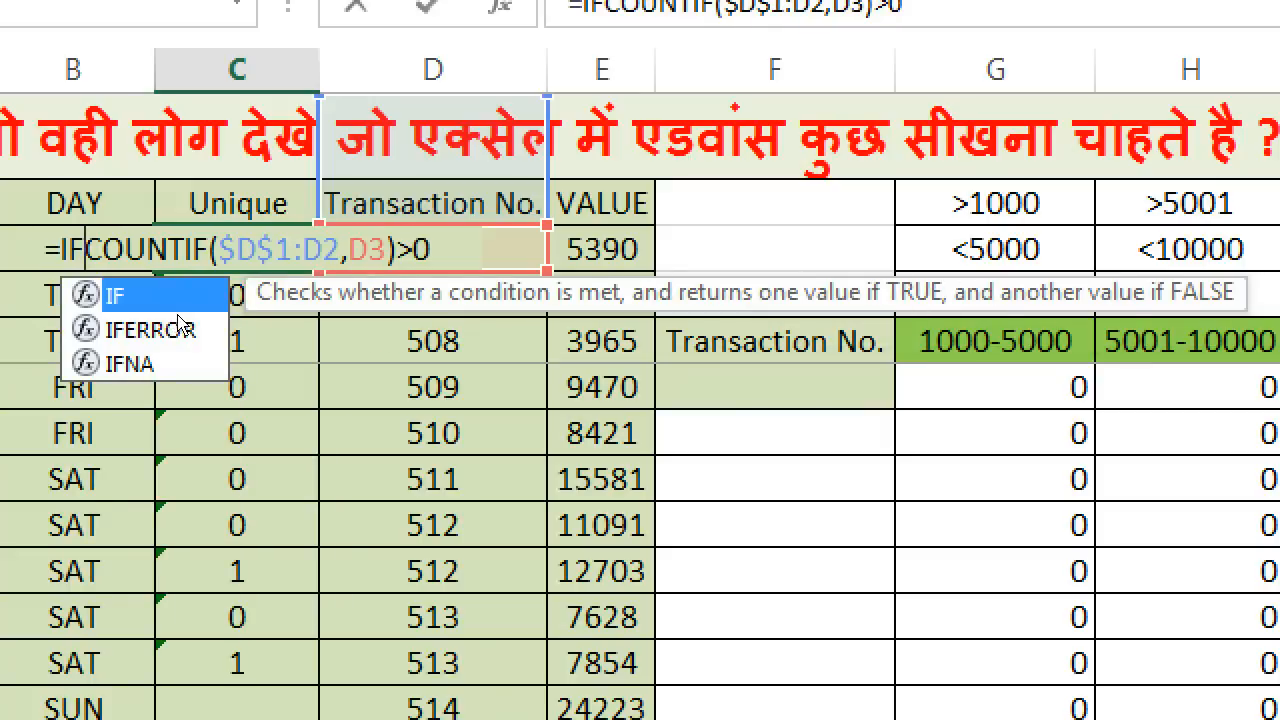
type("(")
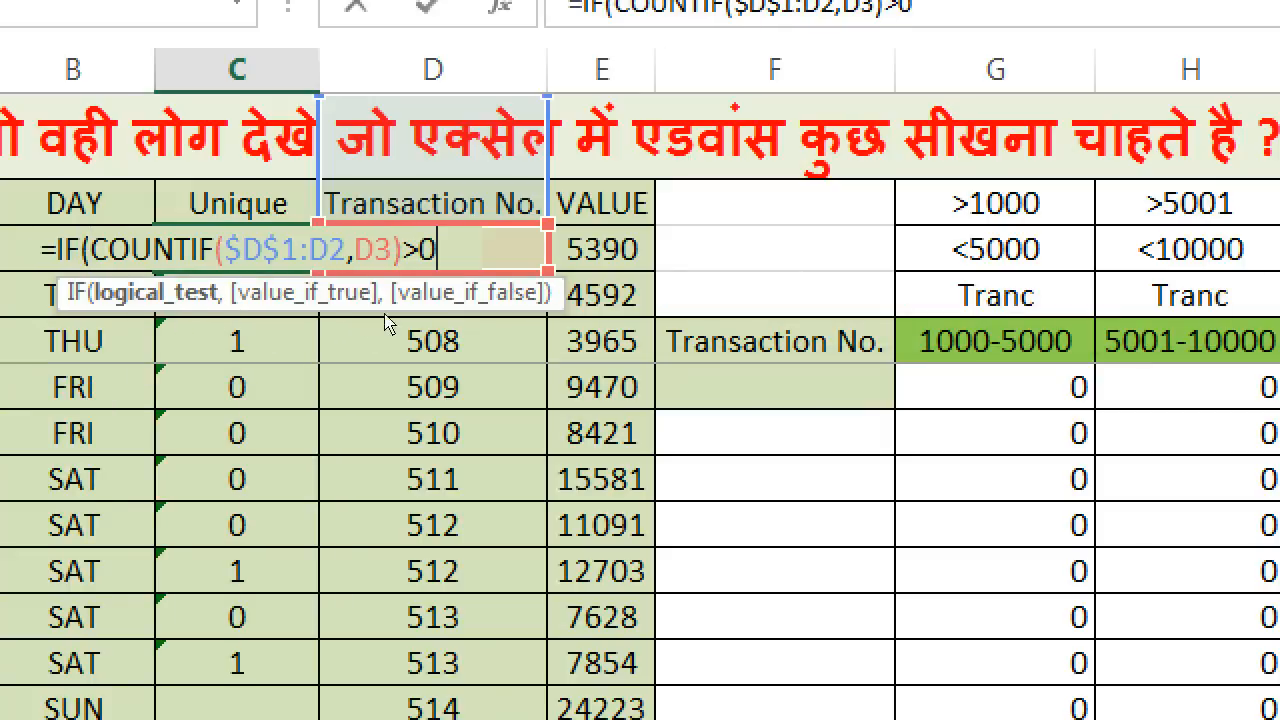
Step: Give the IF formula in C3 empty text "" as its value if true and confirm it, accepting the closing-parenthesis correction
type(",")
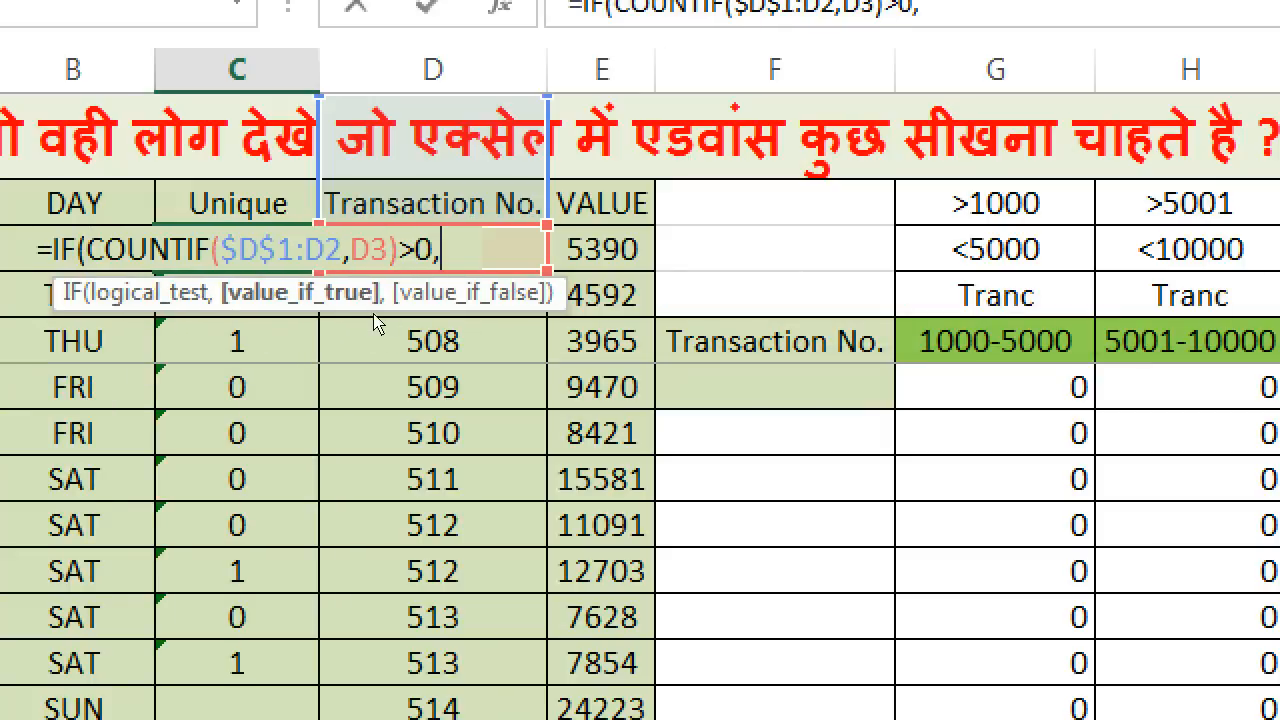
type("\"\"")
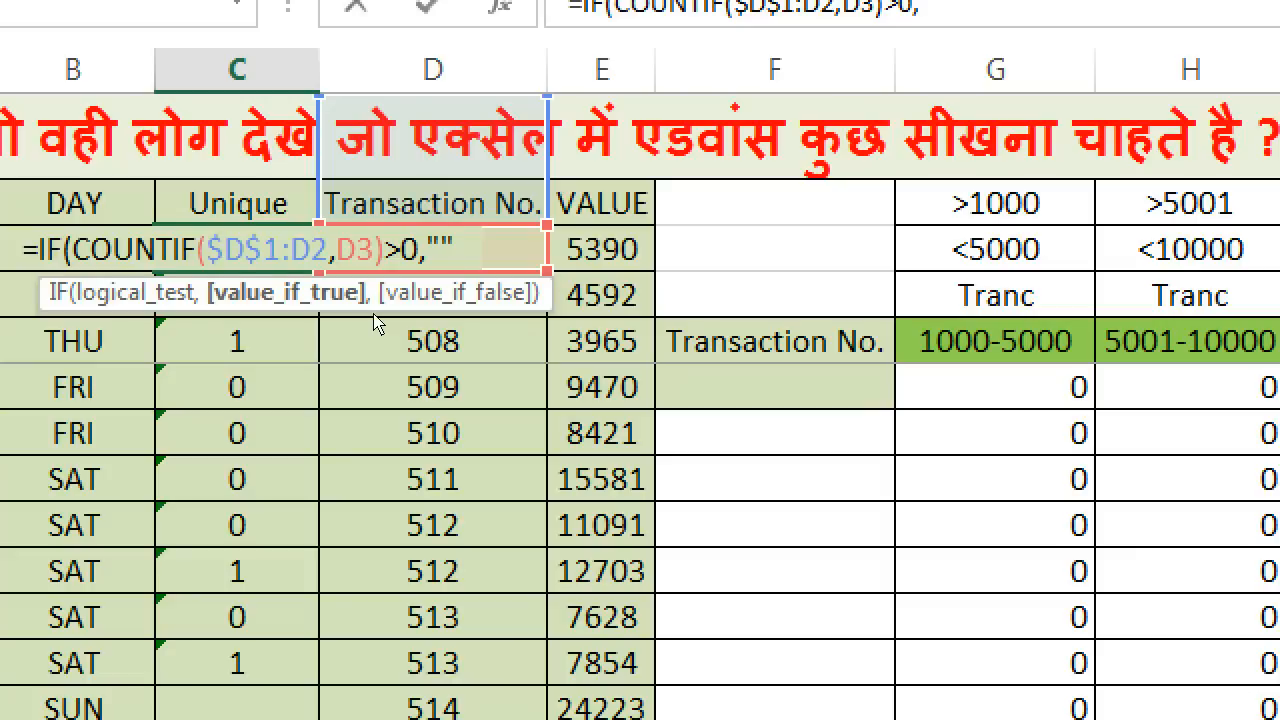
key("Return")
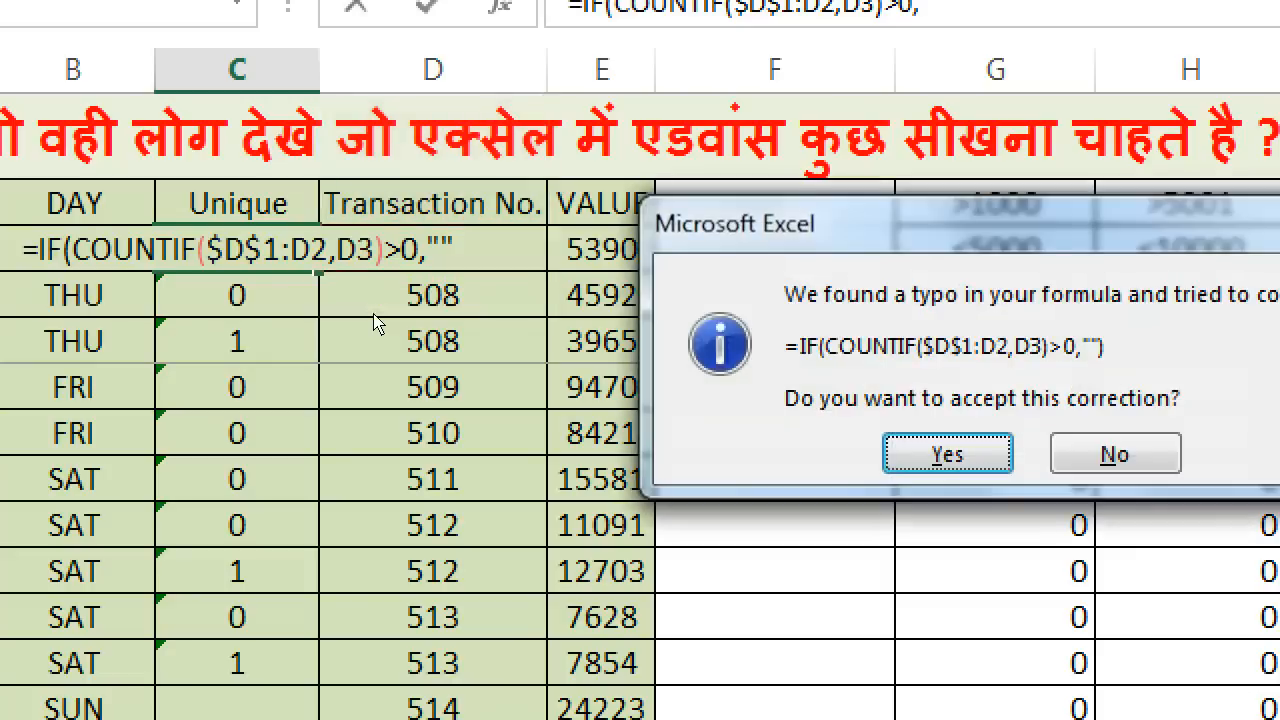
key("Return")
Step: Fill the IF formula from C3 down to C12, replacing the plain COUNTIF formulas
key("Up")
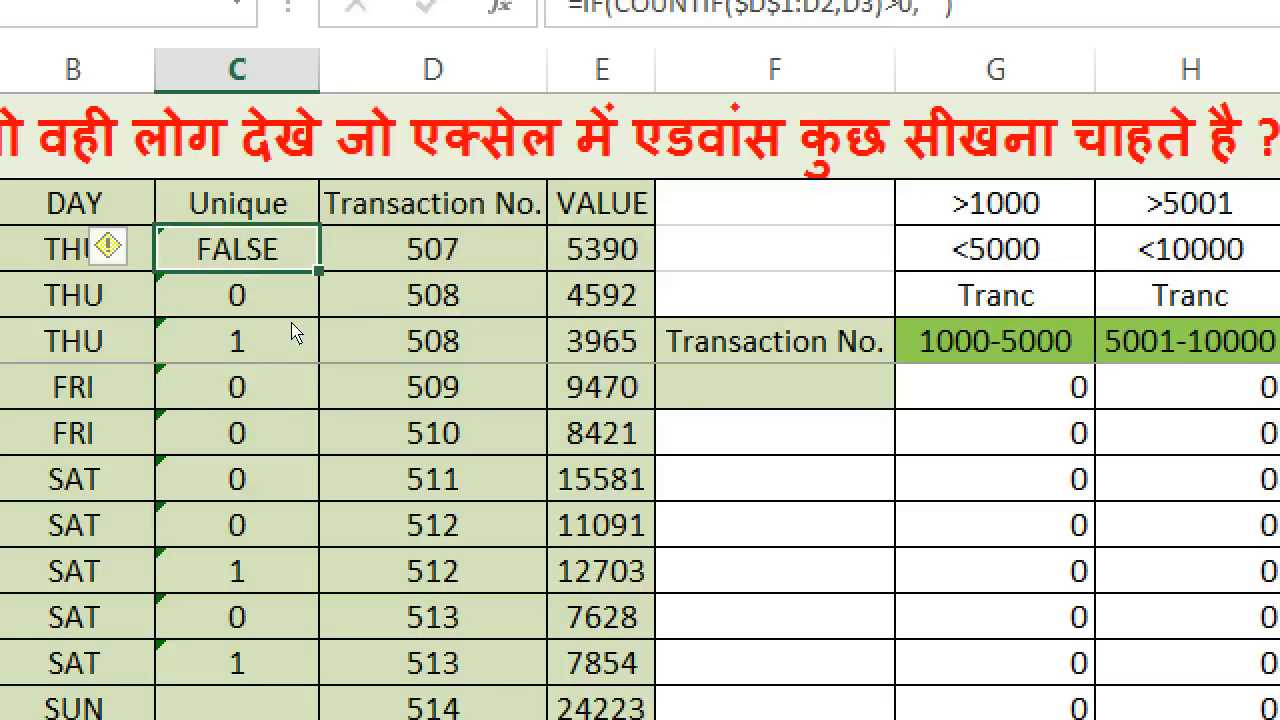
left_click_drag(318, 271, 290, 668)
left_click(270, 360)
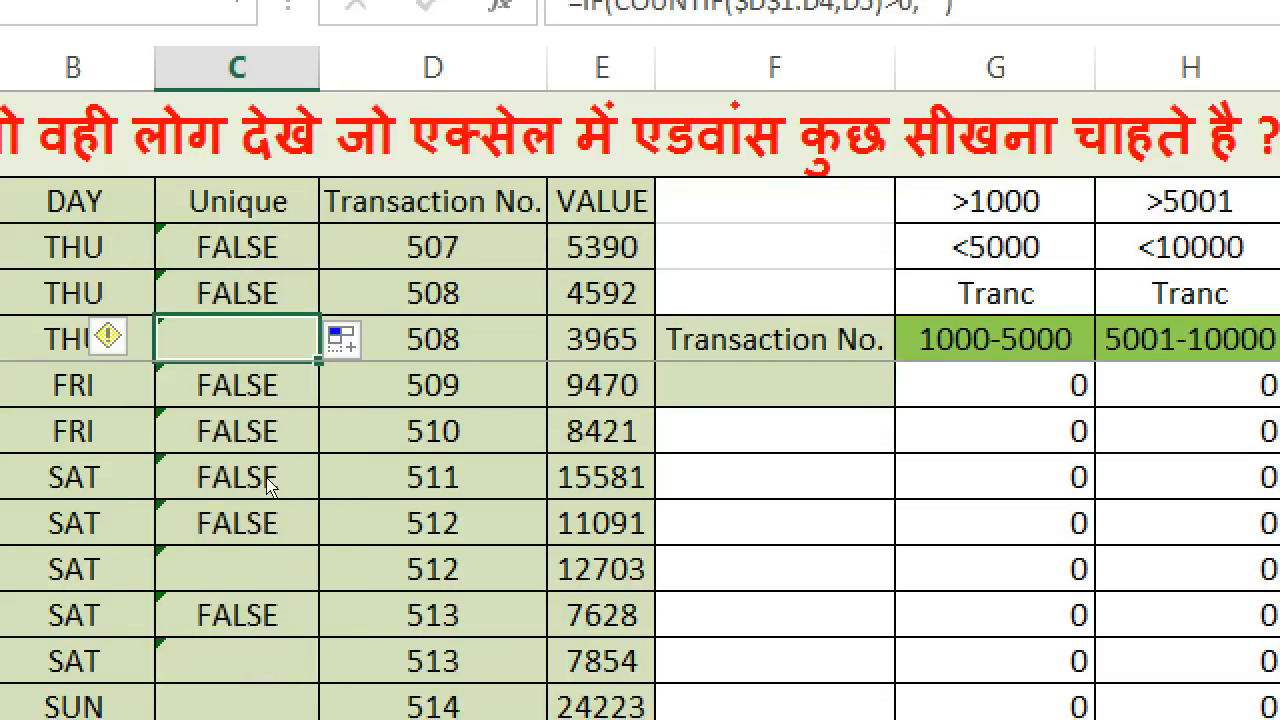
Step: Review the IF formula results down the Unique column and return to C3
key("Down")
key("Down")
key("Down")
key("Down")
key("Down")
key("Up")
key("Up")
key("Up")
key("Up")
key("Up")
key("Up")
key("Up")
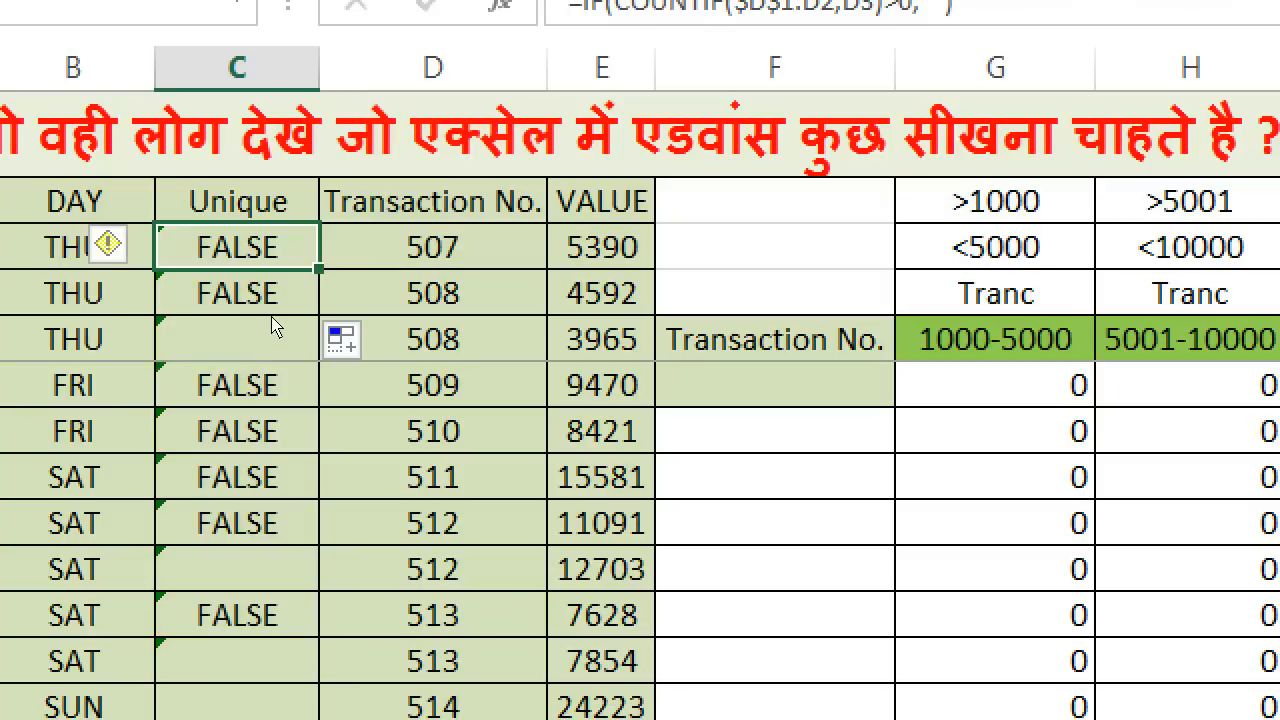
Step: Inspect the arguments of the IF formula in C3 up to its value-if-true part and leave it unedited
key("F2")
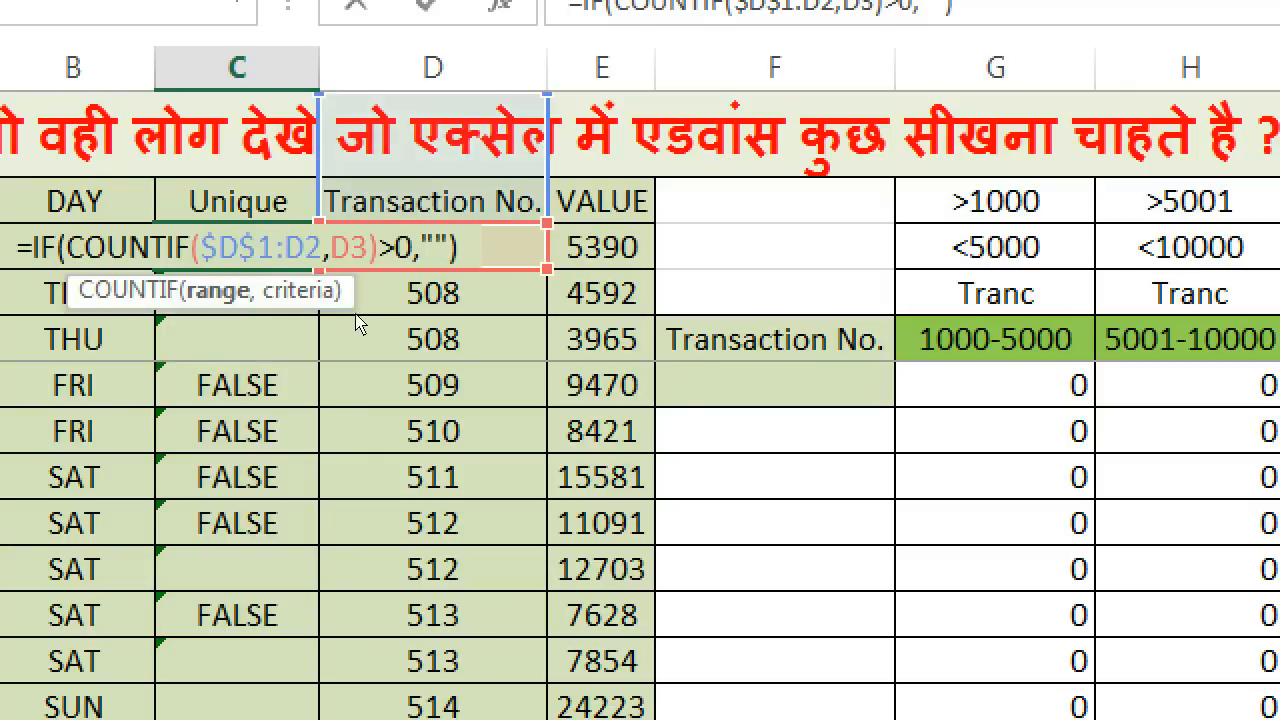
key("Right")
key("Right")
key("Right")
key("Right")
key("Right")
key("Right")
key("Right")
key("Right")
key("Right")
key("Right")
key("Right")
key("Right")
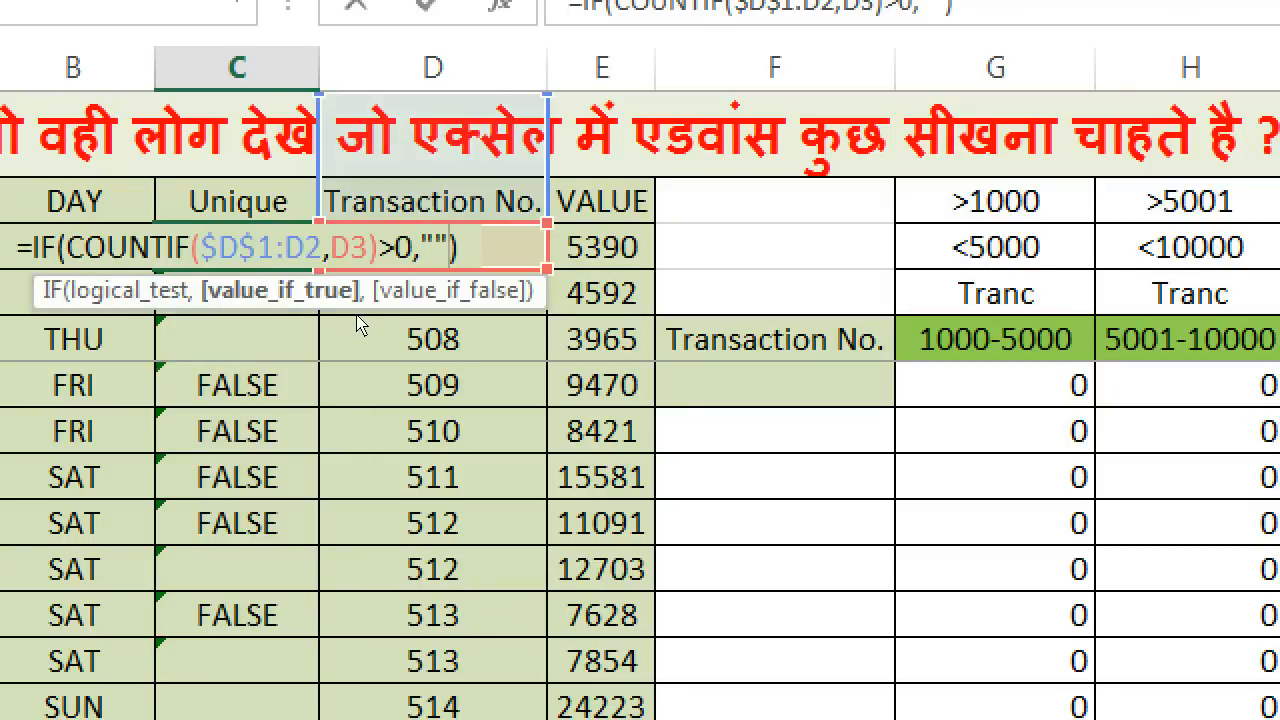
key("Escape")
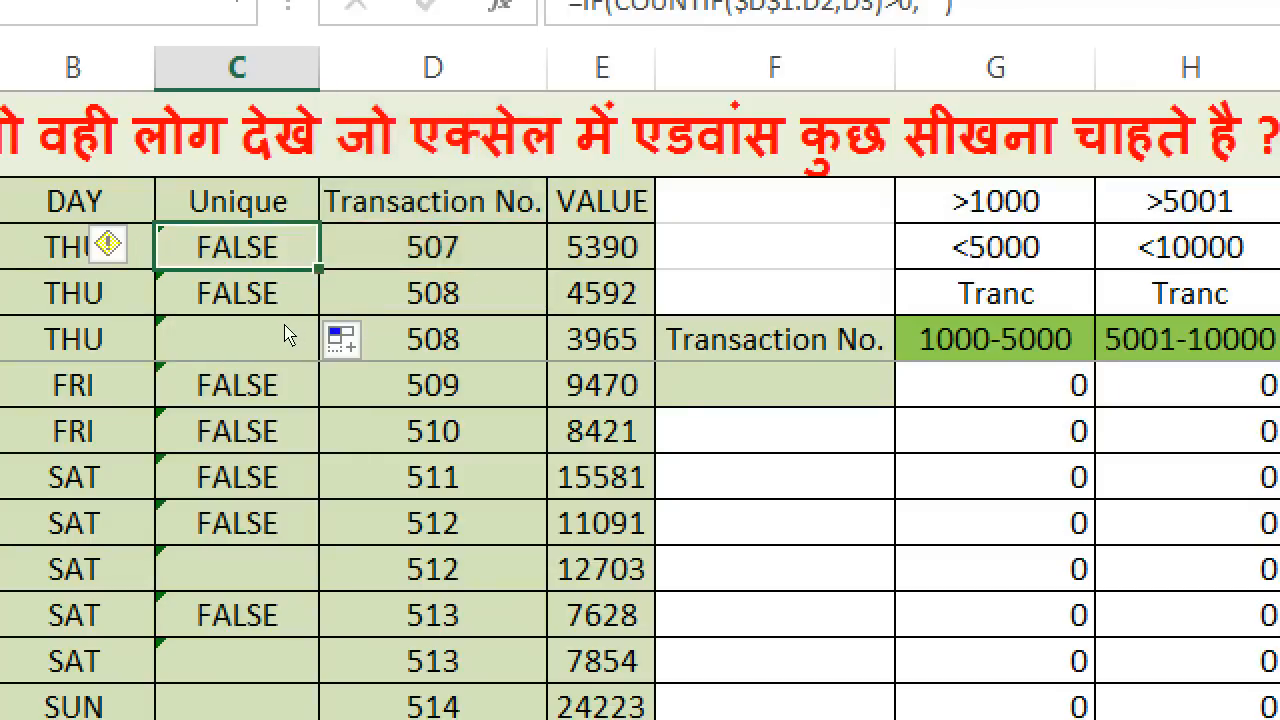
Step: Select the Unique column results in C3:C12
key("shift+Down")
key("shift+Down")
key("shift+Down")
key("shift+Down")
key("shift+Down")
key("shift+Down")
key("shift+Down")
key("shift+Down")
key("shift+Down")
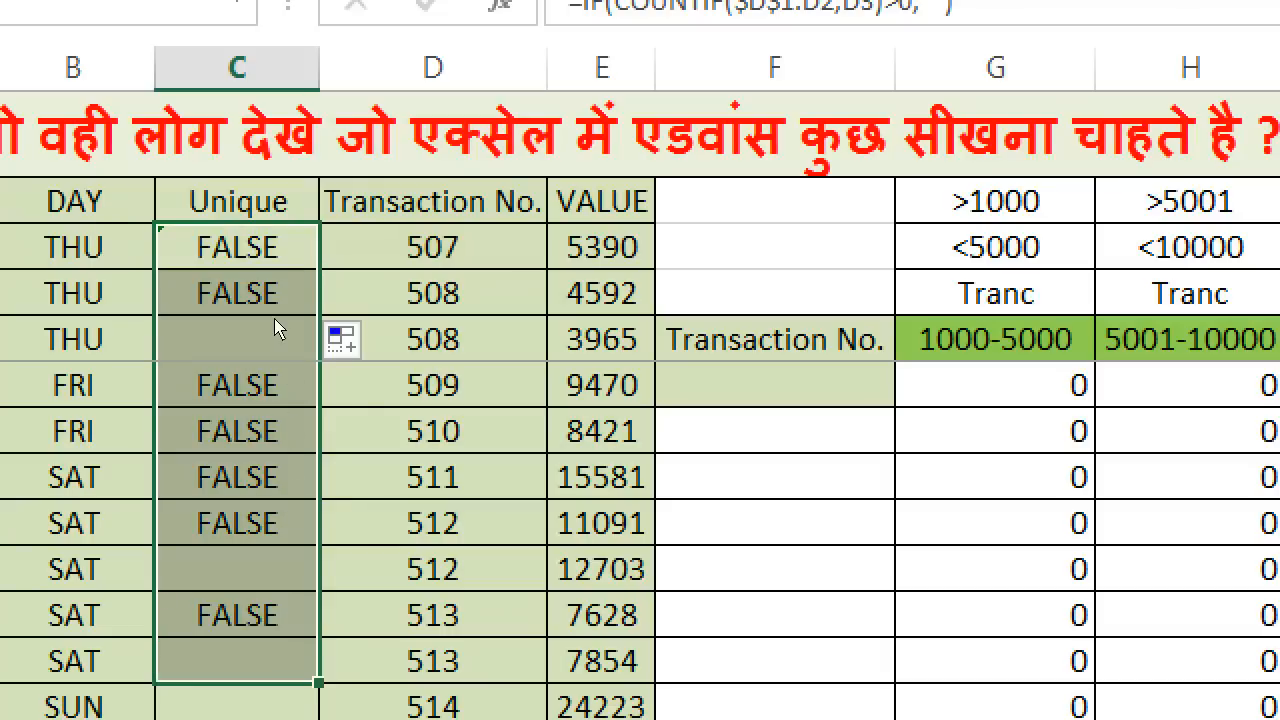
Step: Compare the Unique column results with the transaction numbers in the neighbouring column and return to C3
key("shift+Up")
key("shift+Up")
key("shift+Up")
key("shift+Up")
key("shift+Up")
key("shift+Up")
key("shift+Up")
key("shift+Up")
key("shift+Up")
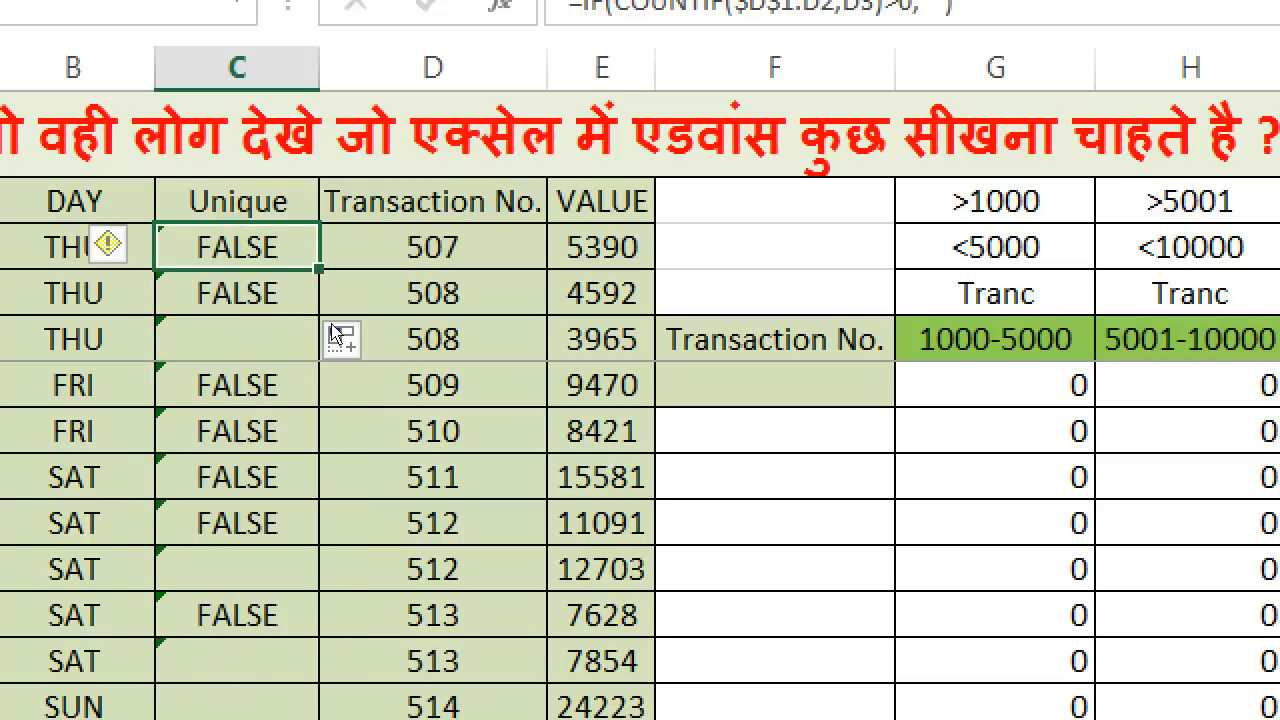
key("Right")
key("Down")
left_click(340, 392)
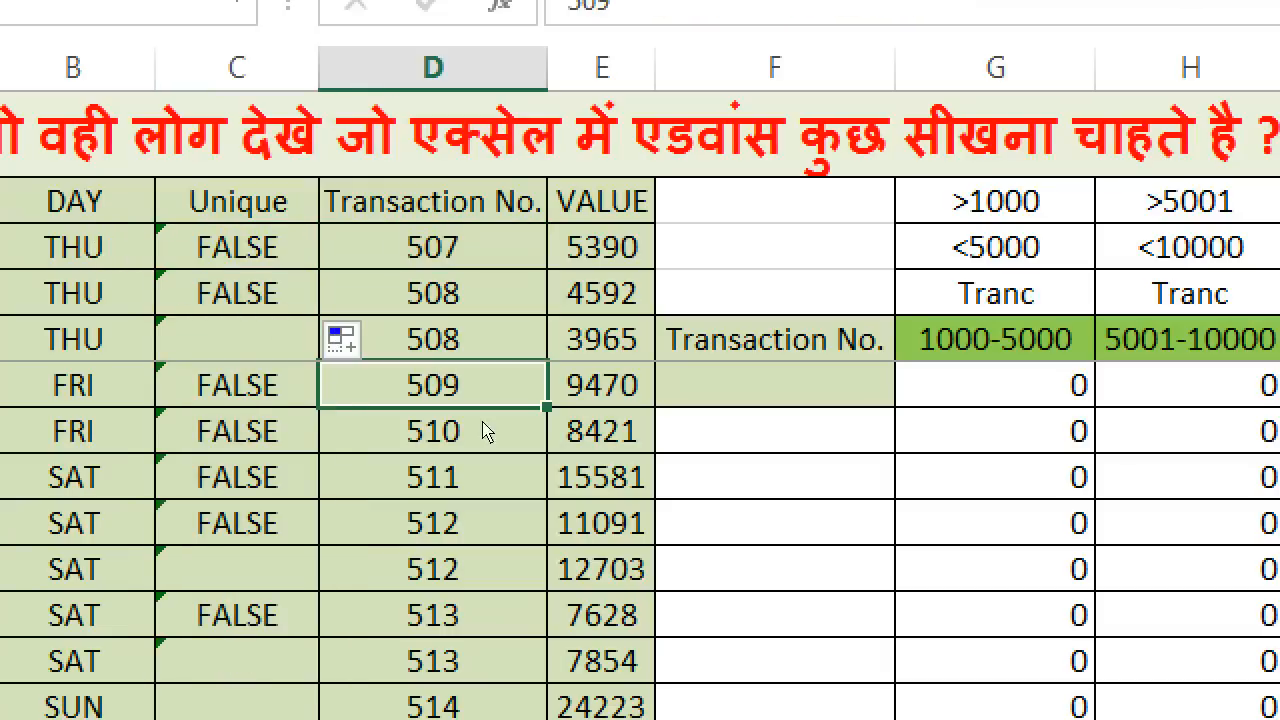
key("Right")
key("Right")
key("Left")
key("Left")
key("Left")
key("Up")
key("Up")
key("Up")
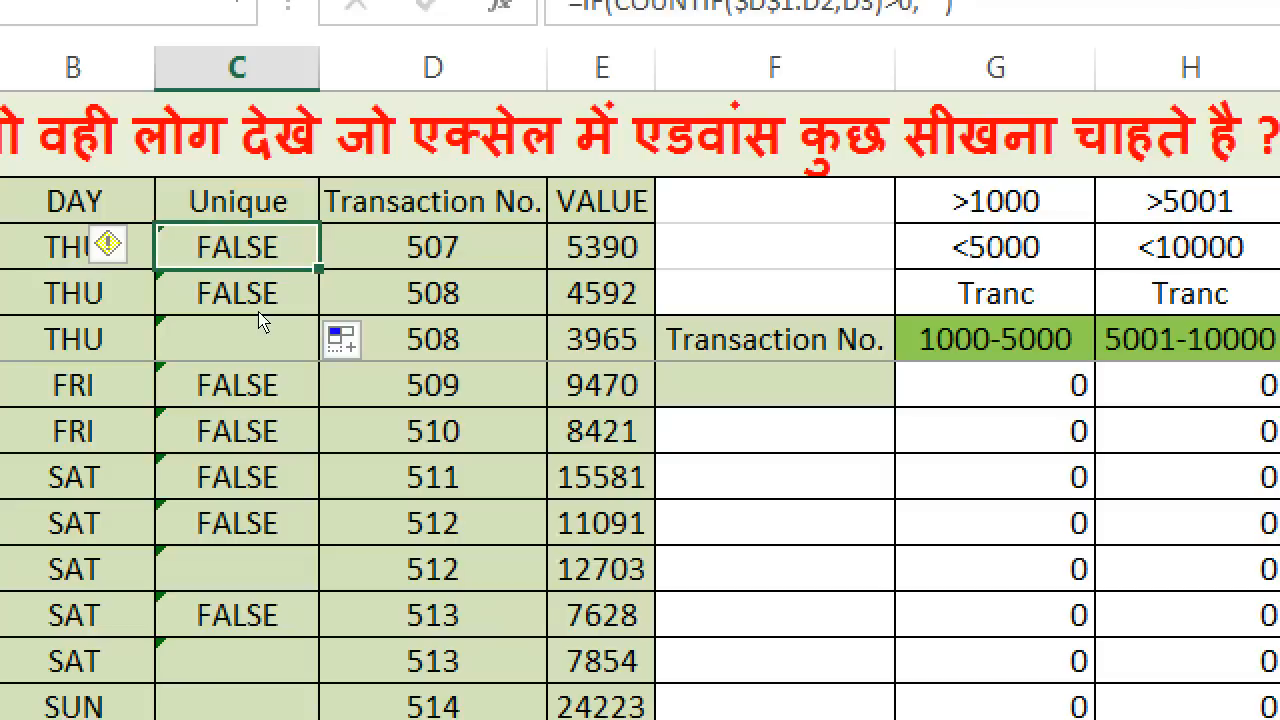
Step: Go from the transaction numbers to the empty Transaction No. summary list and select F6:F11
key("Right")
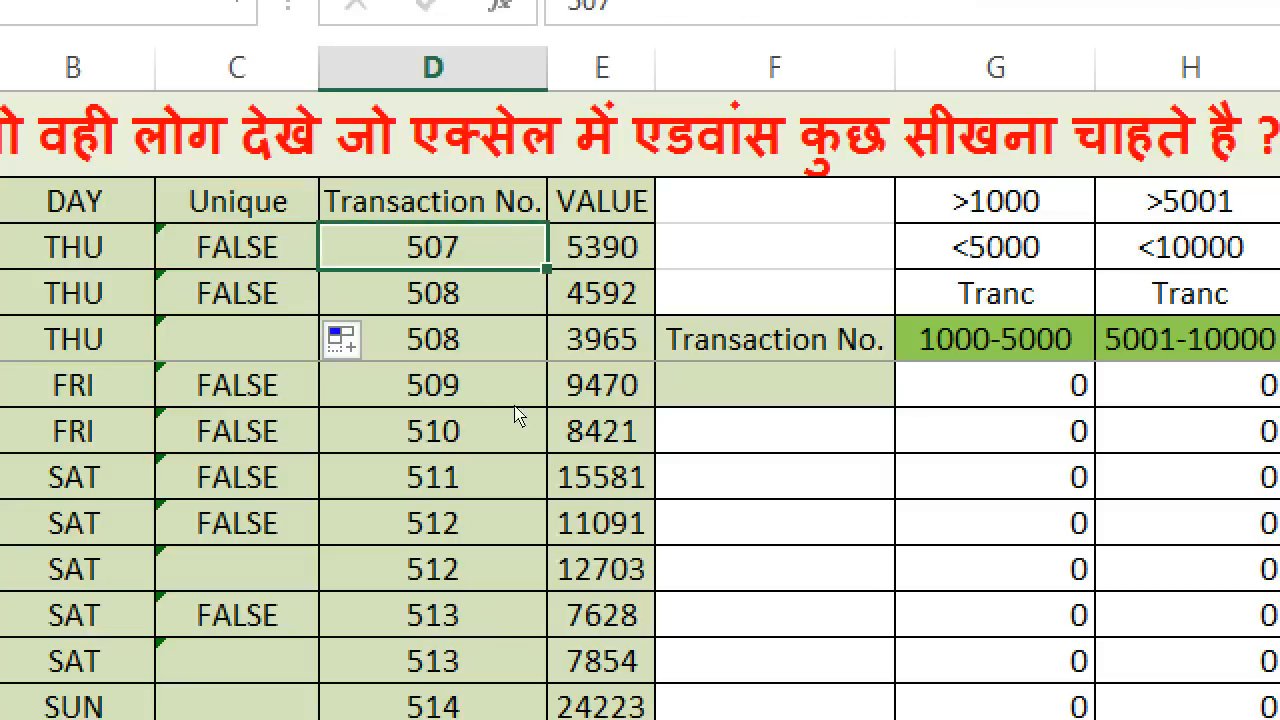
key("Right")
key("Right")
key("Down")
key("Down")
key("Down")
key("shift+Down")
key("shift+Down")
key("shift+Down")
key("shift+Down")
key("shift+Down")
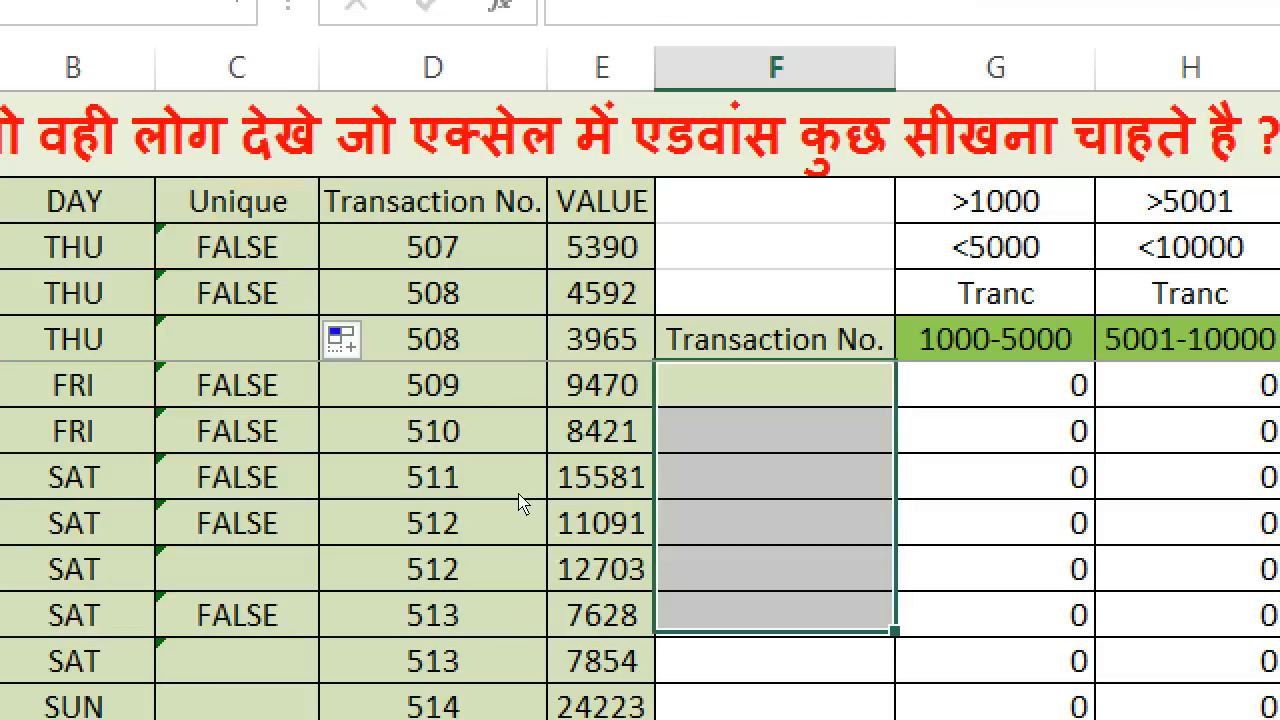
Step: Add MAX(C1:C2) as the value-if-false argument of the IF formula in C3
left_click(251, 356)
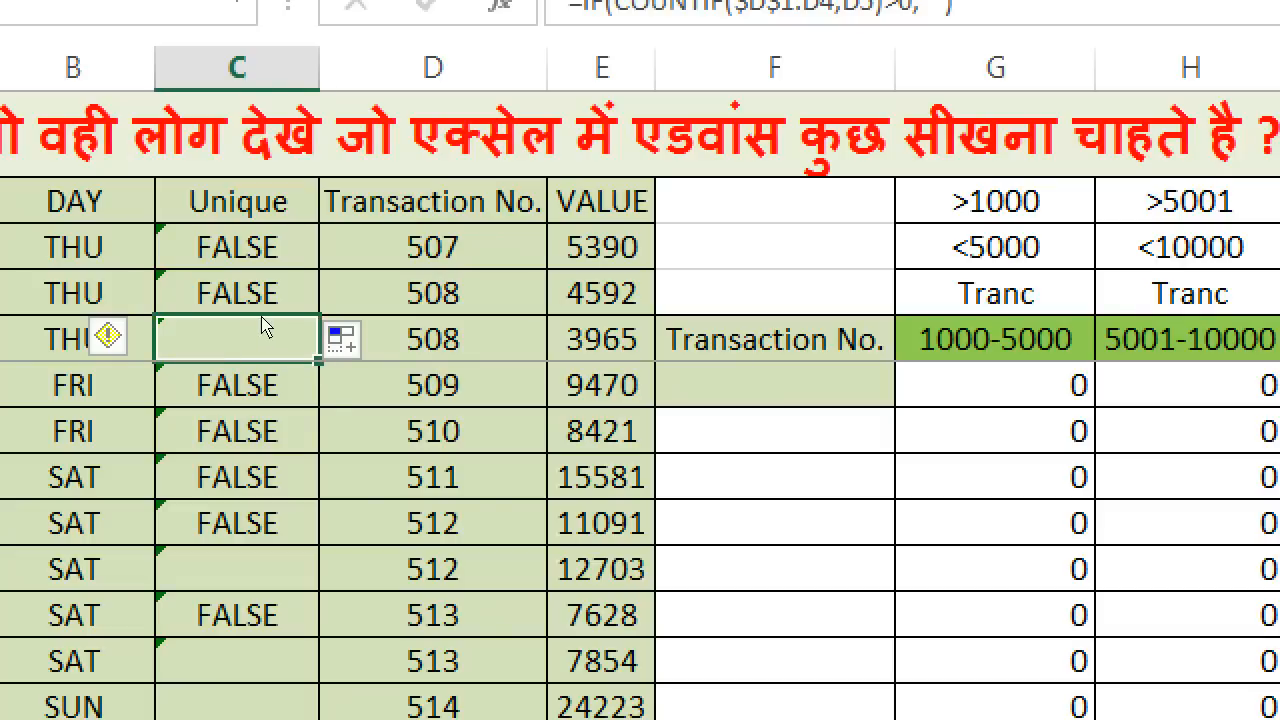
key("Up")
key("Up")
key("F2")
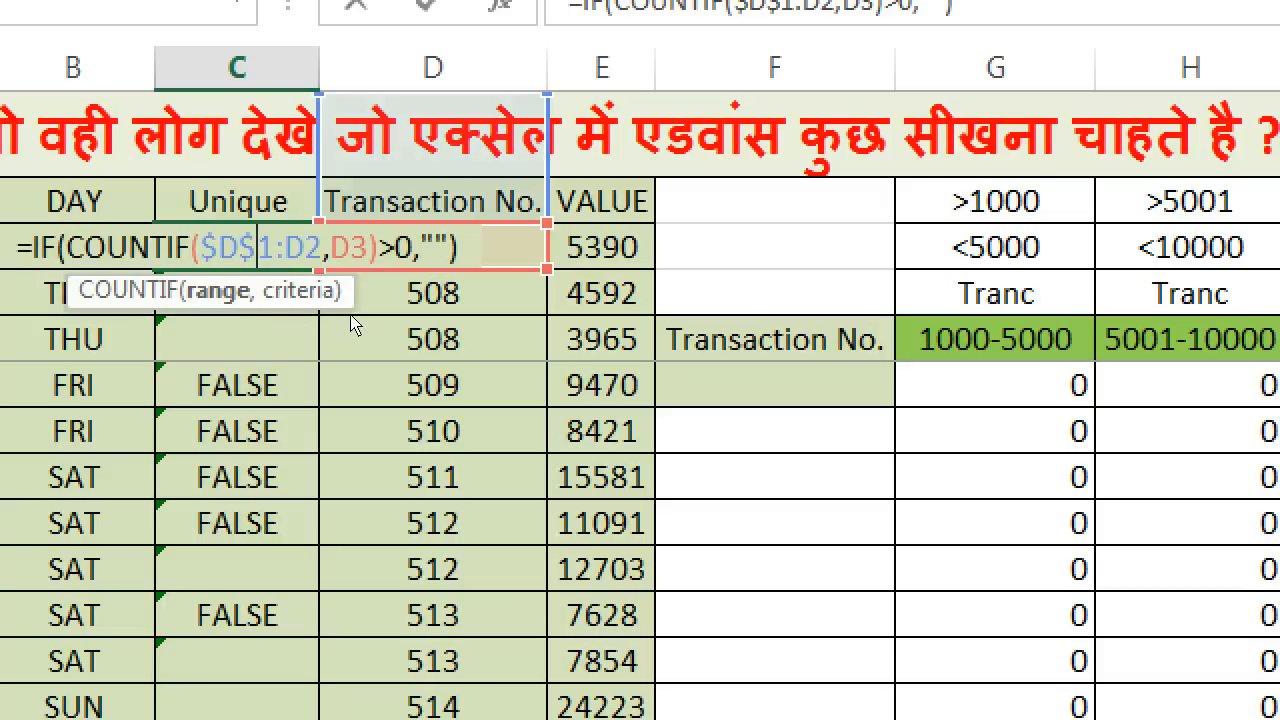
key("End")
key("Left")
type(",")
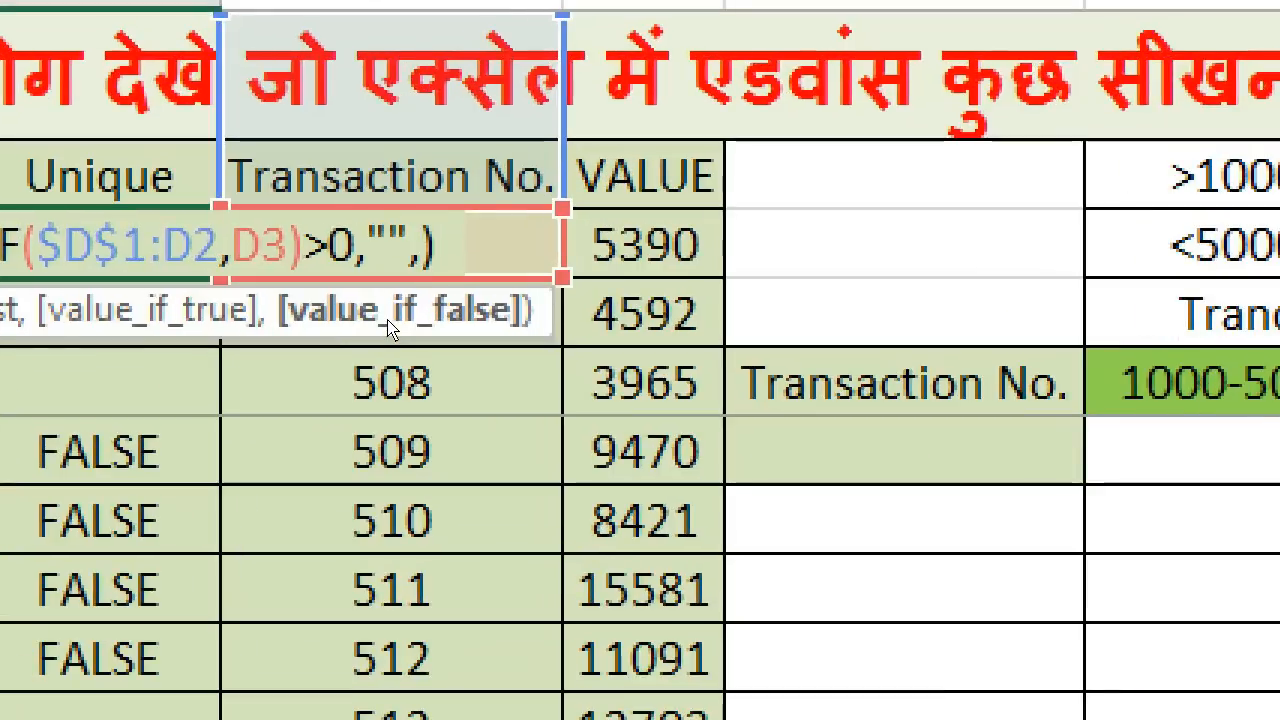
type("MAX")
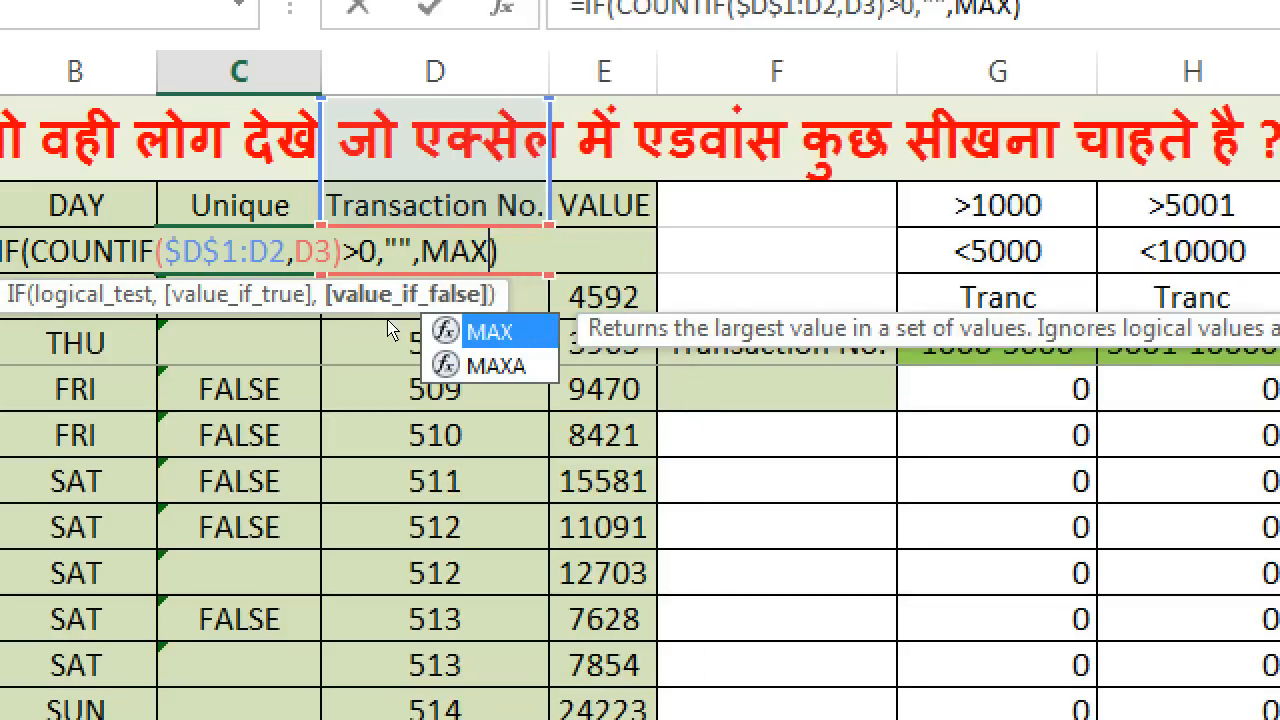
type("(")
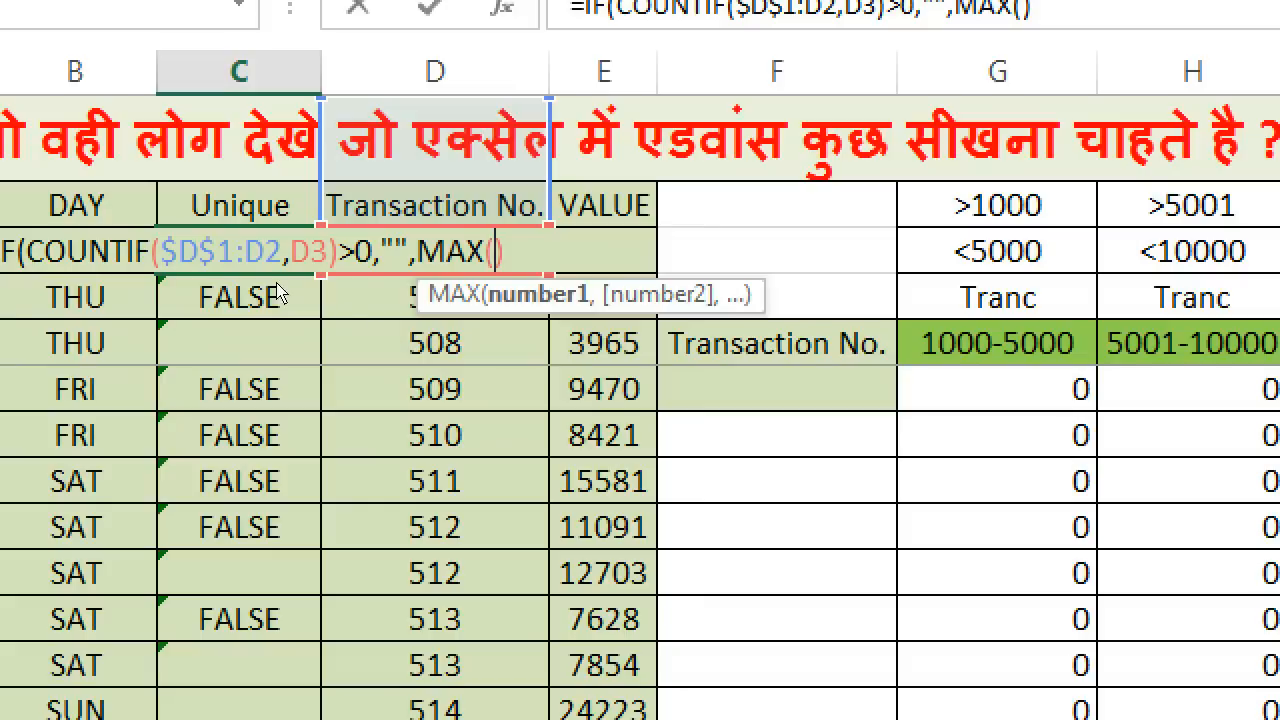
key("Up")
key("Up")
key("shift+Down")
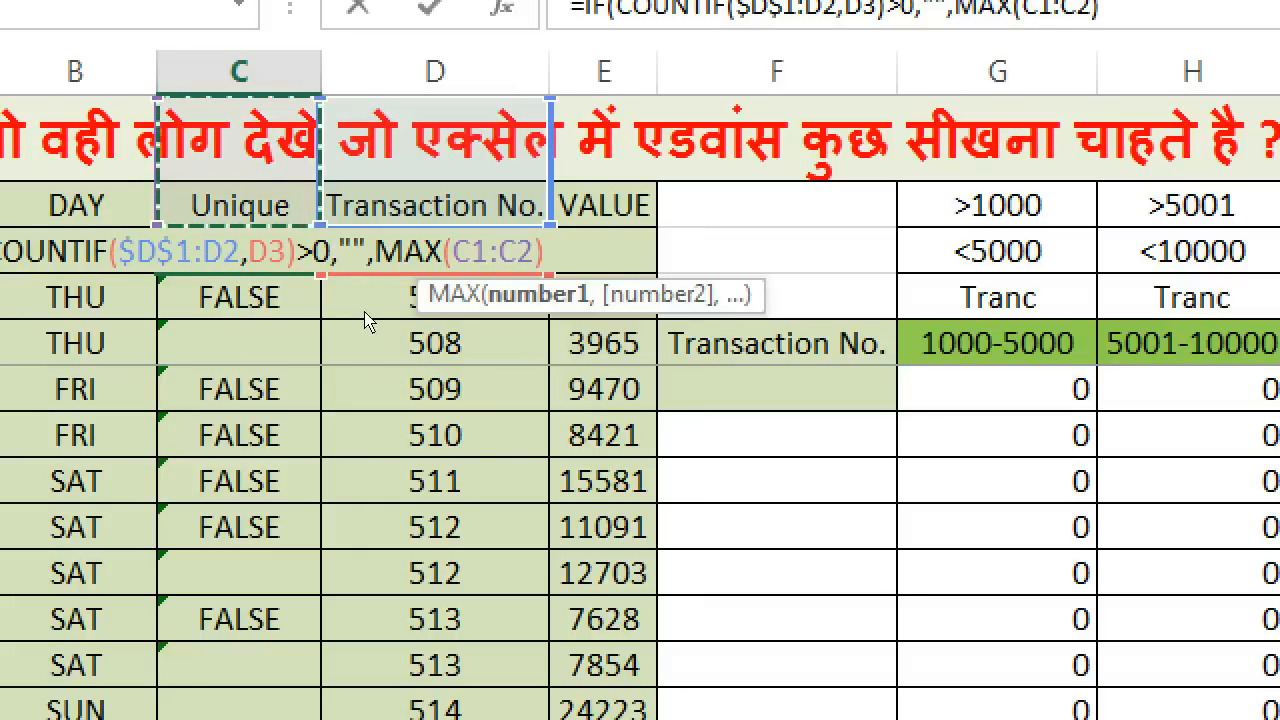
type(")")
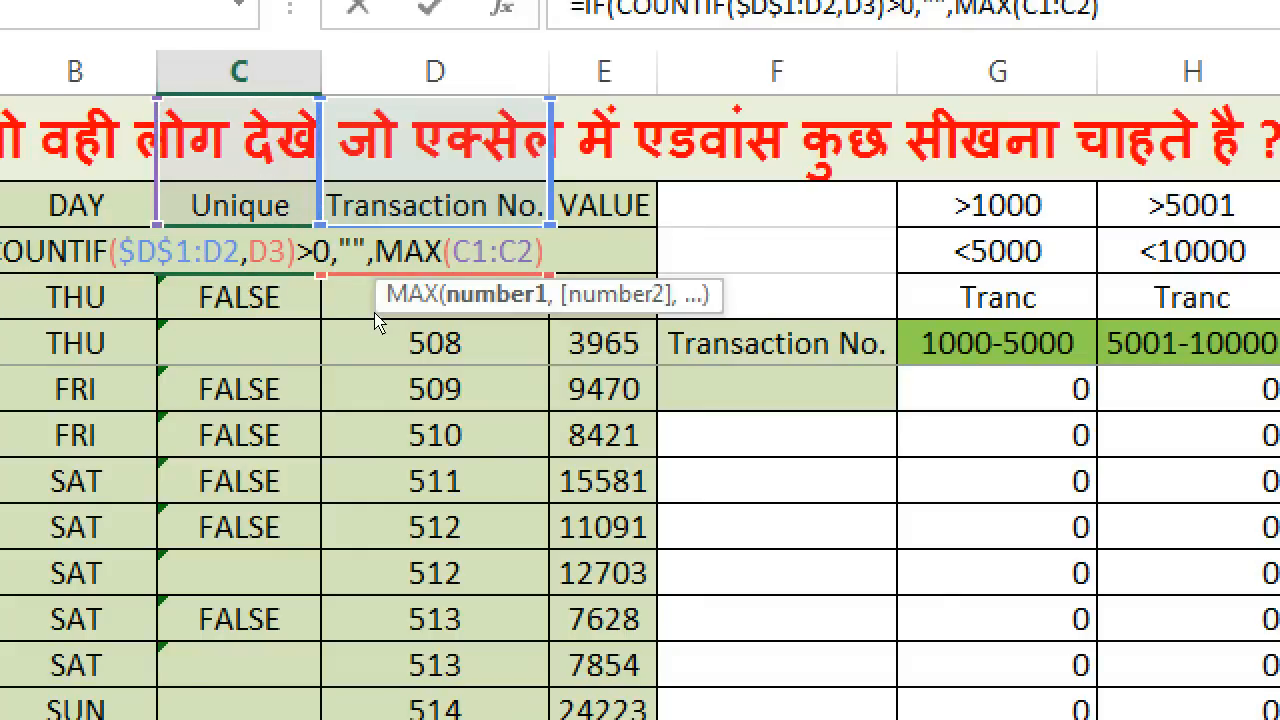
Step: Anchor the start of the MAX range as $C$1, add +1 after MAX, and enter the completed formula in C3
key("F4")
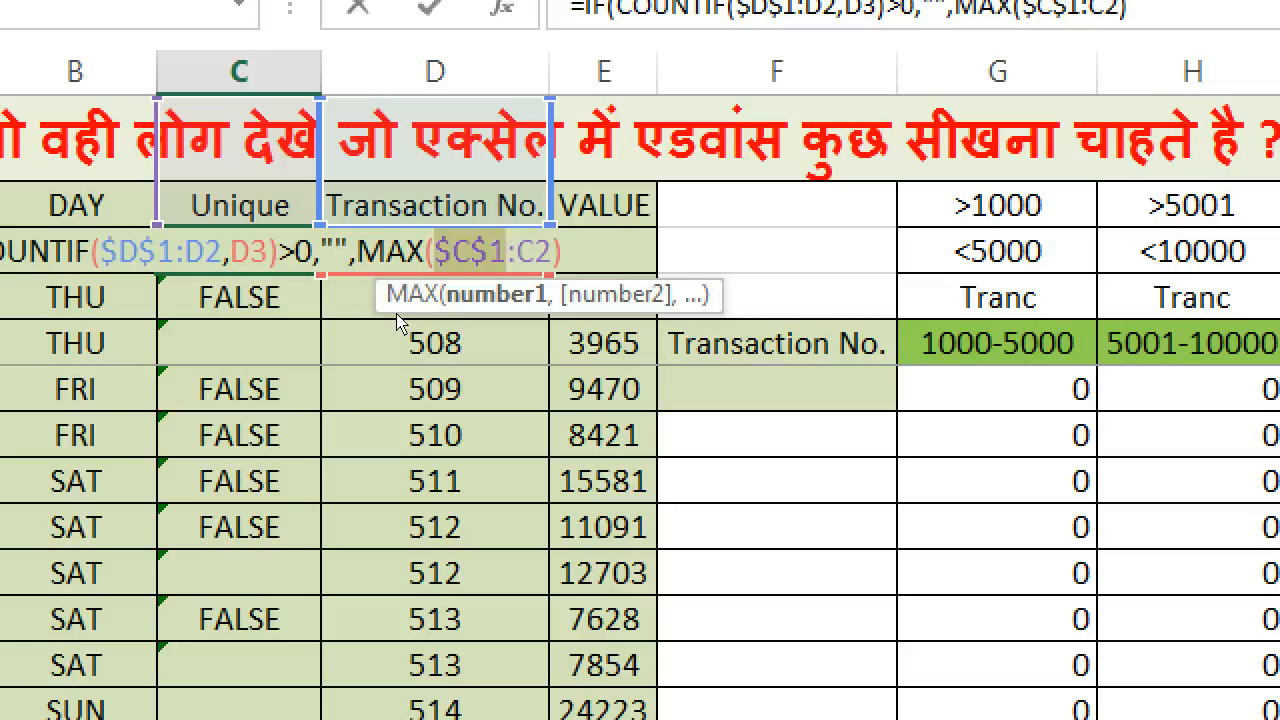
key("End")
key("Left")
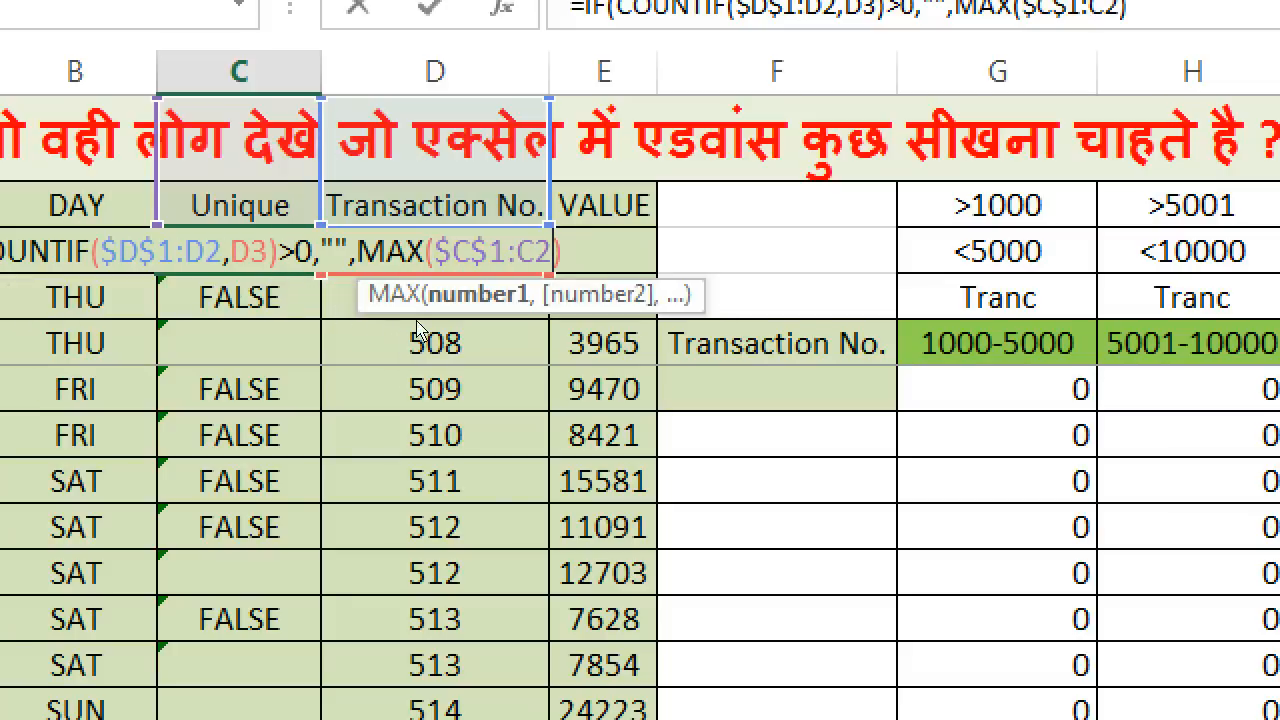
key("Right")
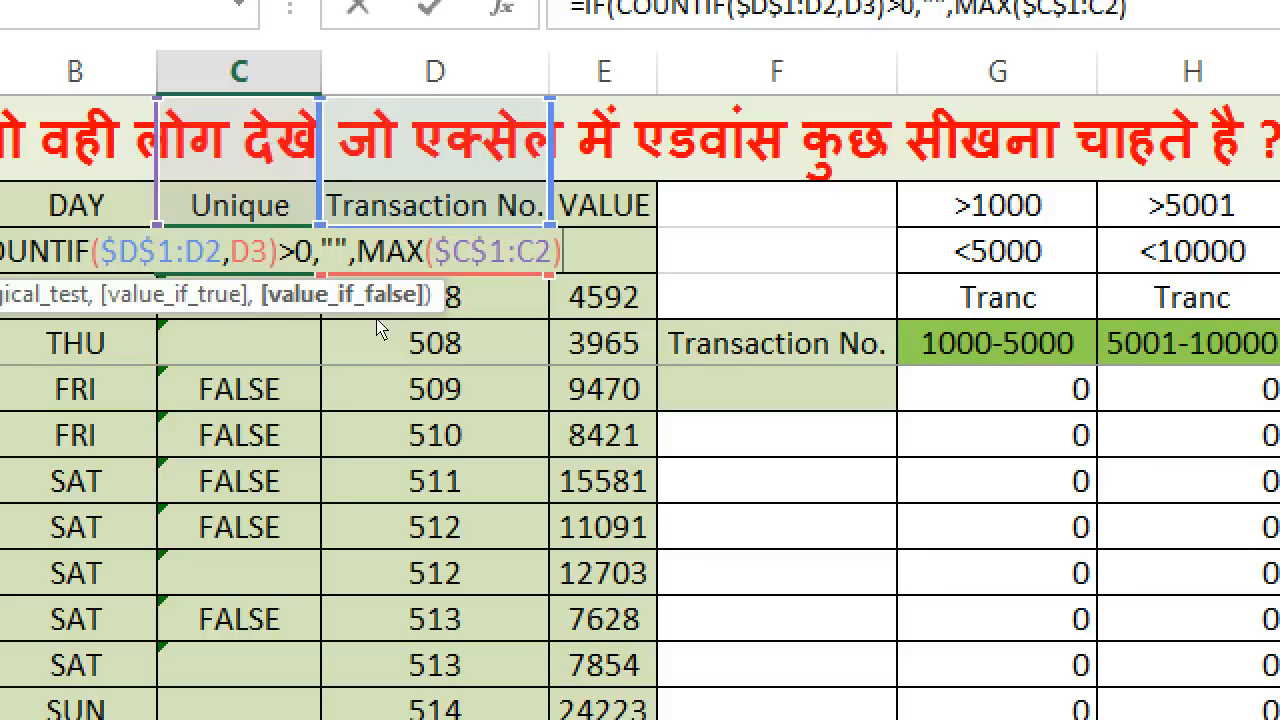
type("+1")
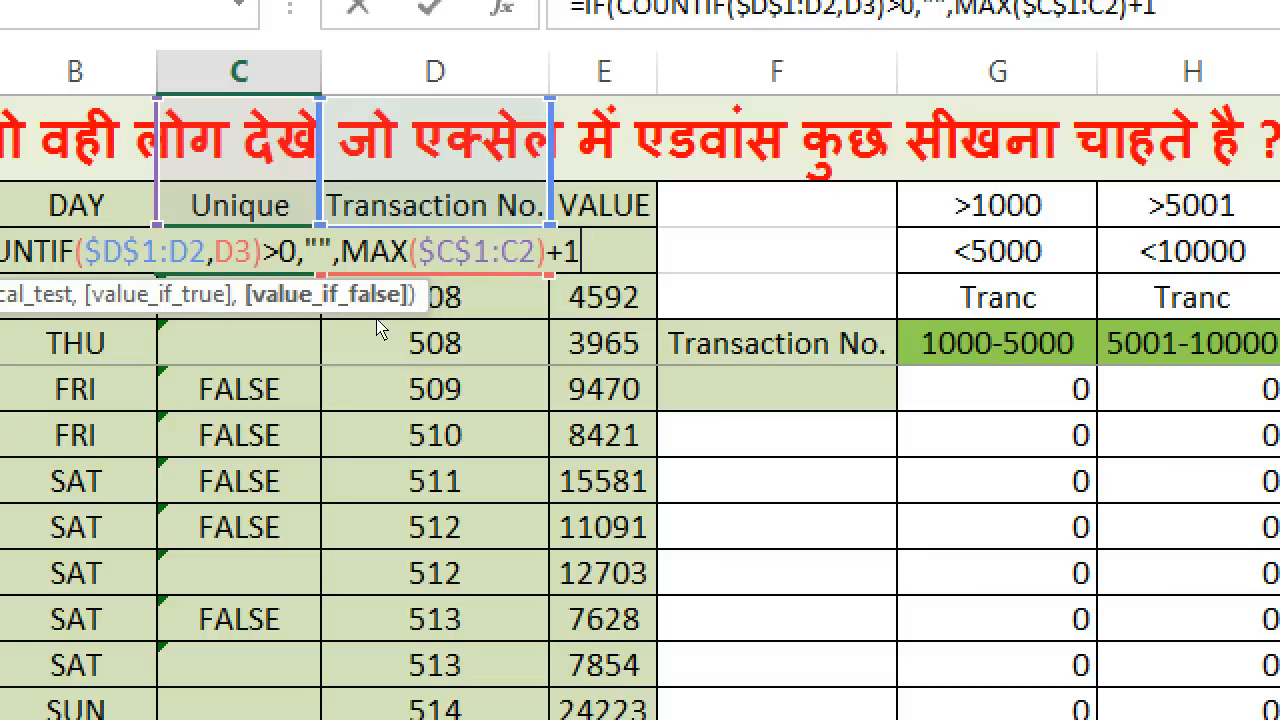
type(")")
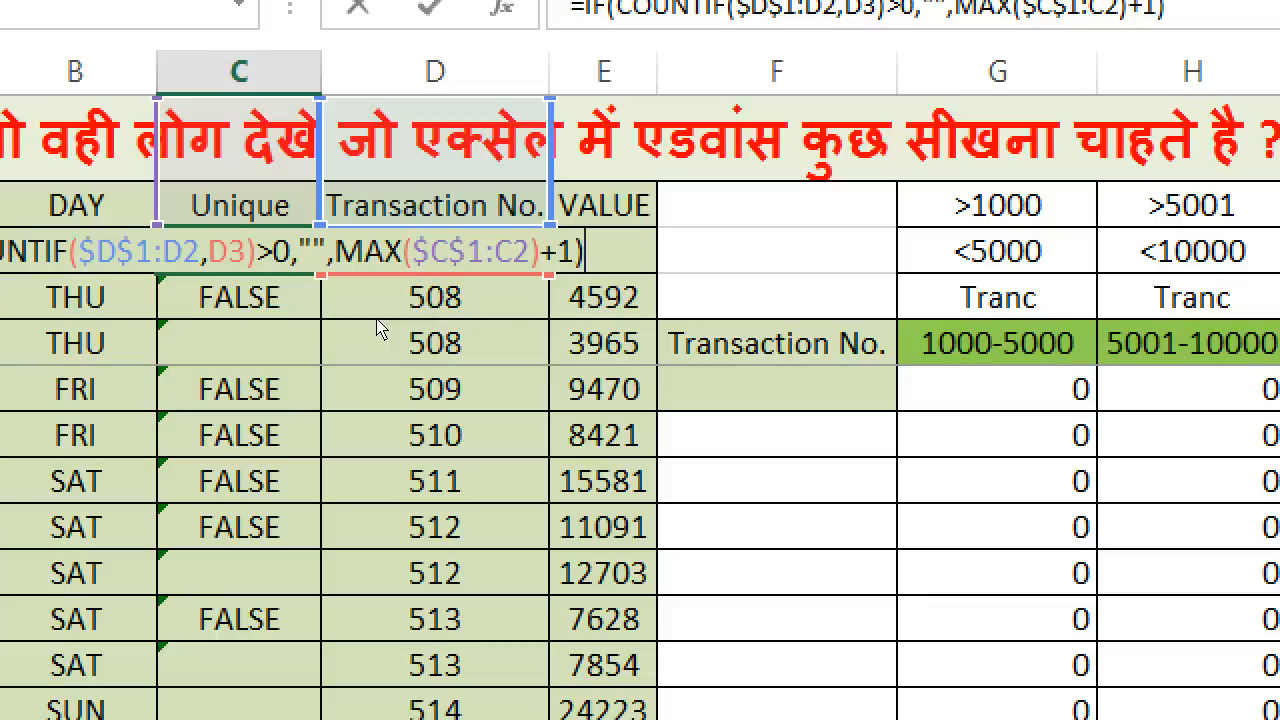
key("Return")
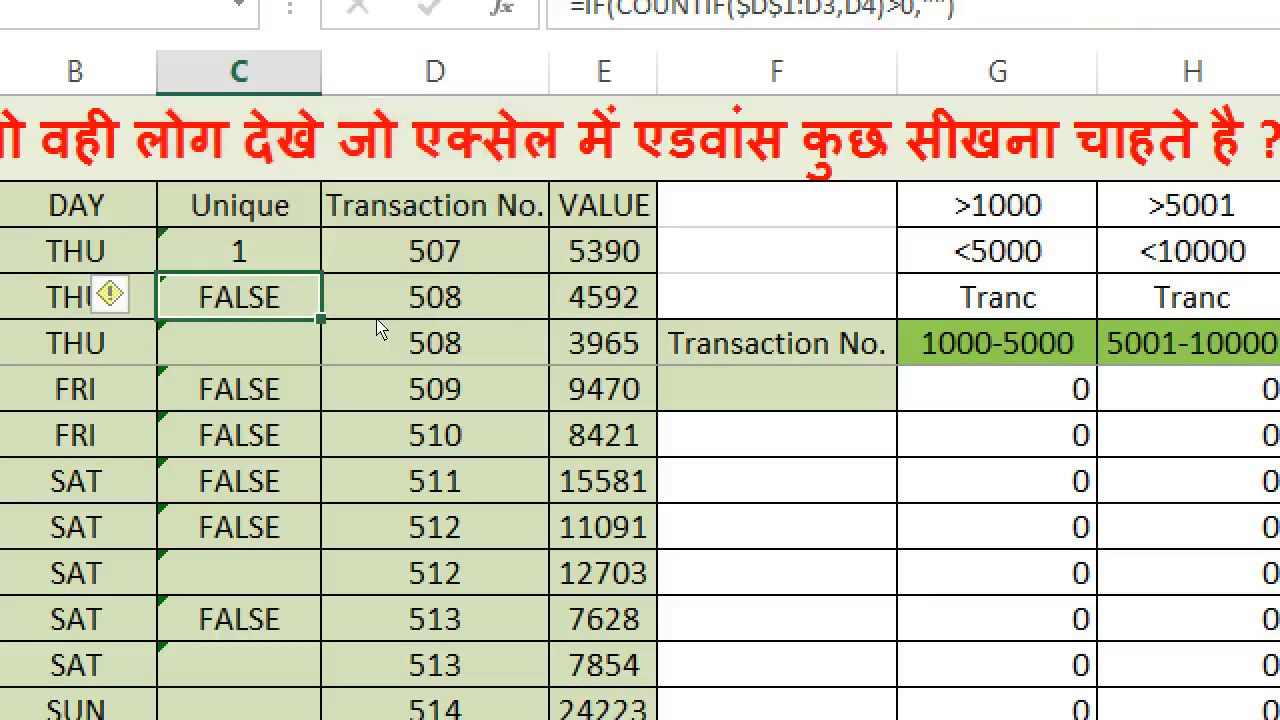
Step: Examine the cells above C3 and its formula through the MAX($C$1:C2)+1 part, leaving the formula unedited
key("Up")
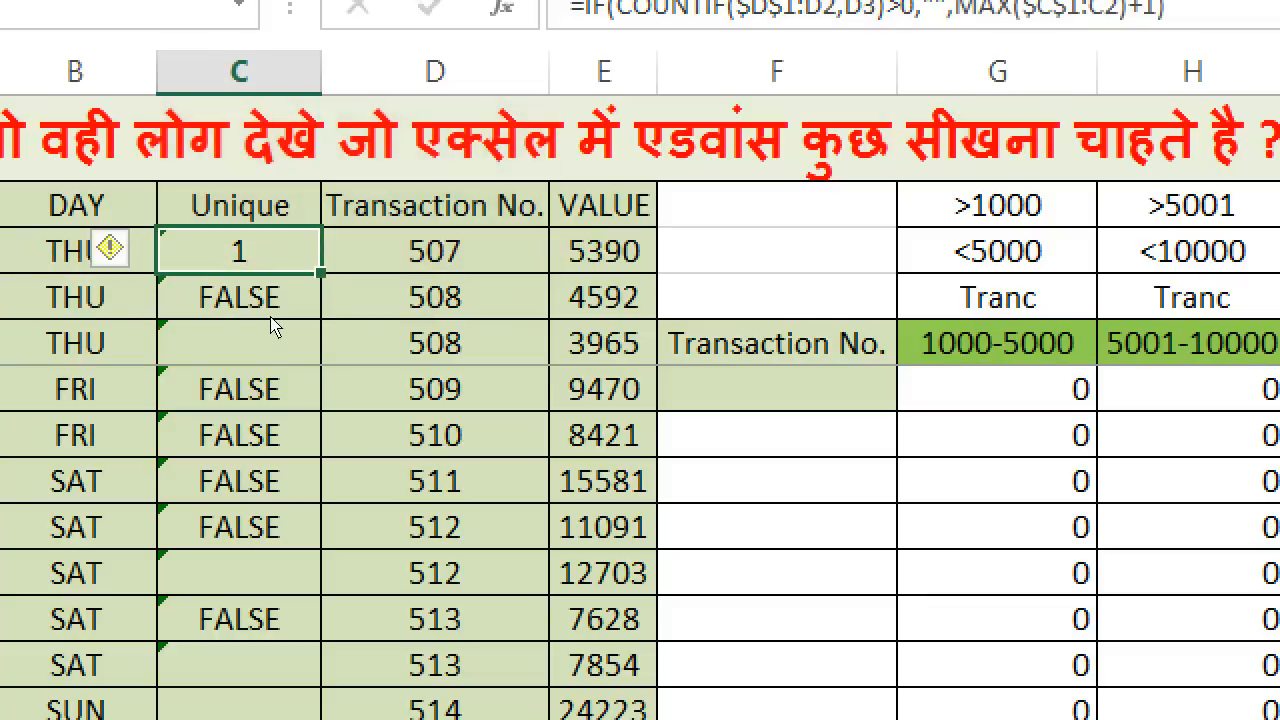
key("Up")
key("Up")
key("Down")
key("Down")
key("F2")
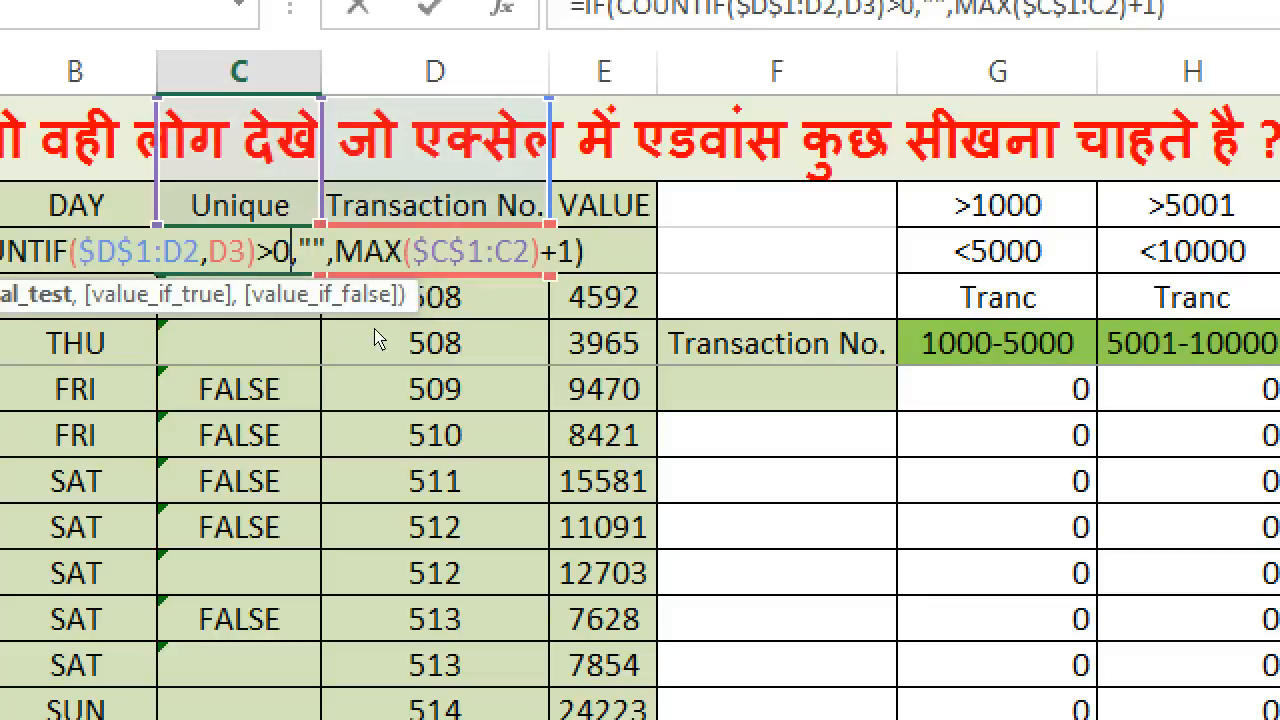
key("Right")
key("Right")
key("Right")
key("Right")
key("Right")
key("Right")
key("Right")
key("Right")
key("Right")
key("Right")
key("Right")
key("Right")
key("Right")
key("Right")
key("Right")
key("Right")
key("Right")
key("Right")
key("Right")
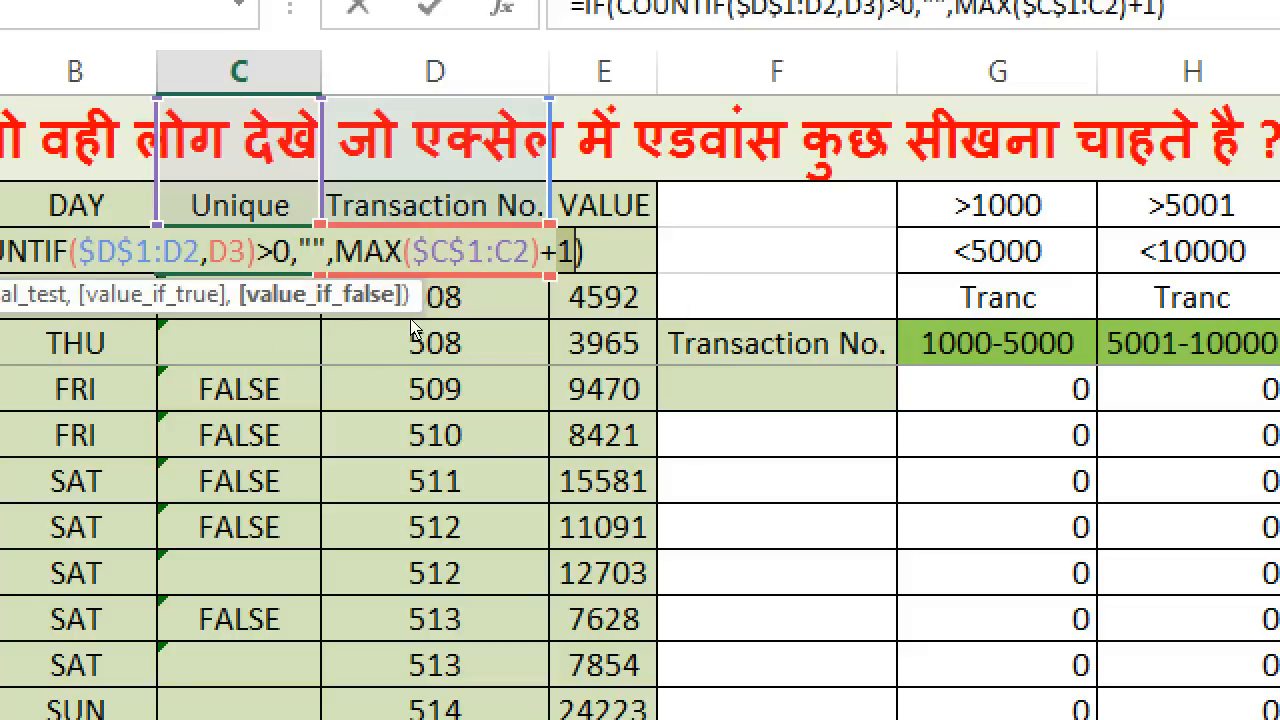
key("Escape")
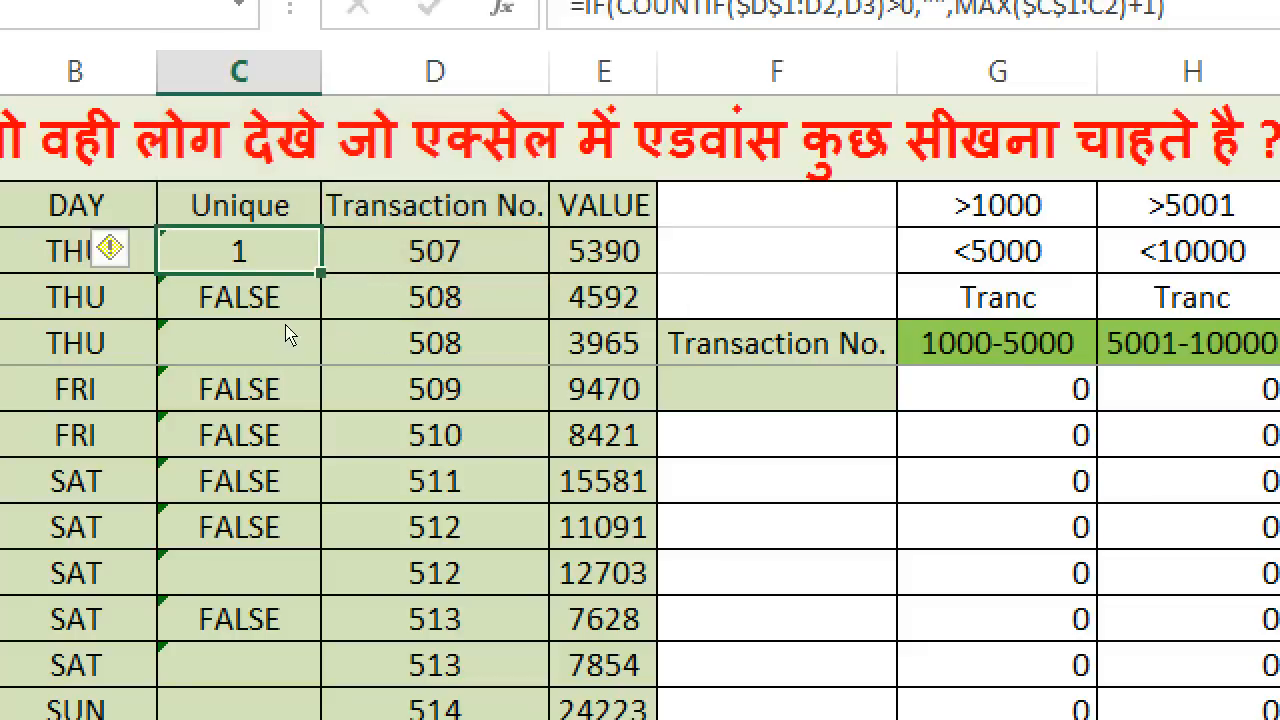
Step: Fill the completed IF formula from C3 down to C12 in the Unique column
left_click_drag(320, 273, 284, 680)
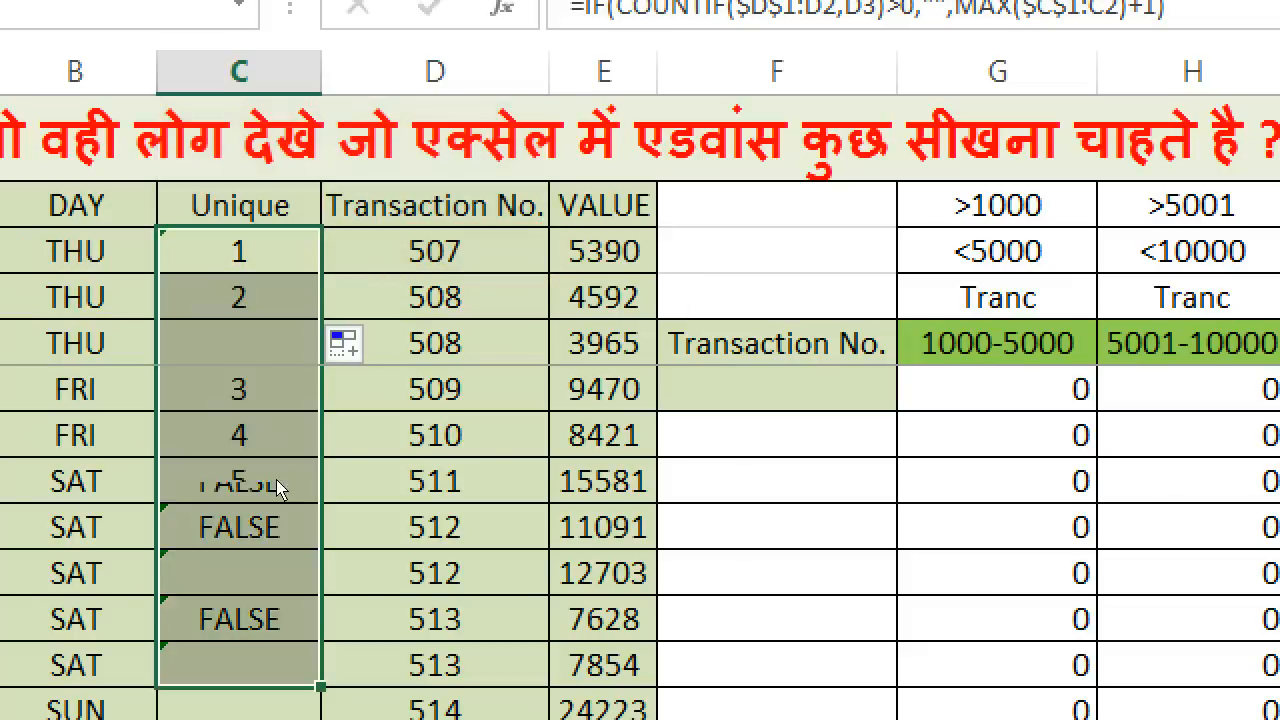
left_click(264, 358)
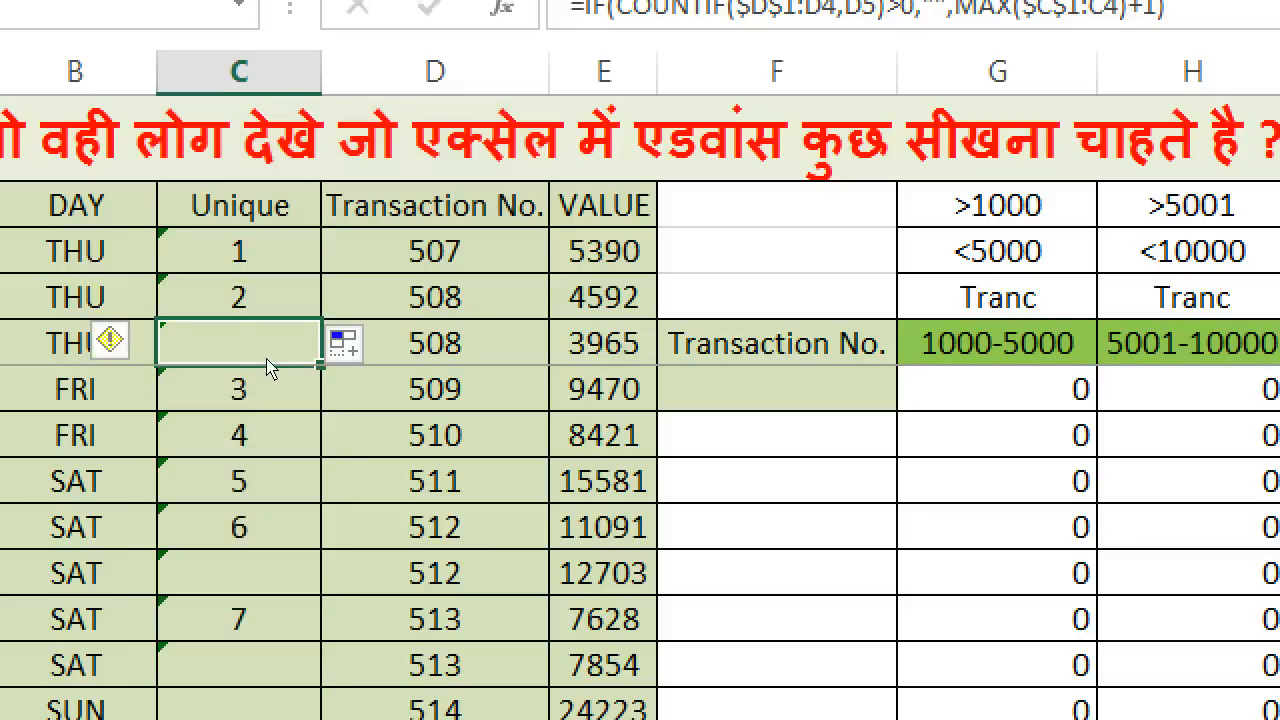
Step: Examine the logical test, the empty-text value and the MAX part of the formula in C3 without changing it
double_click(272, 251)
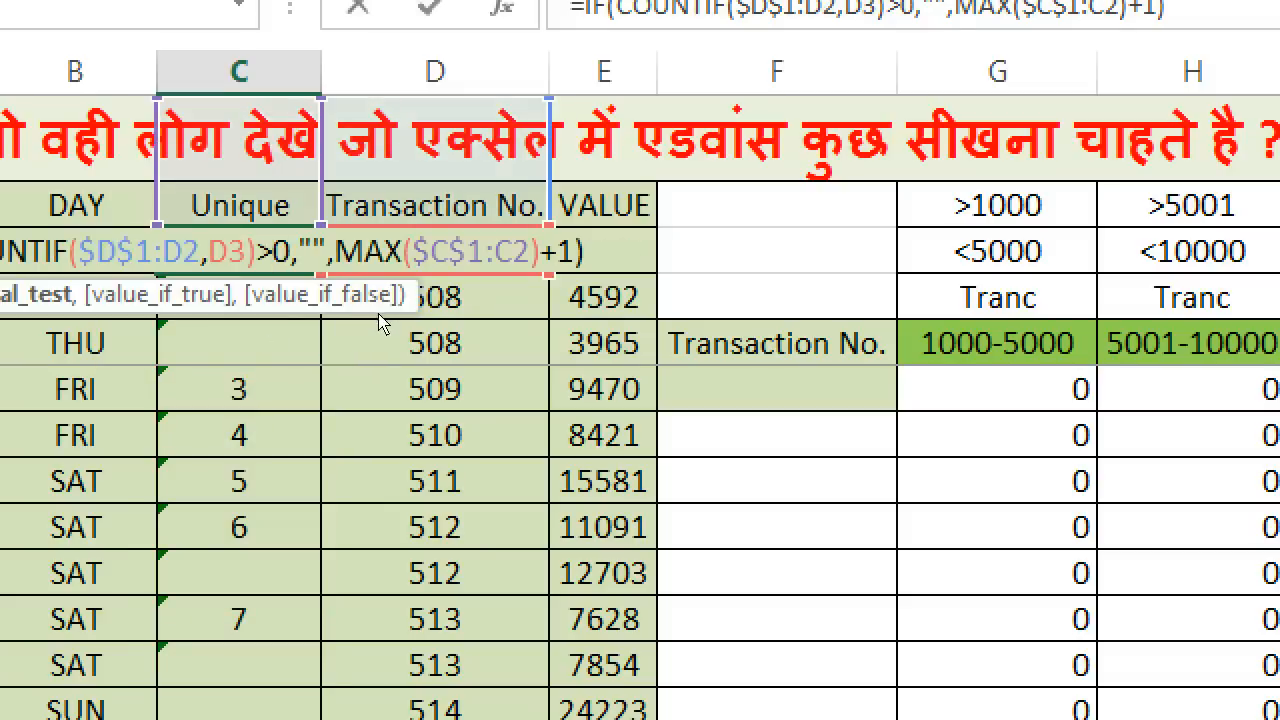
key("Right")
key("Right")
key("shift+Right")
key("shift+Right")
key("shift+Left")
key("shift+Left")
key("shift+Left")
key("shift+Left")
key("shift+Left")
key("shift+Left")
key("shift+Left")
key("shift+Left")
key("shift+Left")
key("shift+Left")
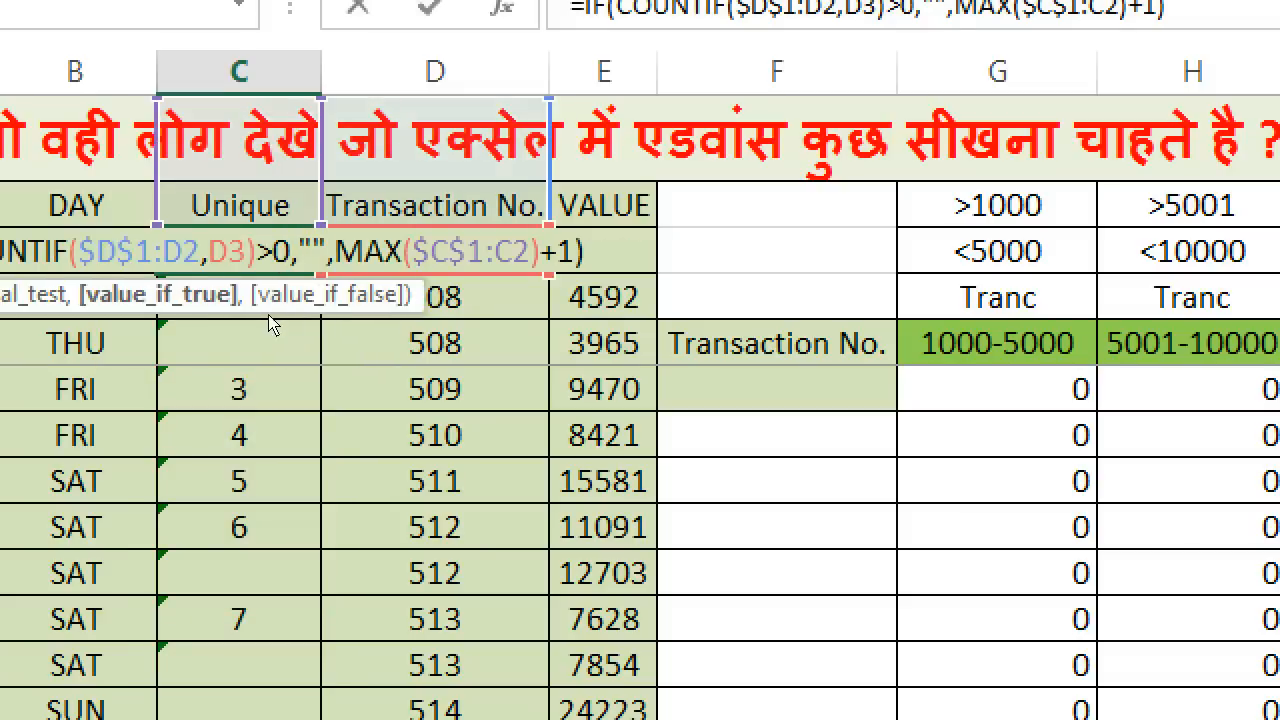
left_click(290, 251)
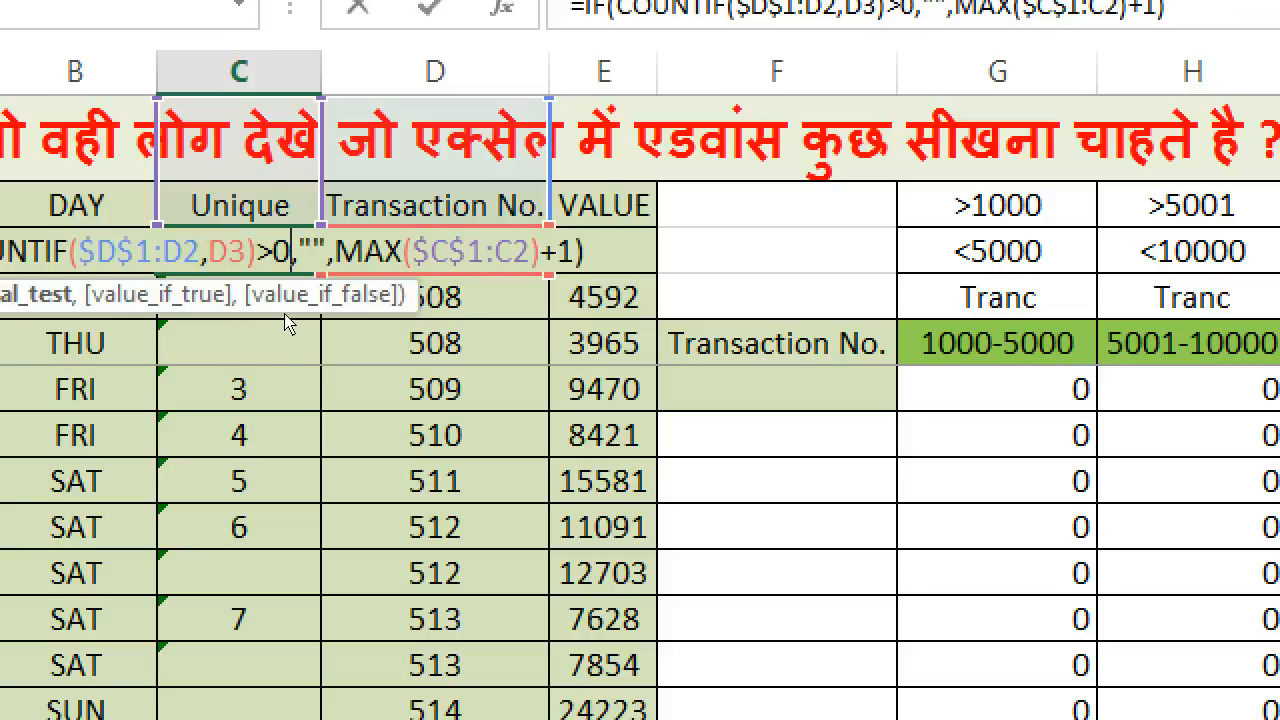
left_click_drag(312, 251, 466, 251)
key("shift+Right")
key("shift+Right")
key("shift+Right")
key("shift+Right")
key("shift+Right")
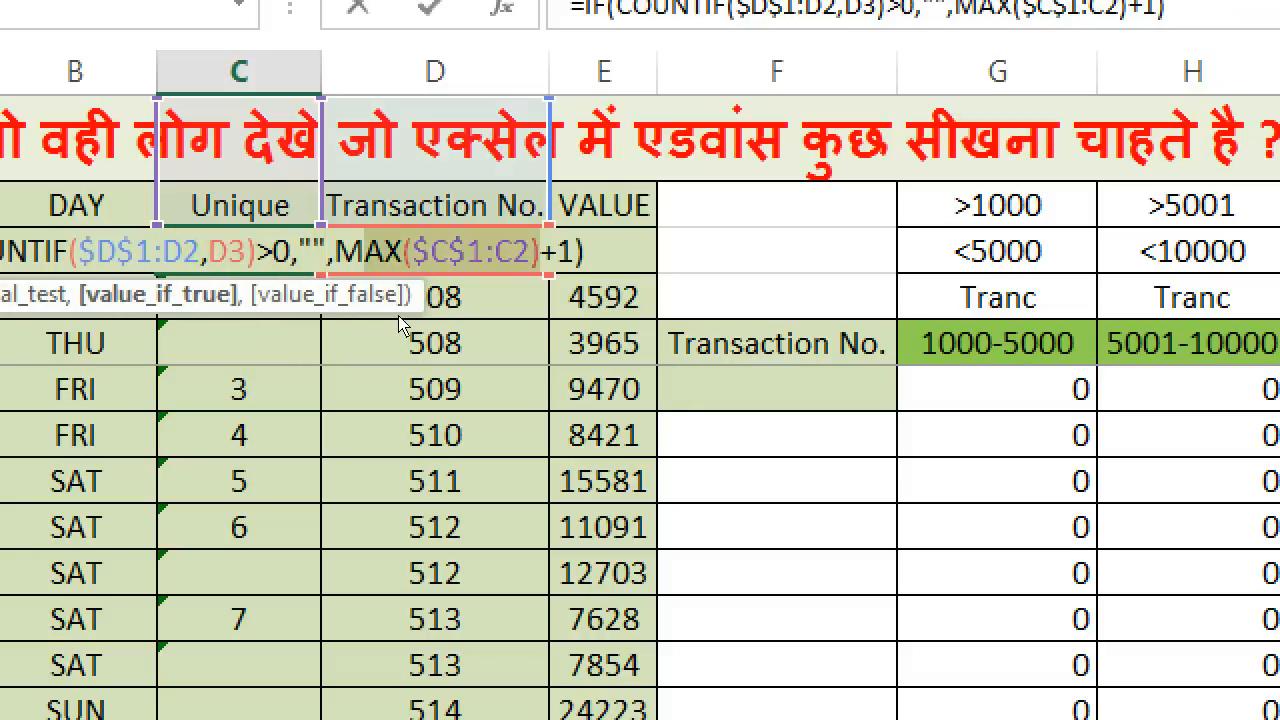
key("Escape")
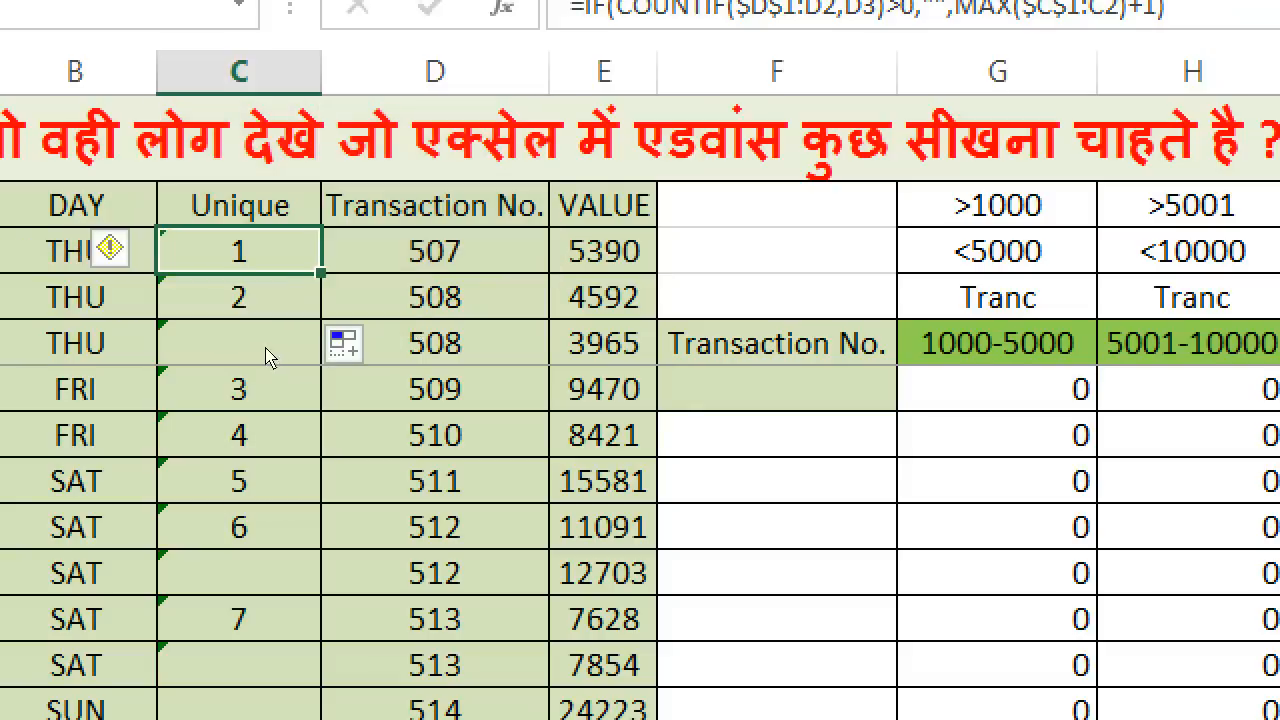
Step: Examine the MAX($C$1:C3)+1 part of the formula in C4 and keep the formula as it is
key("Down")
key("F2")
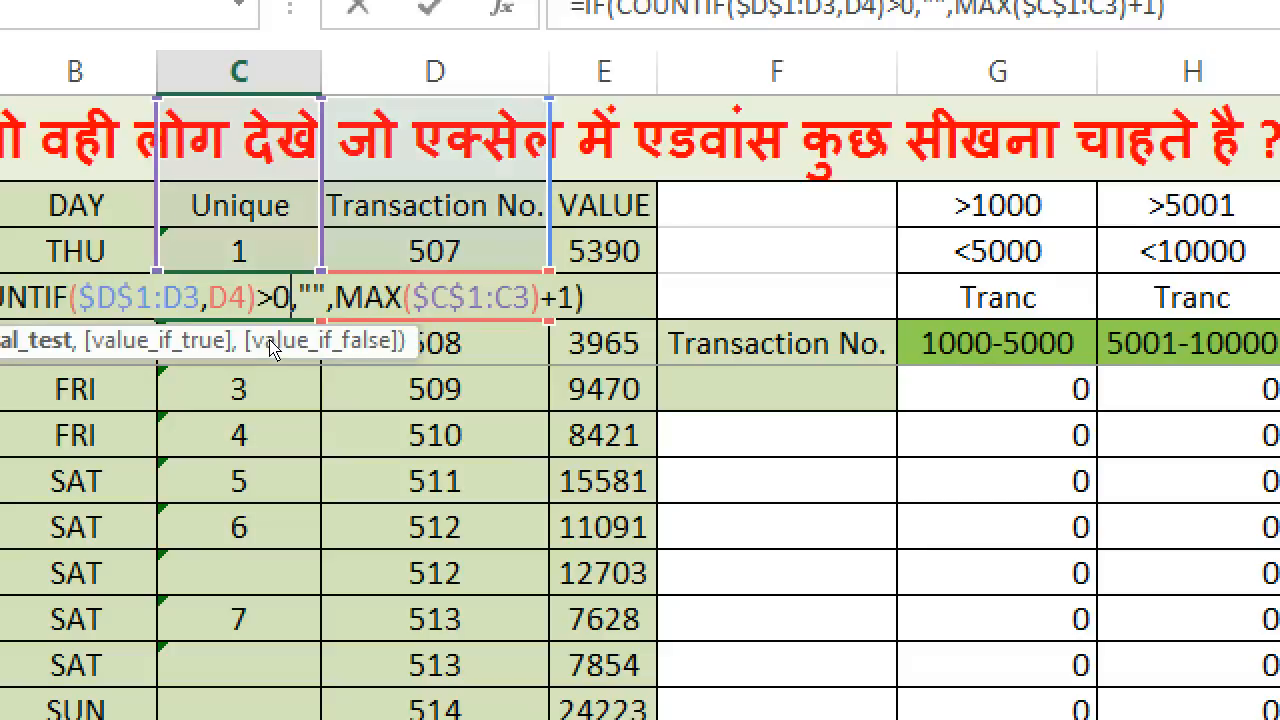
key("shift+Right")
key("shift+Right")
key("shift+Right")
key("shift+Right")
key("shift+Right")
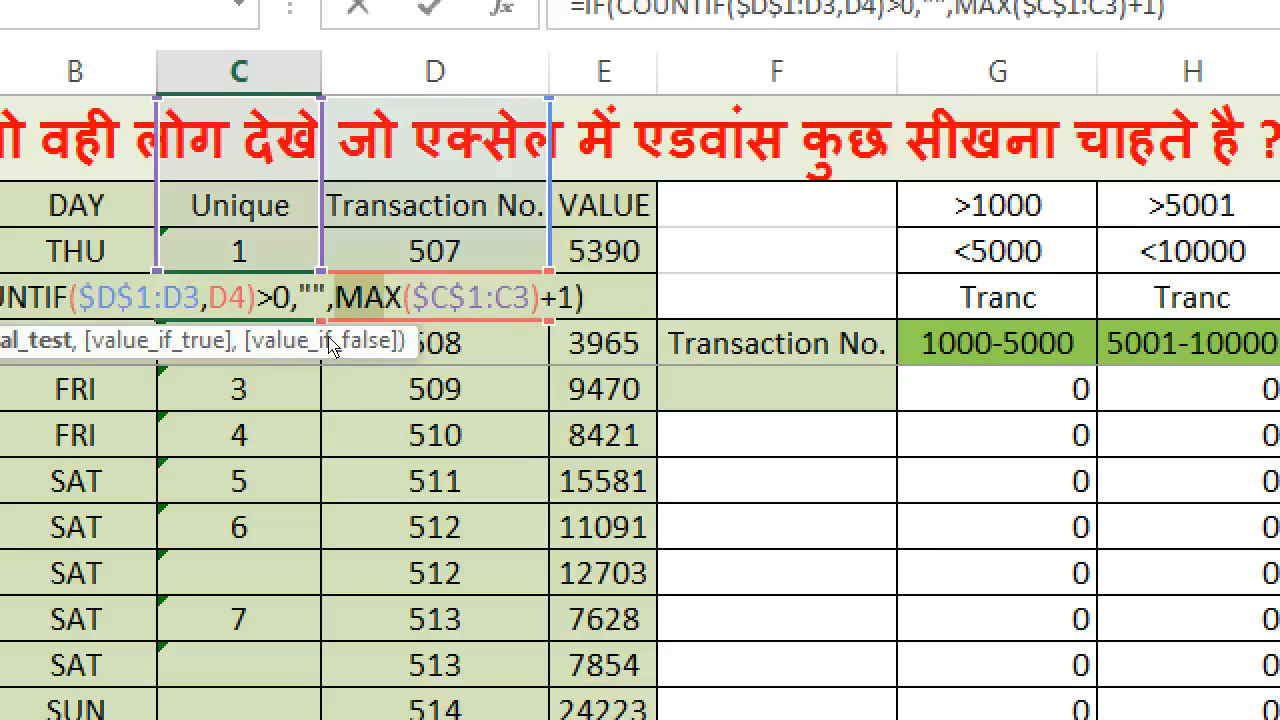
key("shift+Right")
key("Right")
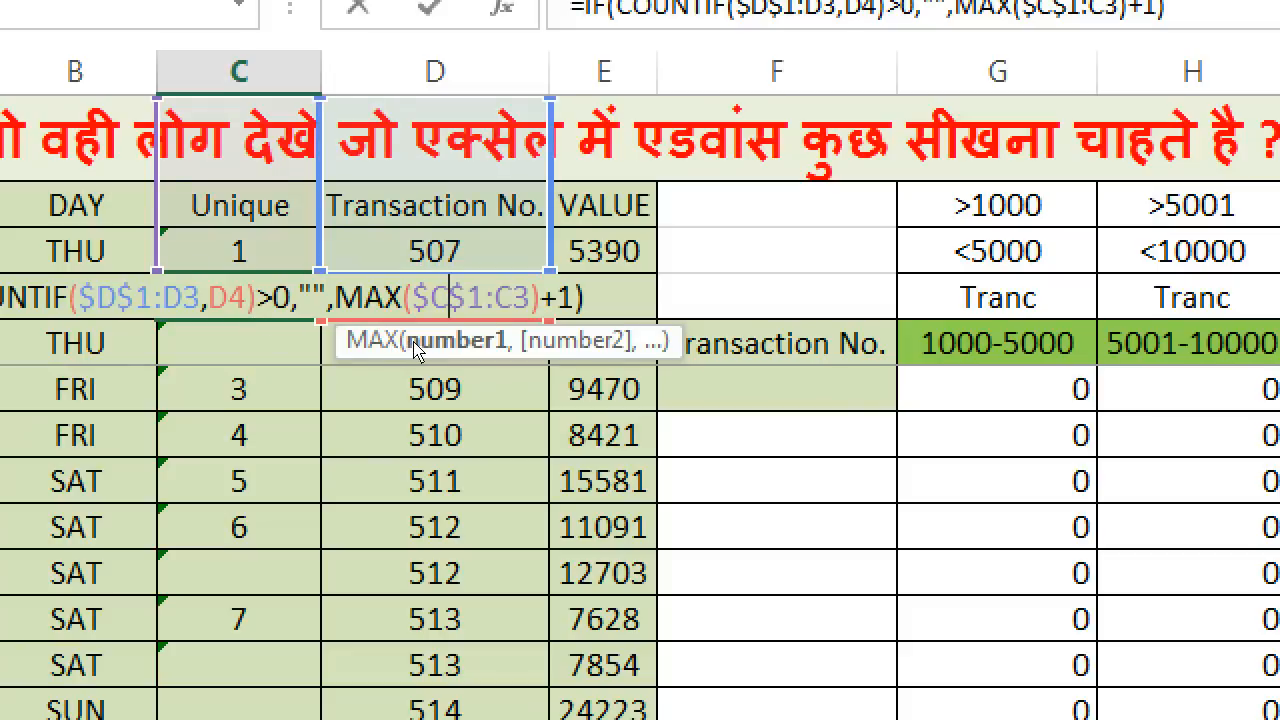
key("ctrl+Return")
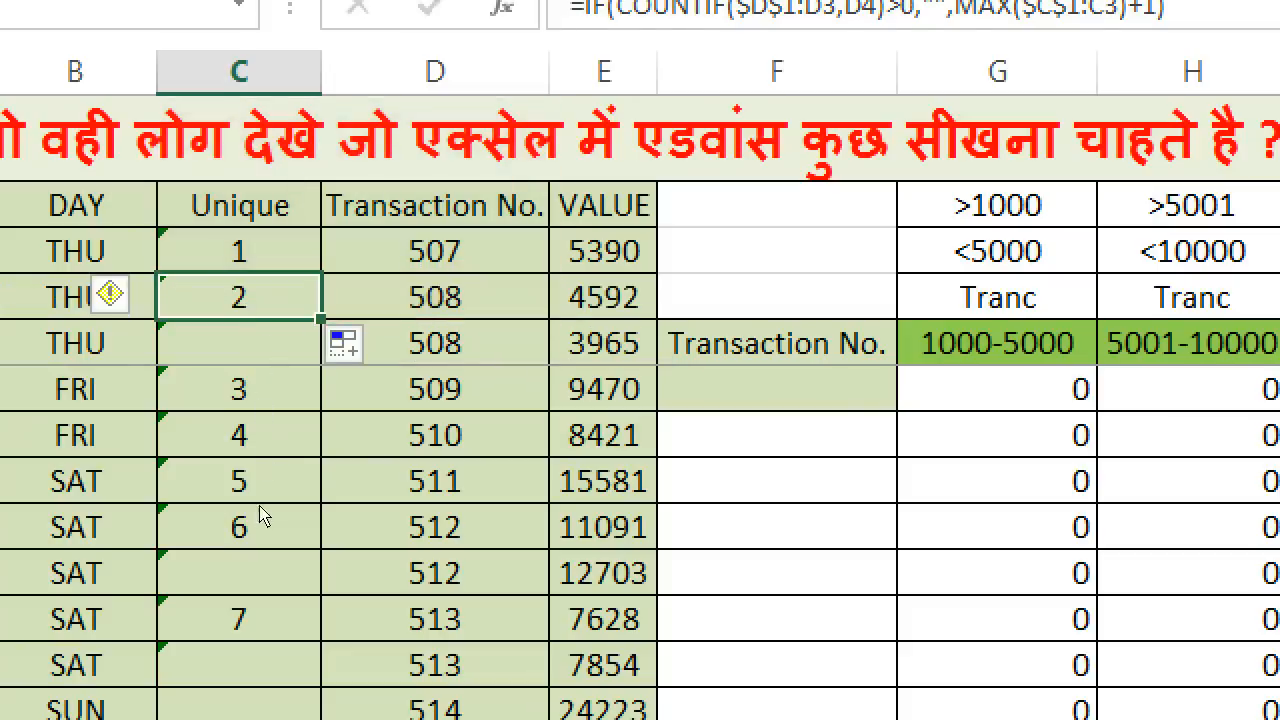
Step: Inspect the ranges referenced by the formula in C11 and return to that cell
double_click(265, 620)
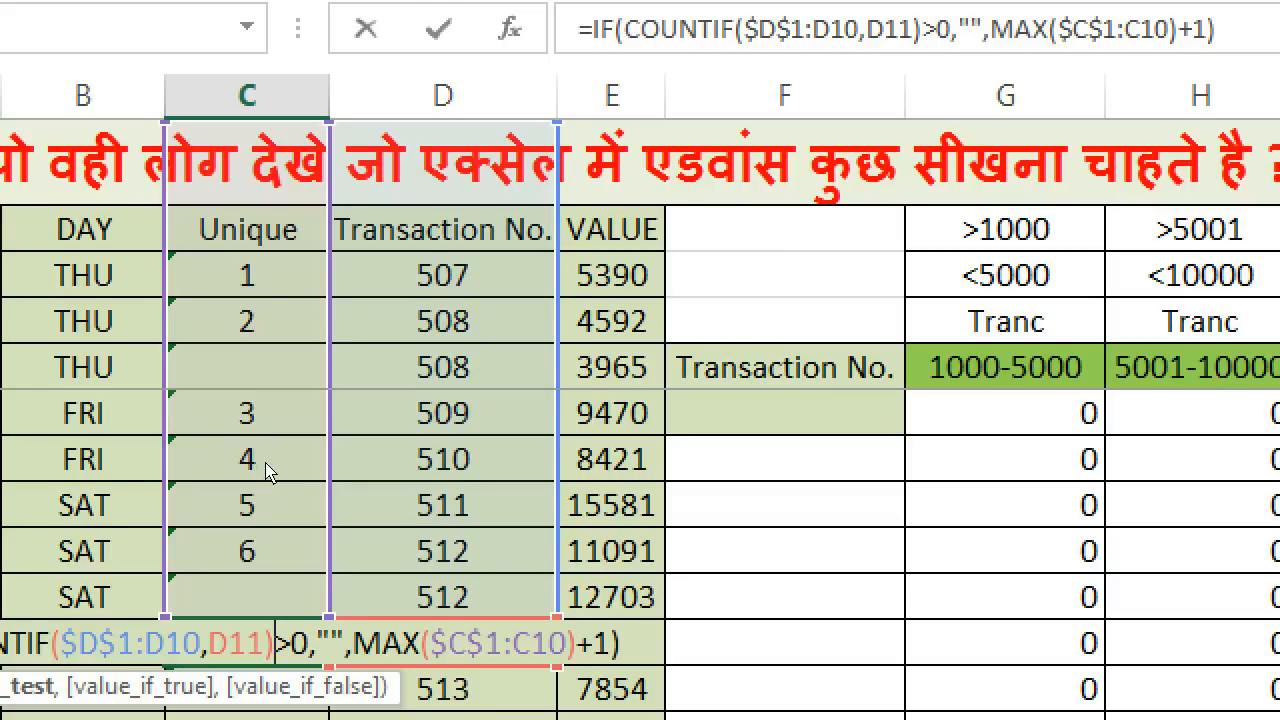
key("Return")
key("Up")
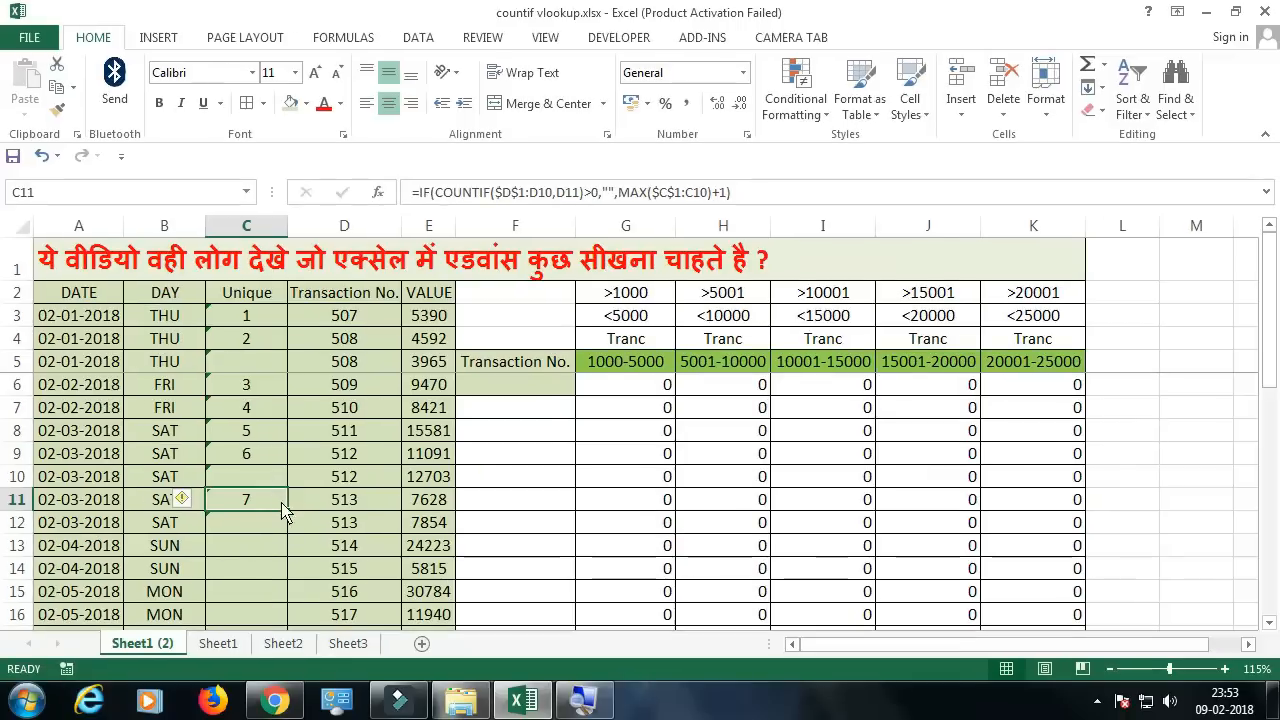
Step: Fill the Unique formula from C11 down column C past the last dated transaction row
left_click_drag(288, 512, 292, 588)
scroll(306, 549, "up", 5)
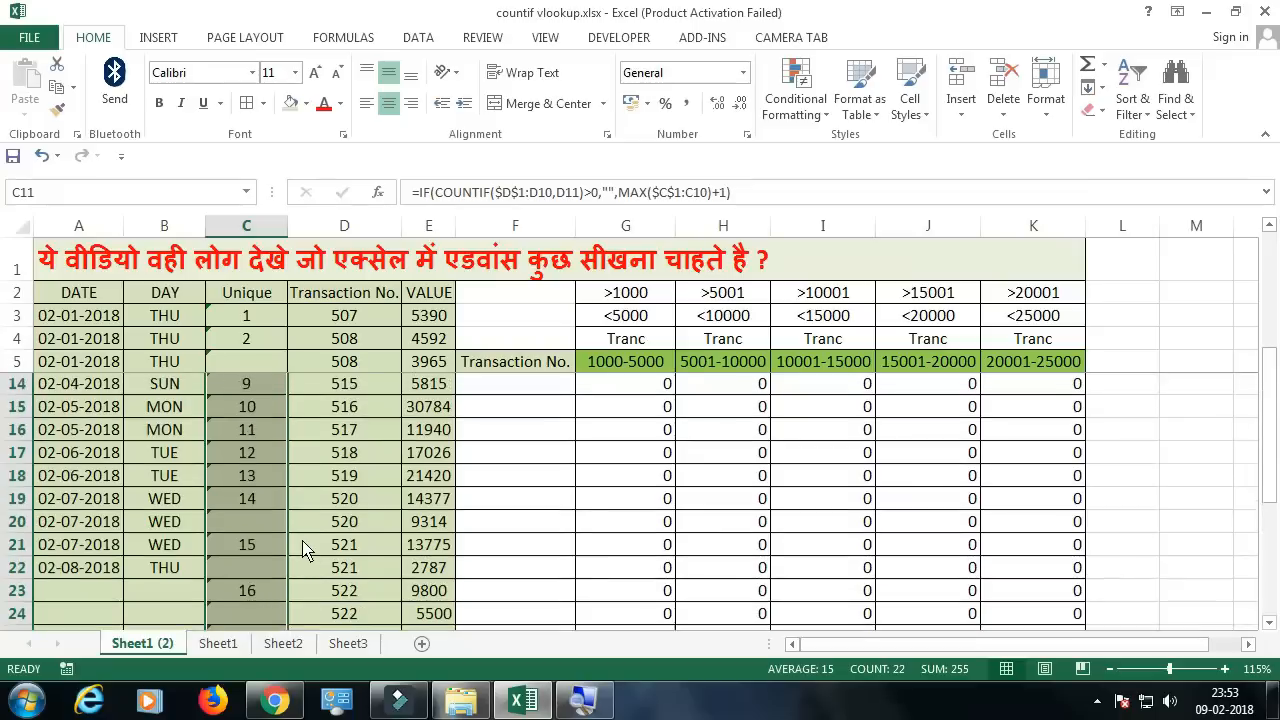
Step: Clear the surplus transaction numbers and values in columns D and E from row 23 downward
scroll(306, 549, "down", 4)
left_click_drag(344, 522, 346, 558)
left_click_drag(344, 478, 440, 596)
key("Delete")
scroll(391, 543, "up", 2)
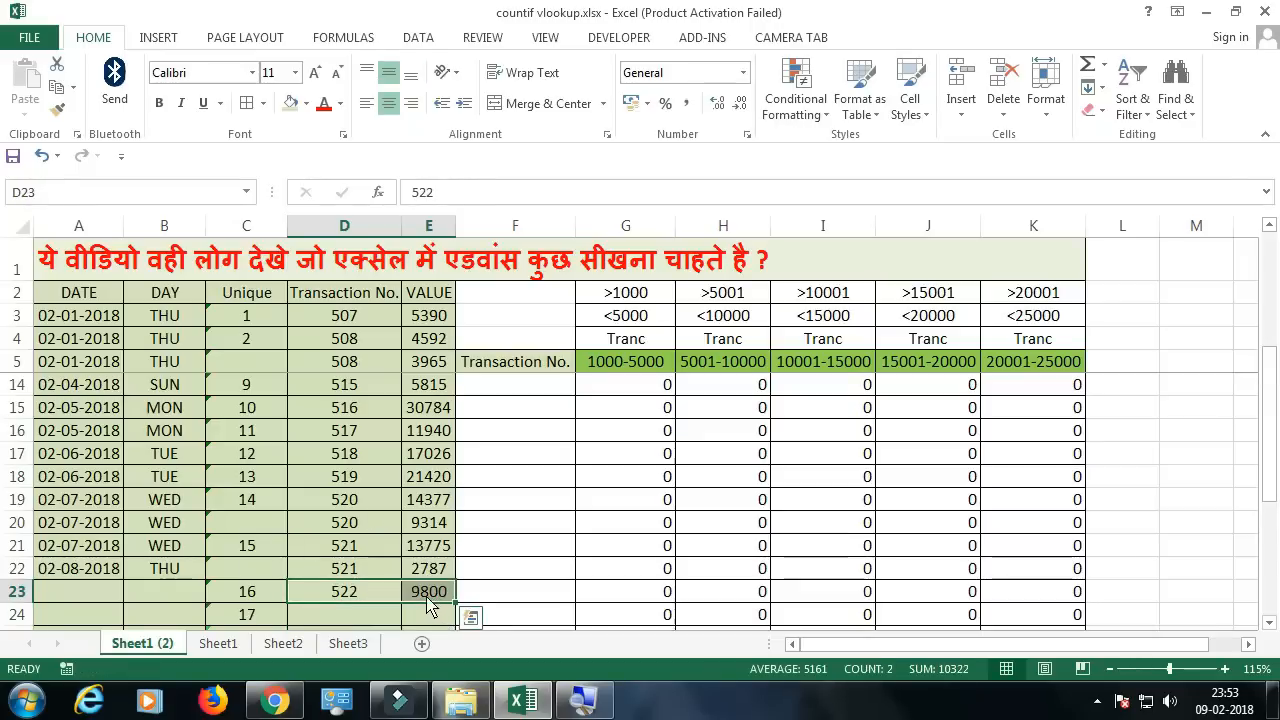
key("Delete")
Step: Examine the formulas and numbering in the Unique column against the transaction numbers beside them
left_click(274, 595)
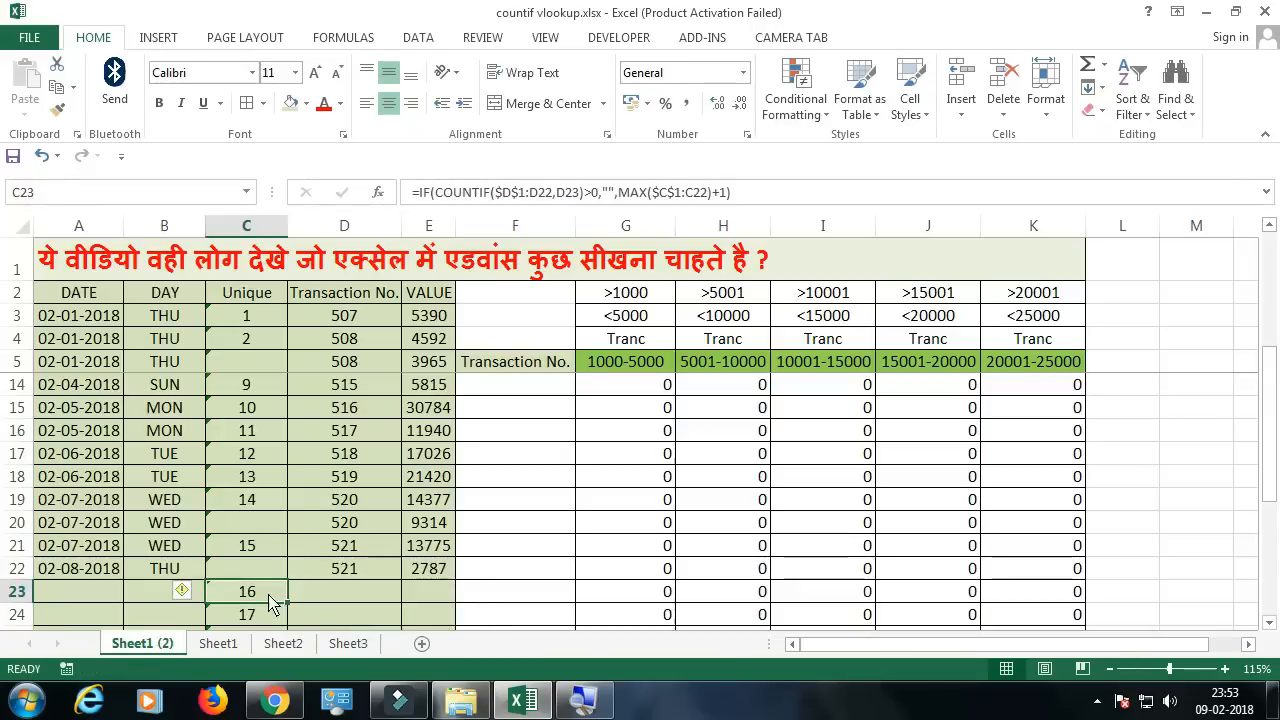
scroll(272, 593, "down", 2)
scroll(274, 593, "up", 5)
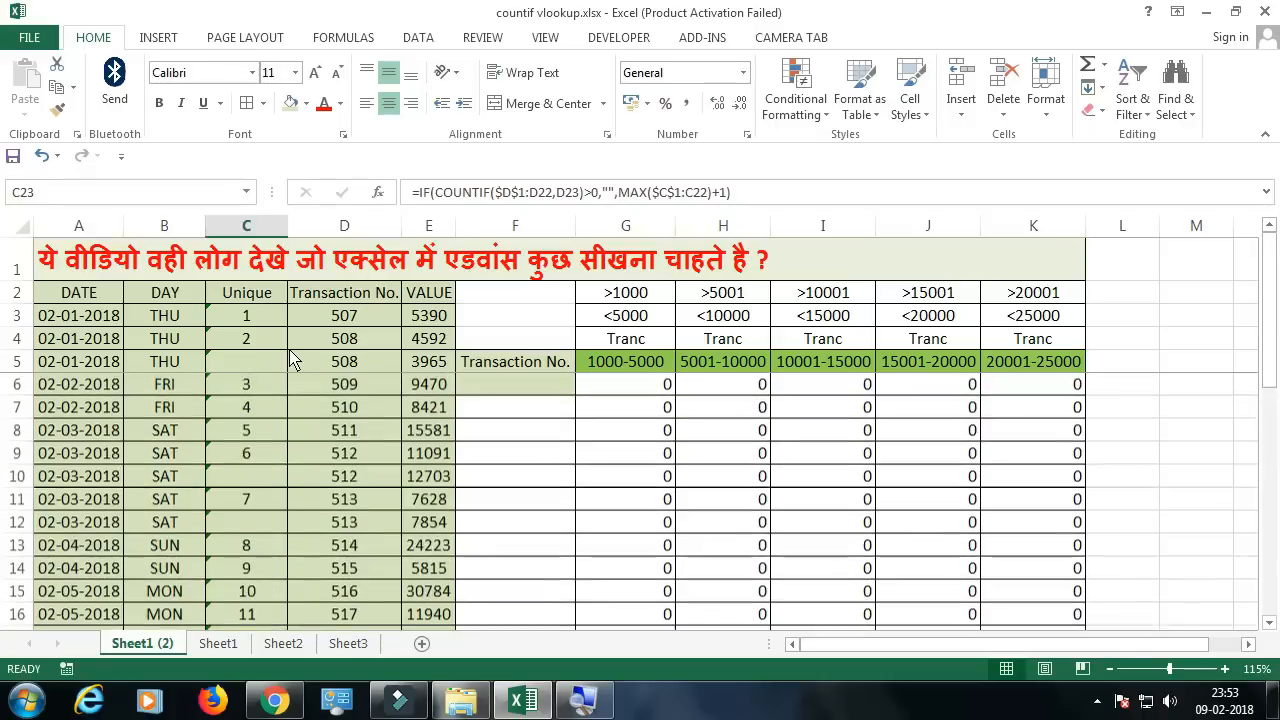
left_click_drag(258, 292, 268, 540)
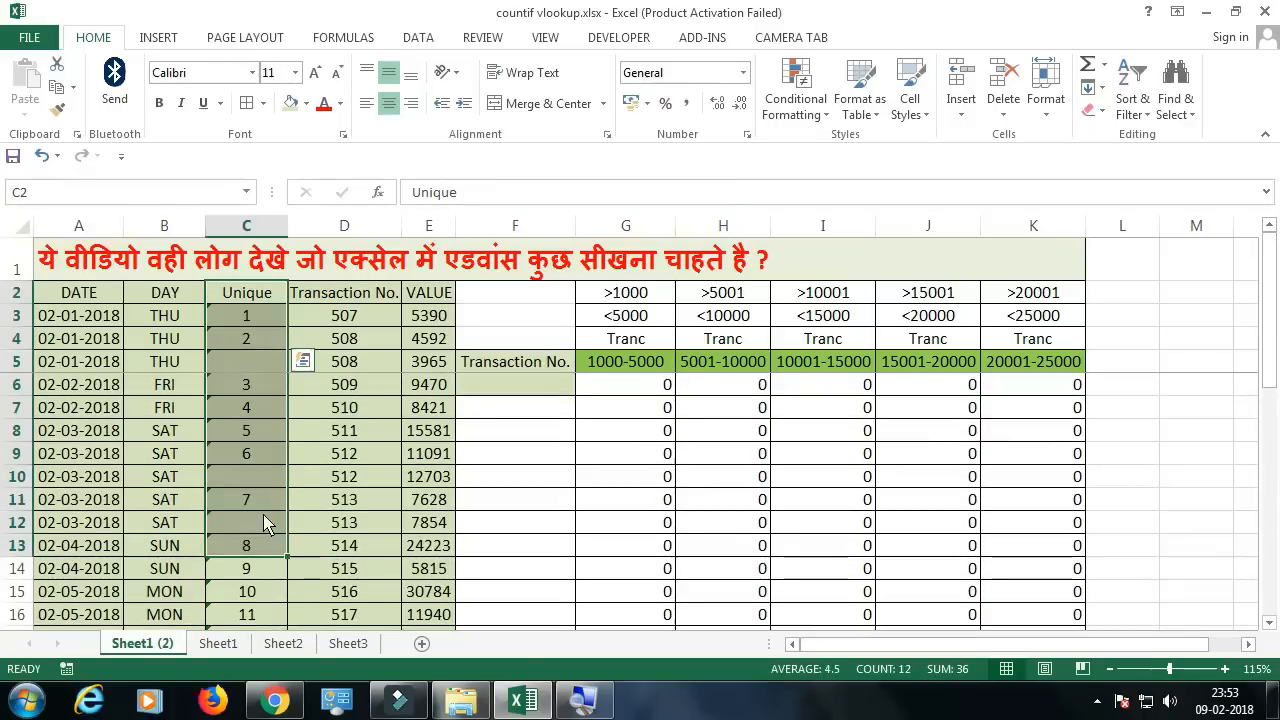
left_click(268, 322)
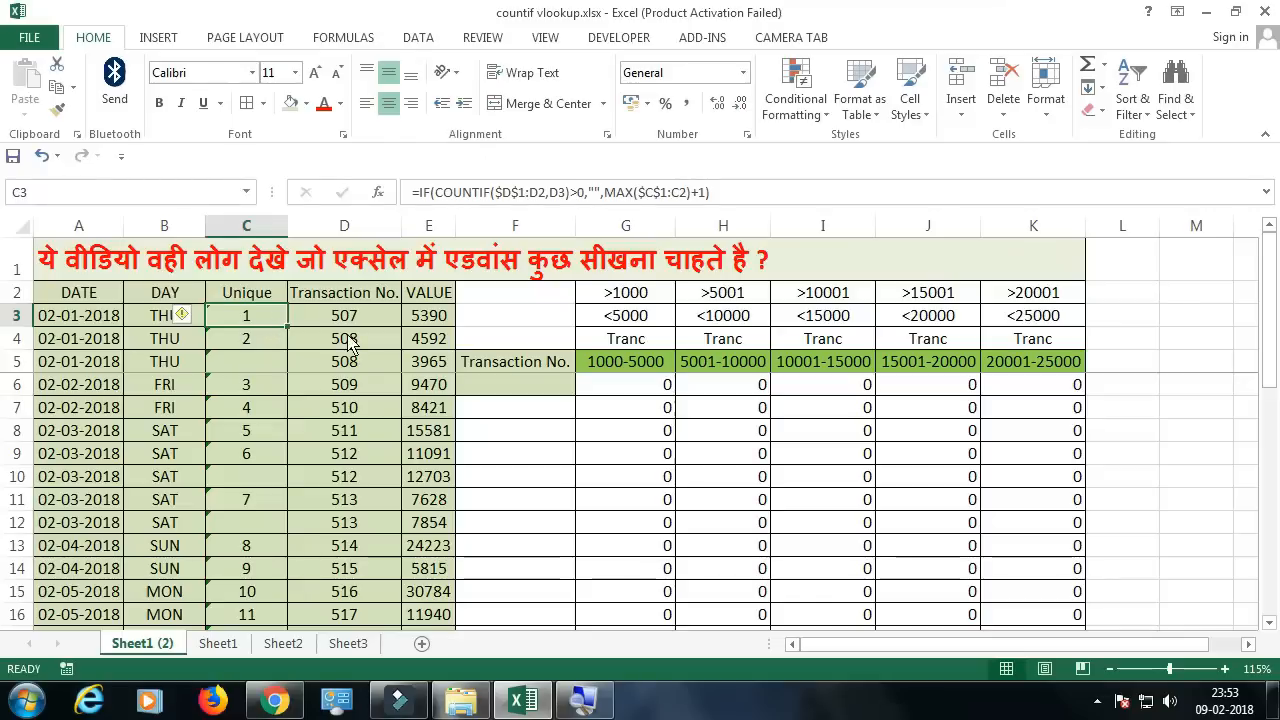
left_click_drag(287, 326, 287, 370)
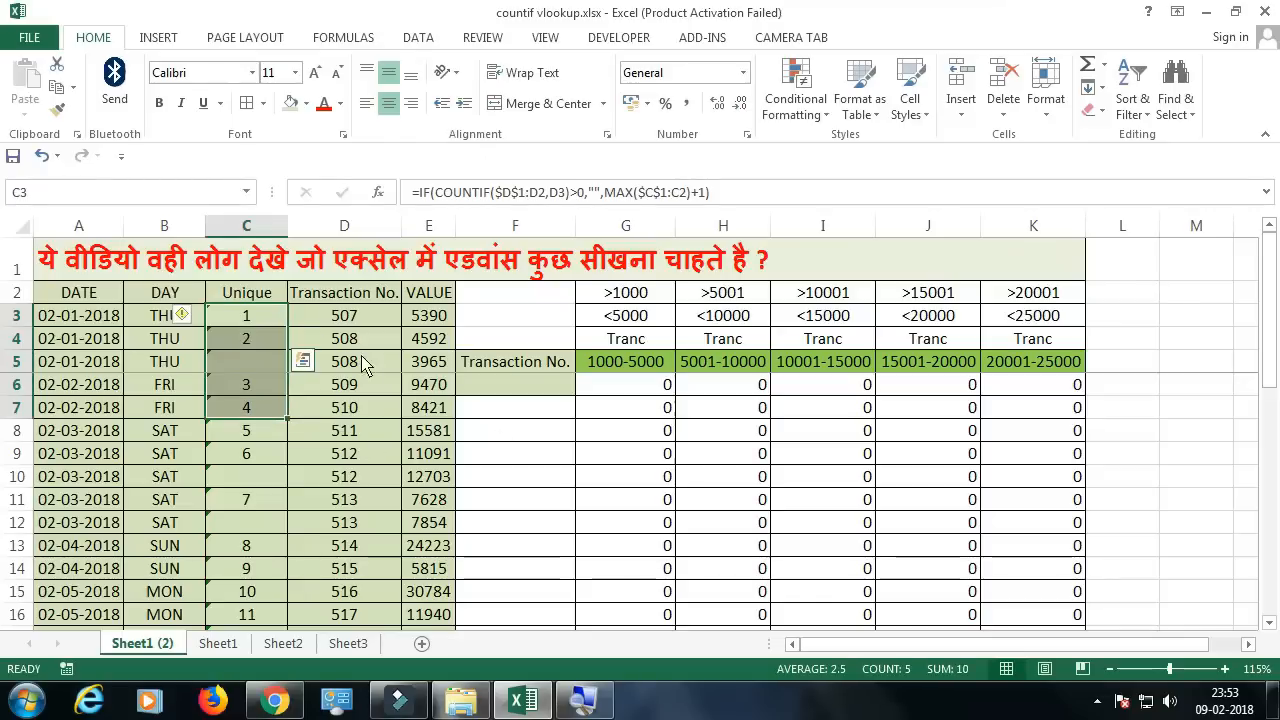
left_click_drag(265, 322, 352, 545)
left_click(378, 393)
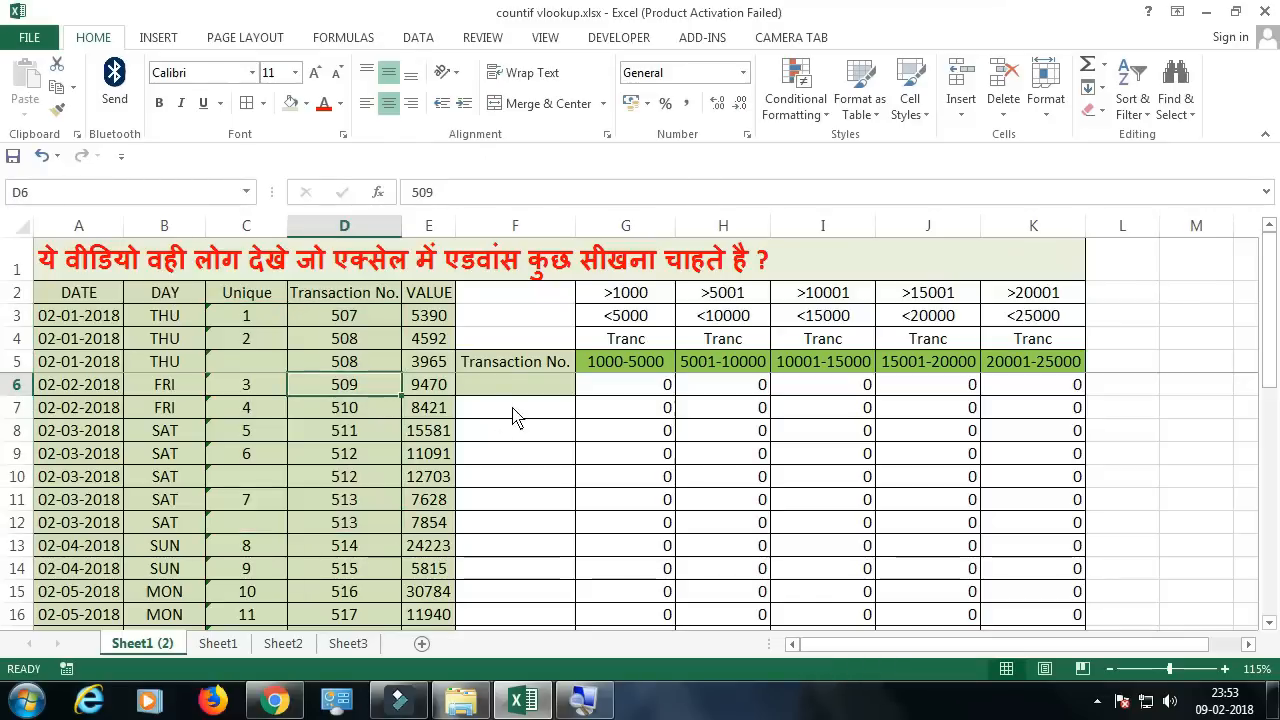
Step: Compare the empty Transaction No. cell F6 with the source cells in rows 5 and 6, ending on F6
mouse_move(515, 384)
left_mouse_down()
mouse_move(503, 471)
mouse_move(518, 600)
mouse_move(529, 414)
mouse_move(517, 391)
left_mouse_up()
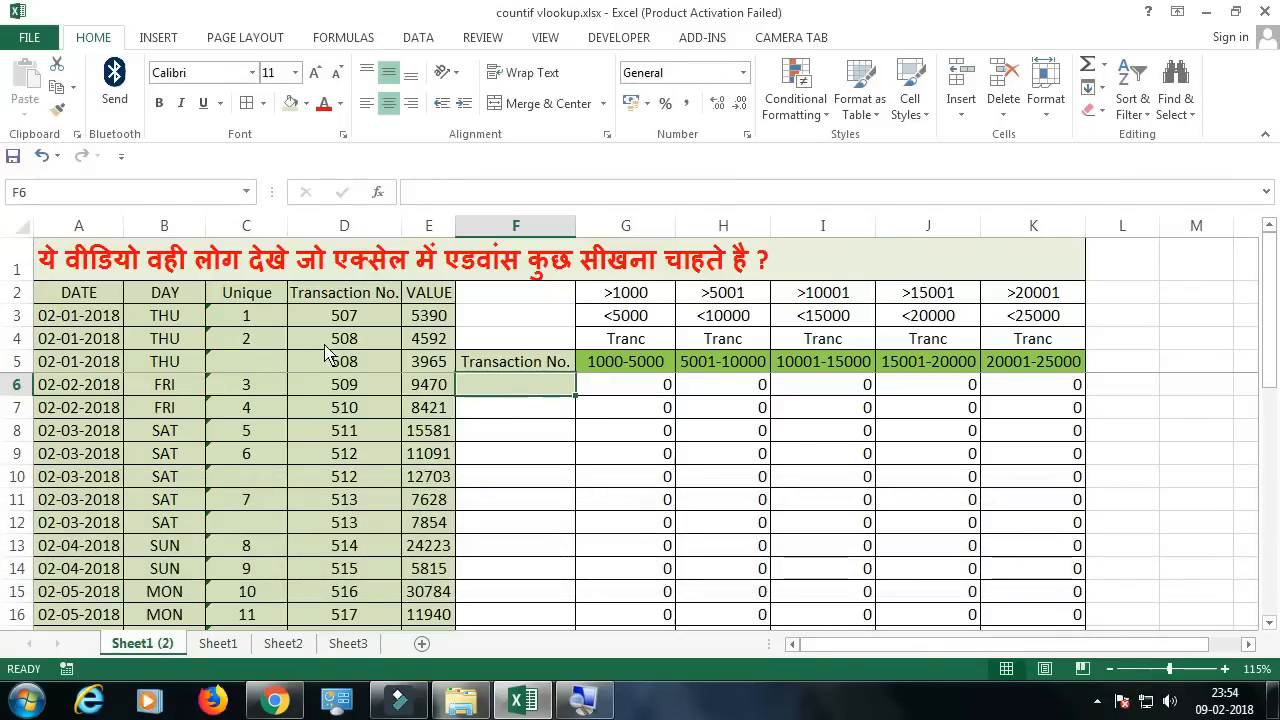
left_click(282, 364)
left_click(502, 395)
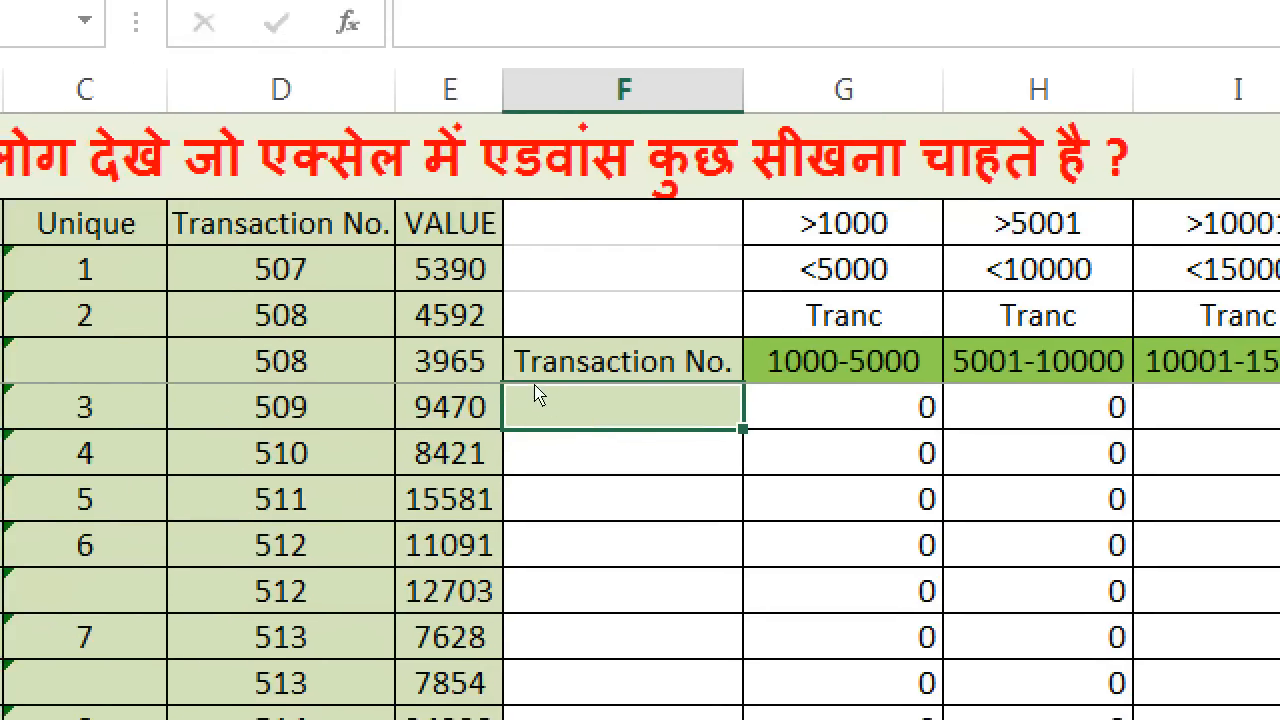
key("Left")
key("Left")
key("Left")
key("Up")
left_click(337, 370)
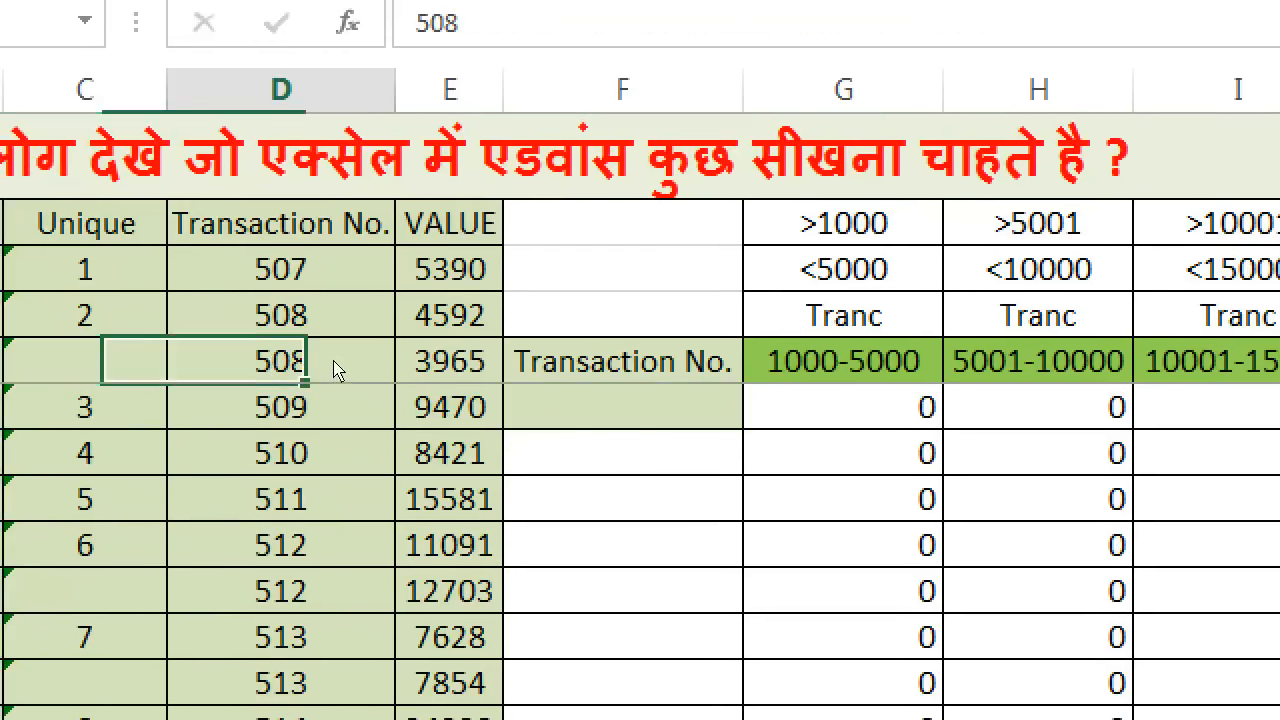
key("Right")
key("Right")
key("Down")
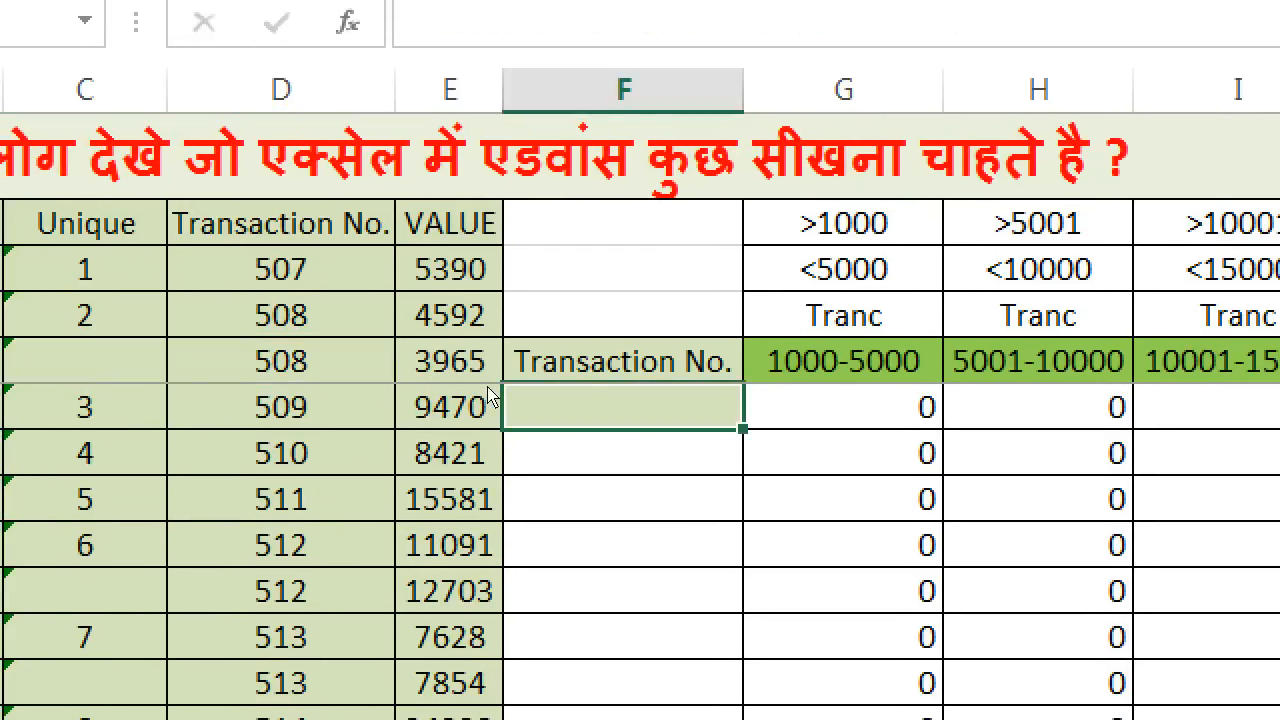
key("Left")
key("Left")
key("Left")
left_click(357, 396)
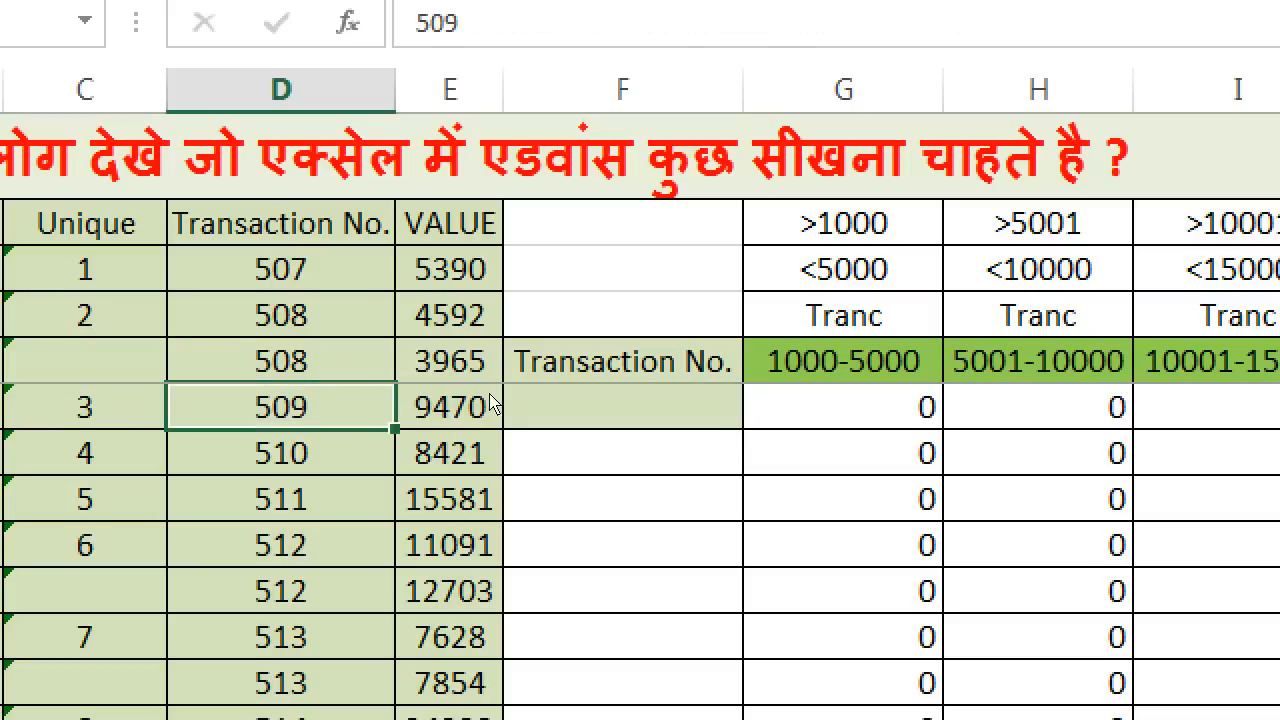
left_click(527, 401)
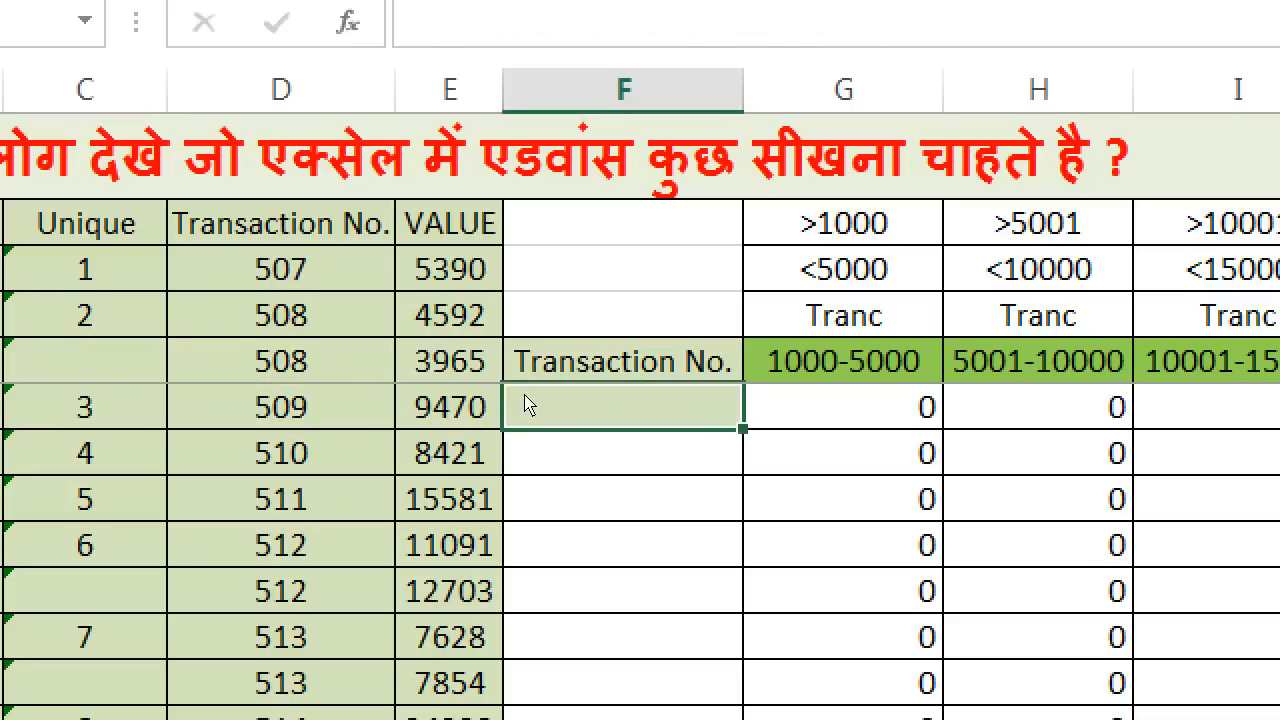
type("=IF")
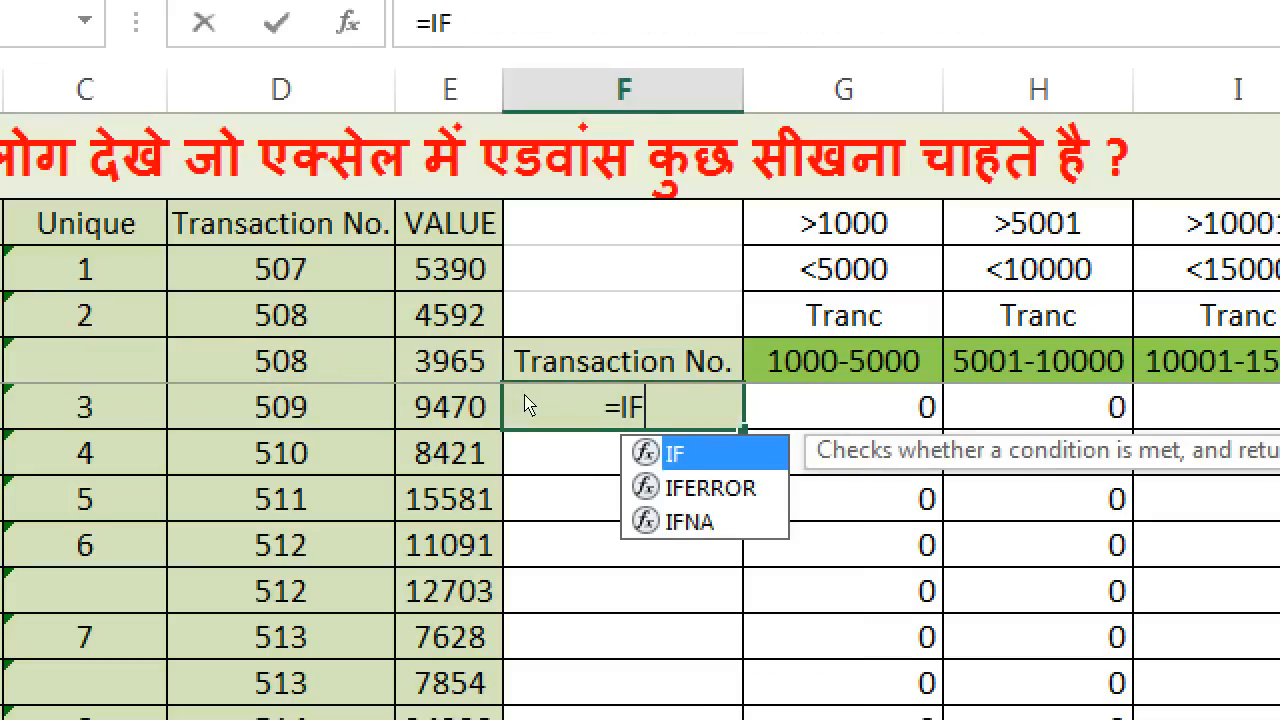
key("Down")
key("Tab")
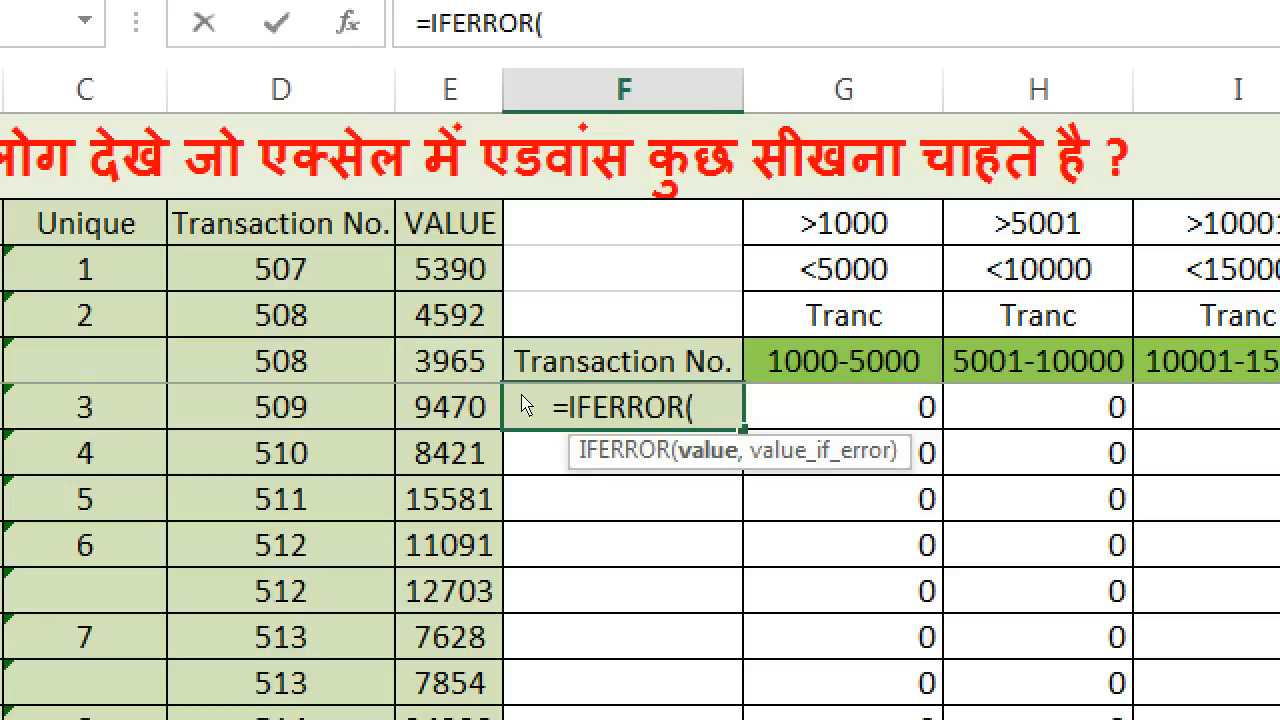
type("VLO")
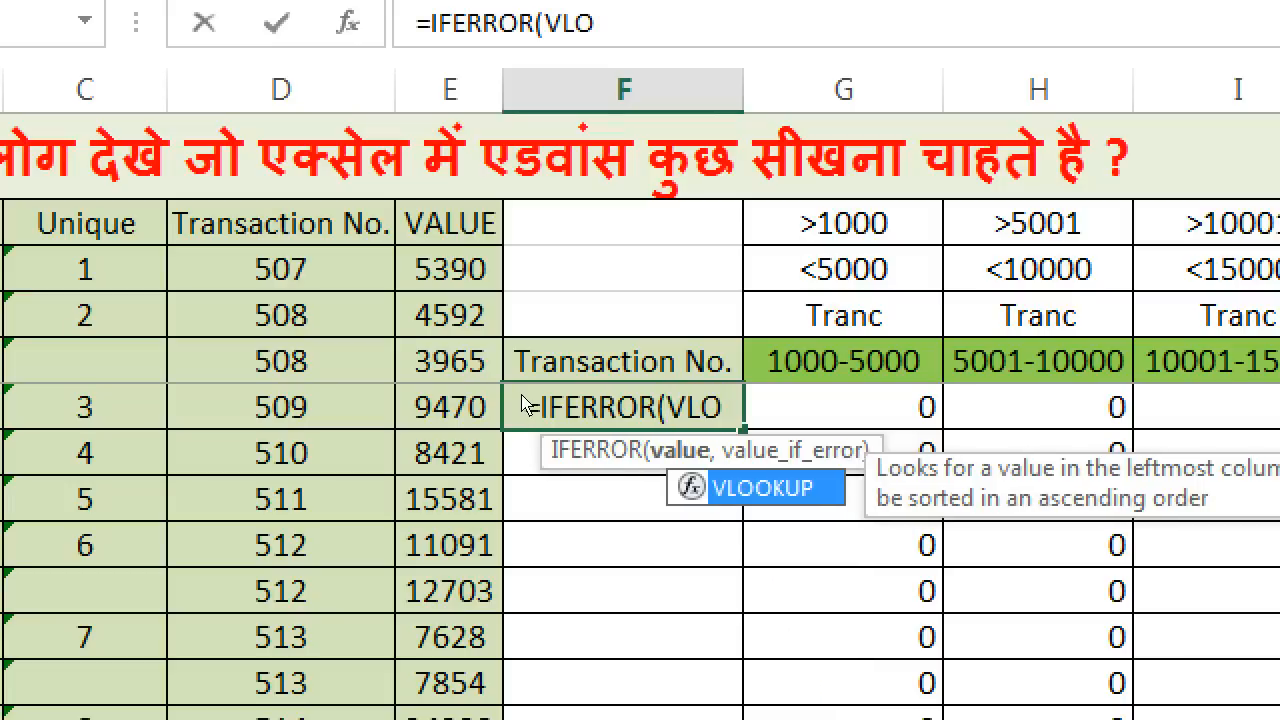
key("Tab")
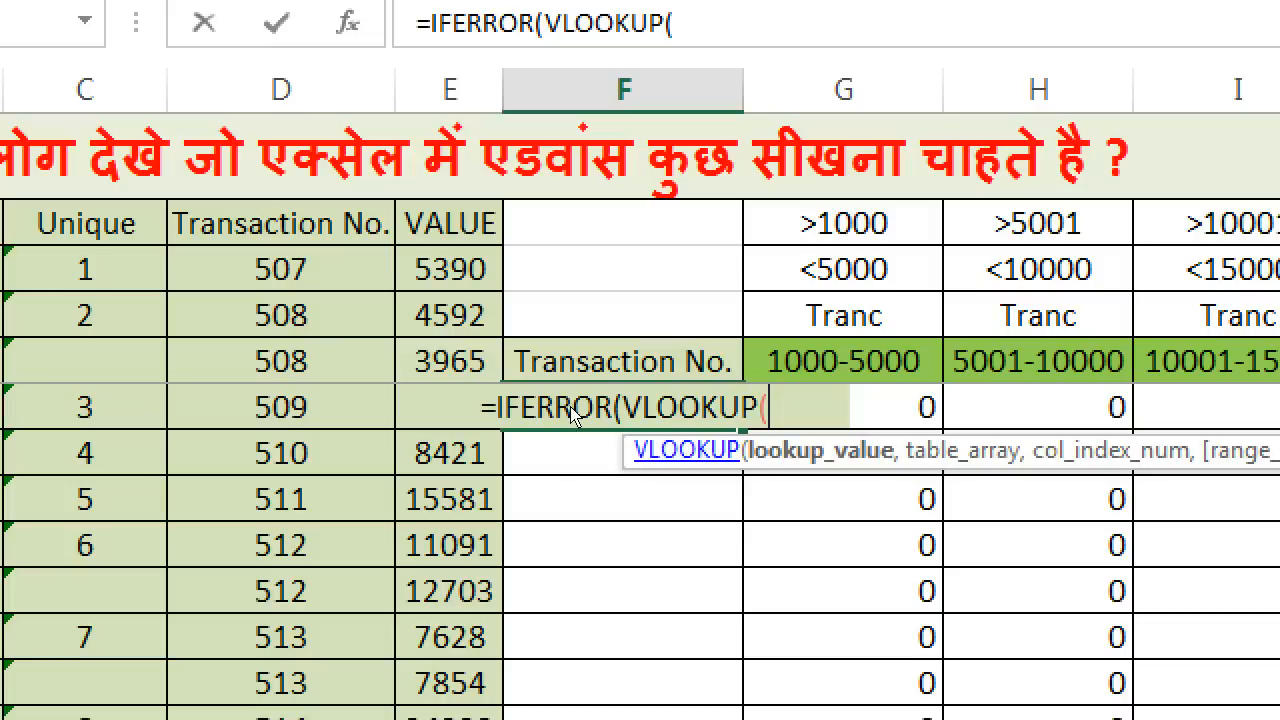
type("SMA")
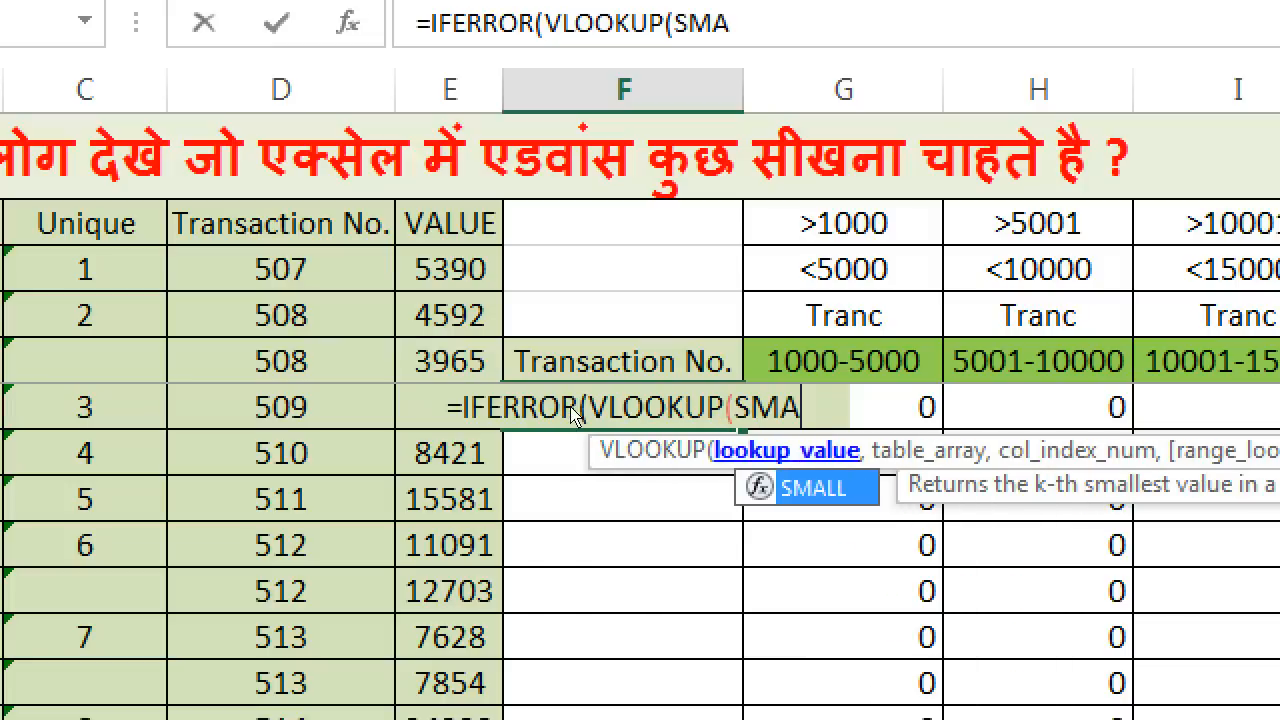
key("Tab")
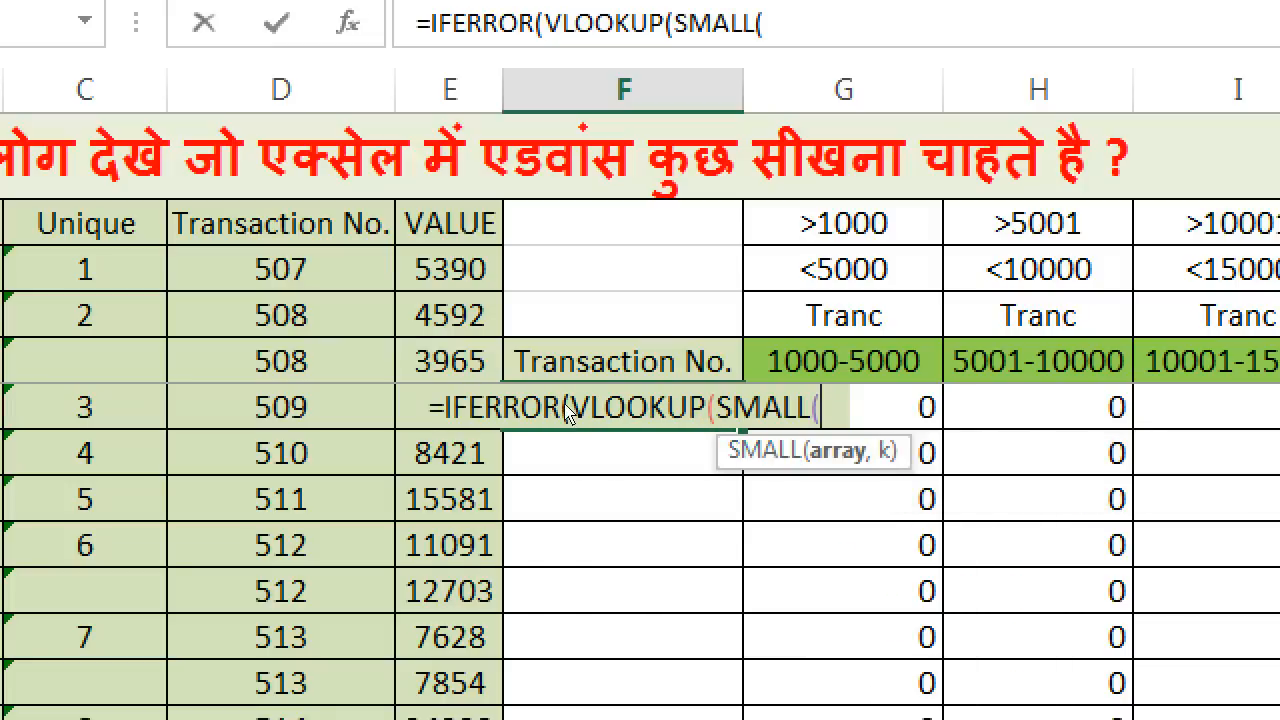
key("BackSpace")
key("BackSpace")
key("BackSpace")
key("BackSpace")
key("BackSpace")
key("BackSpace")
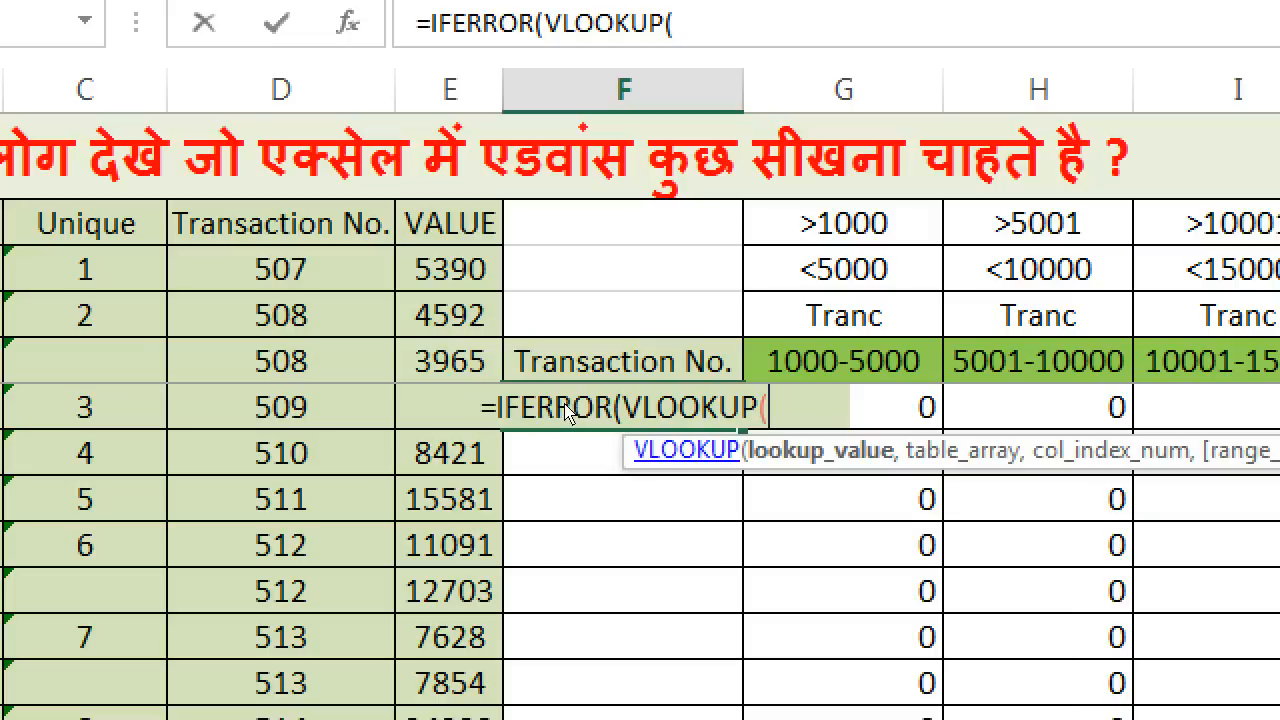
key("Escape")
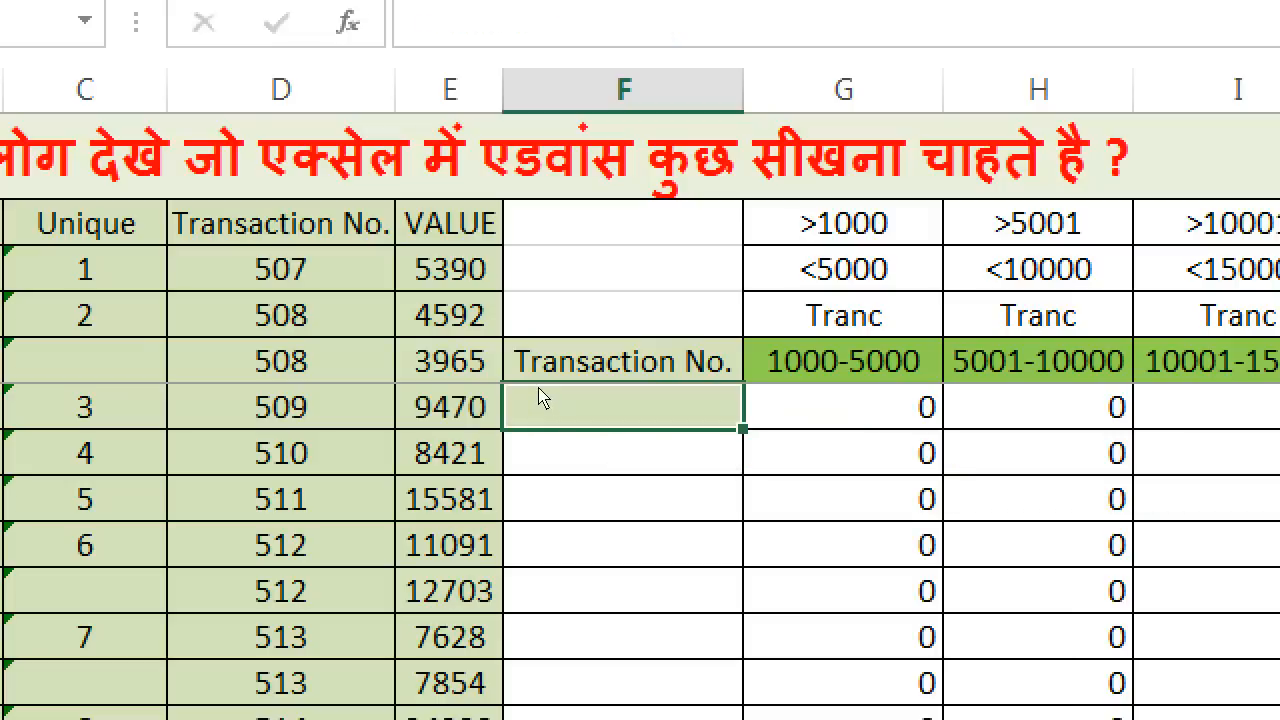
Step: Start a SMALL formula in F6 with the whole Unique column C:C as its array
type("=SMA")
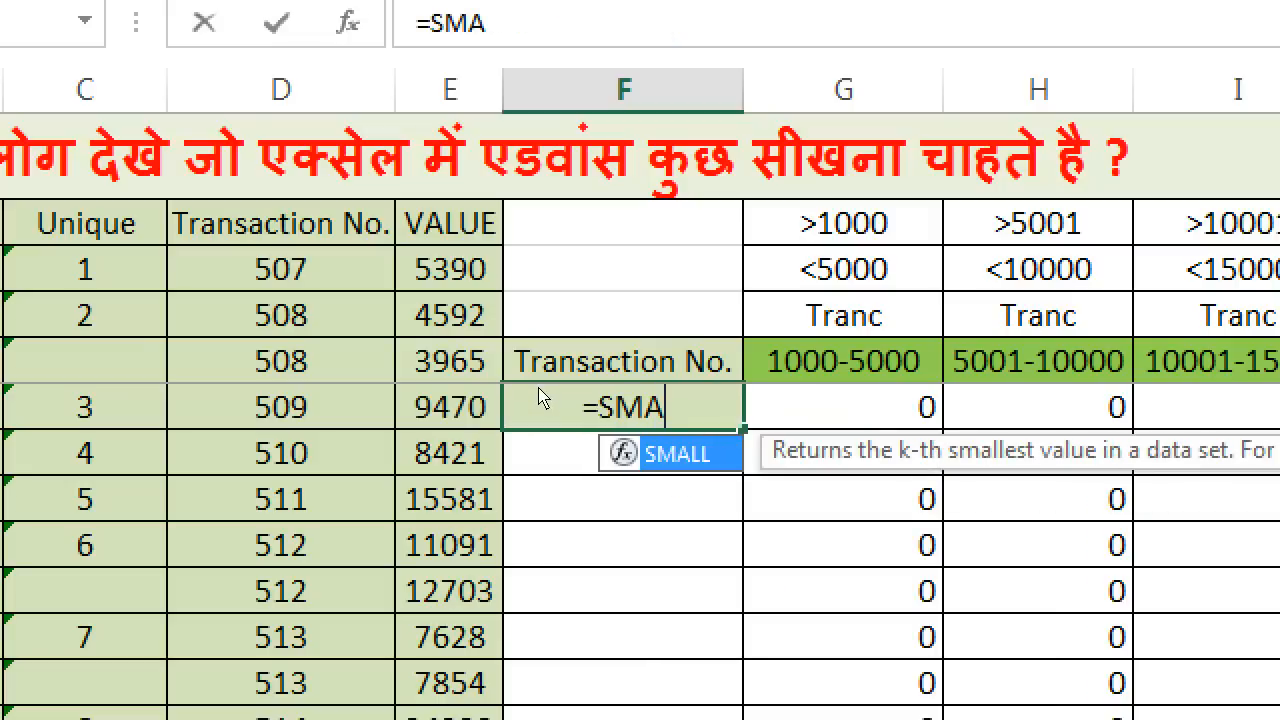
type("LL")
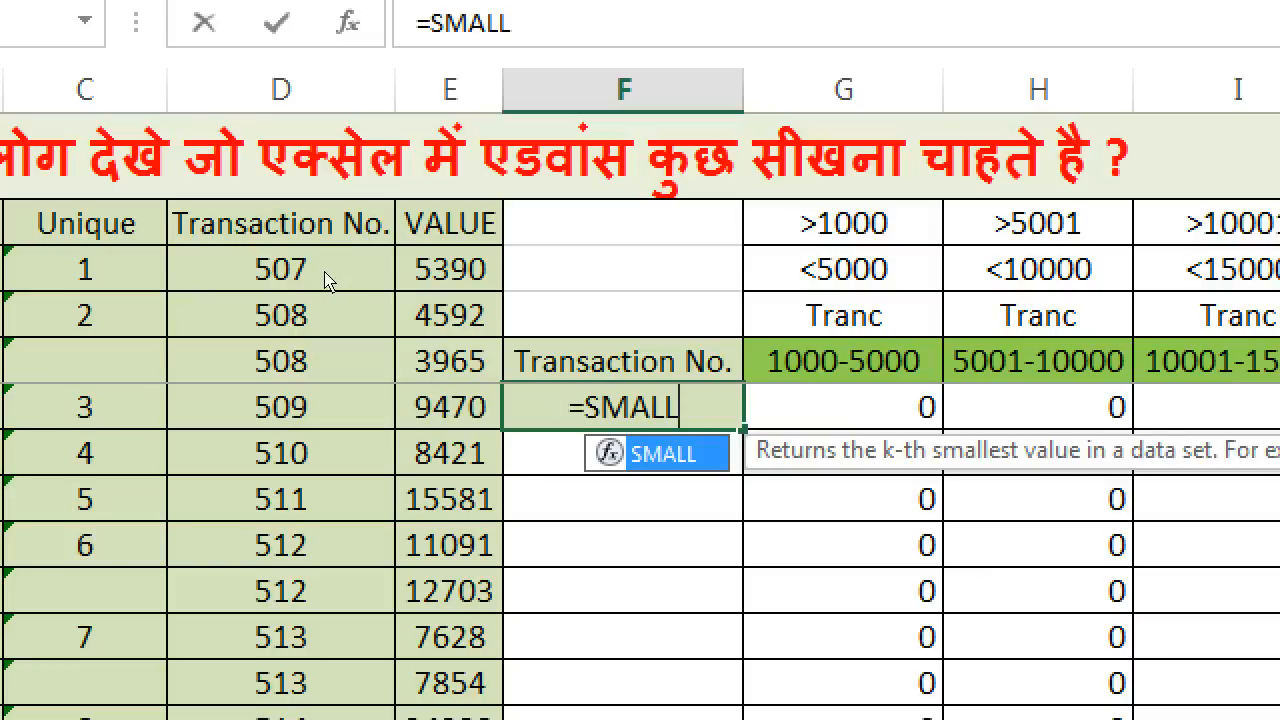
type("(")
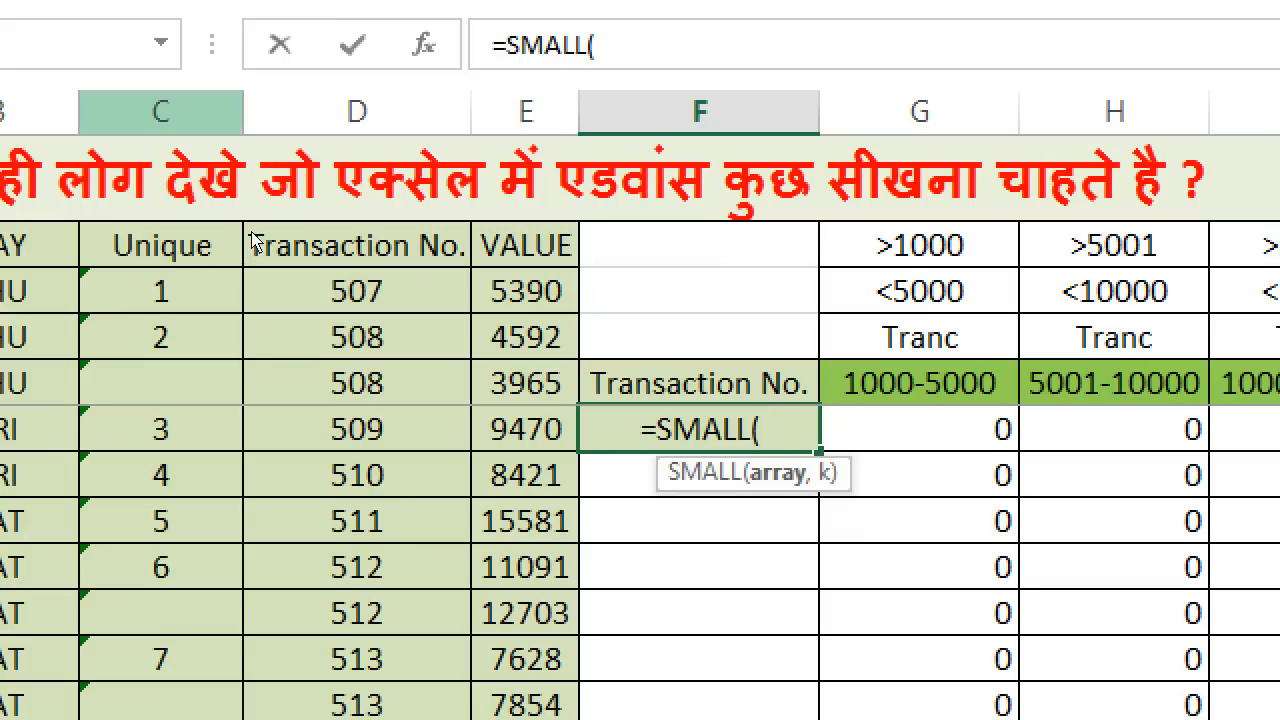
left_click(160, 111)
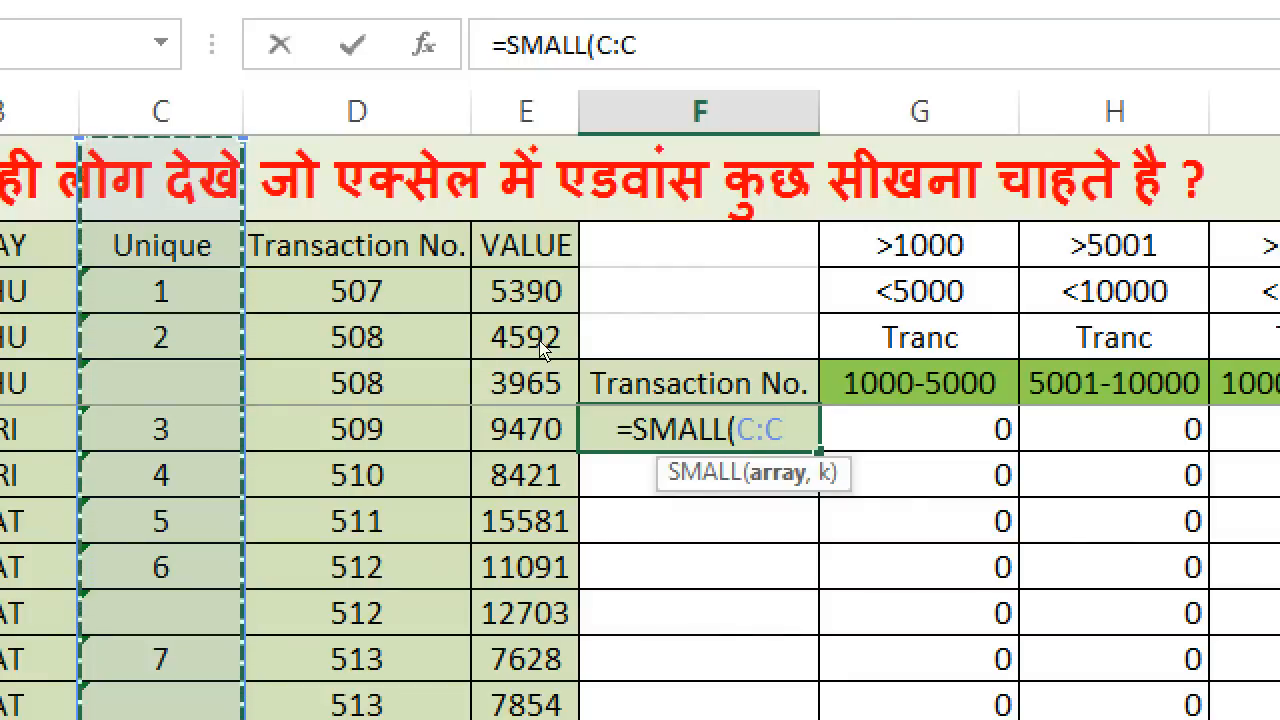
type(",")
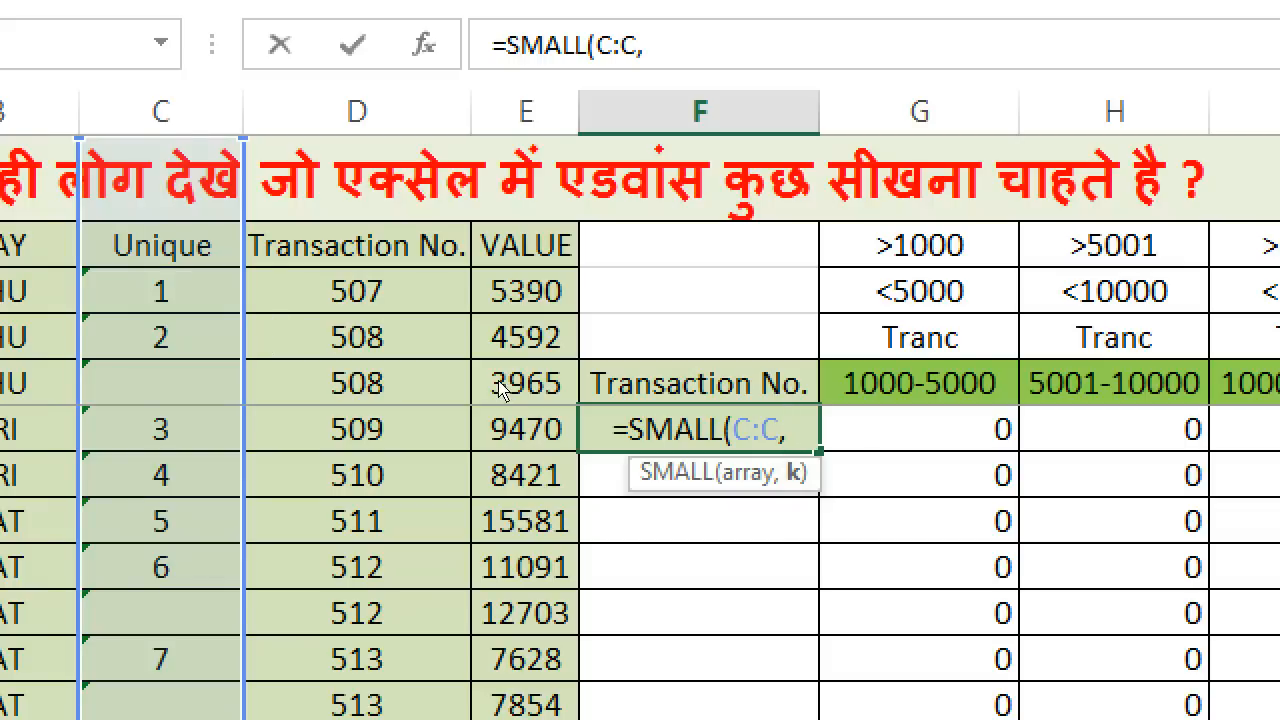
Step: Complete the formula in F6 as =SMALL(C:C,ROW()-5) by using ROW()-5 as the k argument
type("1")
key("BackSpace")
type("2")
key("BackSpace")
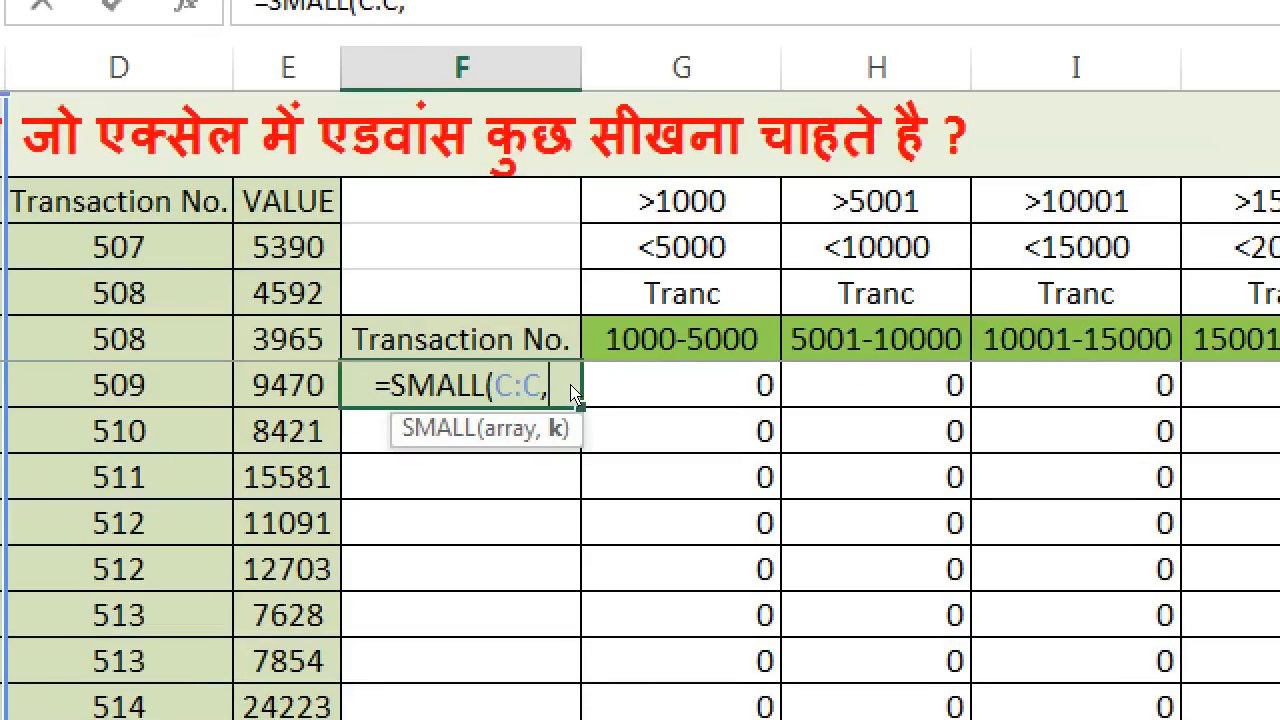
type("ROW")
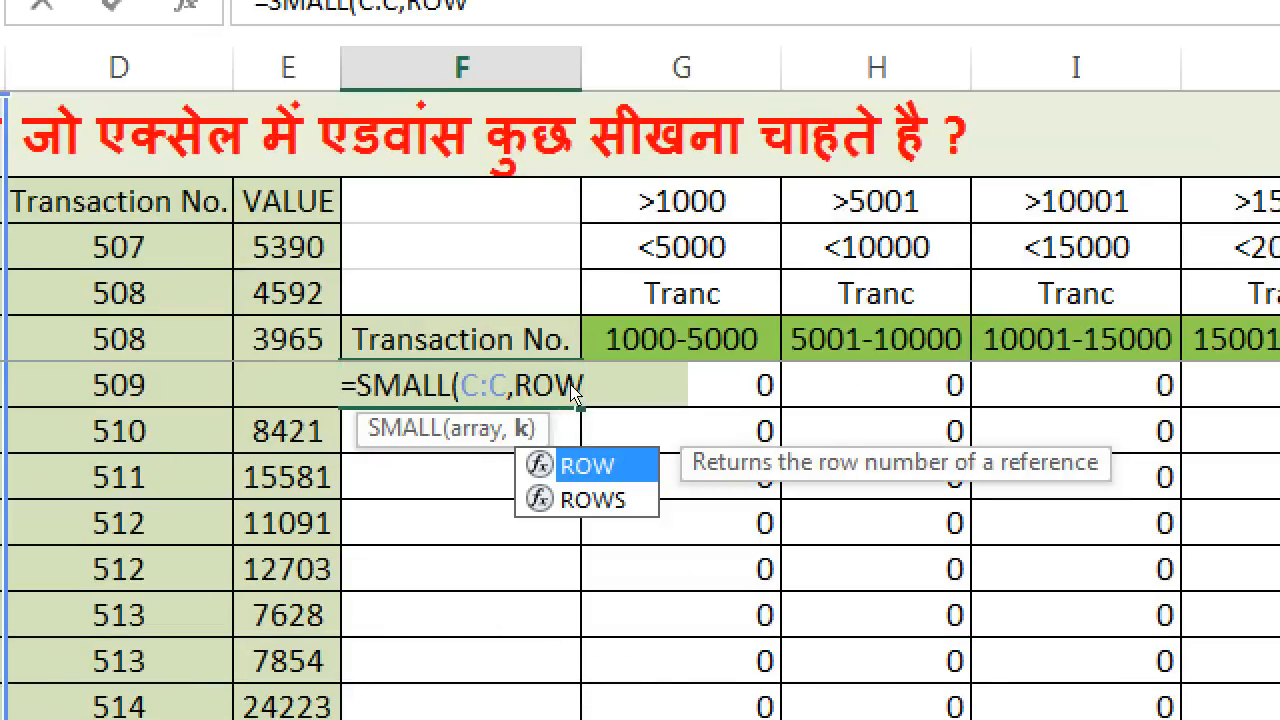
type("()-")
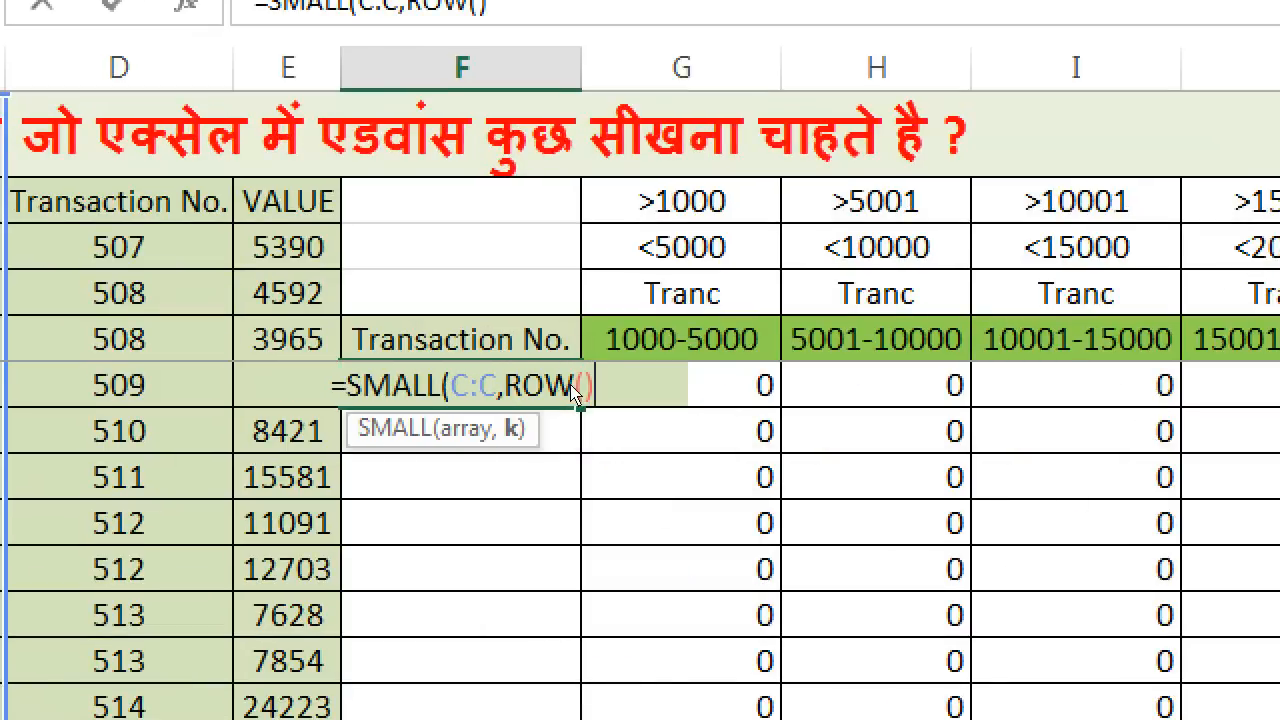
type("1")
key("BackSpace")
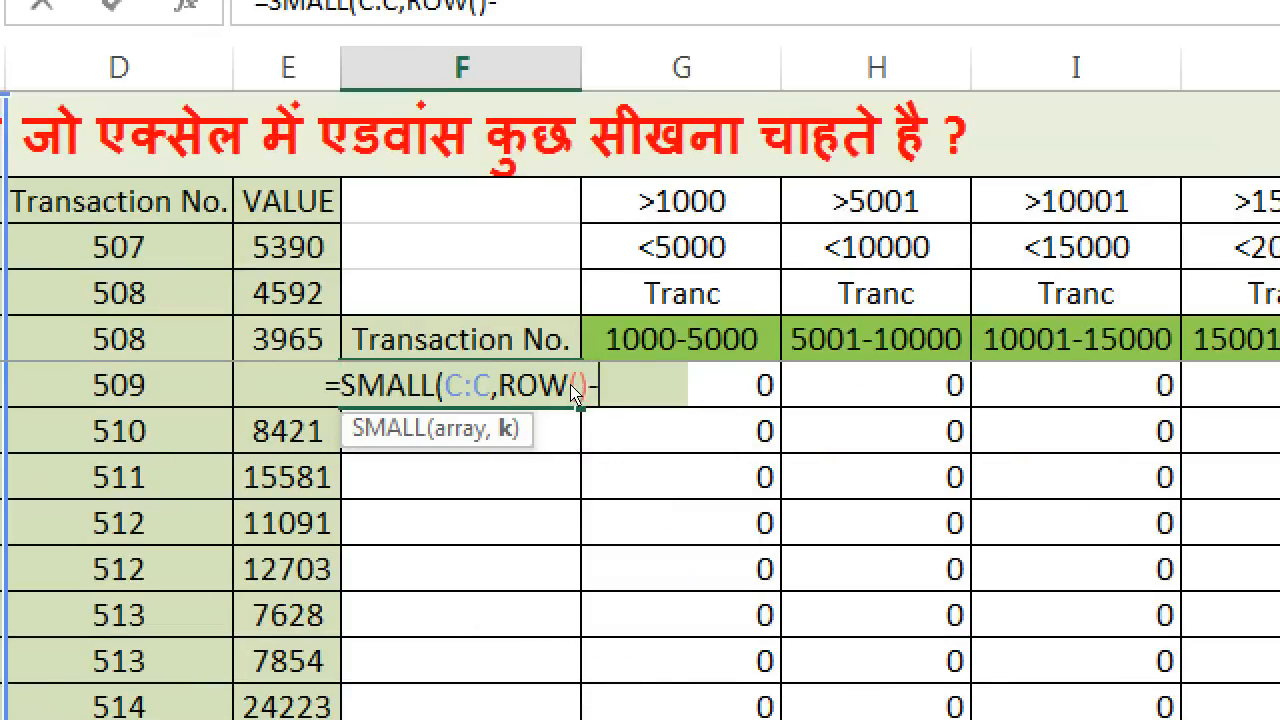
type("5")
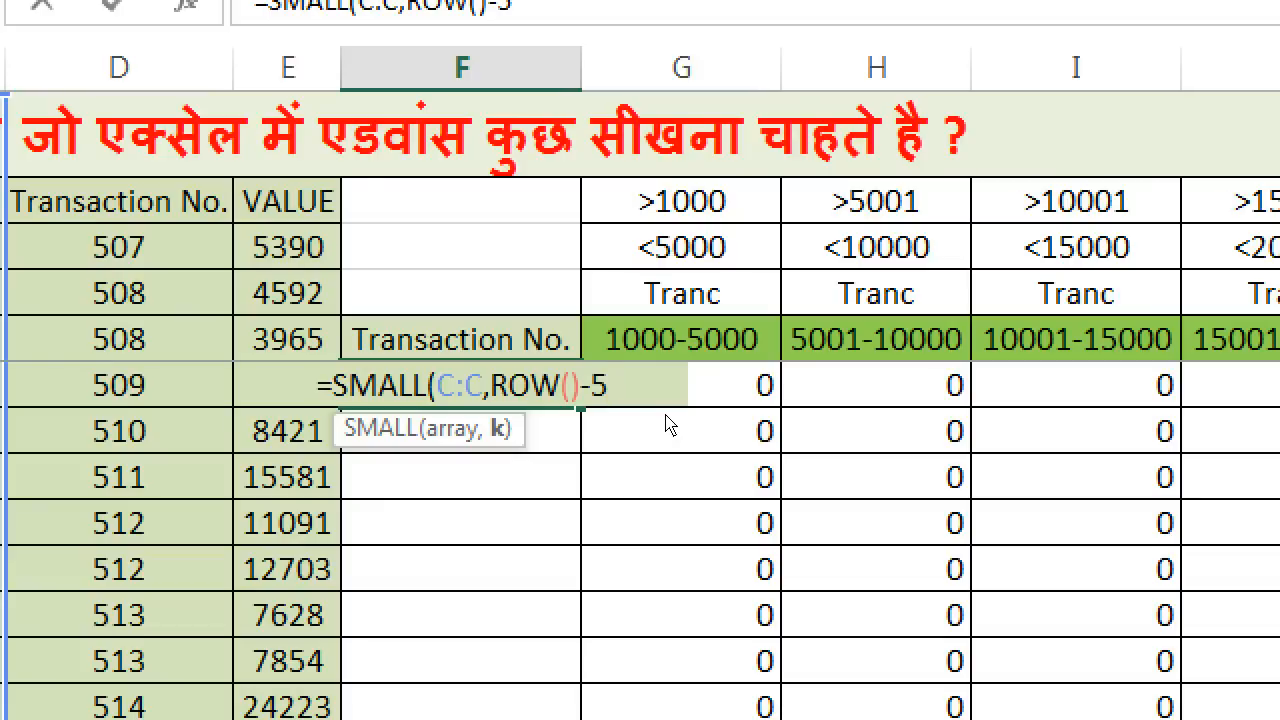
type(")")
key("Return")
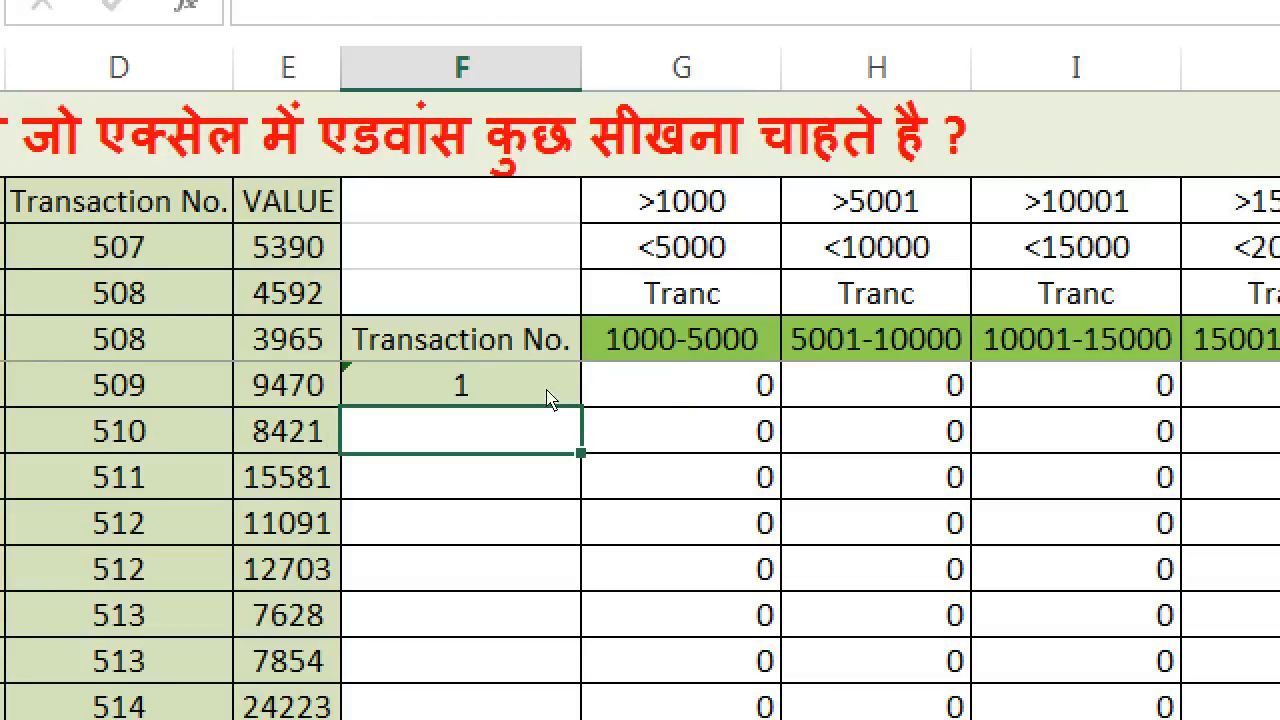
Step: Fill the SMALL formula from F6 down to F14 in the summary table's Transaction No. column
left_click(548, 398)
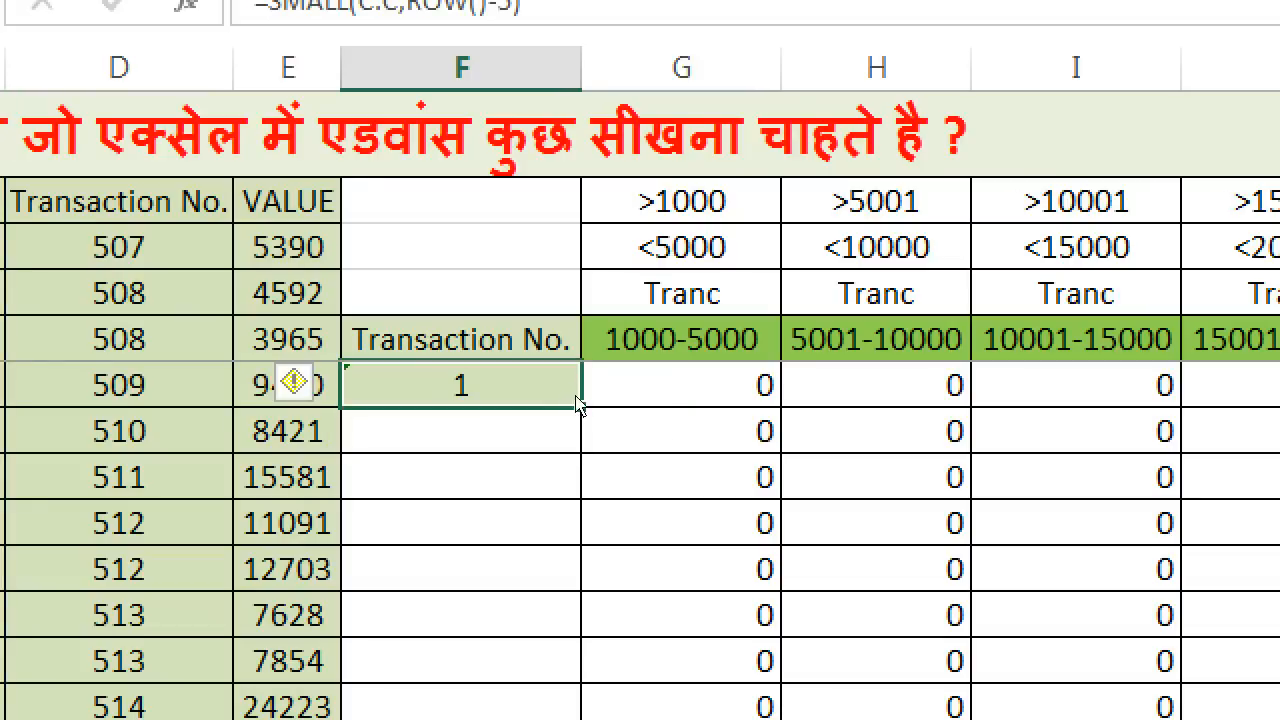
left_click_drag(579, 405, 573, 686)
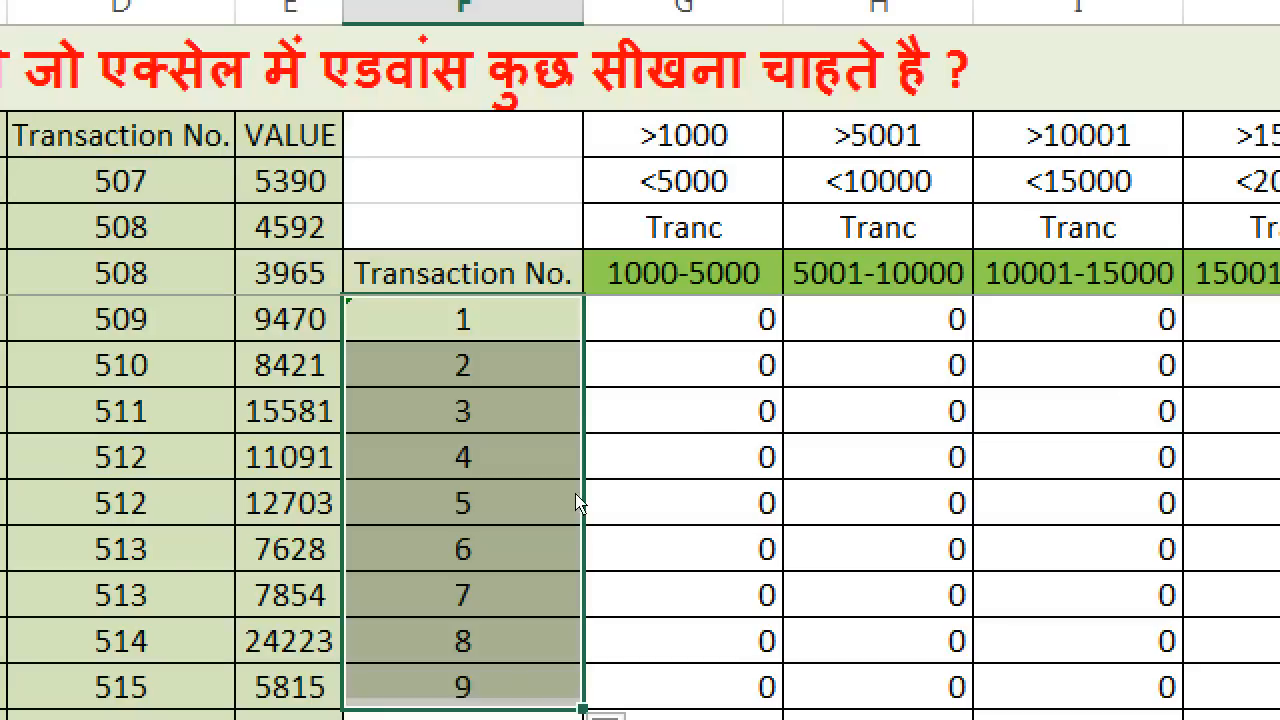
Step: Examine the SMALL formula in F6, focusing on its ROW()-5 argument, and leave it as it is
scroll(574, 550, "down", 1)
scroll(578, 503, "up", 1)
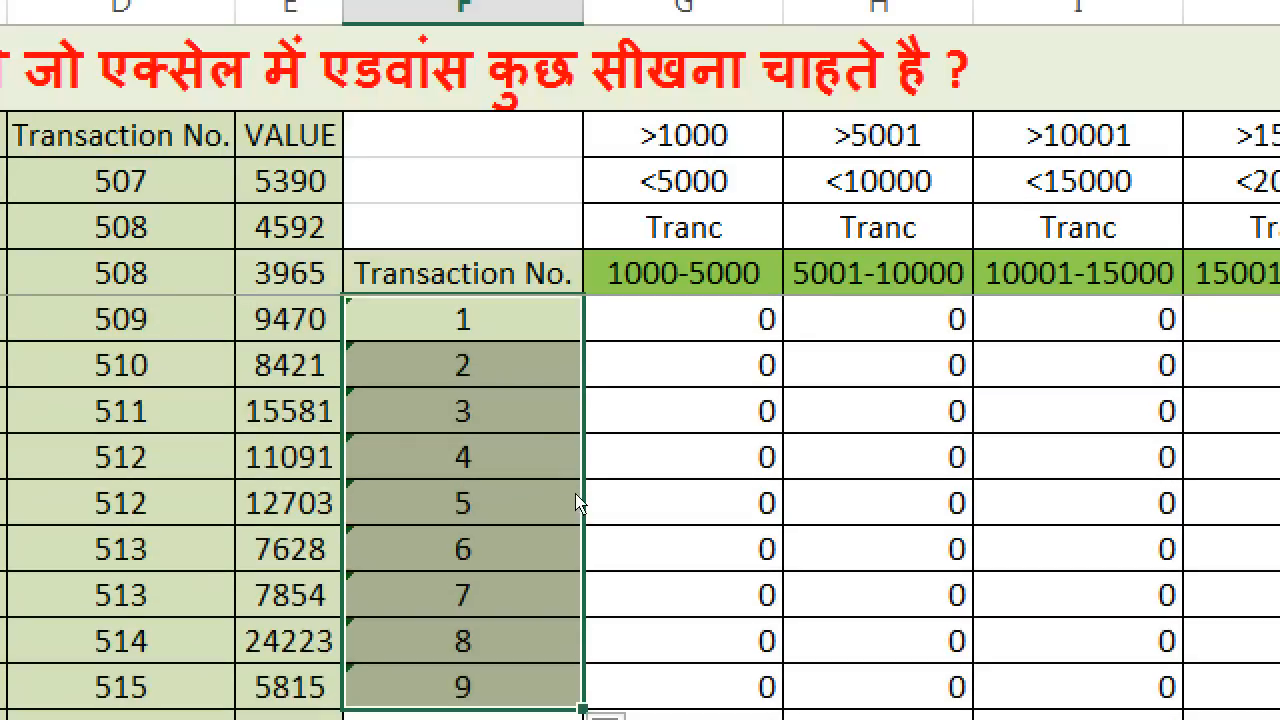
key("F2")
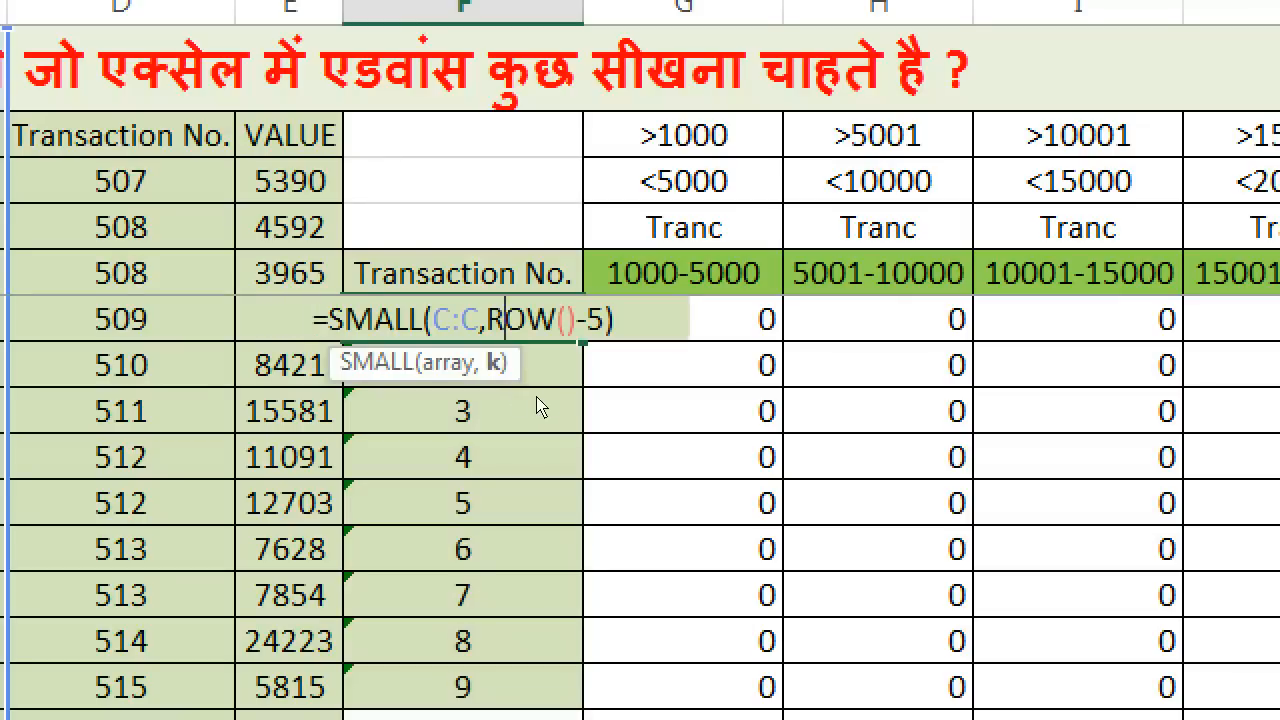
key("Escape")
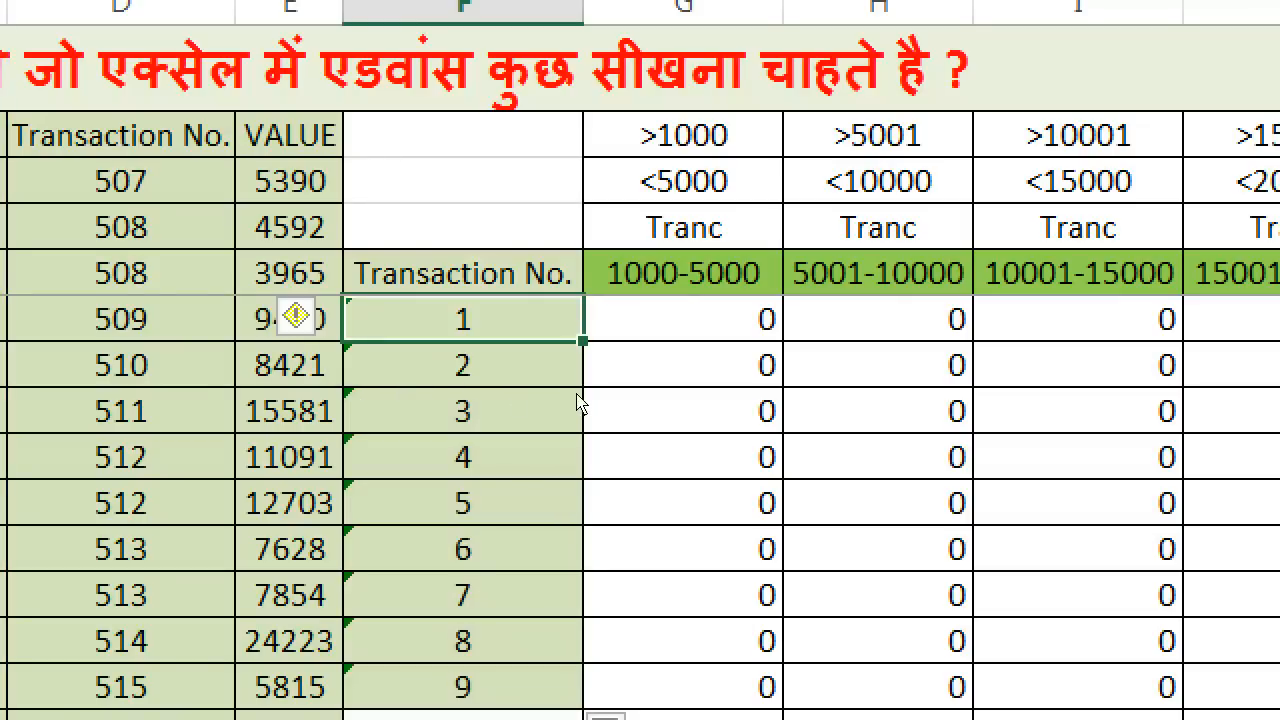
key("ctrl+shift+Down")
key("F2")
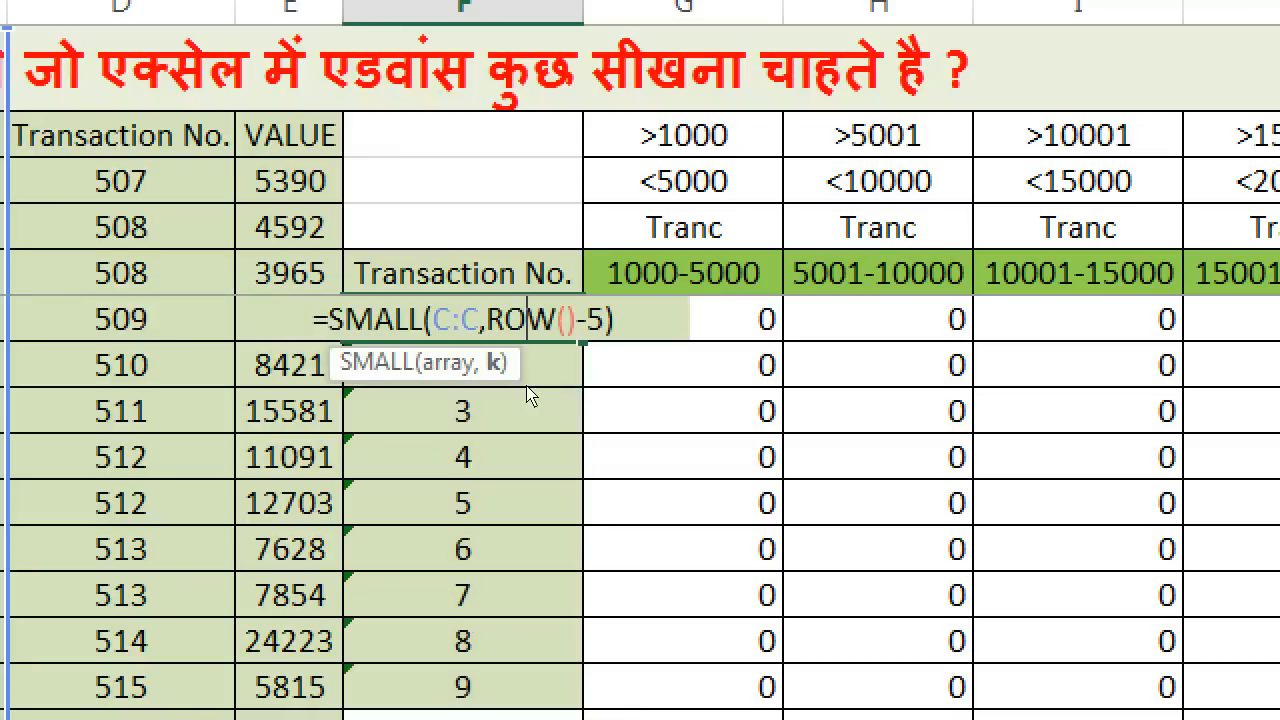
key("Left")
key("Left")
key("Left")
key("Left")
key("Left")
key("Left")
key("Left")
key("Left")
key("Left")
key("Left")
key("Right")
key("Right")
key("shift+Right")
key("shift+Right")
key("shift+Right")
key("shift+Right")
key("shift+Right")
key("shift+Right")
key("shift+Right")
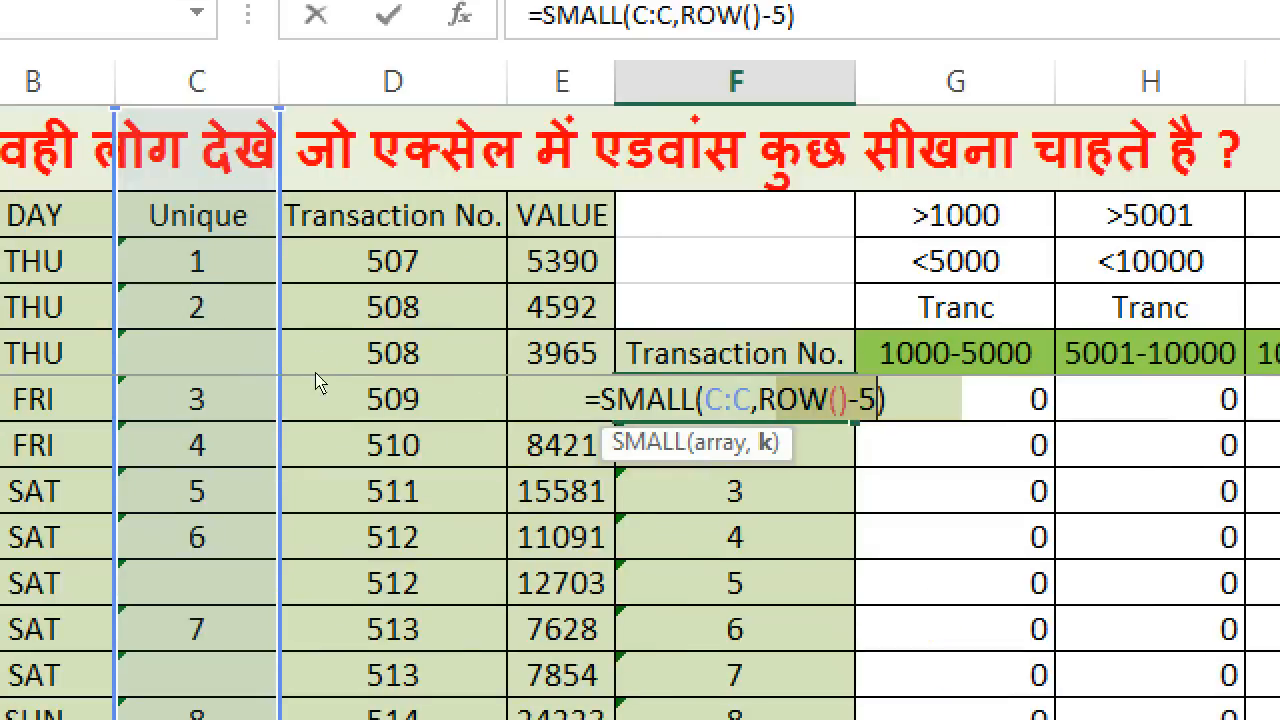
key("Left")
key("Left")
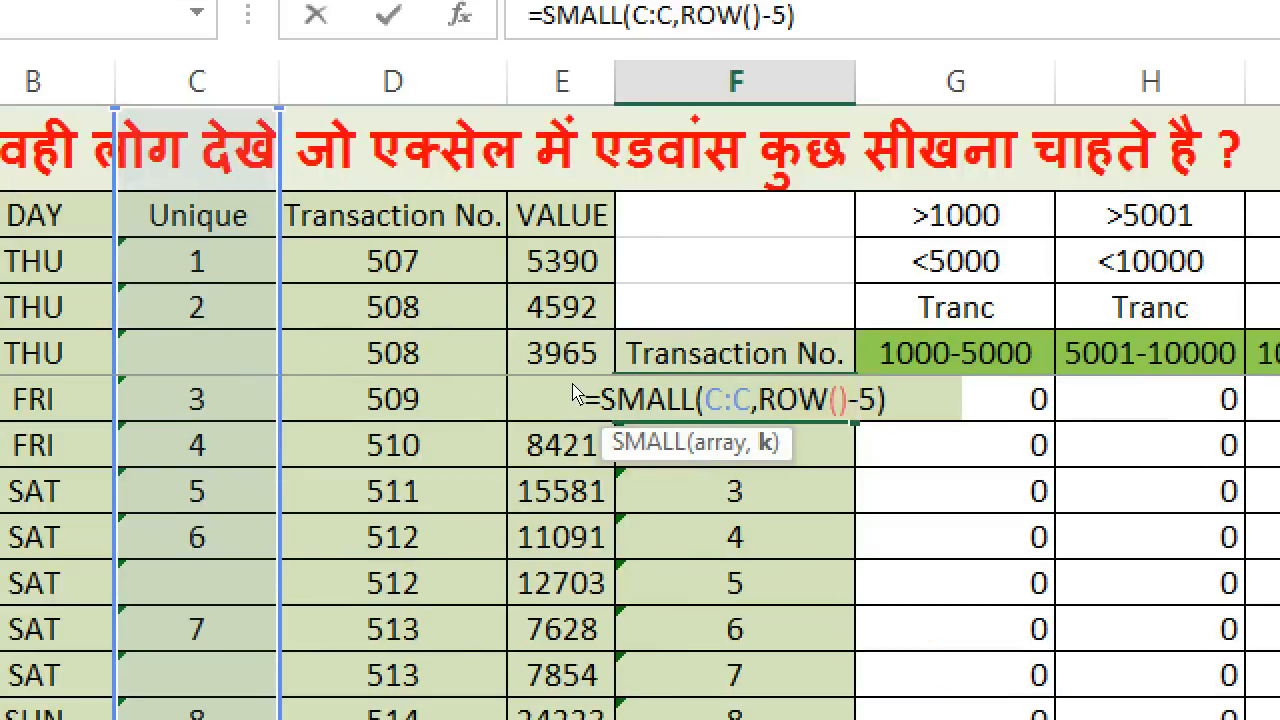
key("shift+Right")
key("shift+Right")
key("shift+Right")
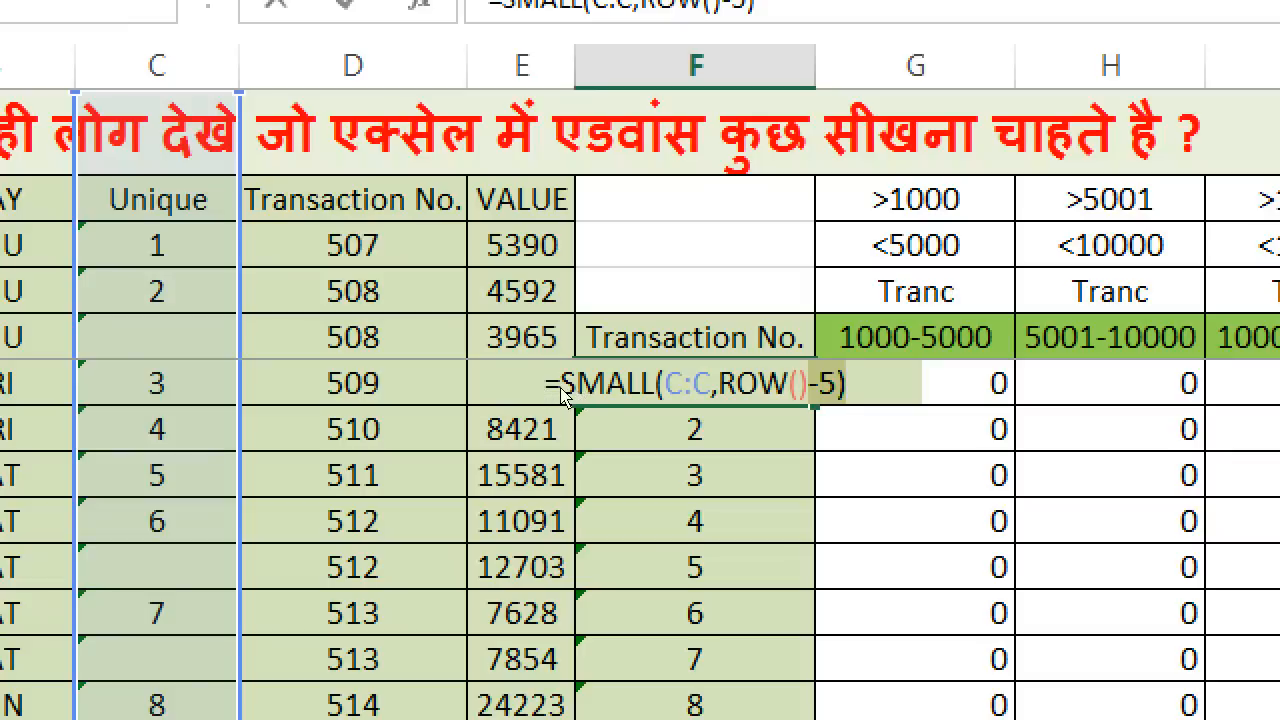
key("ctrl+Return")
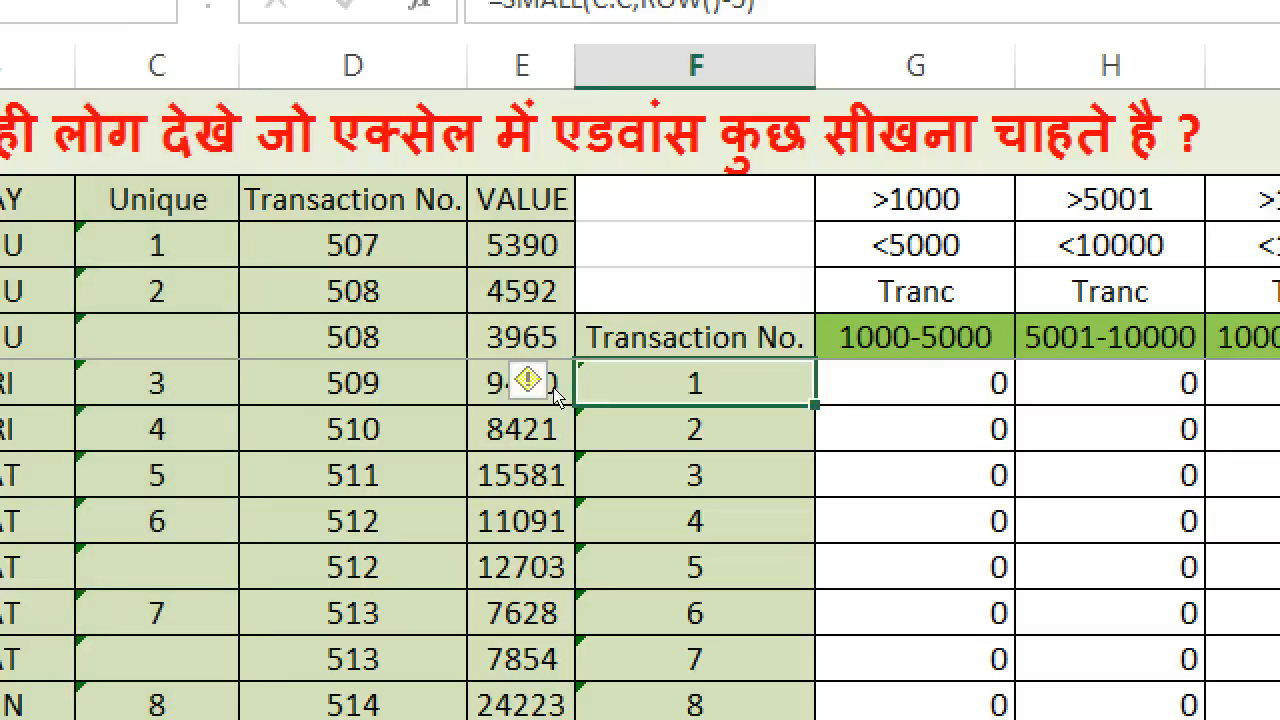
Step: Clear the SMALL formulas from F6:F14 and return to cell F6
key("shift+Down")
key("shift+Down")
key("shift+Down")
key("shift+Down")
key("shift+Down")
key("shift+Down")
key("shift+Down")
key("shift+Down")
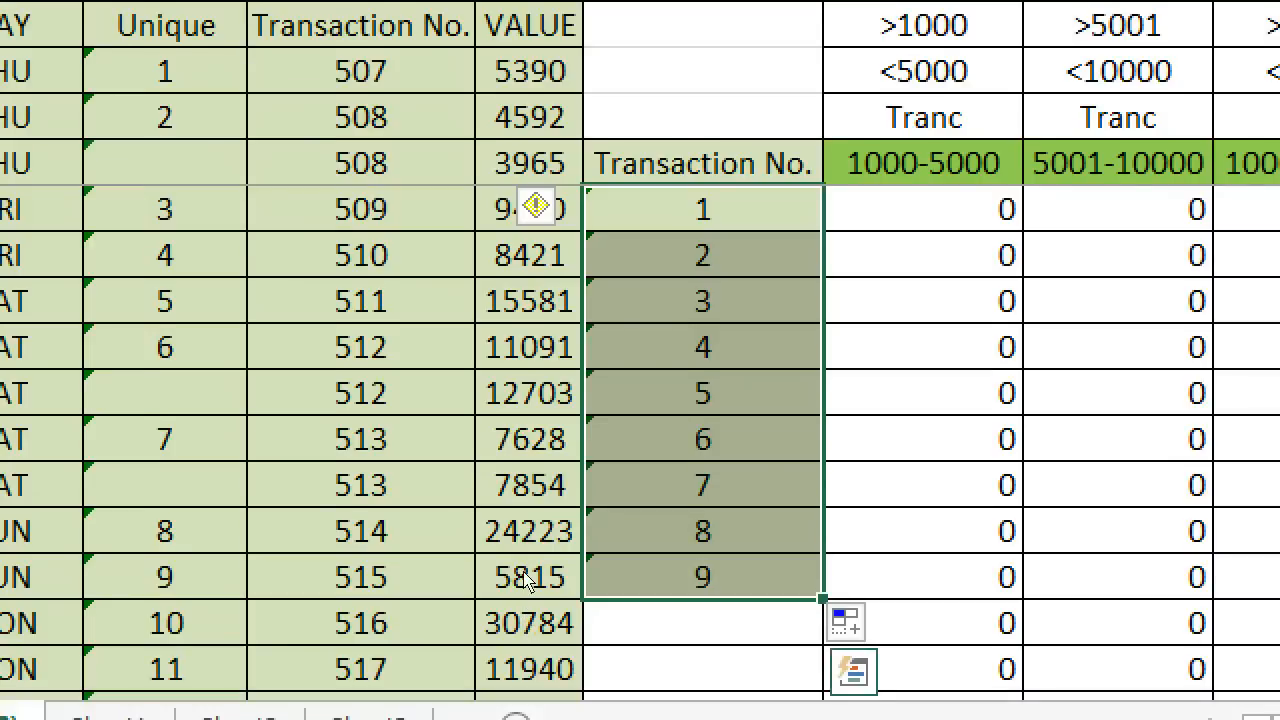
key("Delete")
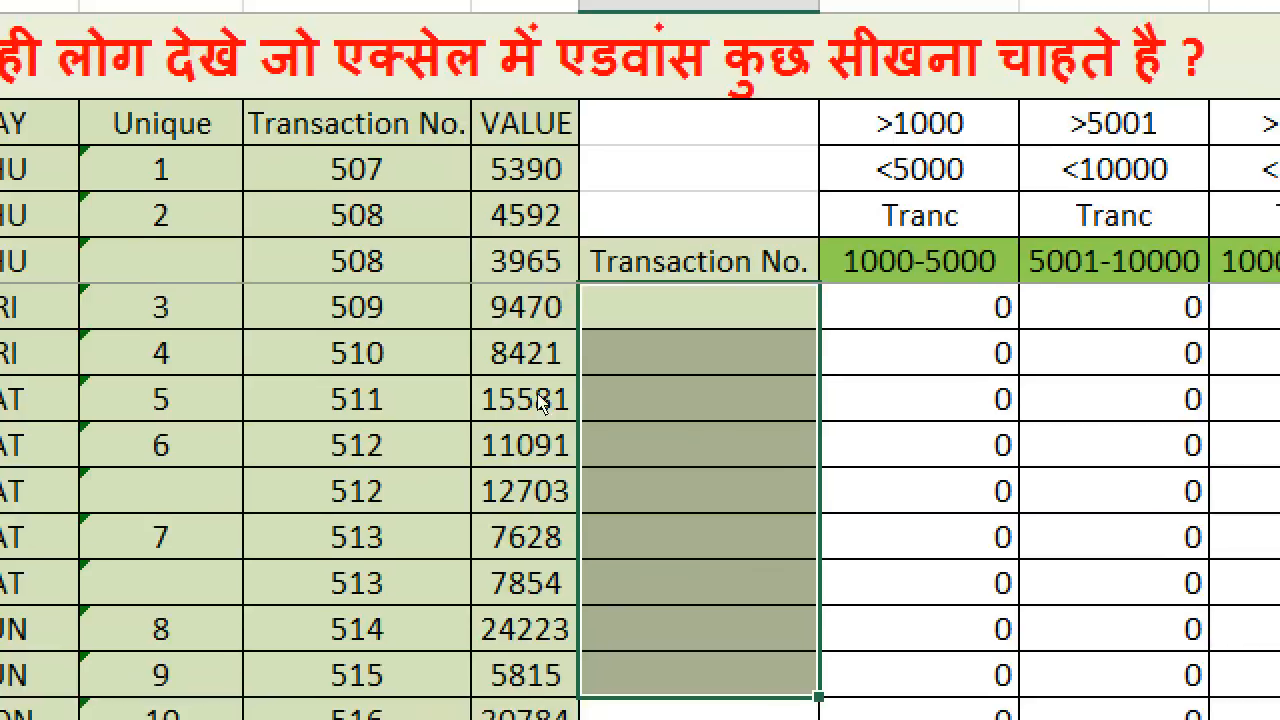
key("shift+BackSpace")
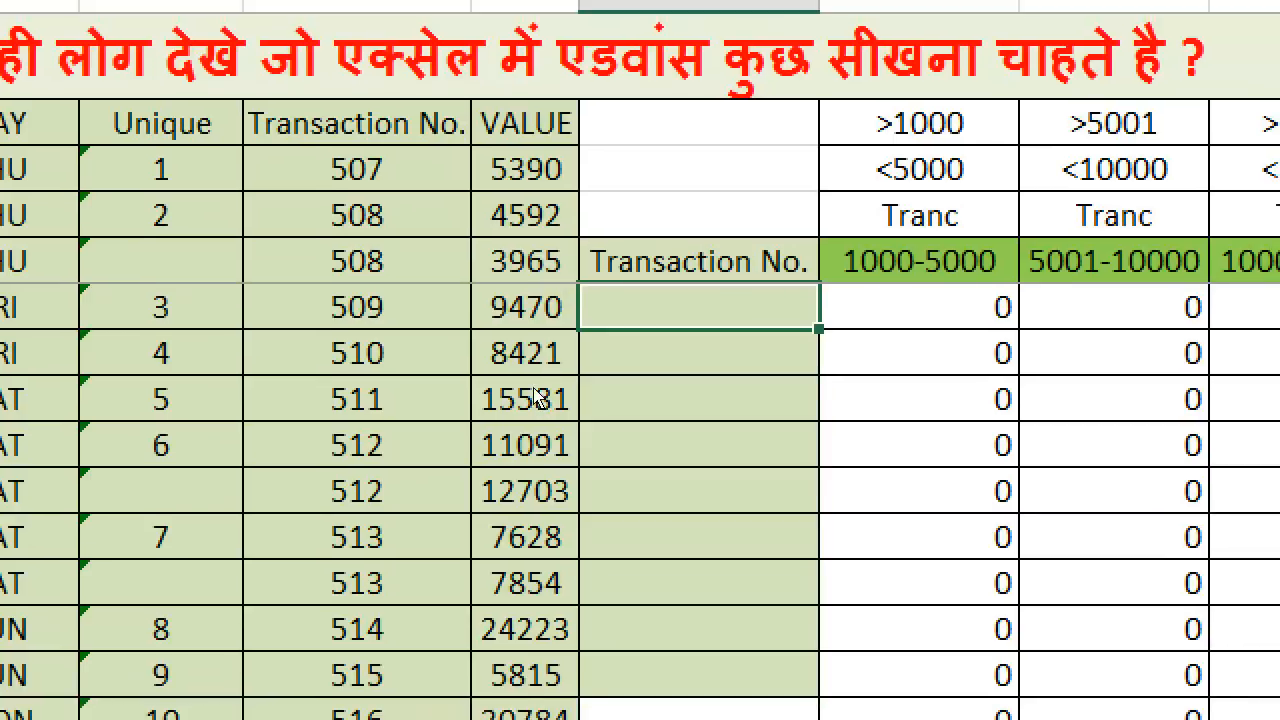
Step: Start a formula in F6 with VLOOKUP nested inside IFERROR
type("=IF")
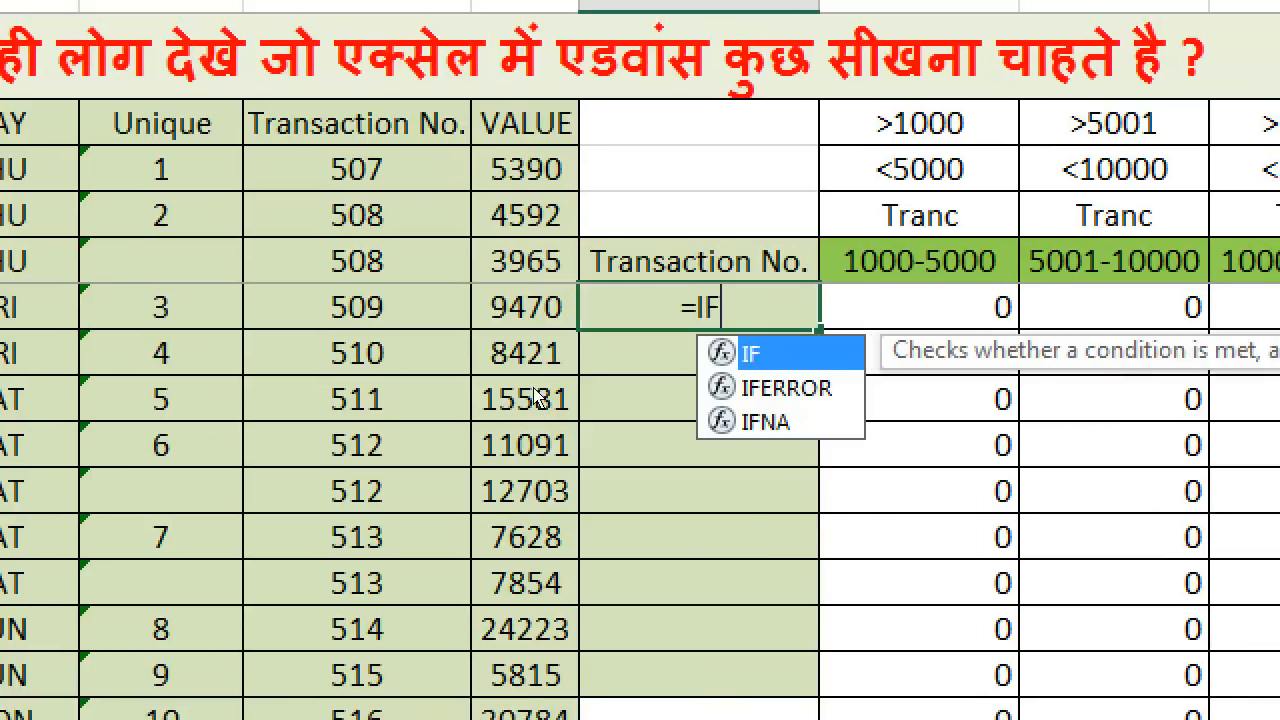
type("E")
key("Tab")
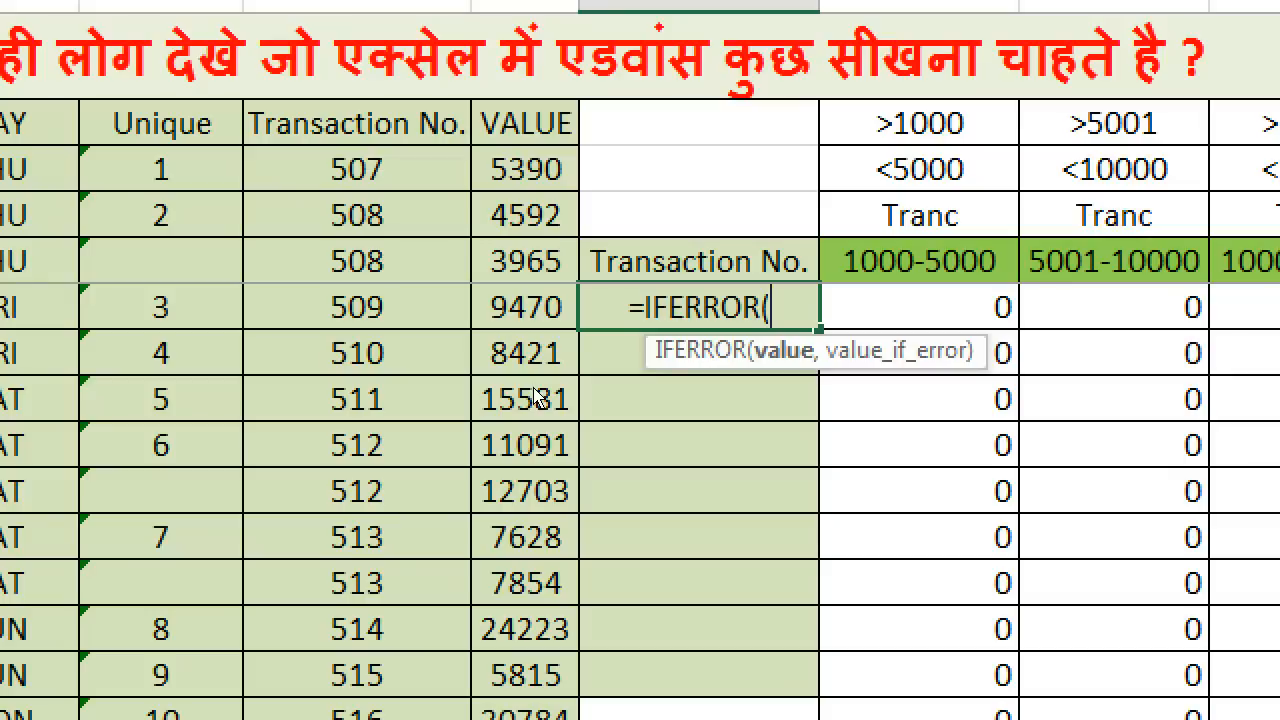
type("VLO")
key("Tab")
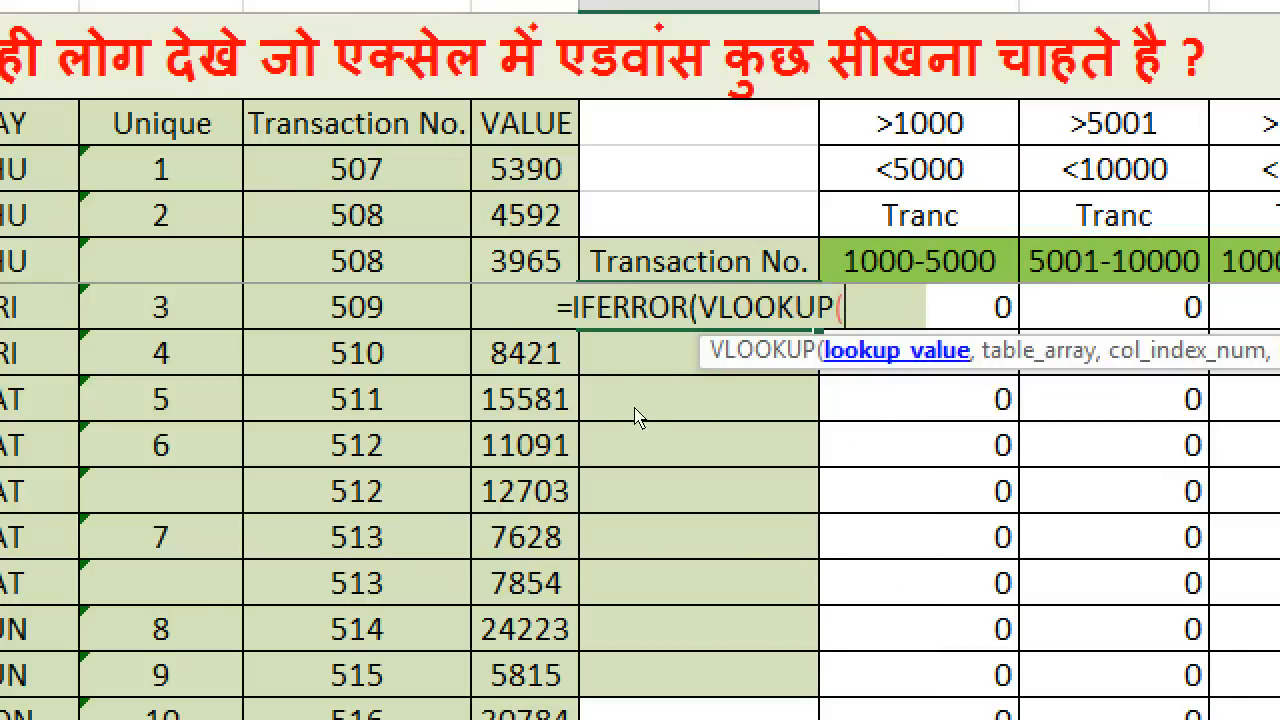
Step: Enter SMALL(C:C,ROW()-5) as the VLOOKUP's lookup value, using the whole Unique column as the array
type("SMAL")
key("Tab")
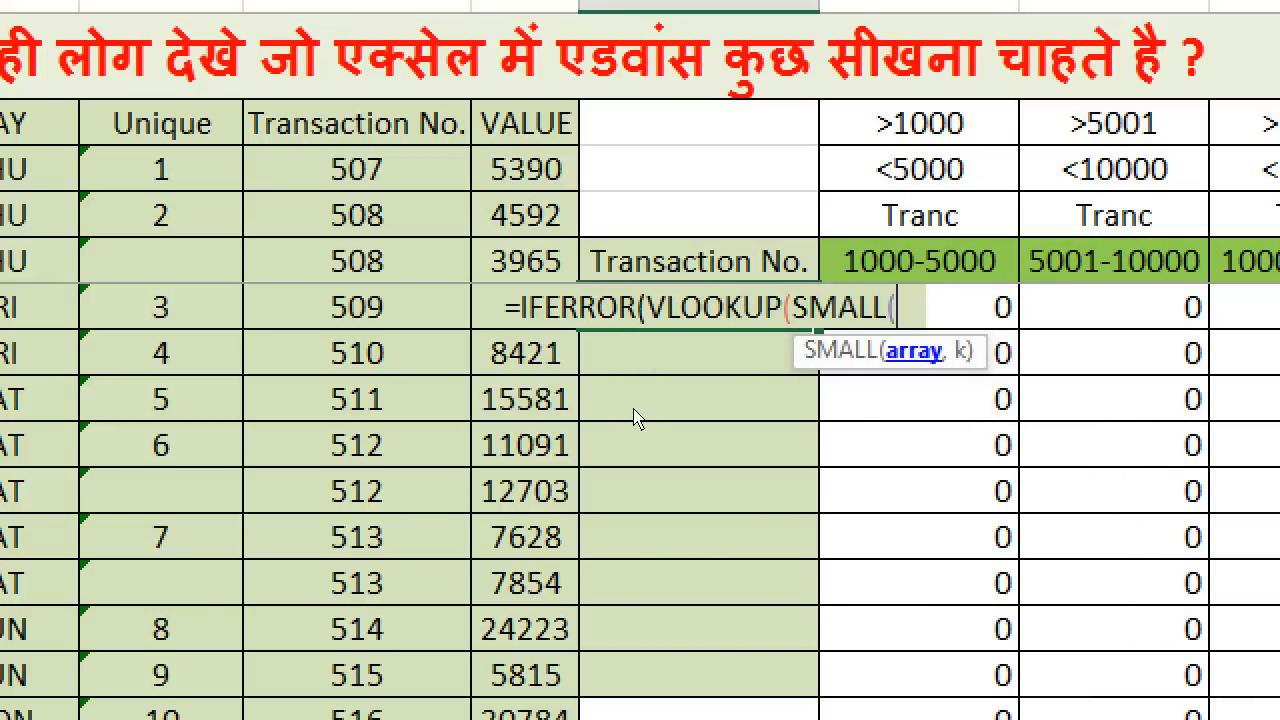
left_click(171, 223)
key("ctrl+space")
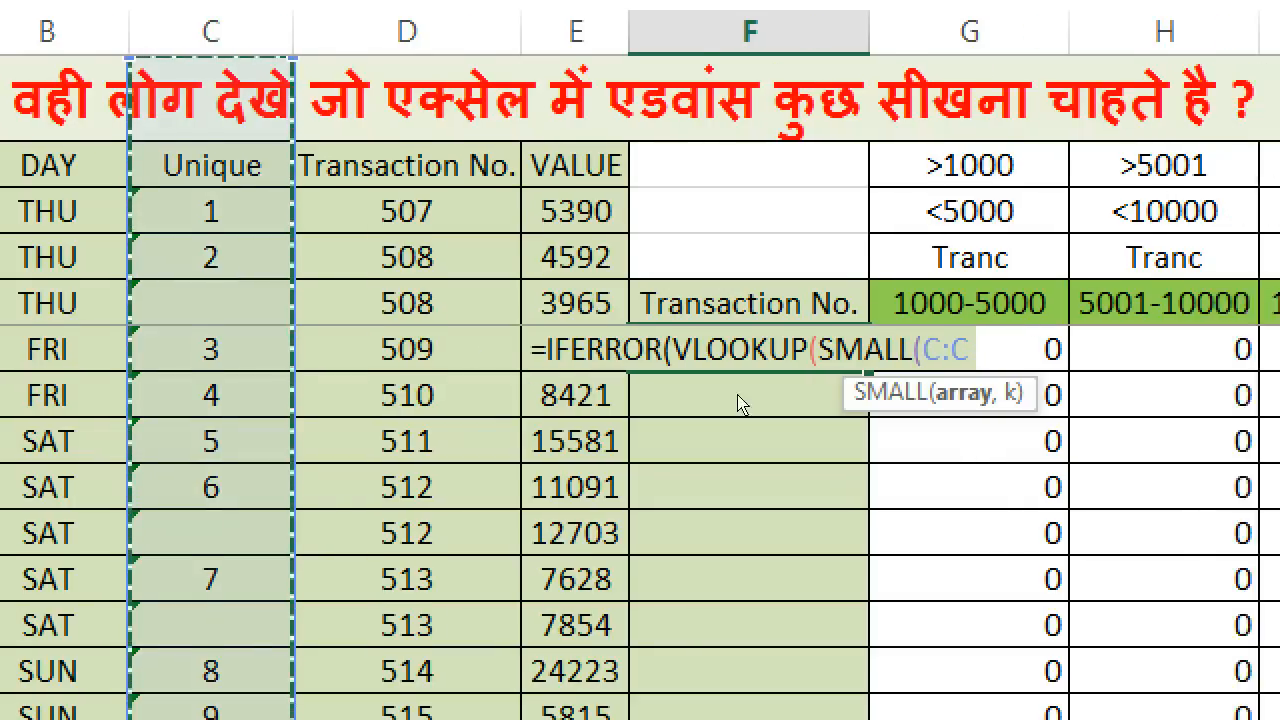
type(",")
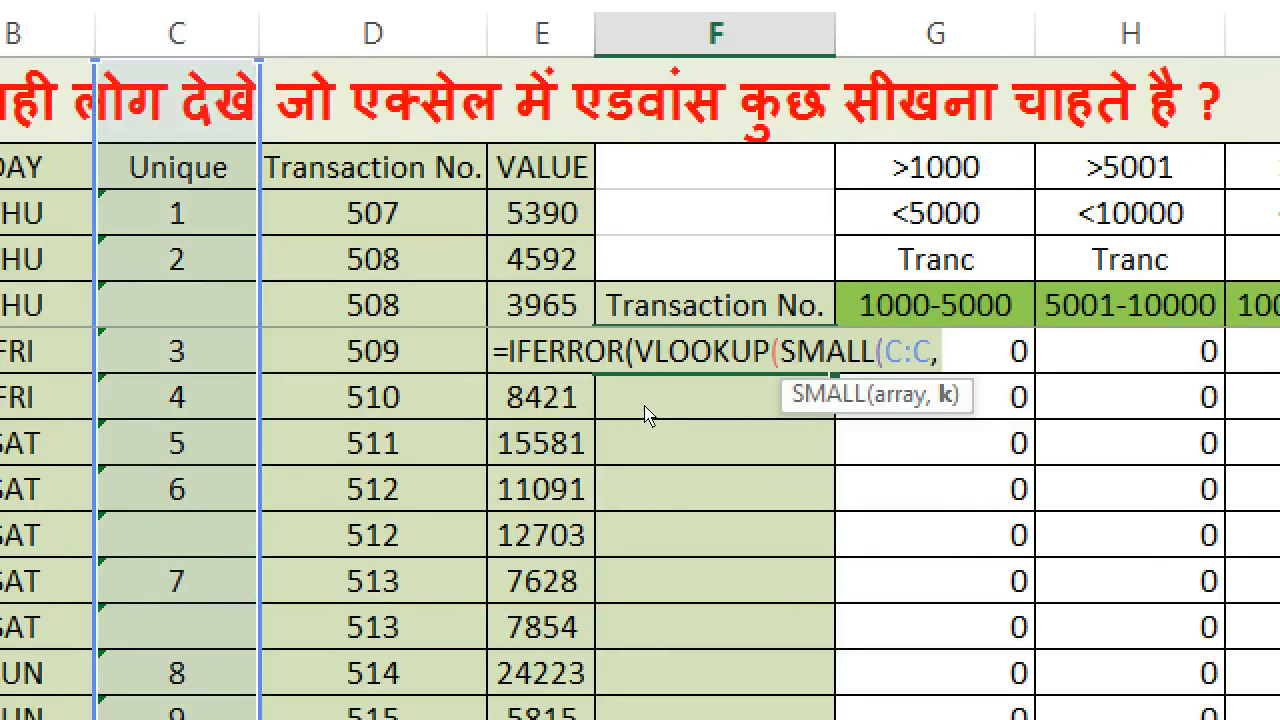
type("R")
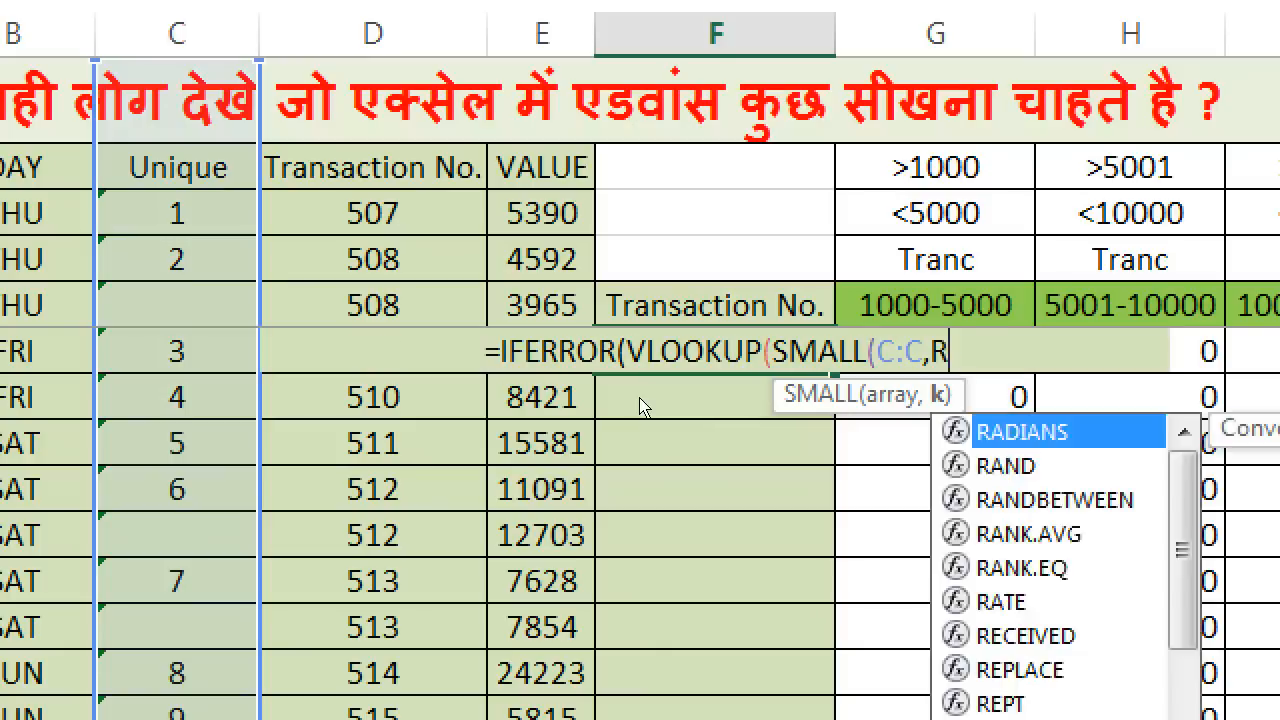
type("OW()-")
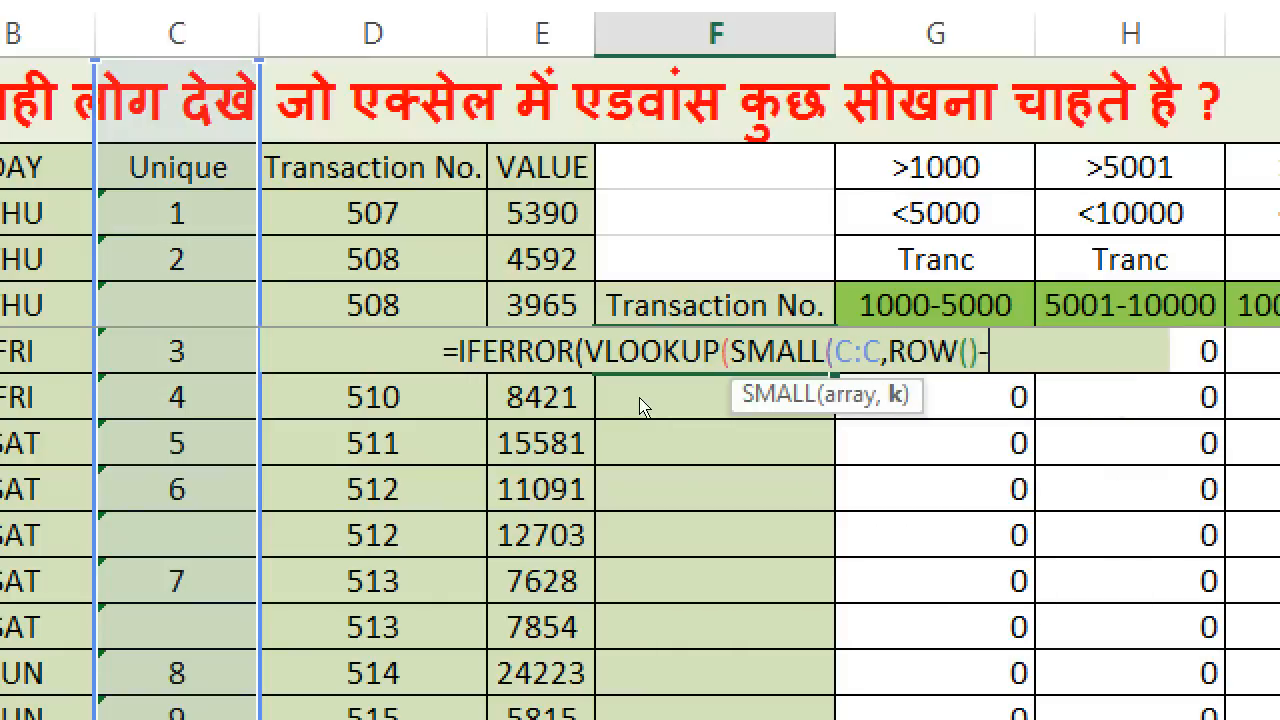
type("5")
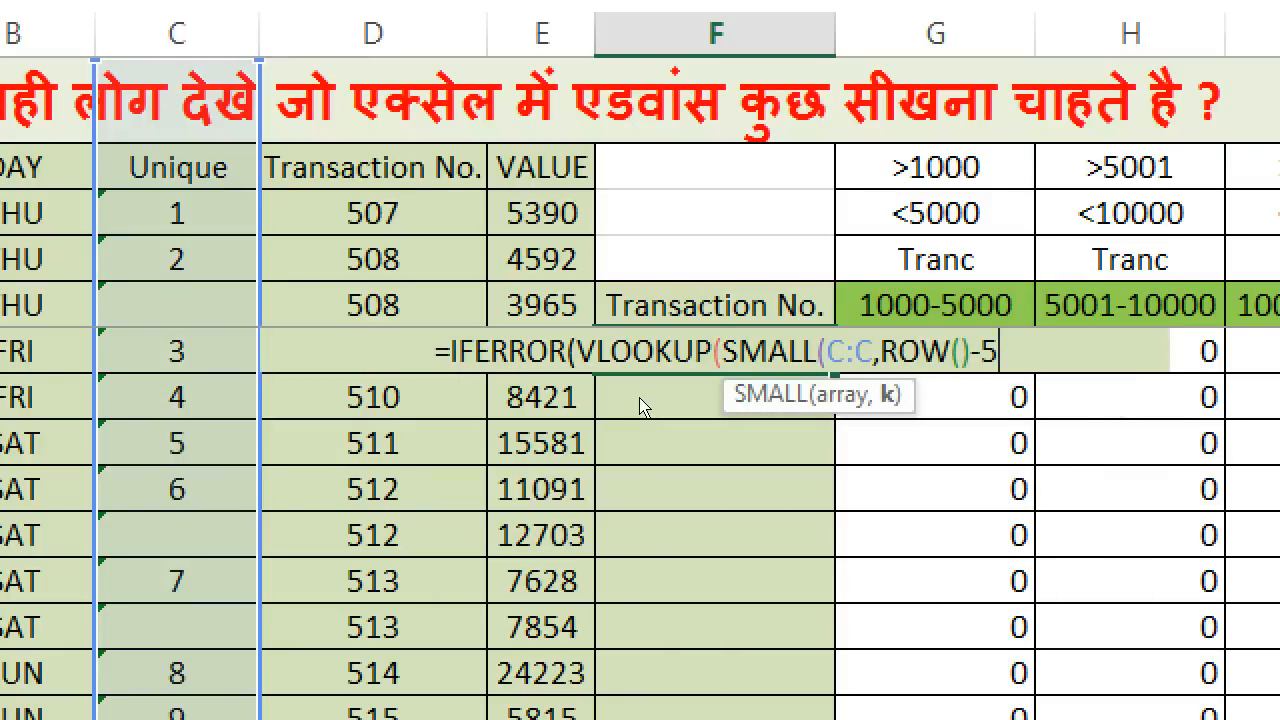
type(")")
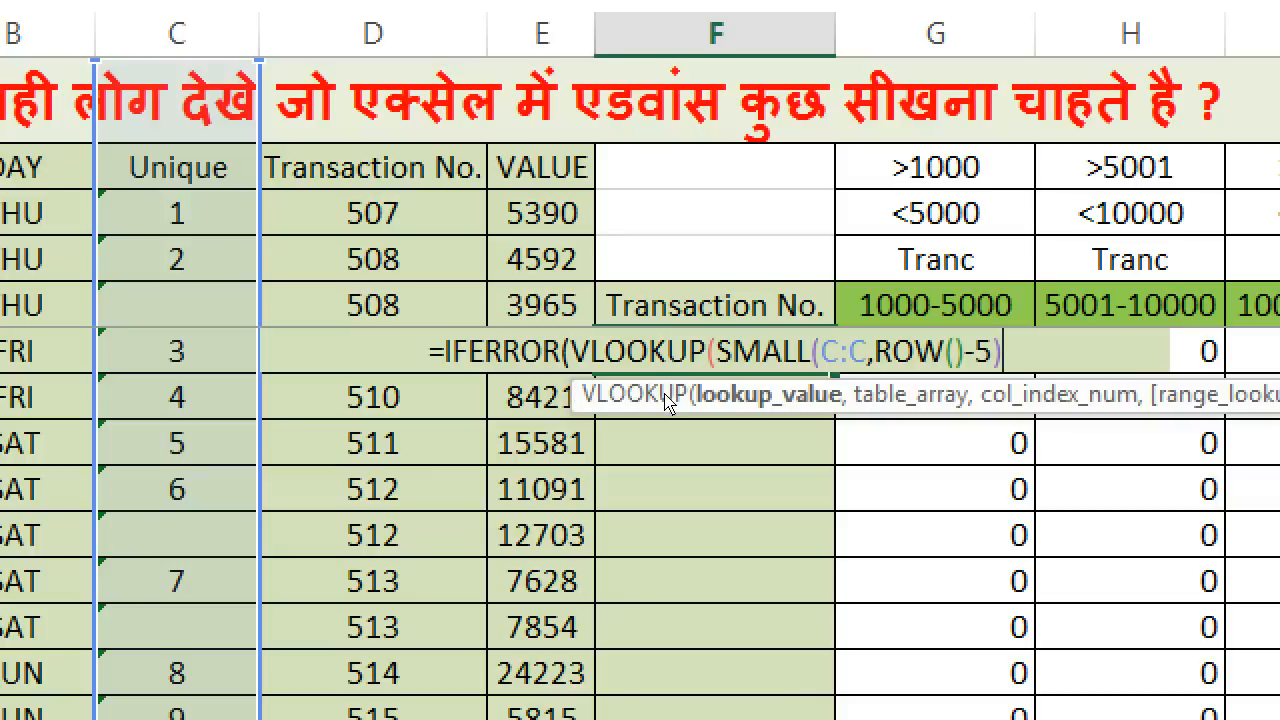
Step: Use columns C to D as the VLOOKUP's table array and make the reference absolute as $C:$D
type(",")
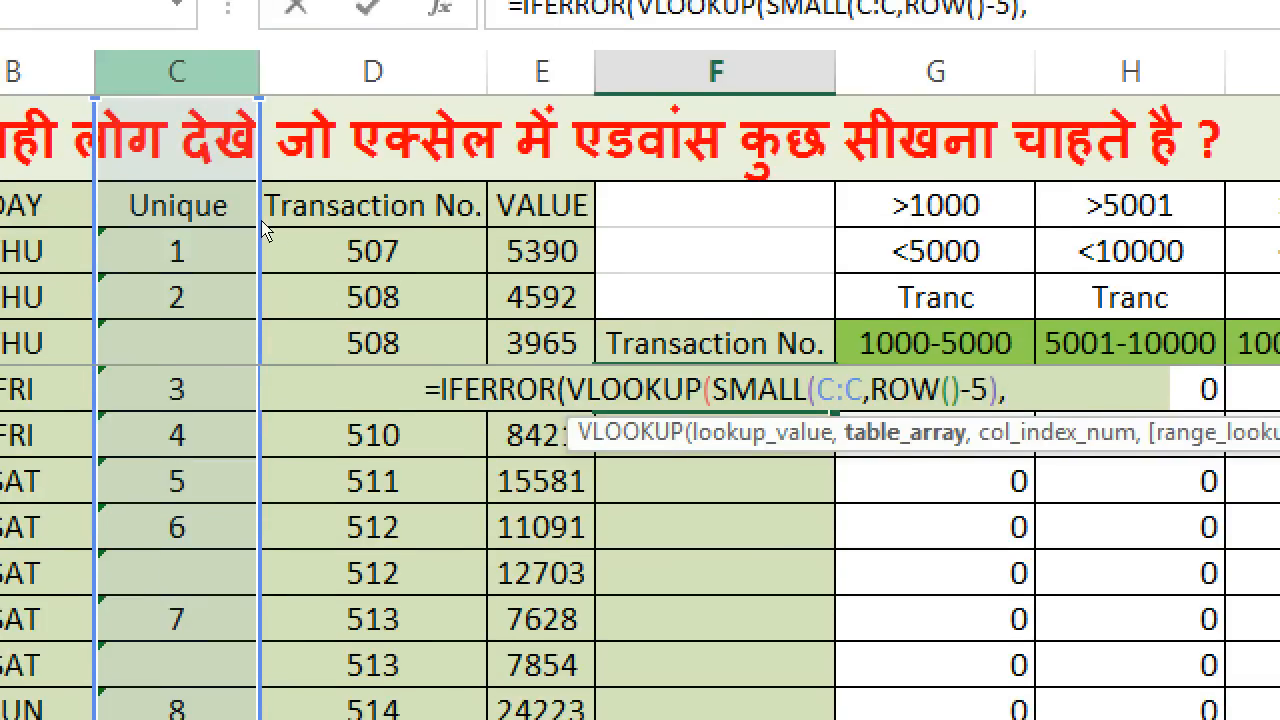
left_click_drag(176, 72, 372, 72)
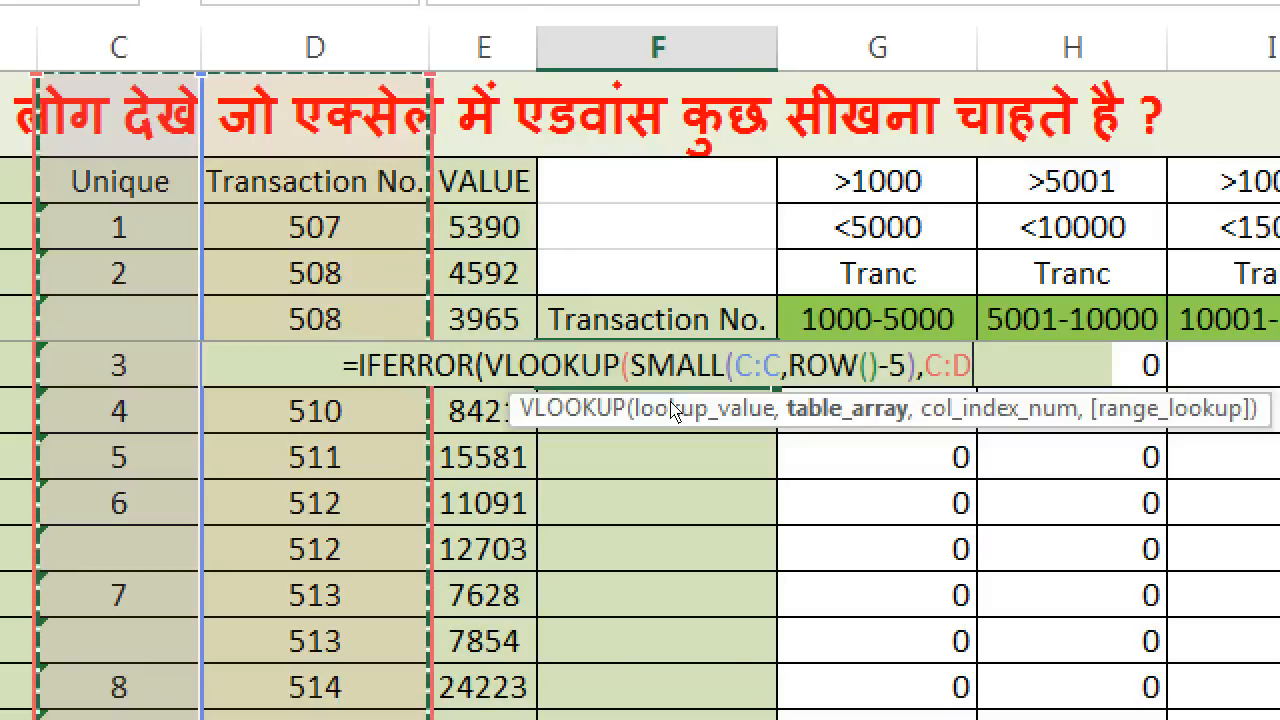
key("F2")
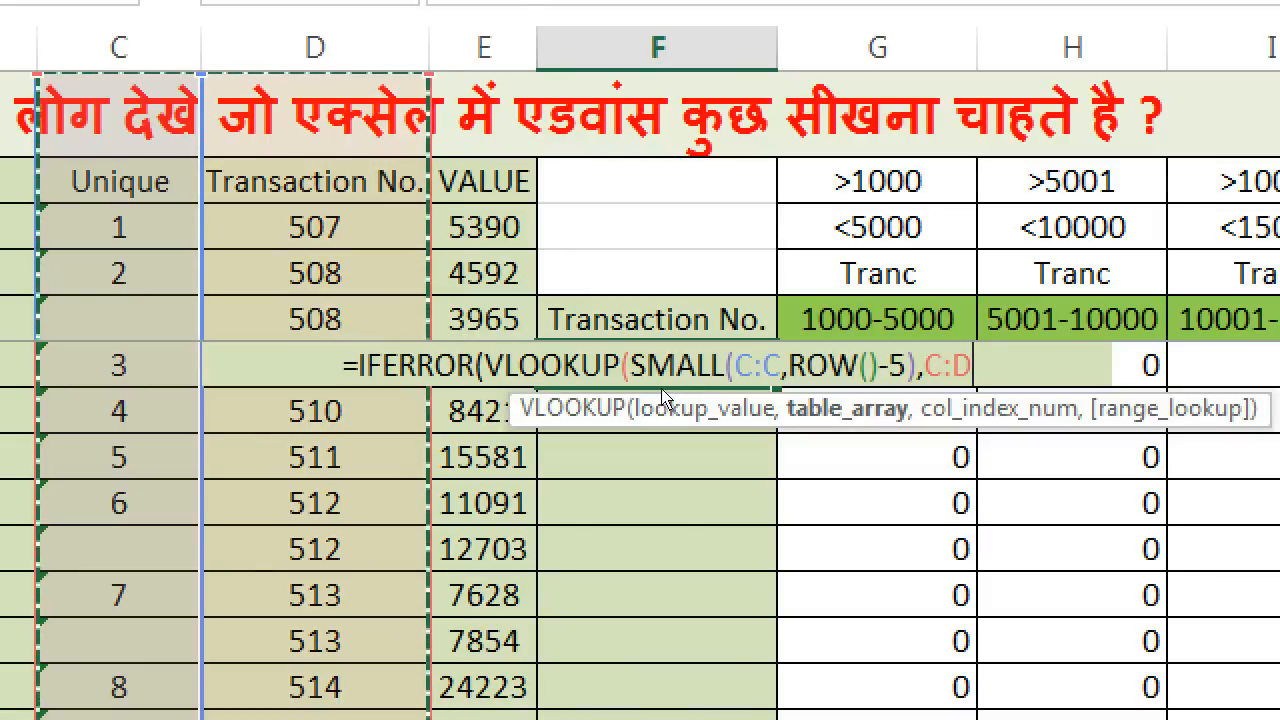
key("Left")
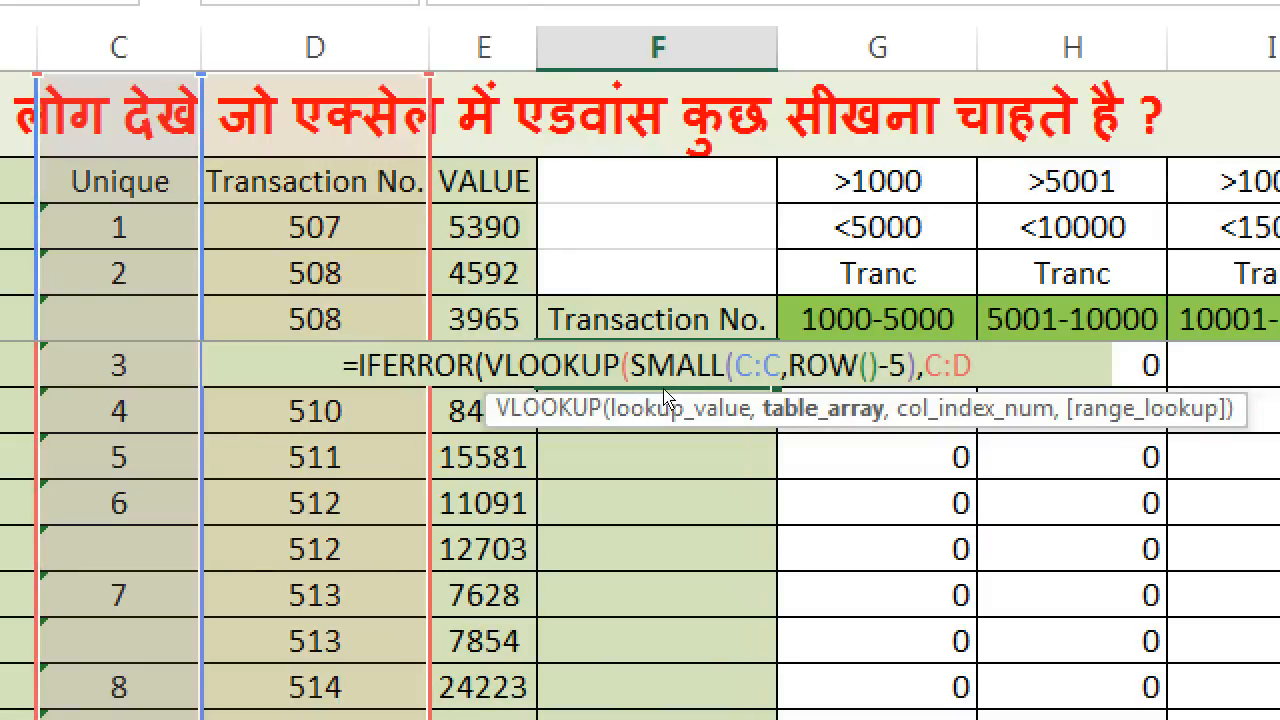
key("F4")
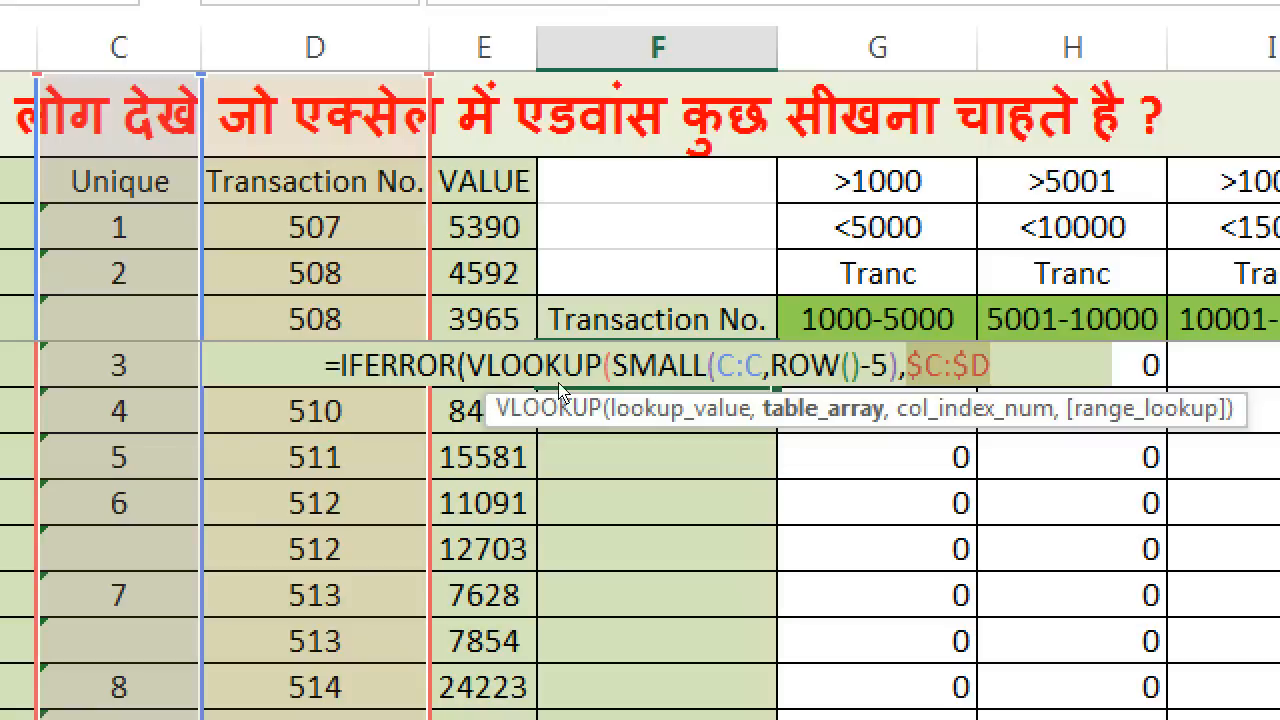
Step: Make the SMALL function's array reference absolute as $C:$C
key("Left")
key("Left")
key("Left")
key("Left")
key("Left")
key("Left")
key("Left")
key("Left")
key("Left")
key("Left")
key("Left")
key("Left")
key("Left")
key("Left")
key("Left")
key("Left")
key("F4")
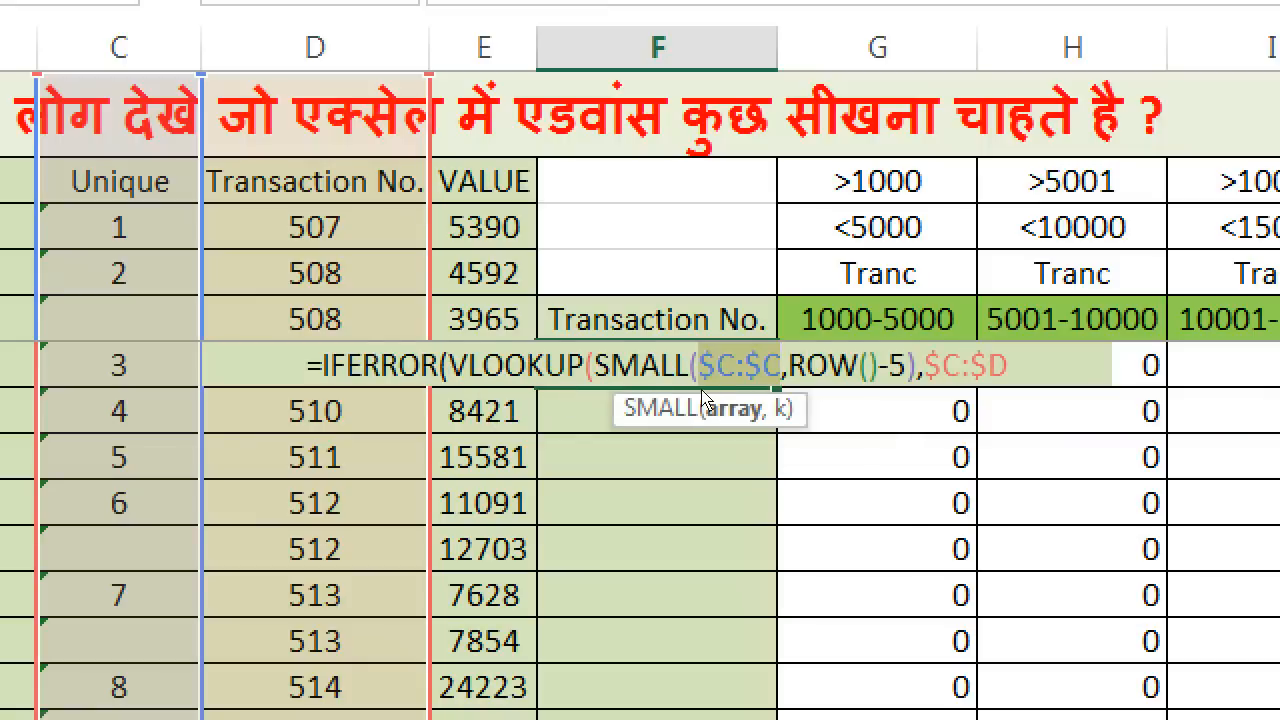
Step: Finish the F6 formula with column index 2, exact match 0 and "" as the IFERROR fallback, and reselect F6
key("End")
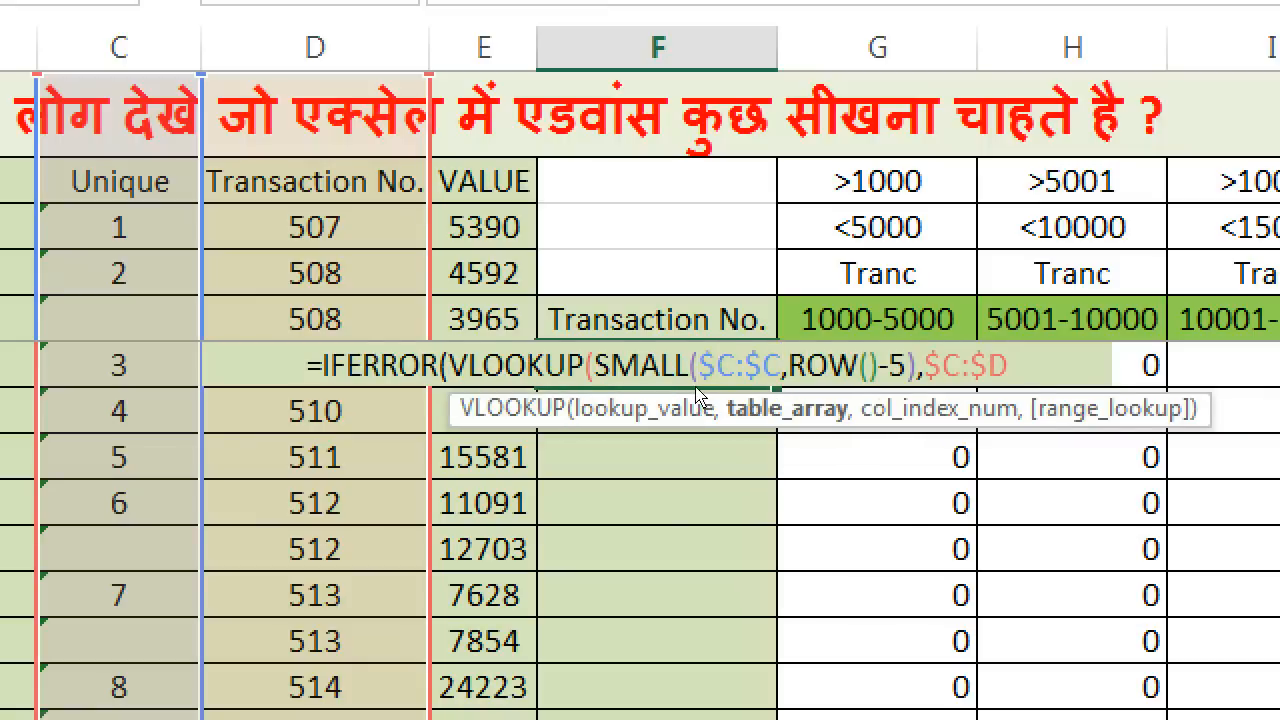
type(",")
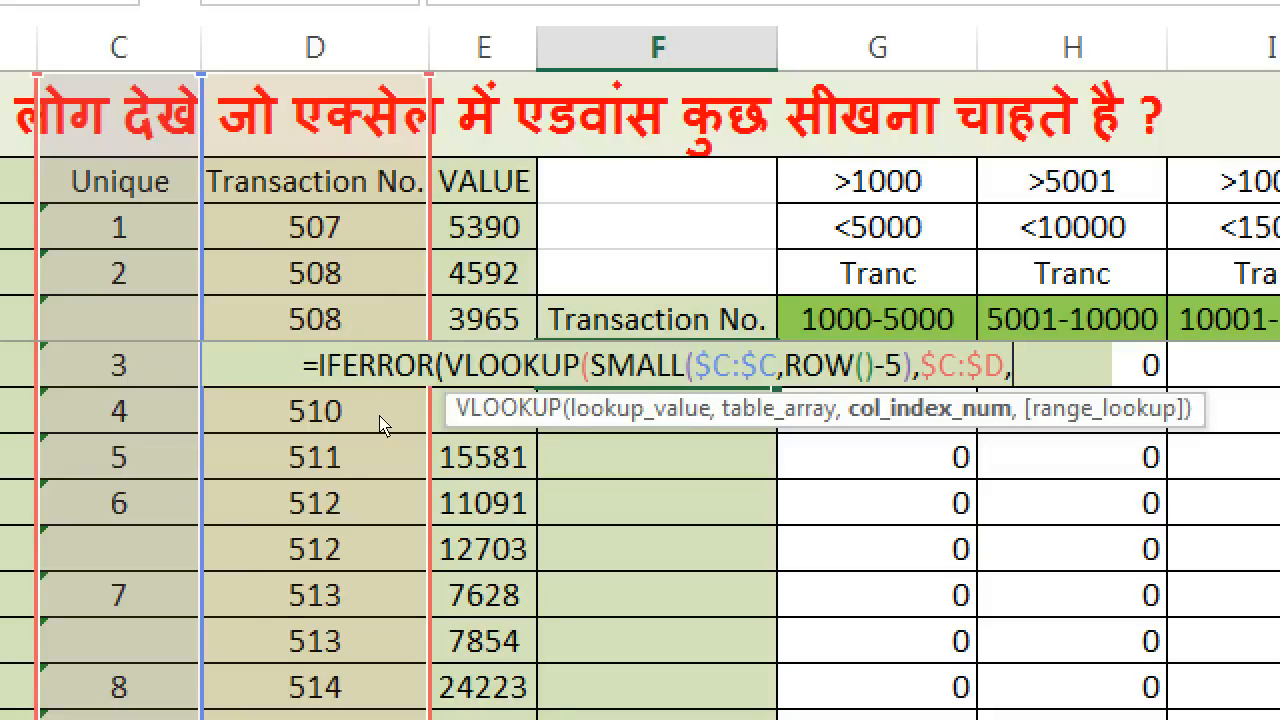
type("2,")
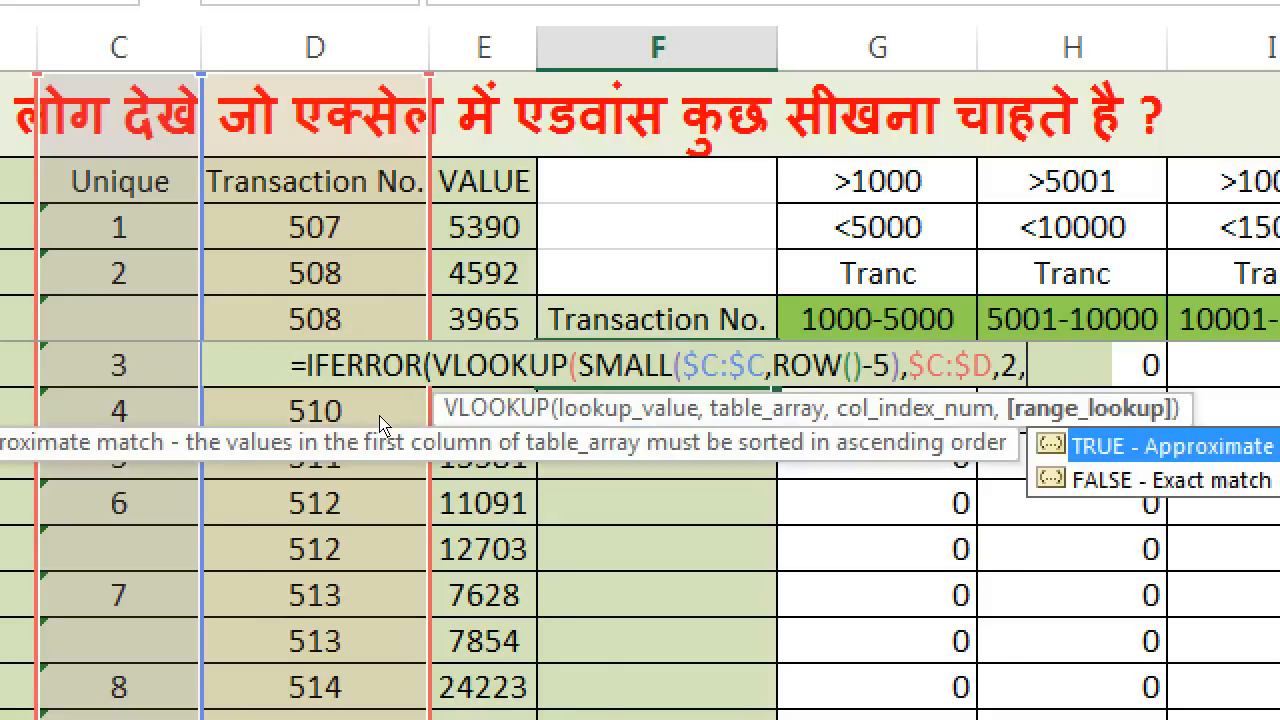
type("0)")
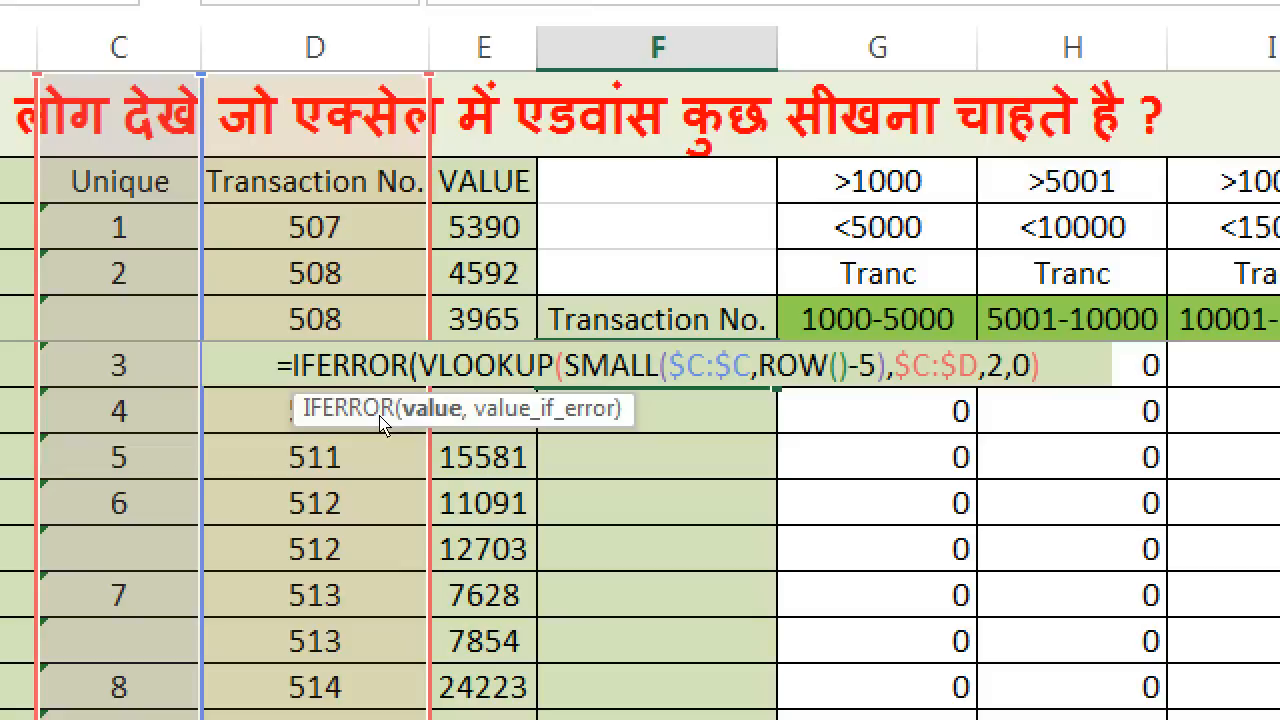
type(",")
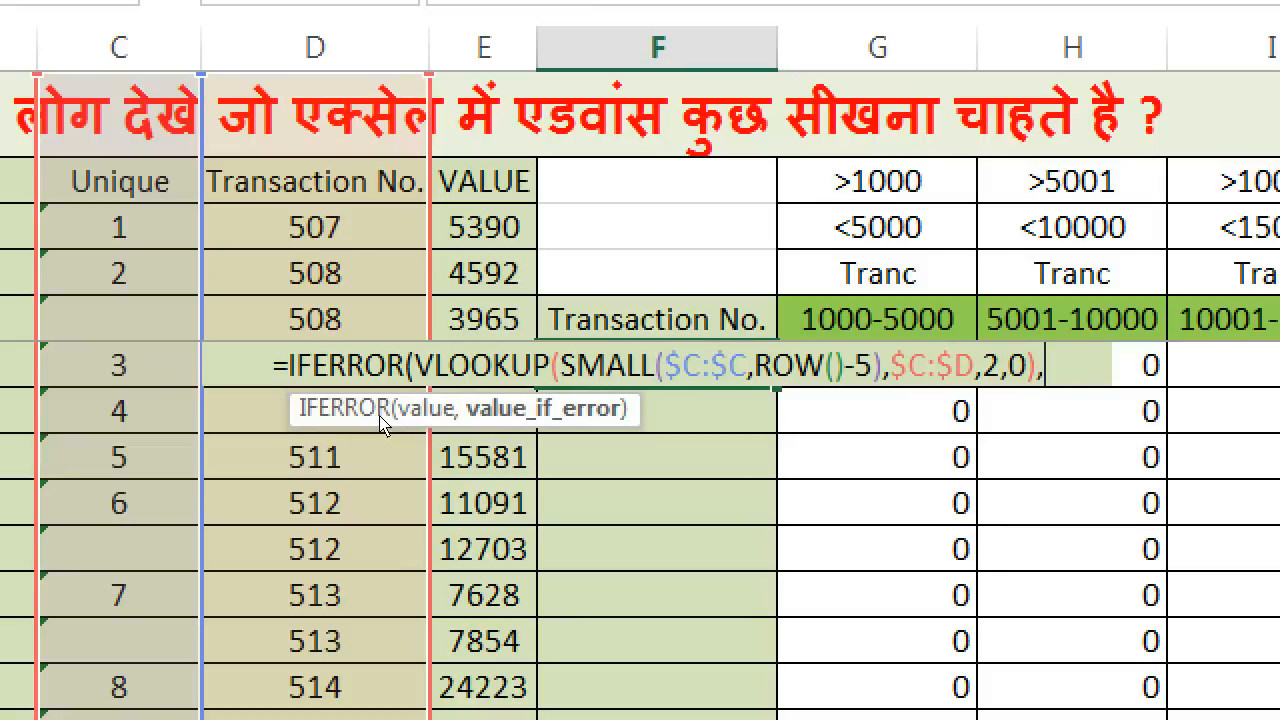
type("\"\"")
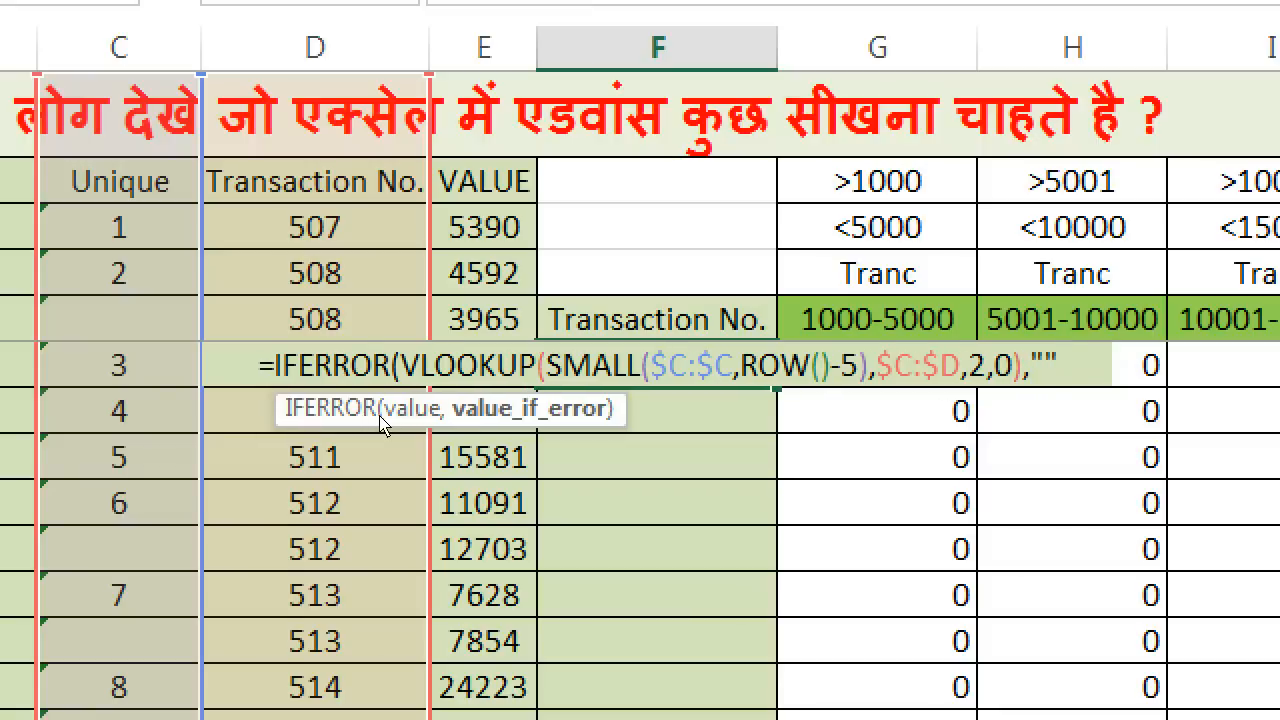
type(")")
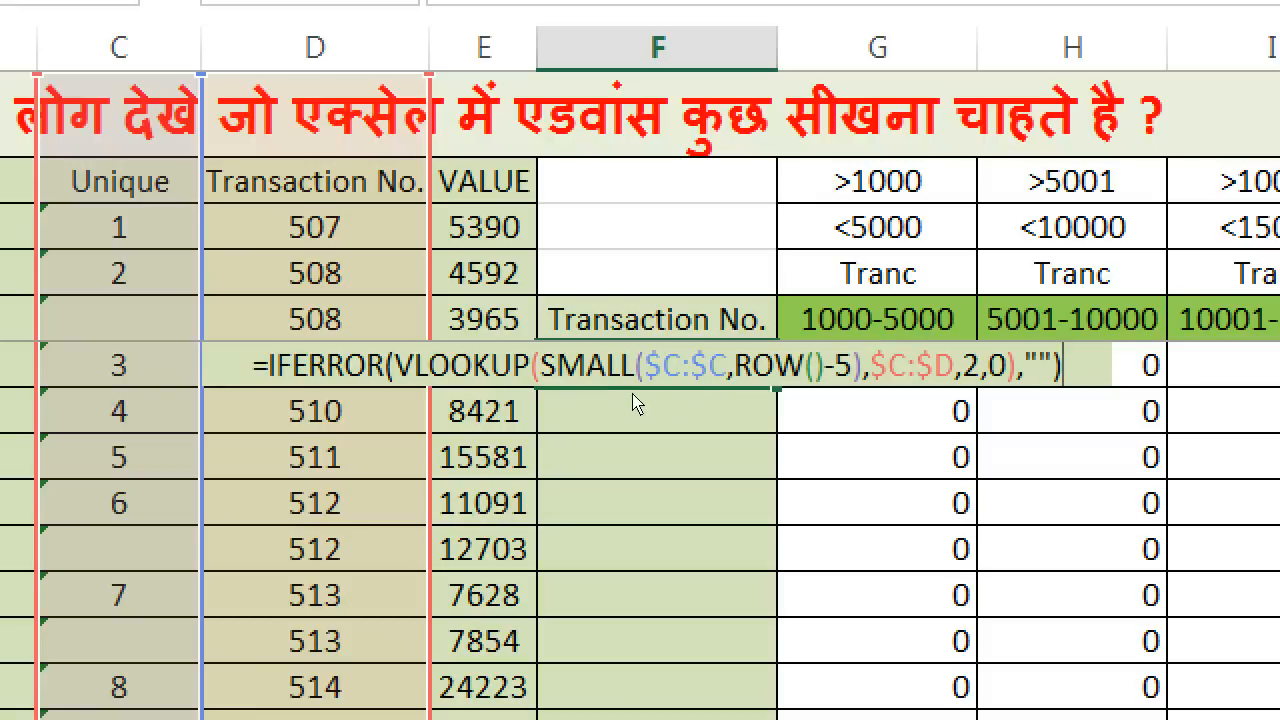
key("Return")
left_click(570, 380)
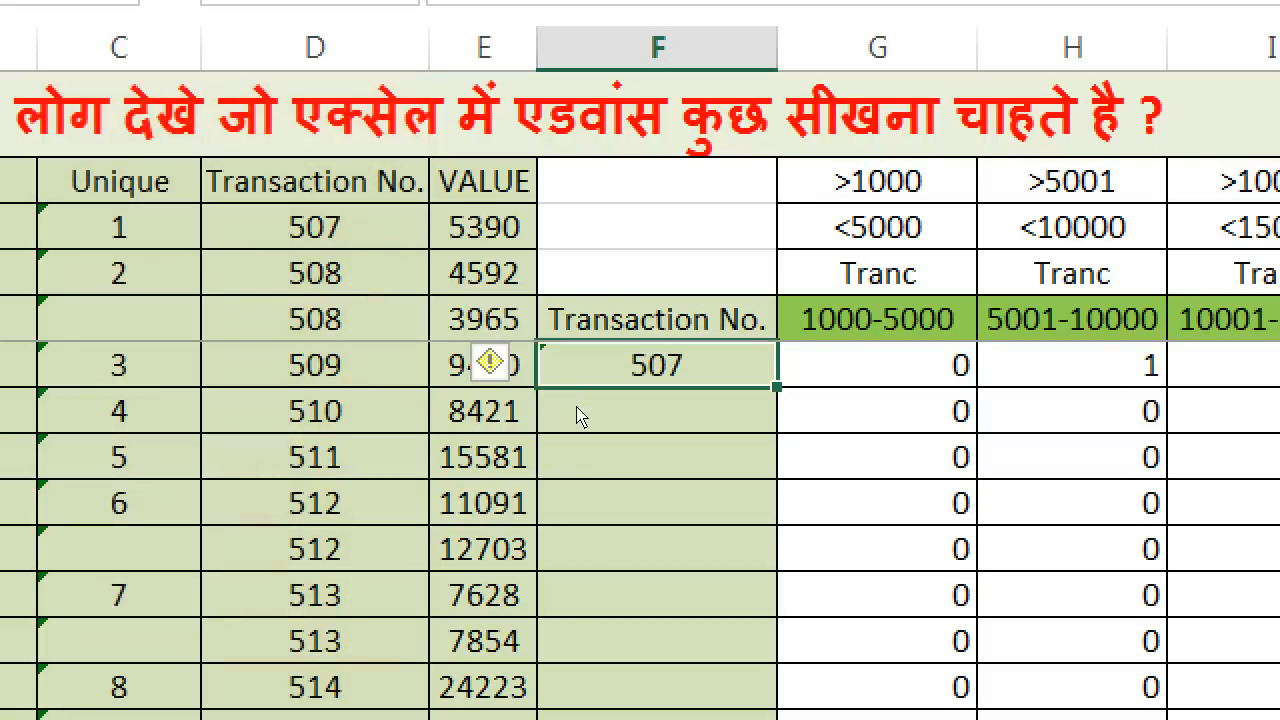
Step: Fill the F6 lookup formula down the Transaction No. column to row 29 and review the formula in F6
left_click_drag(572, 380, 565, 675)
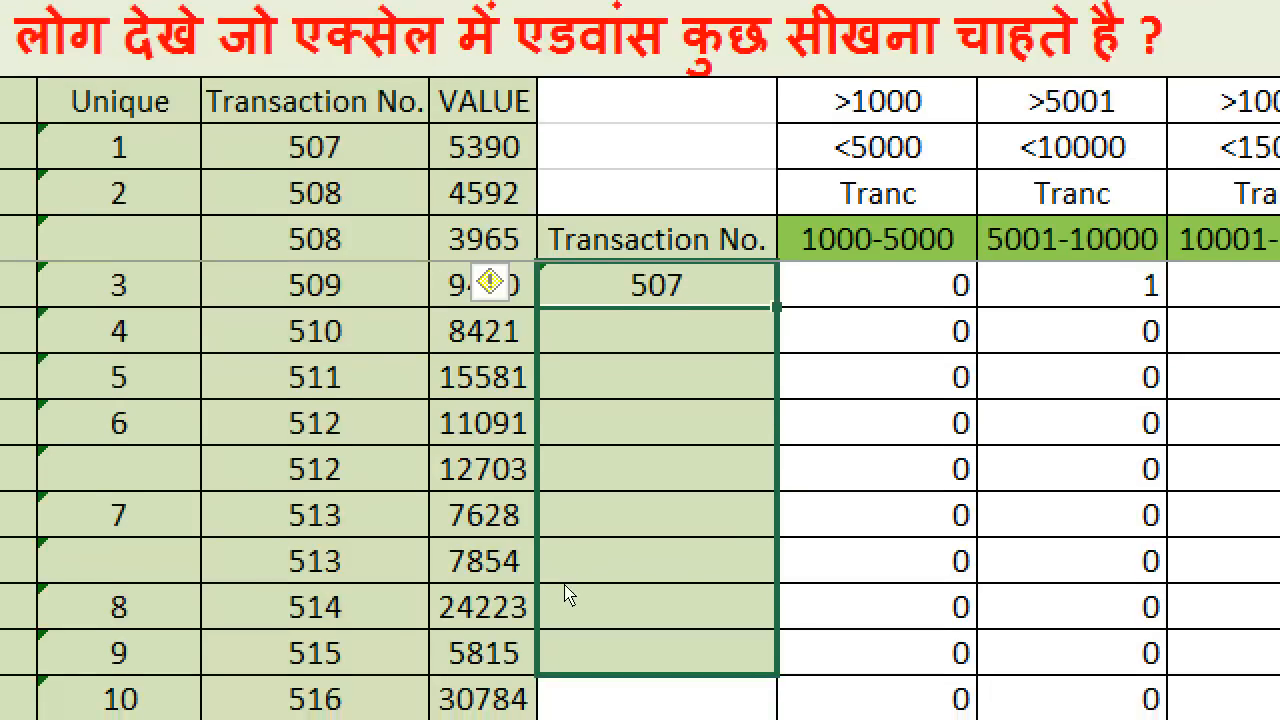
left_click_drag(565, 594, 569, 598)
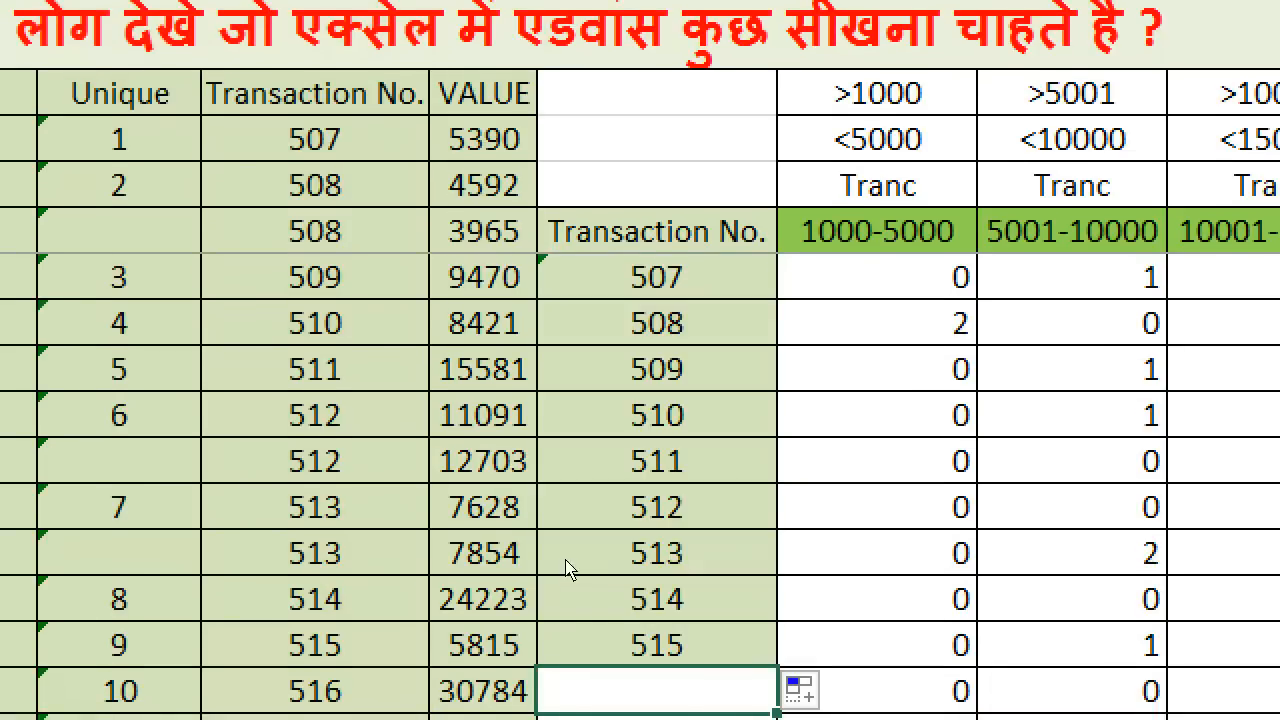
scroll(568, 568, "down", 1)
left_click_drag(572, 512, 543, 597)
key("ctrl+d")
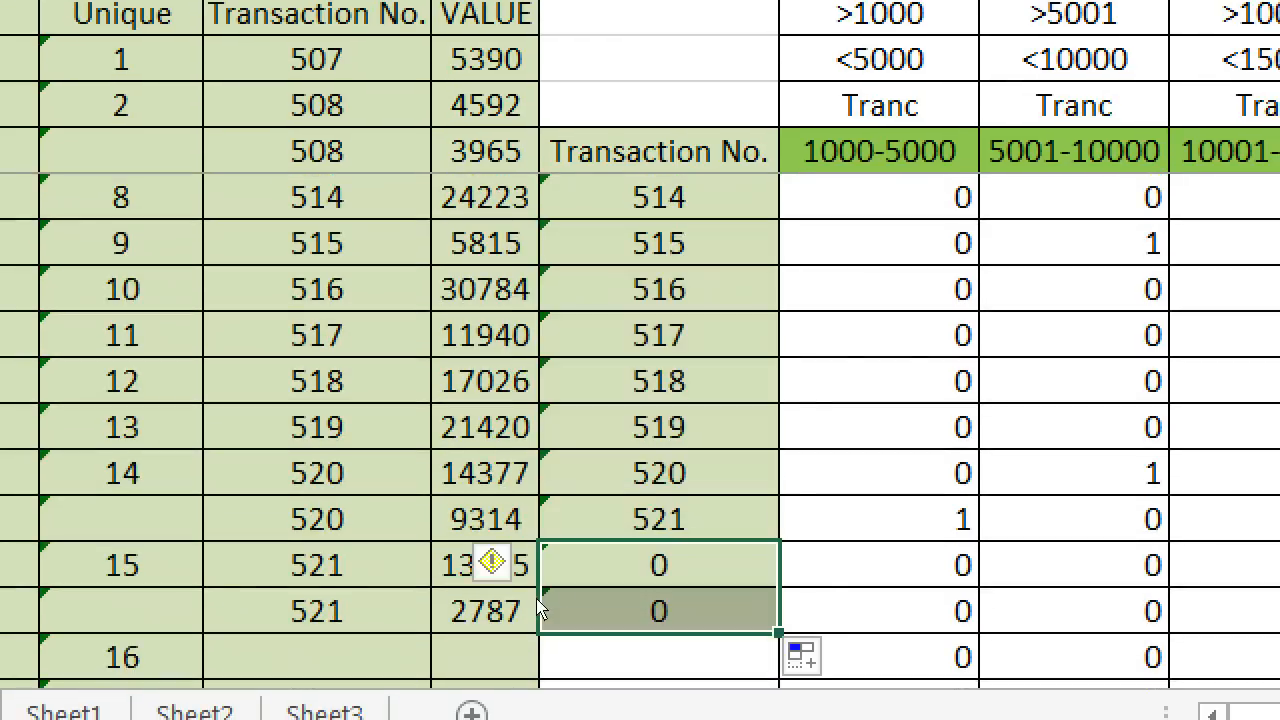
scroll(550, 592, "down", 2)
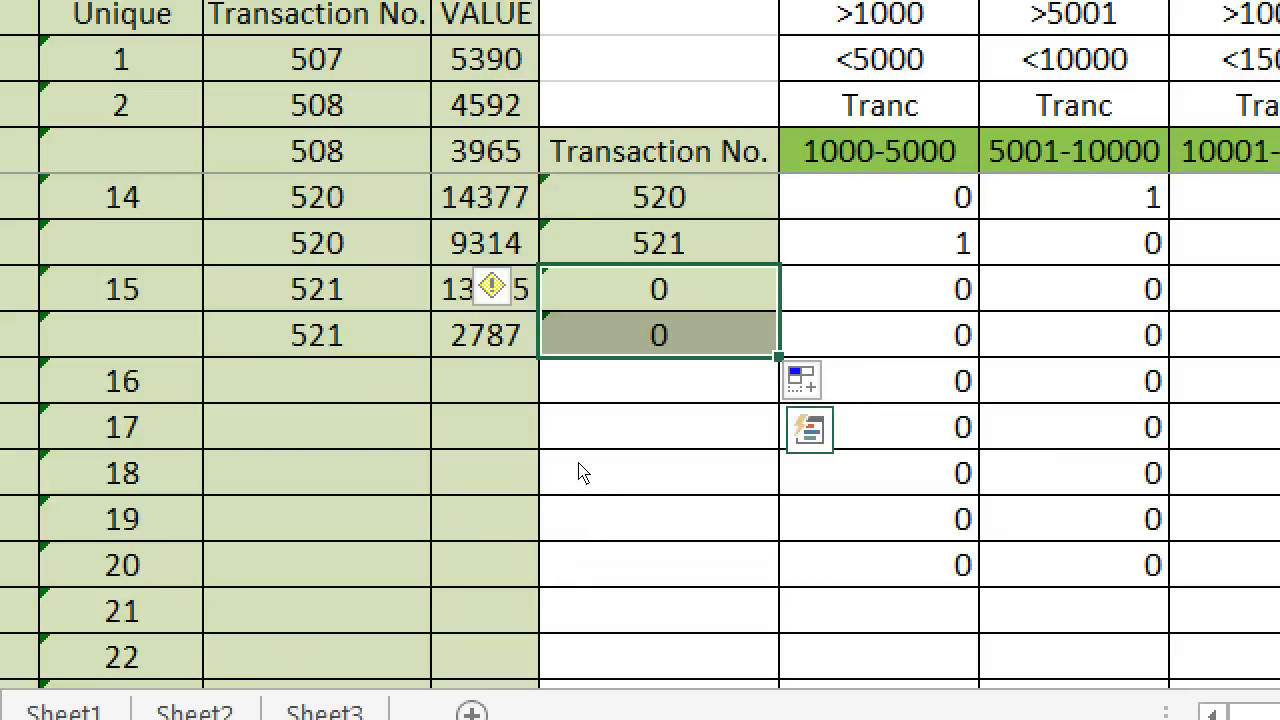
left_click_drag(576, 532, 571, 650)
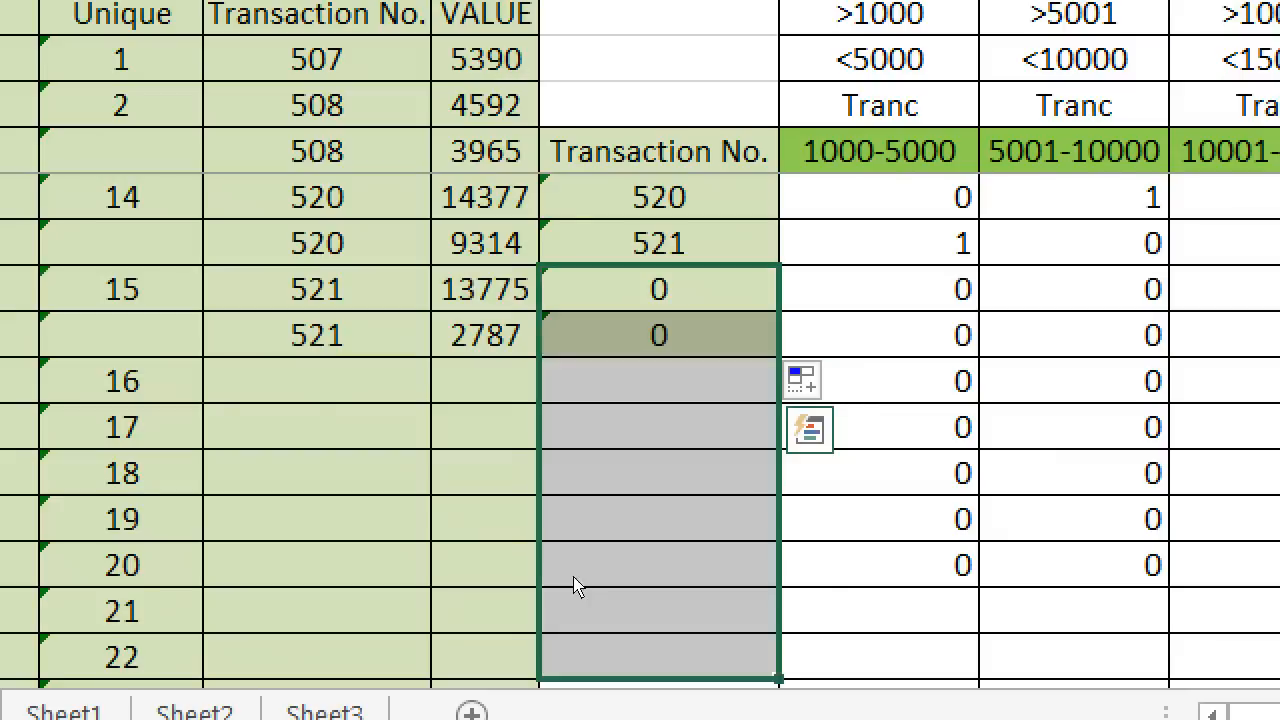
key("ctrl+d")
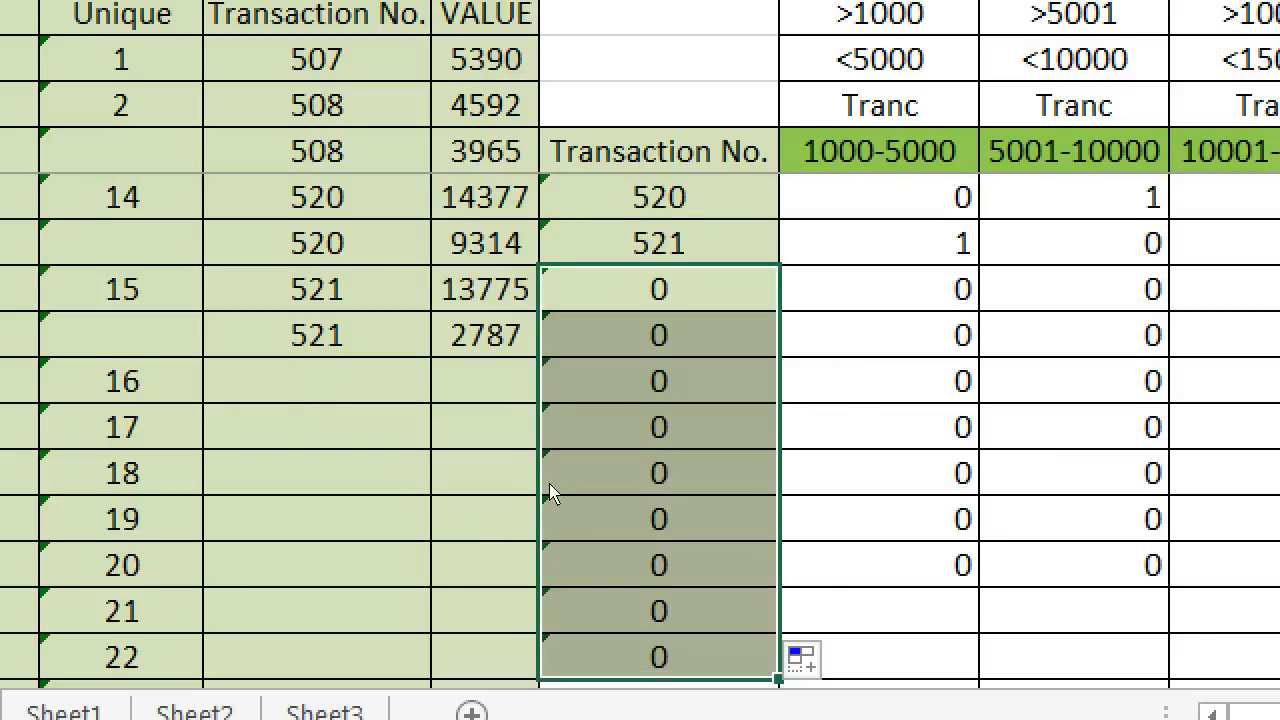
scroll(556, 492, "up", 3)
scroll(556, 492, "up", 1)
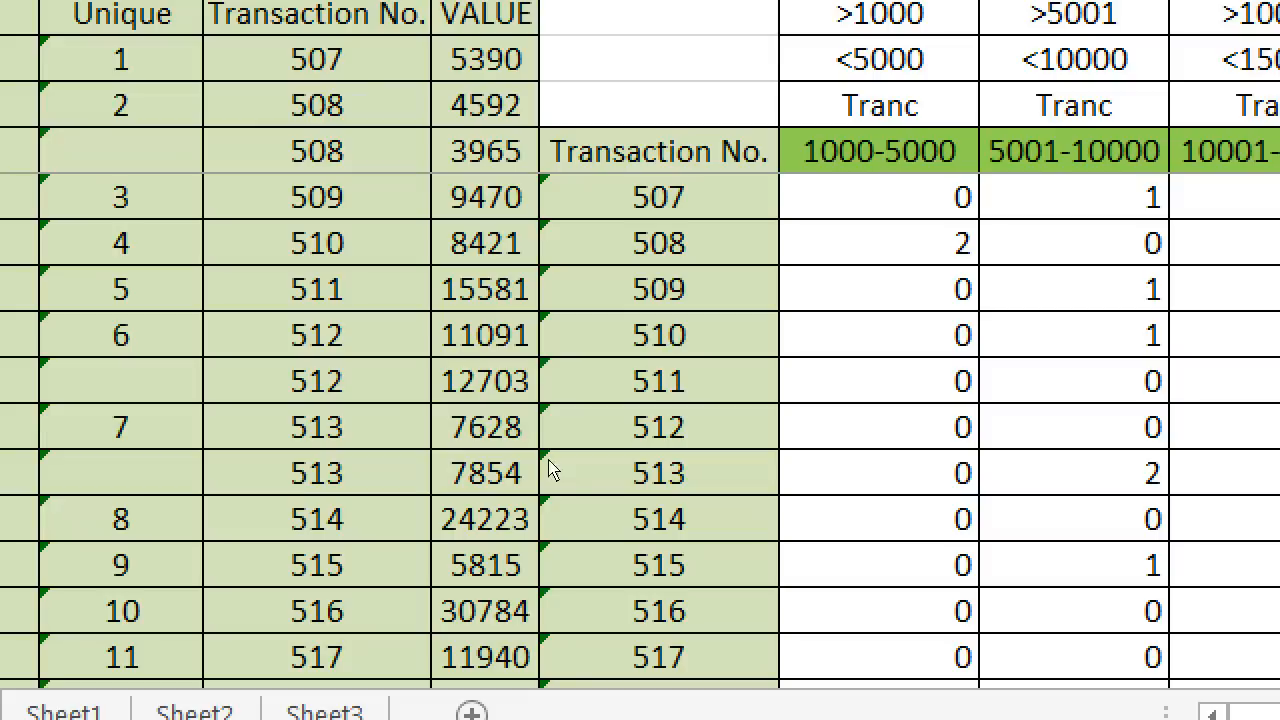
key("F2")
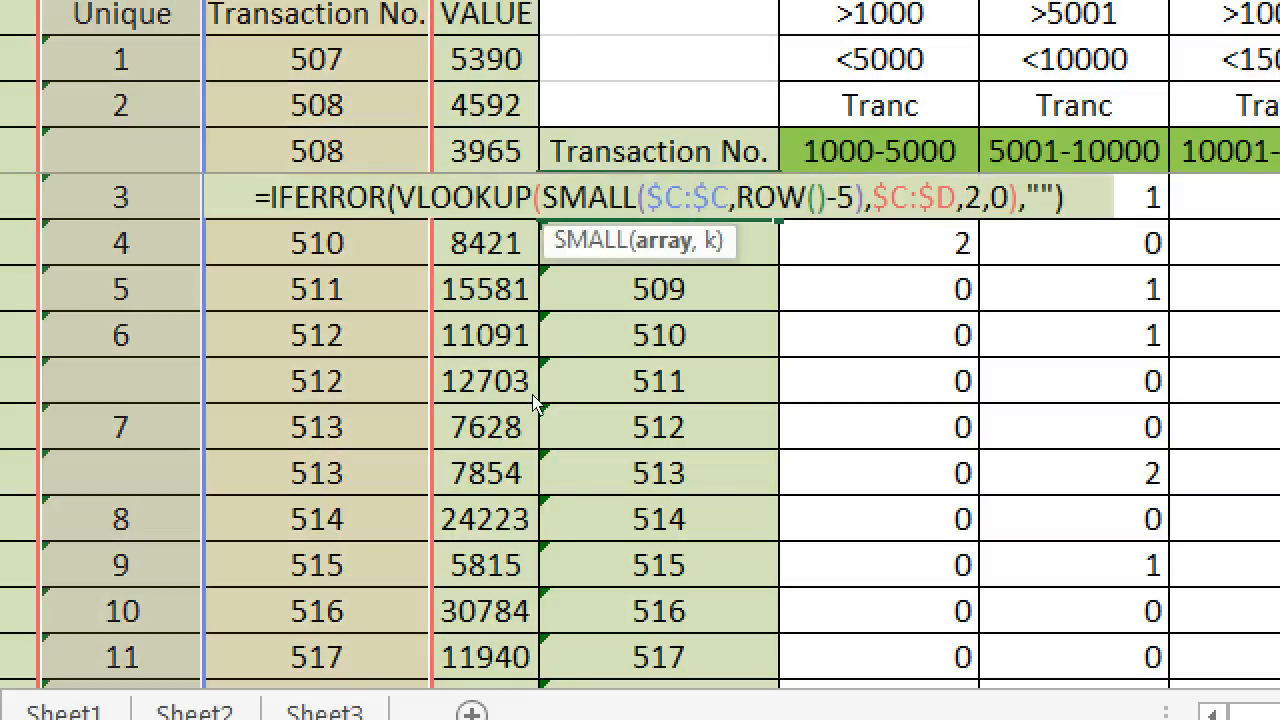
key("Escape")
Step: Set the transaction number in D4 to 507 to test the unique list and range counts
key("Up")
key("Up")
key("Left")
key("Left")
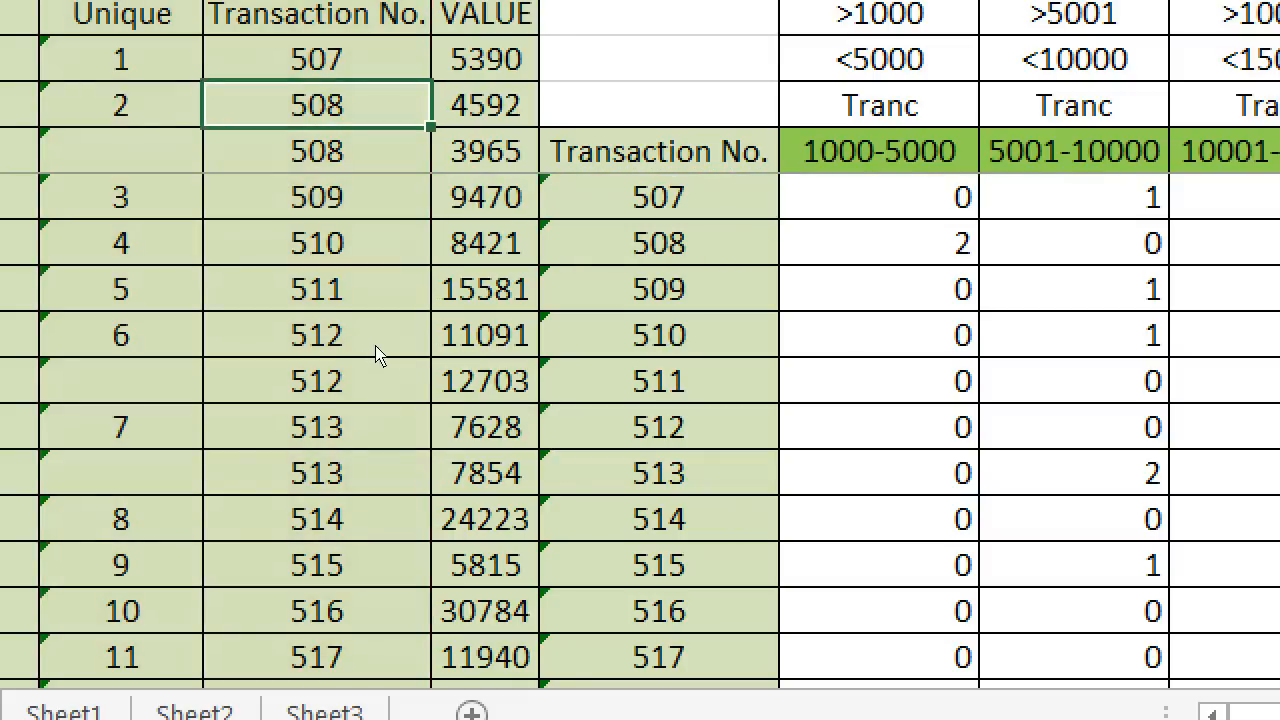
key("Right")
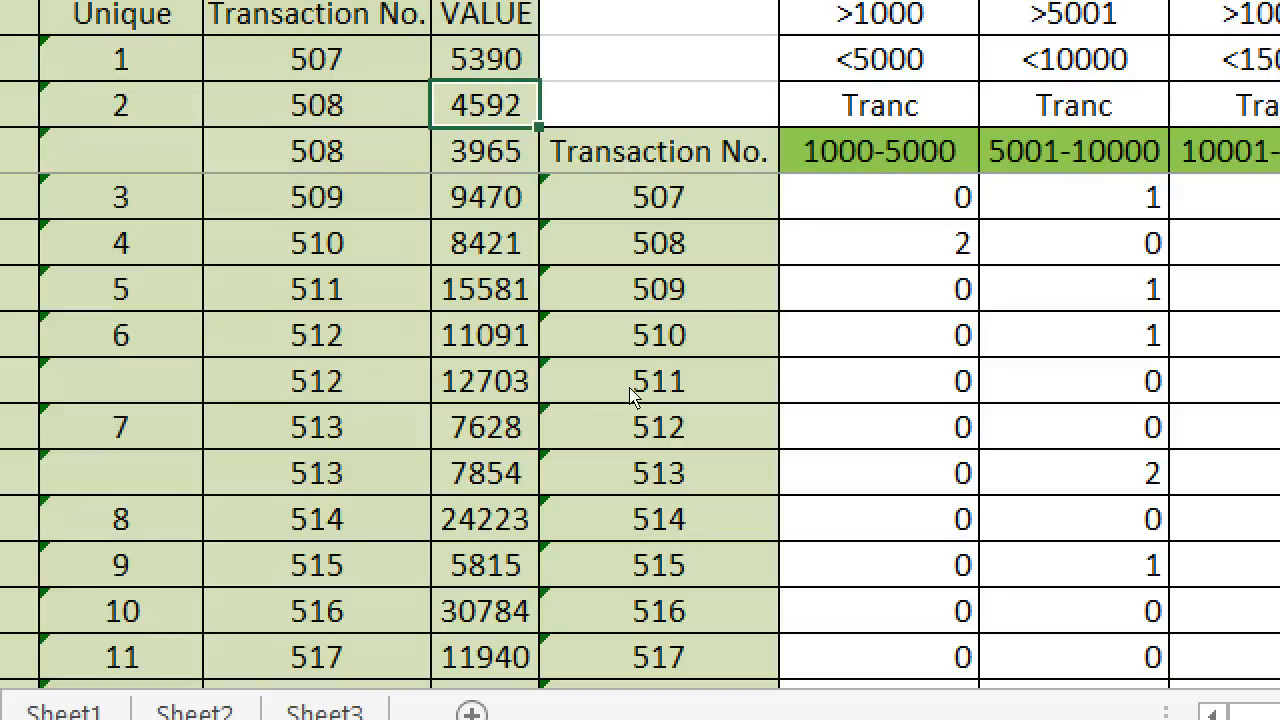
key("Left")
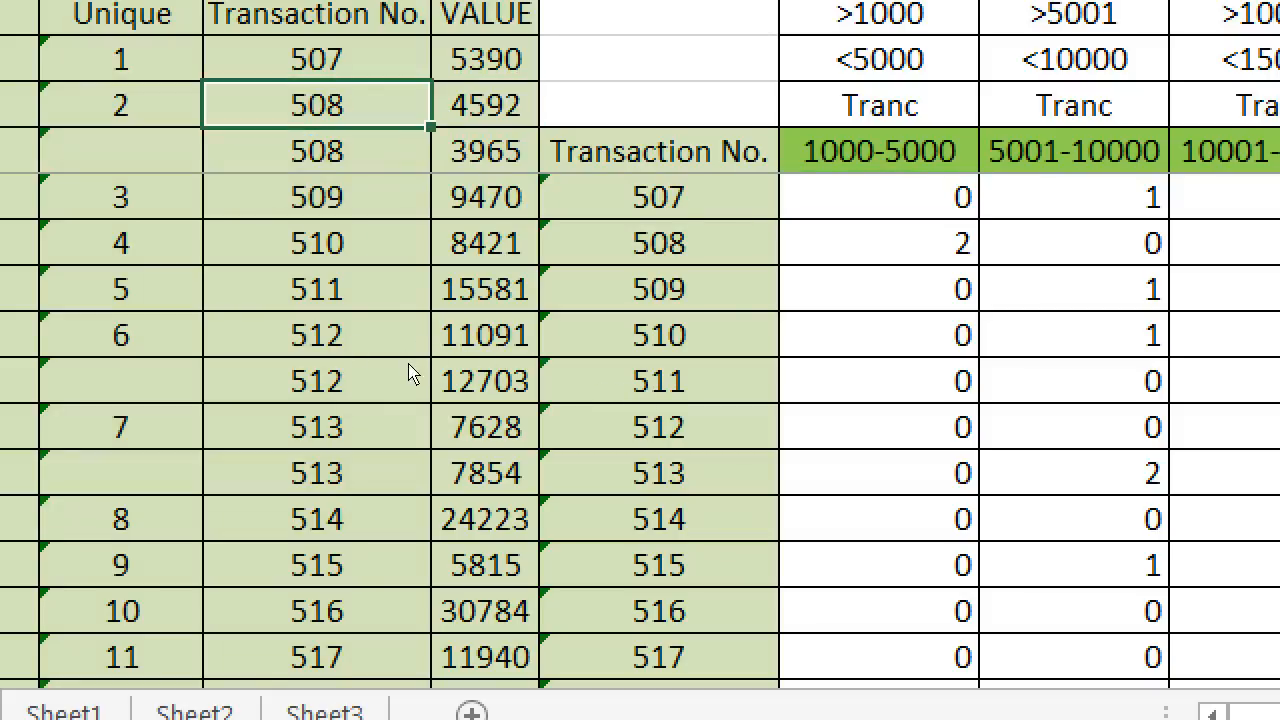
type("507")
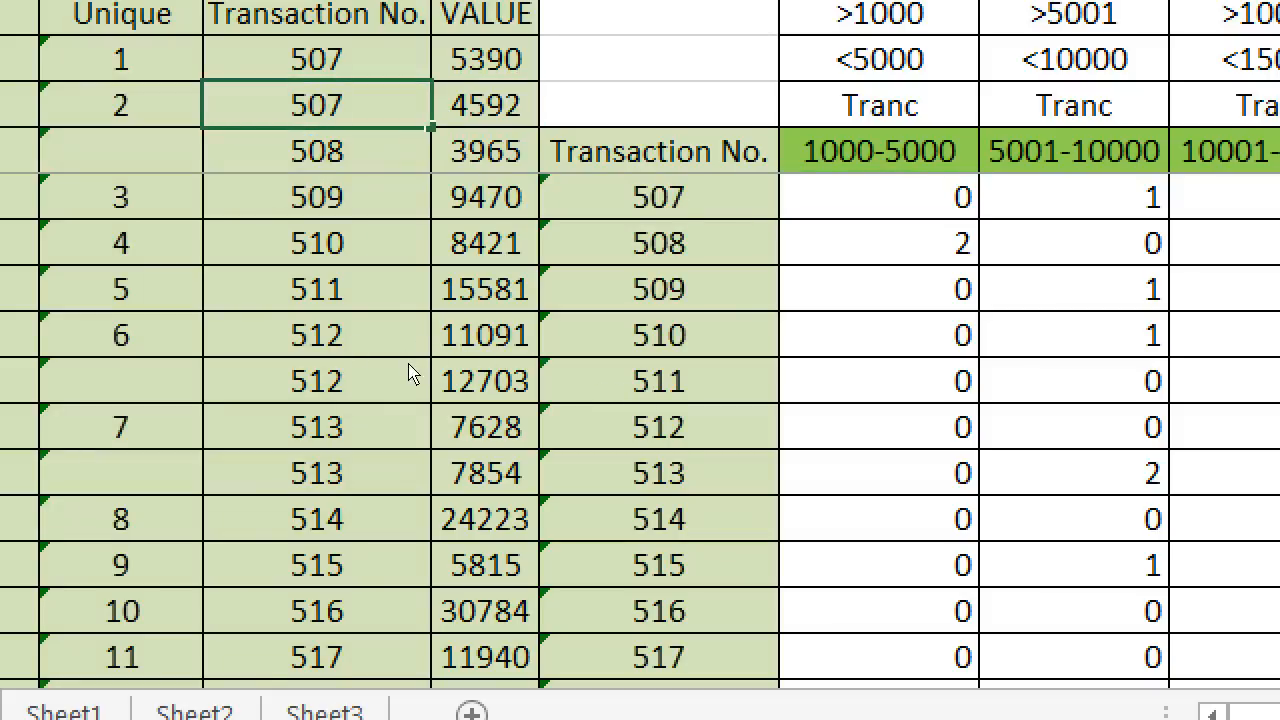
key("Return")
key("ctrl+Home")
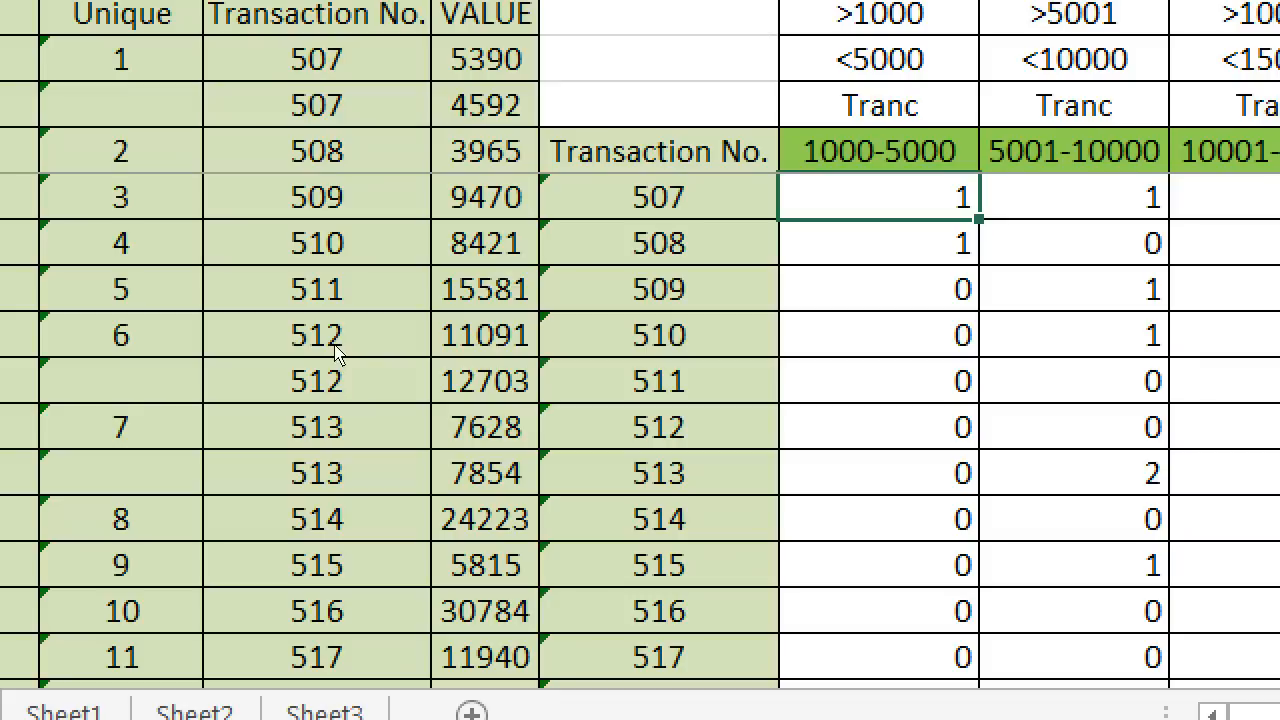
Step: Restore the transaction number in D4 to 508
left_click(317, 105)
type("508")
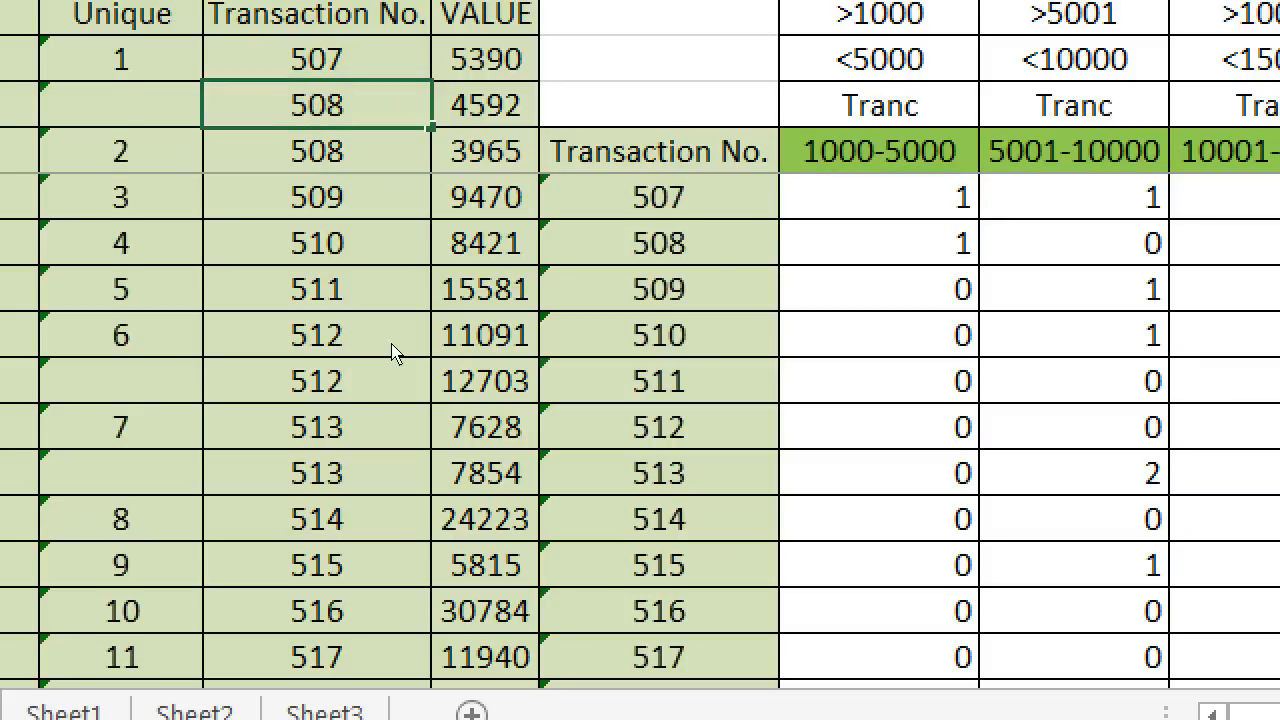
key("Return")
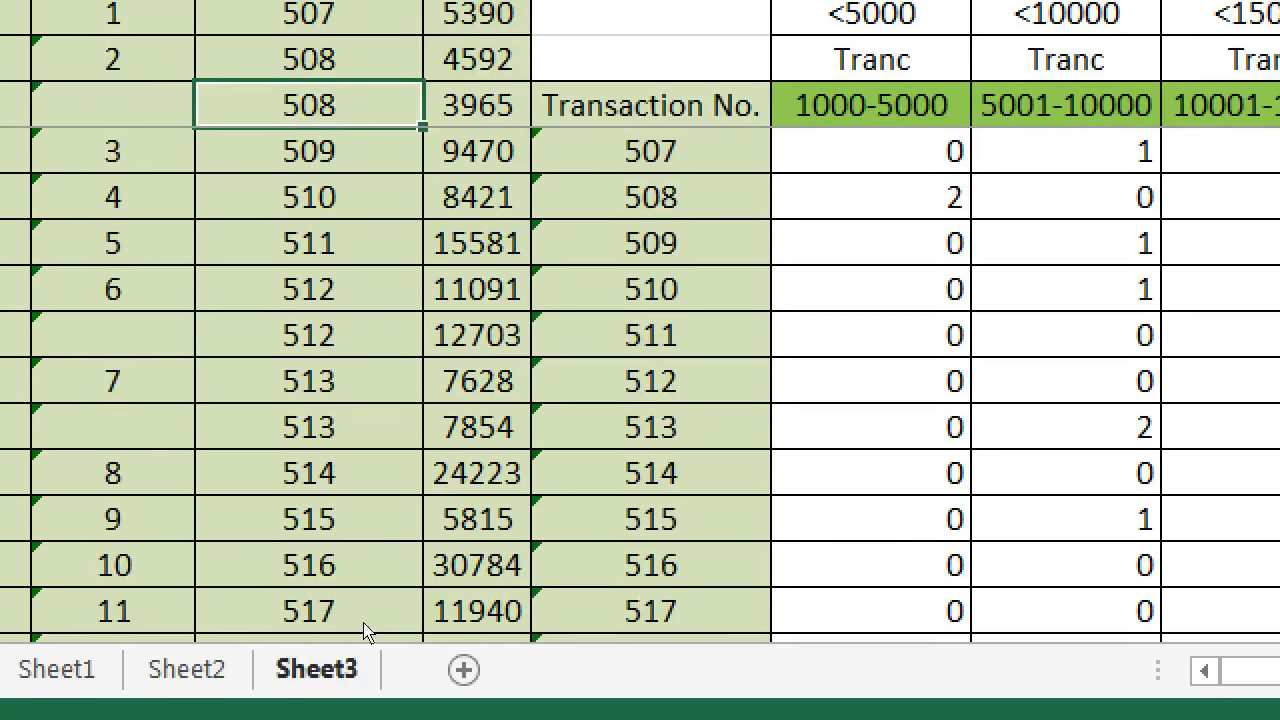
Step: Add transaction numbers 522, 523 and 522 in the first three empty rows of column D, D23 to D25
left_click(363, 570)
scroll(363, 610, "down", 3)
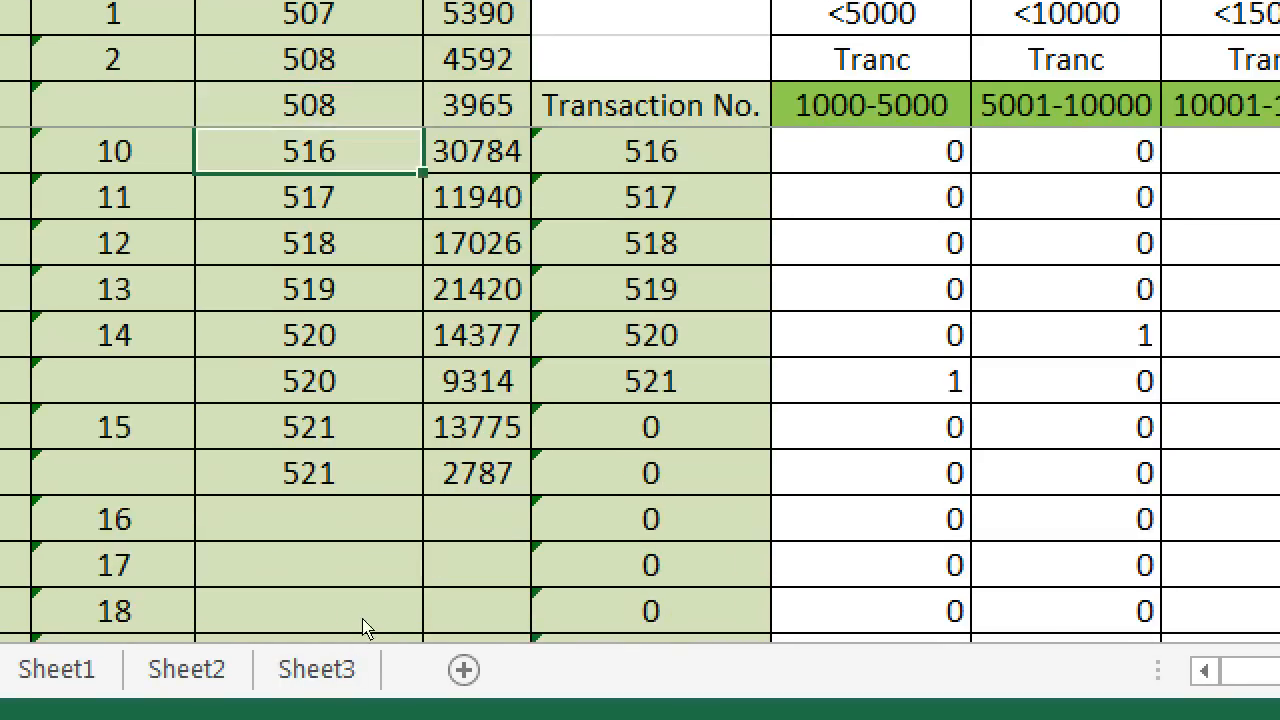
left_click(388, 528)
type("5")
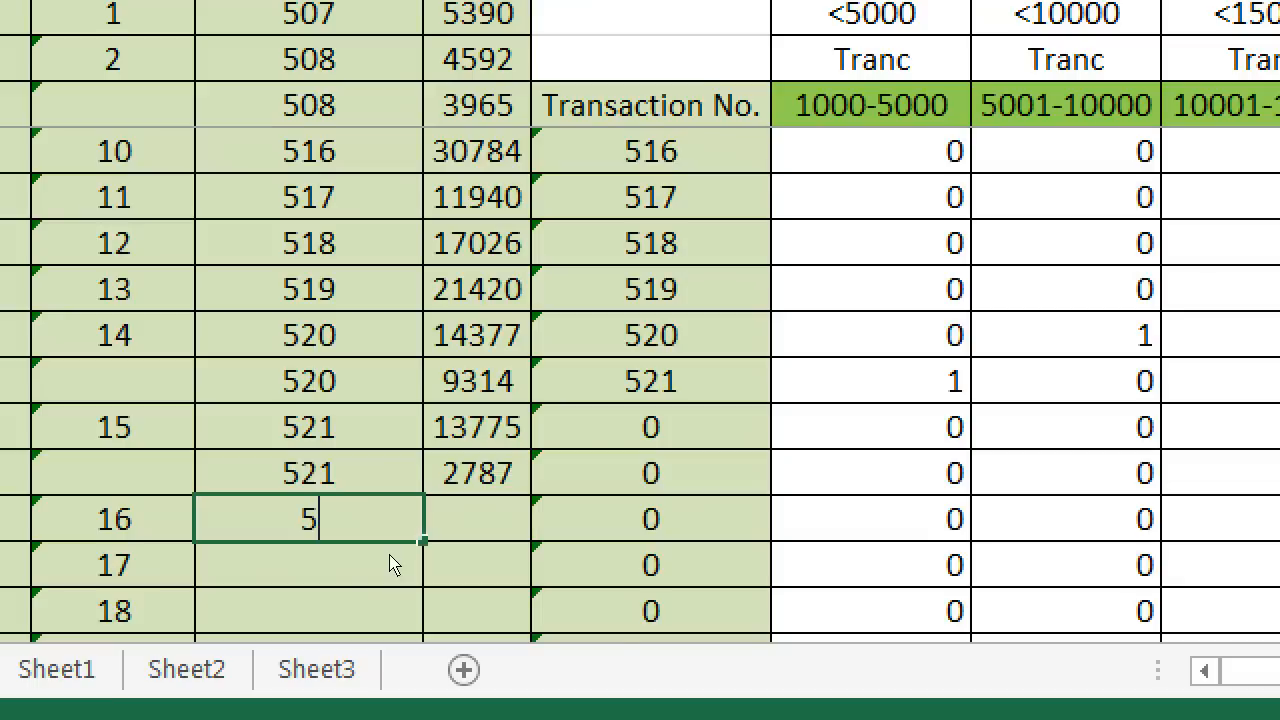
type("22")
left_click(390, 565)
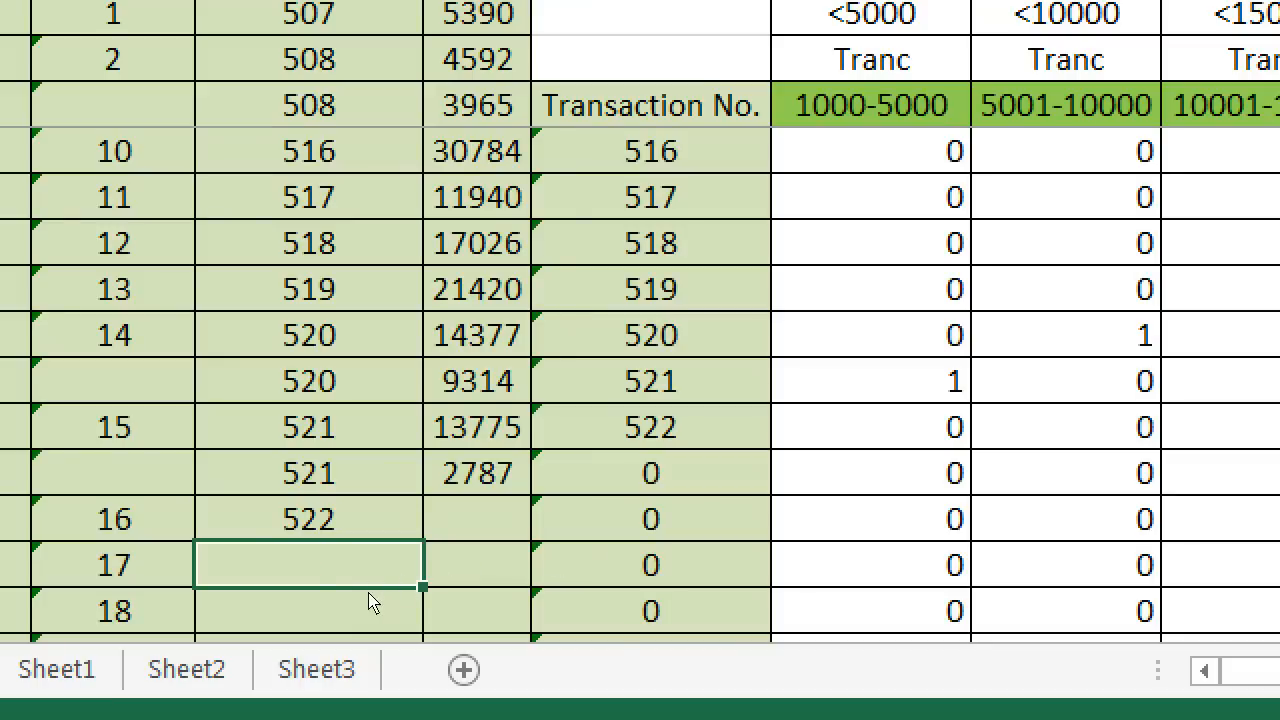
type("523")
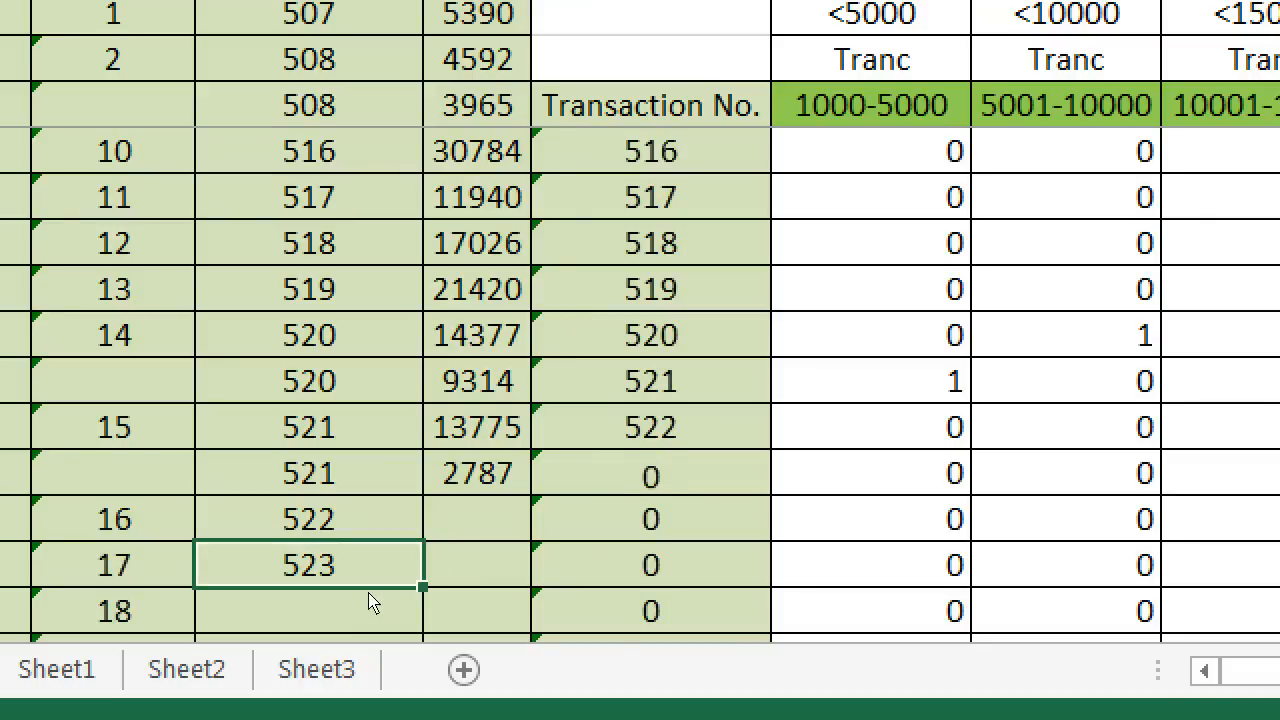
key("Return")
type("522")
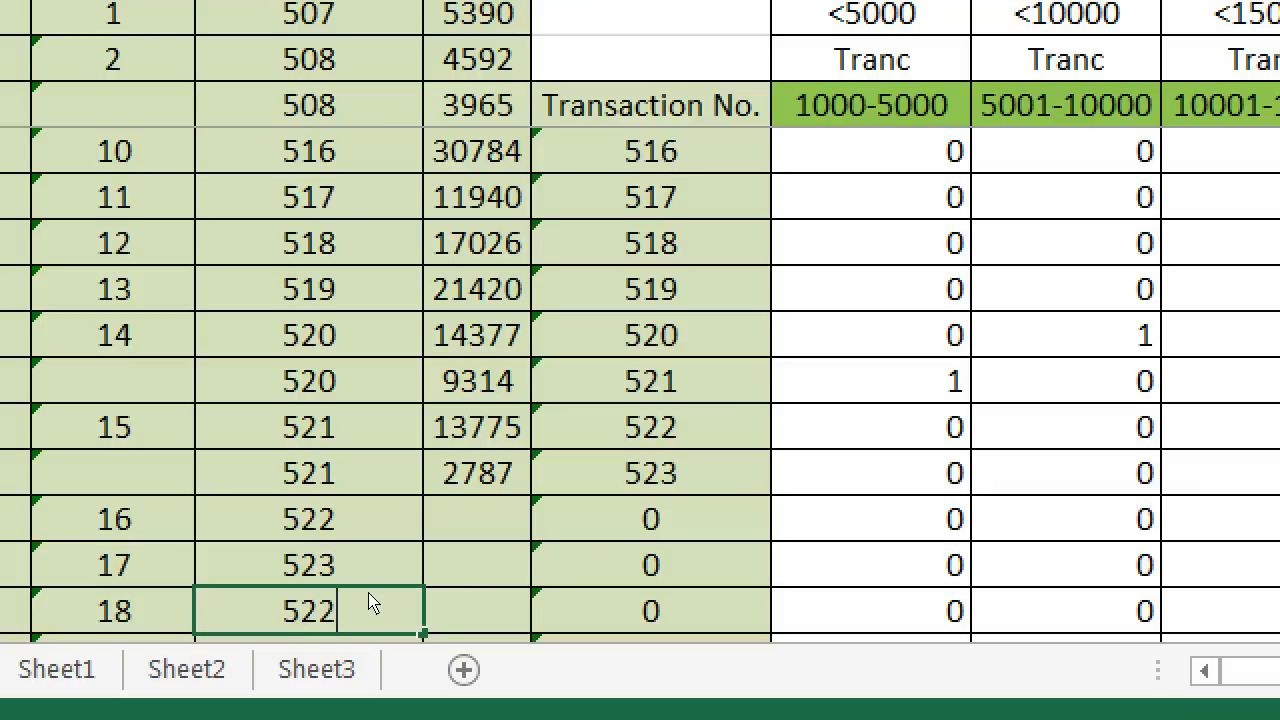
key("Return")
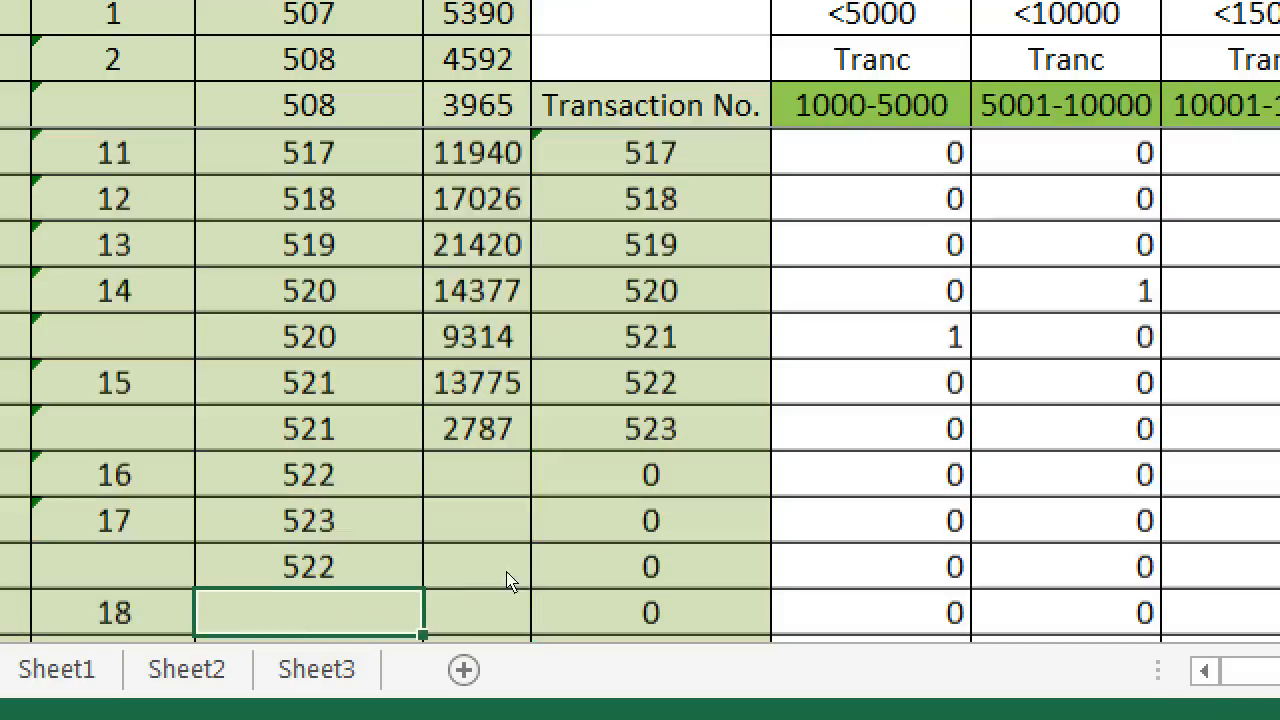
Step: Enter the values 2000, 5002 and 4500 in E23 to E25 for the newly added transactions
left_click(538, 513)
left_click_drag(538, 513, 503, 532)
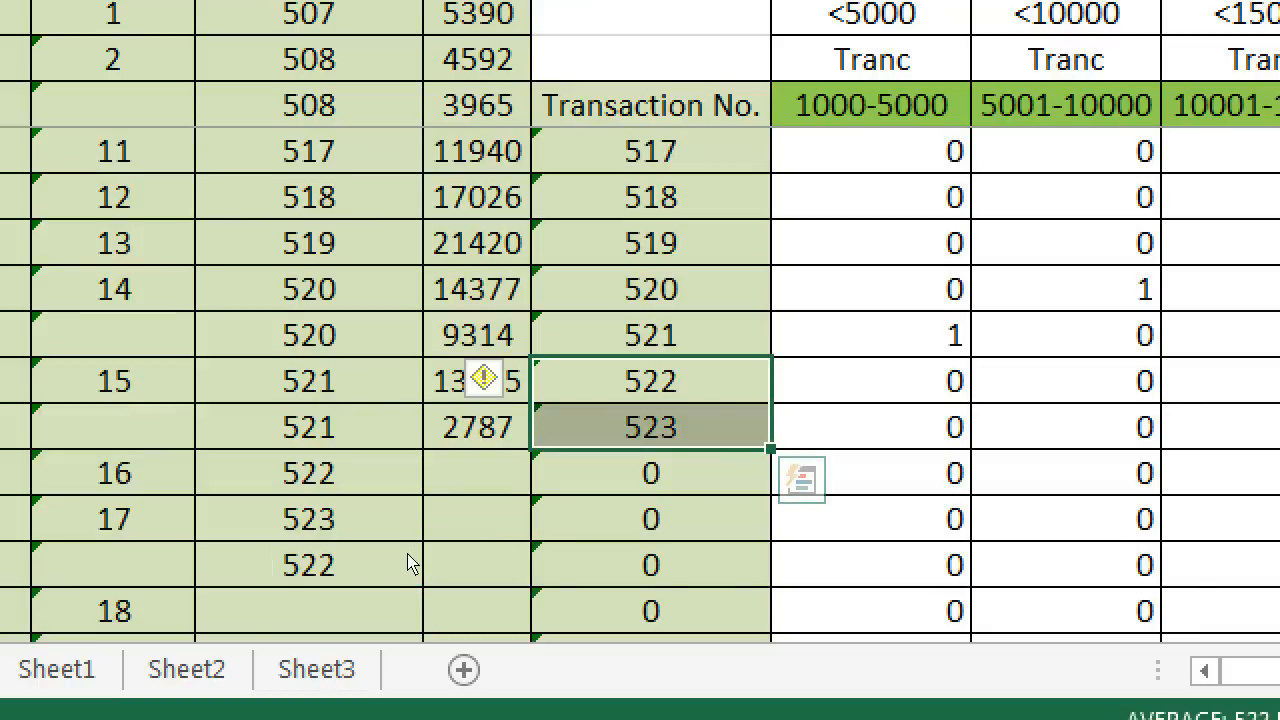
left_click(450, 558)
type("2000")
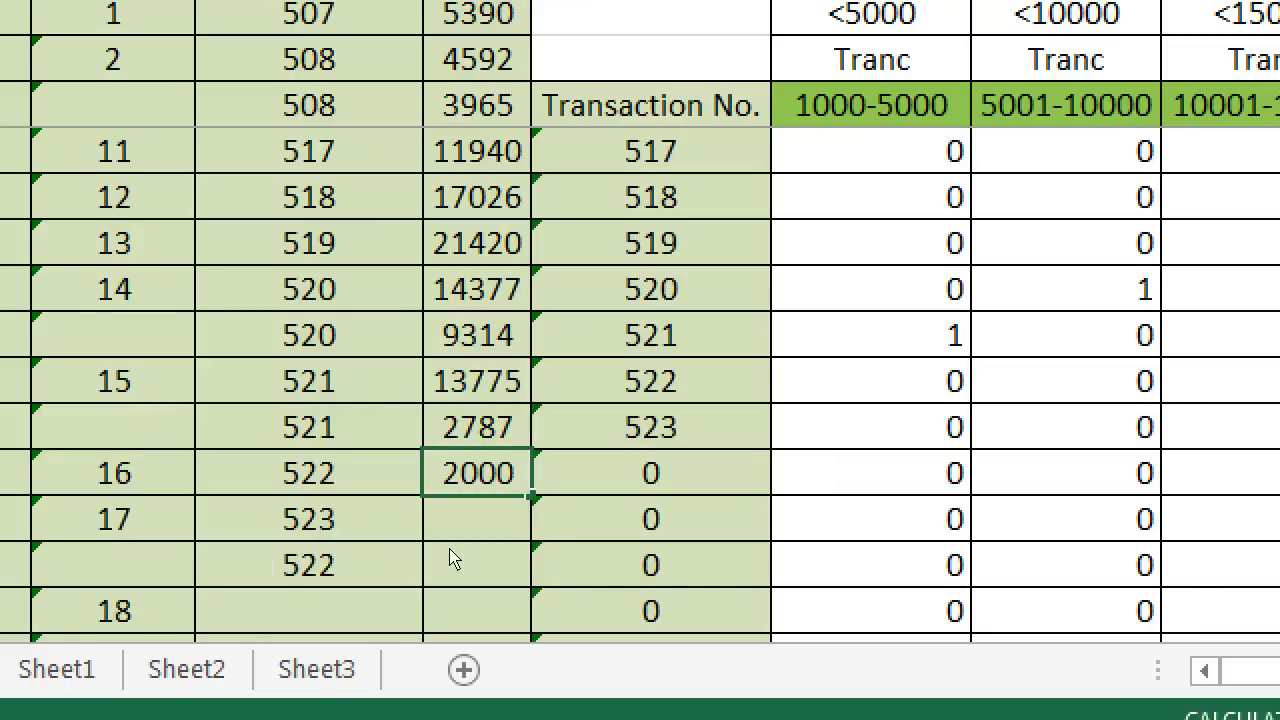
key("Return")
type("5000")
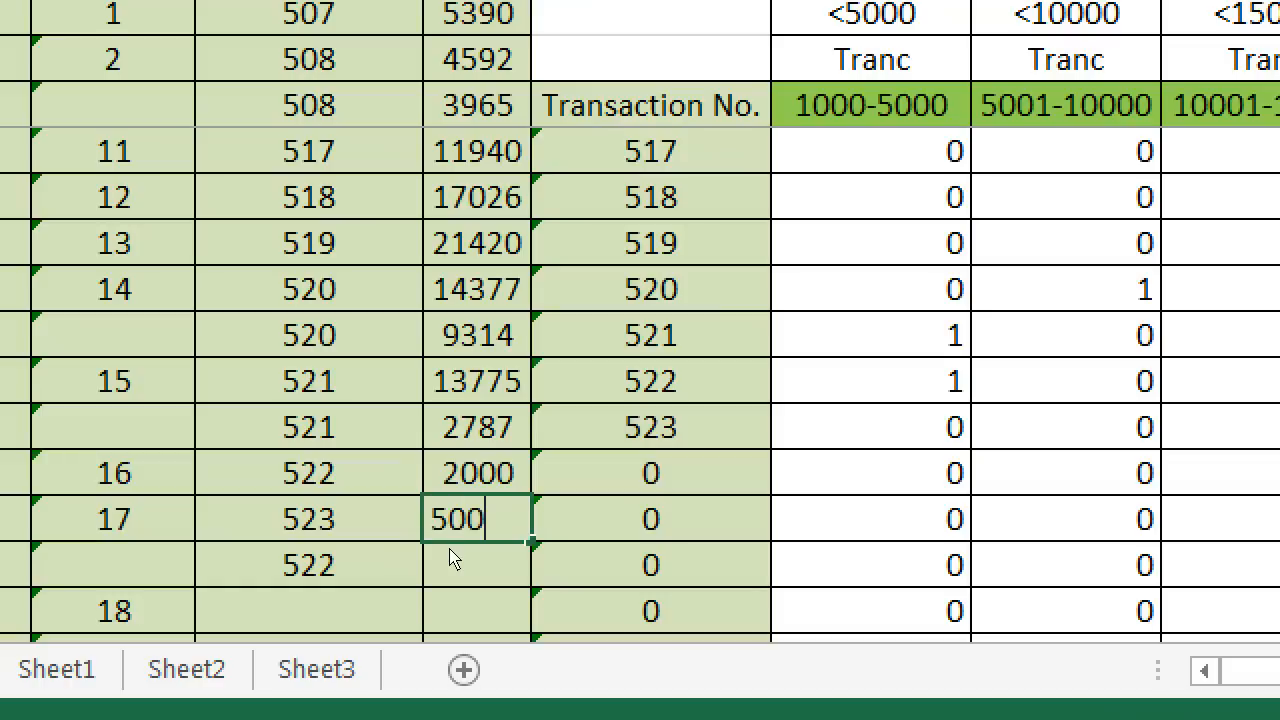
key("Return")
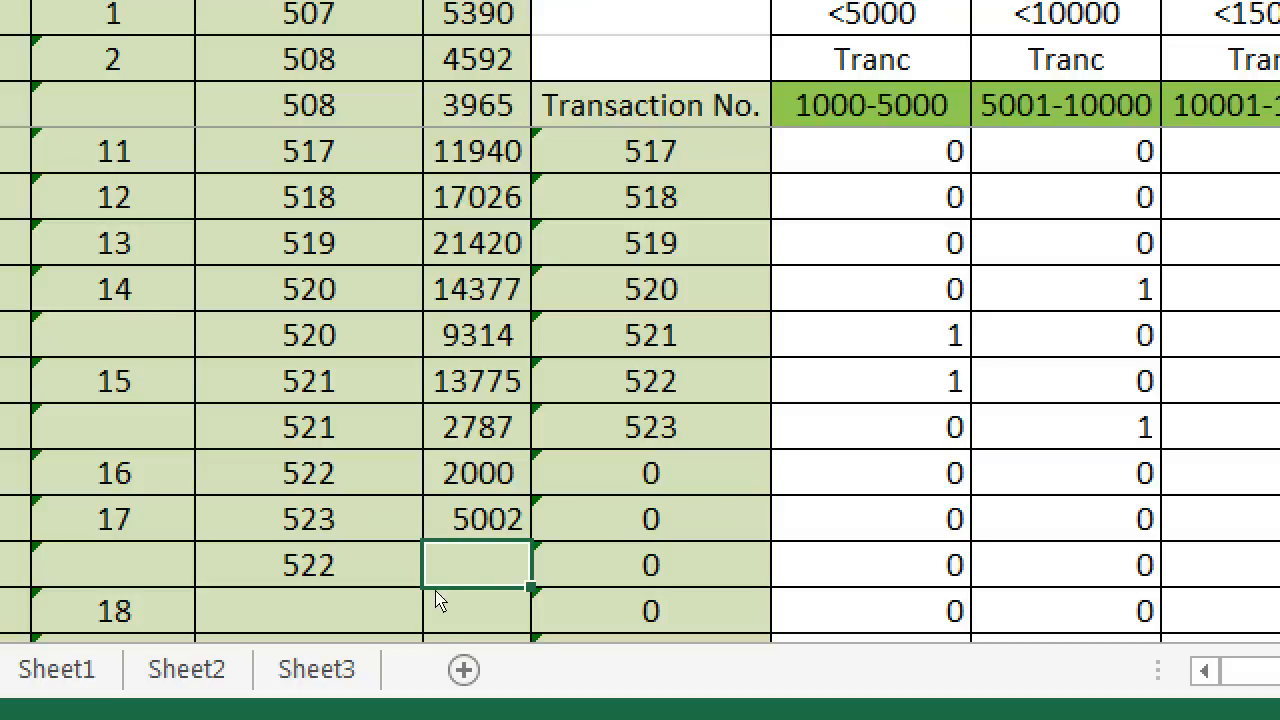
type("4500")
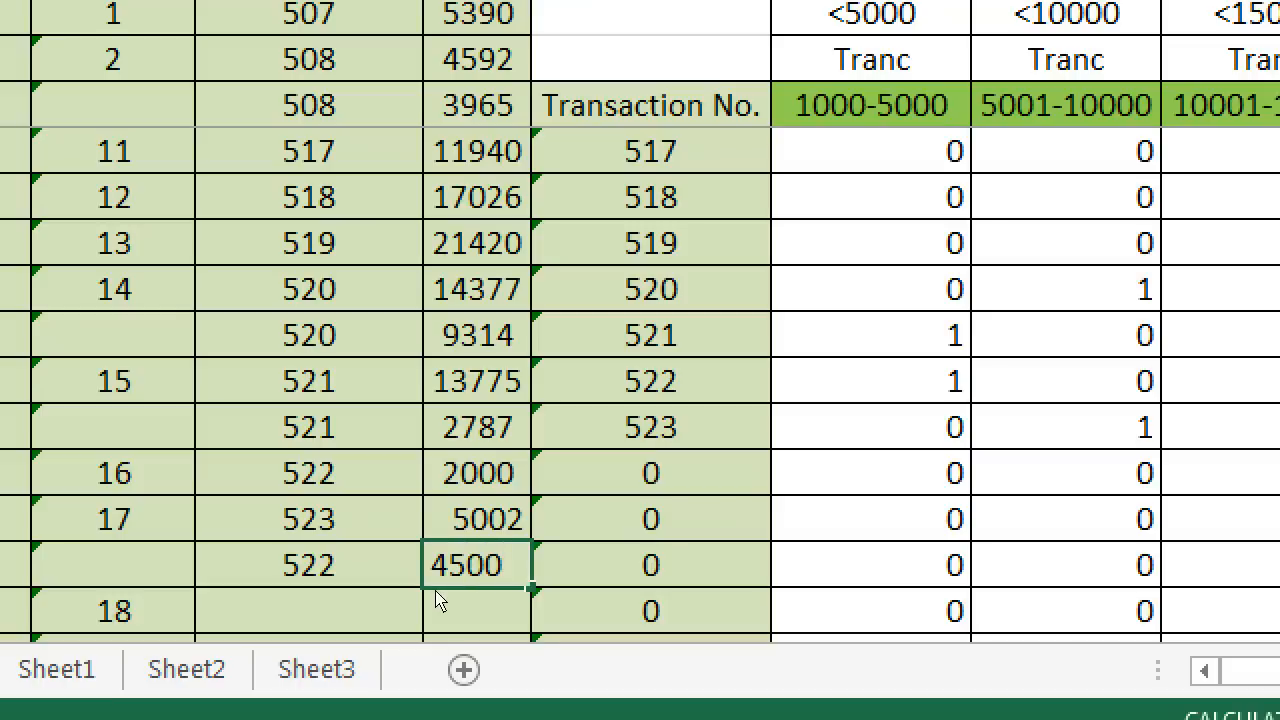
key("Return")
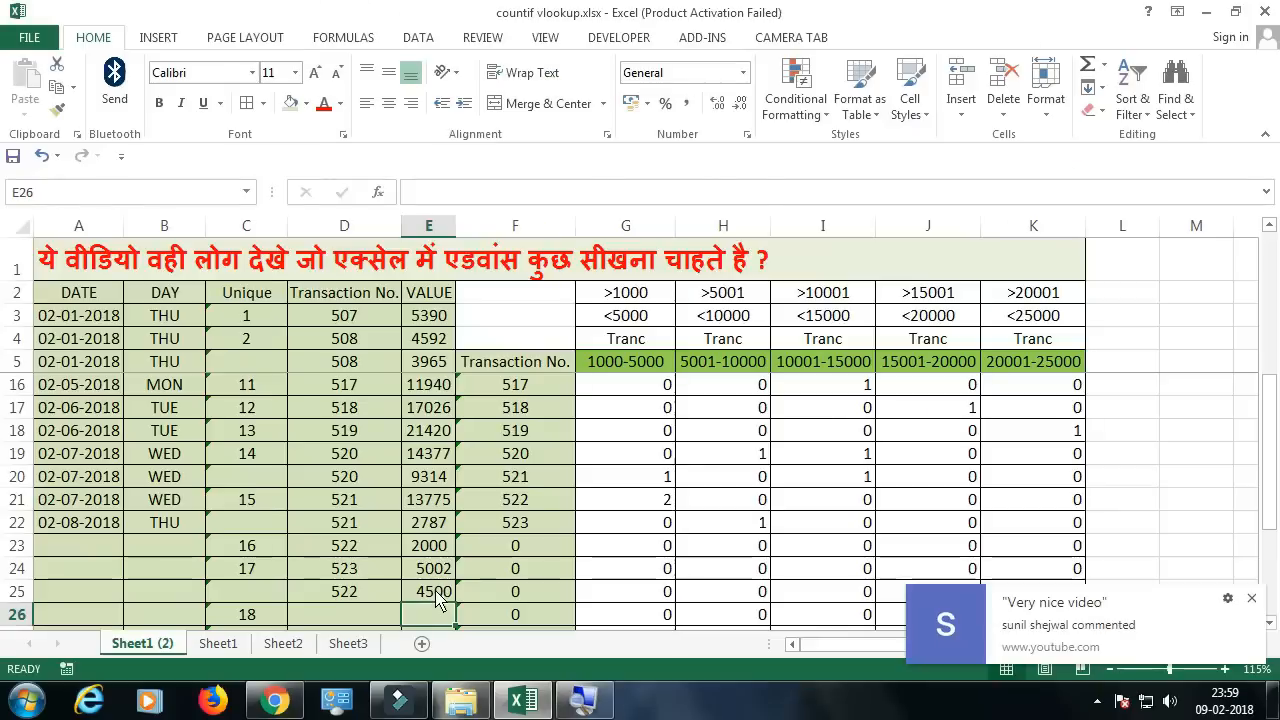
Step: Examine the lookup formula in F16 and the COUNTIFS results across the value range columns G to K
left_click(694, 168)
double_click(694, 170)
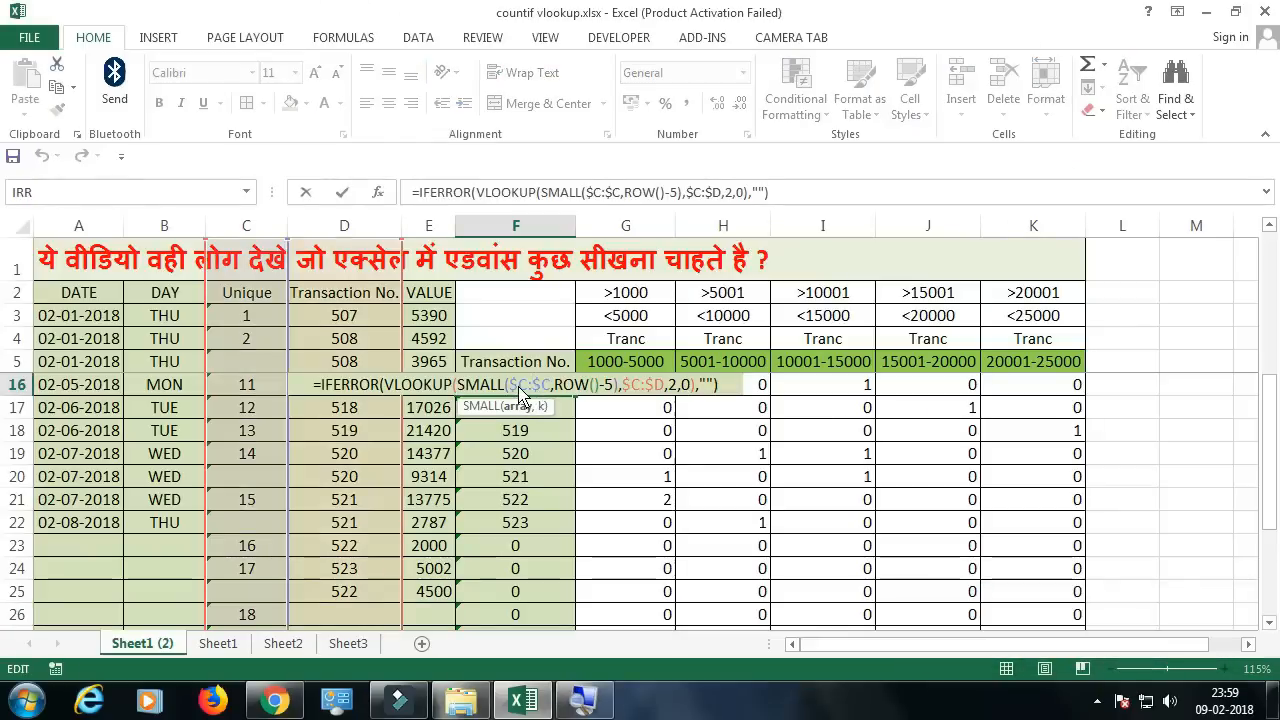
key("Escape")
scroll(324, 437, "down", 2)
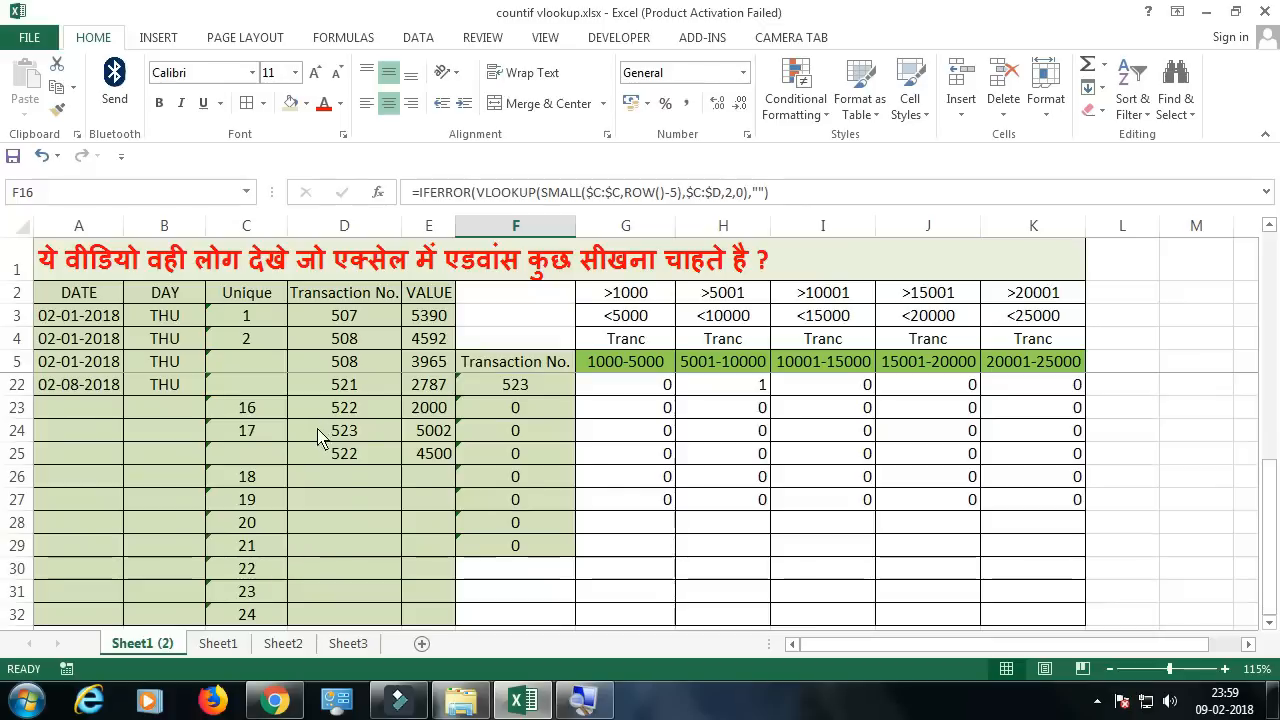
scroll(344, 469, "up", 5)
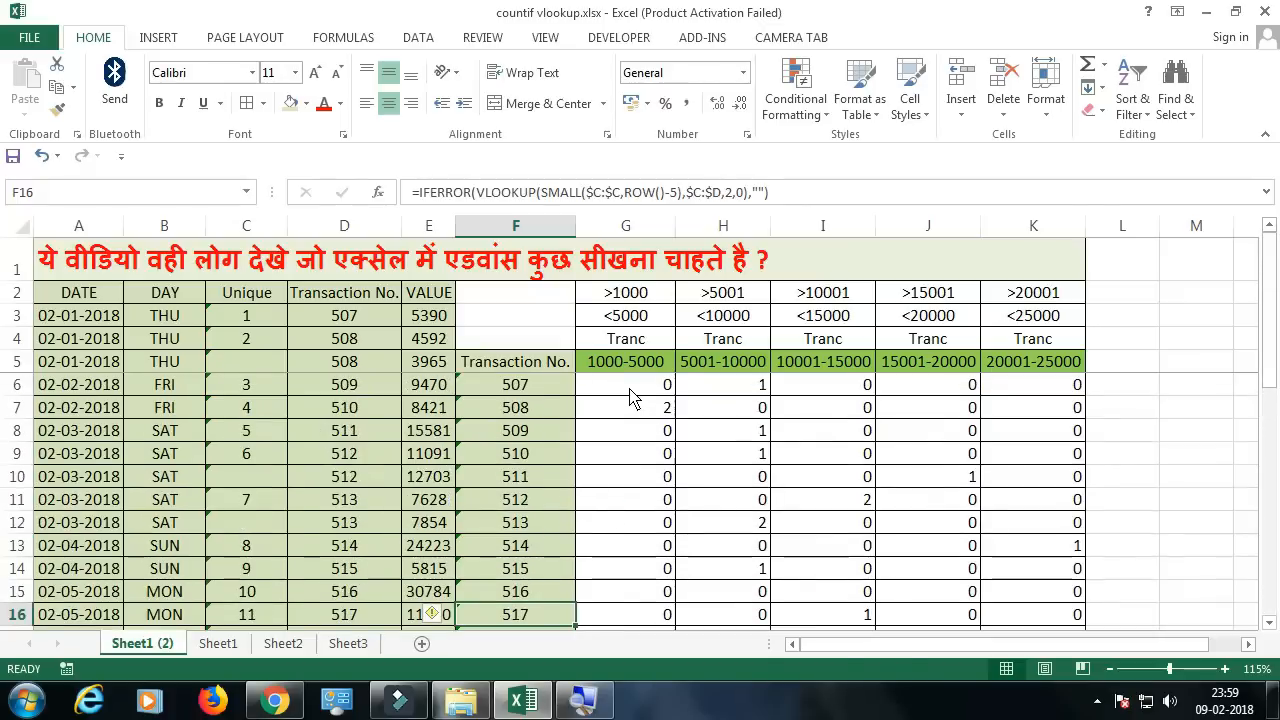
left_click_drag(630, 389, 1001, 634)
scroll(316, 362, "up", 1)
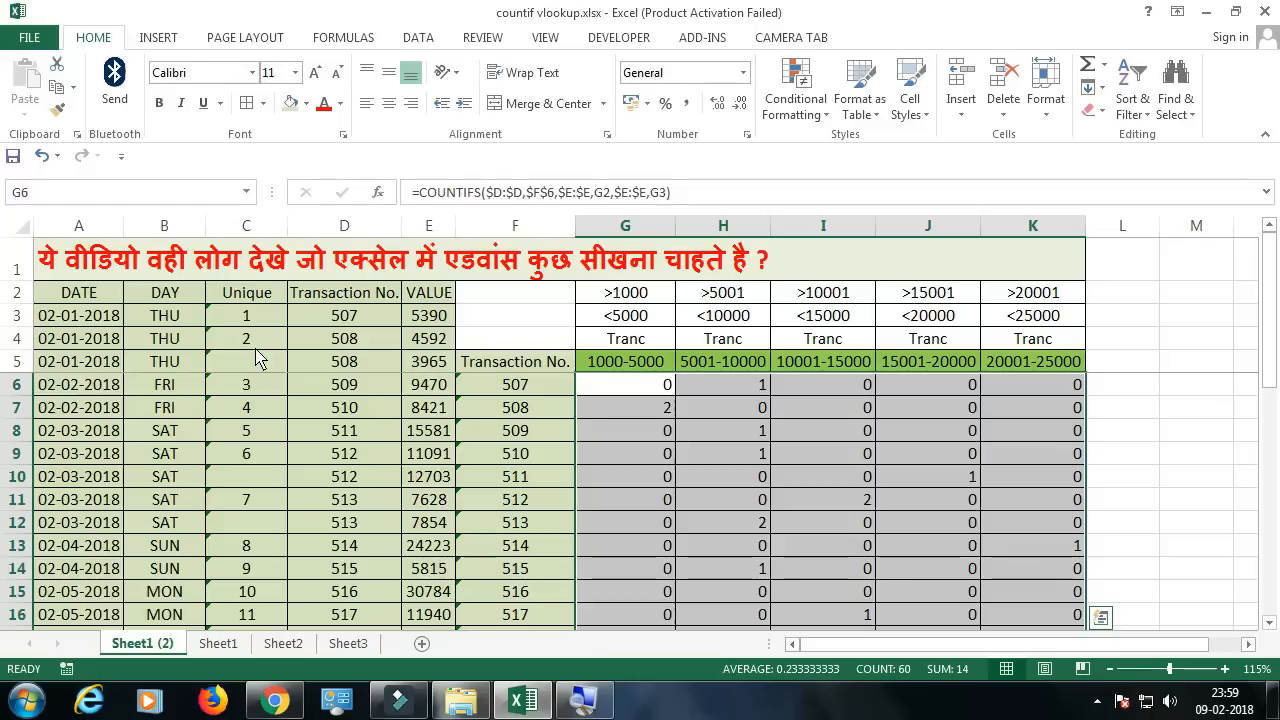
Step: Hide the Unique helper column C
right_click(247, 228)
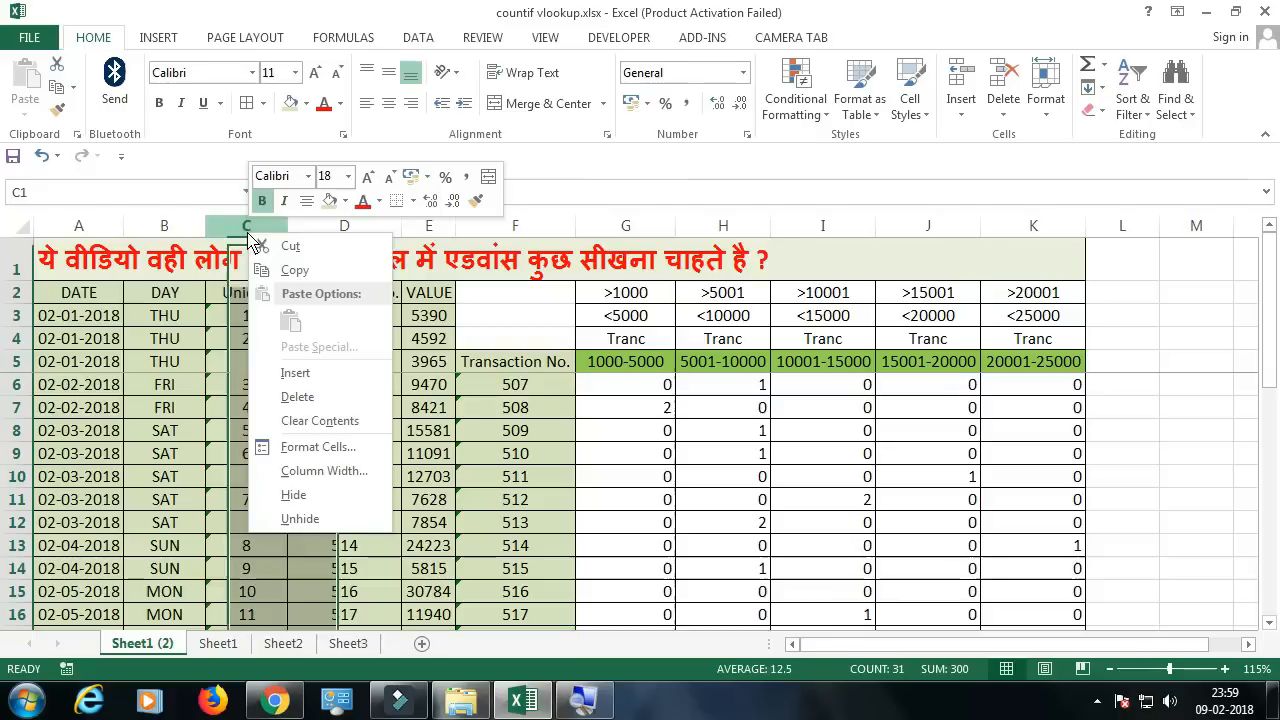
left_click(308, 496)
left_click(262, 340)
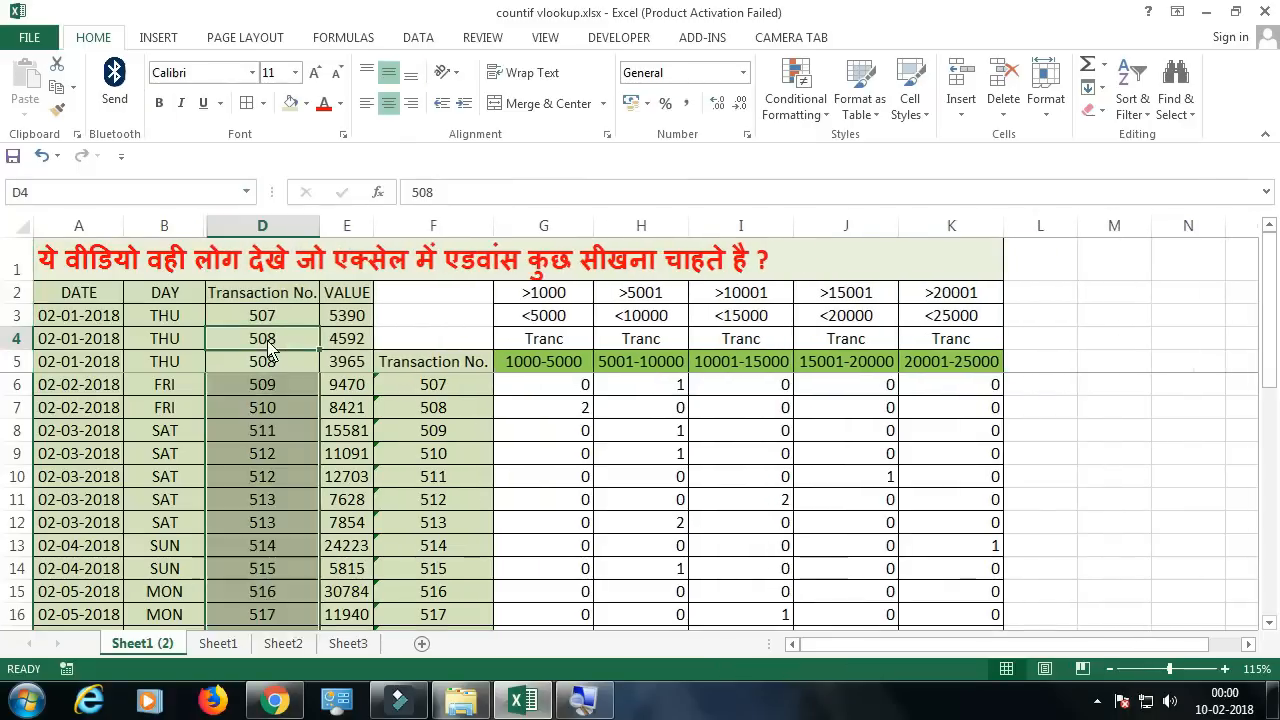
left_click(450, 390)
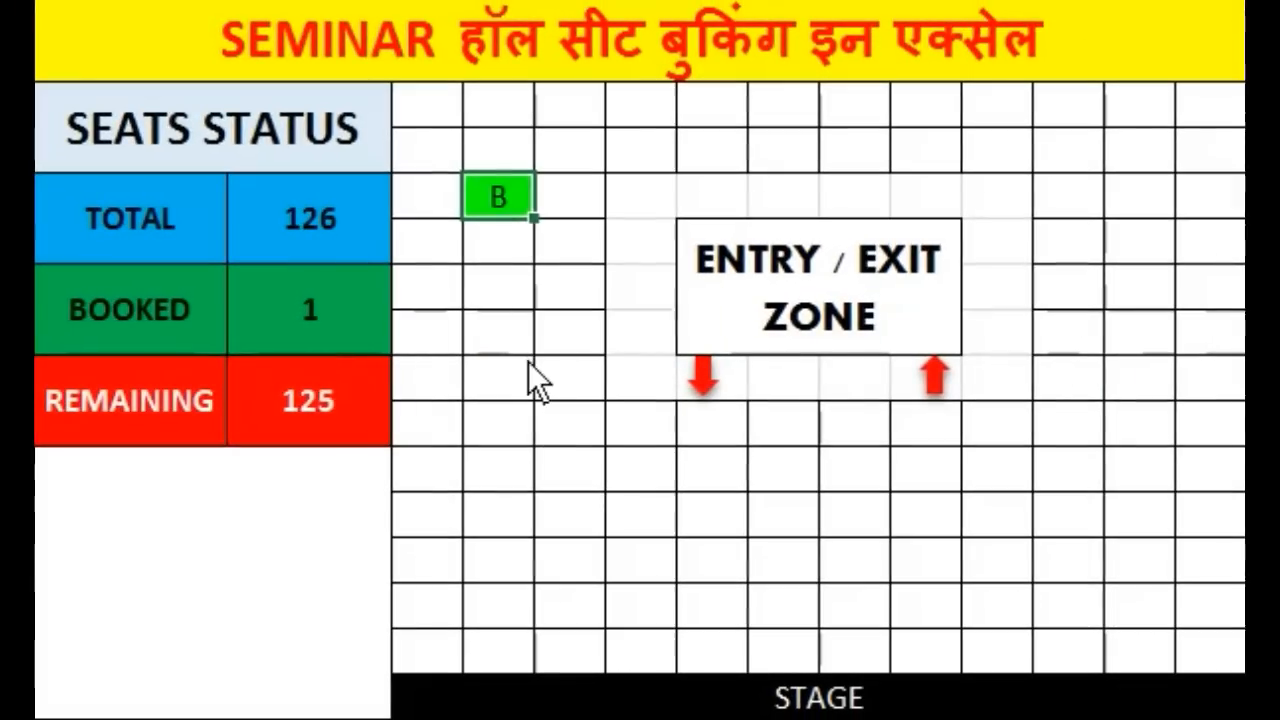
Step: Book single seats in the seminar hall's second and eleventh columns and nine adjacent seats in the tenth row
left_click(505, 338)
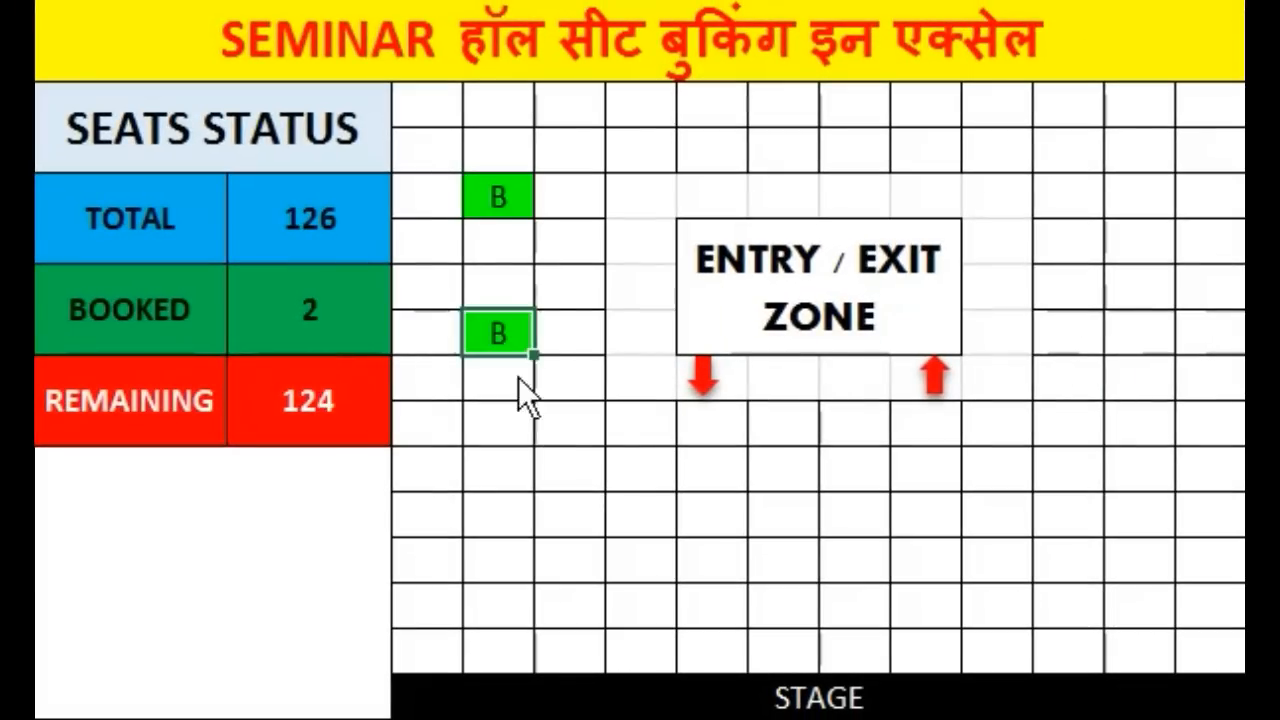
left_click_drag(498, 515, 1072, 516)
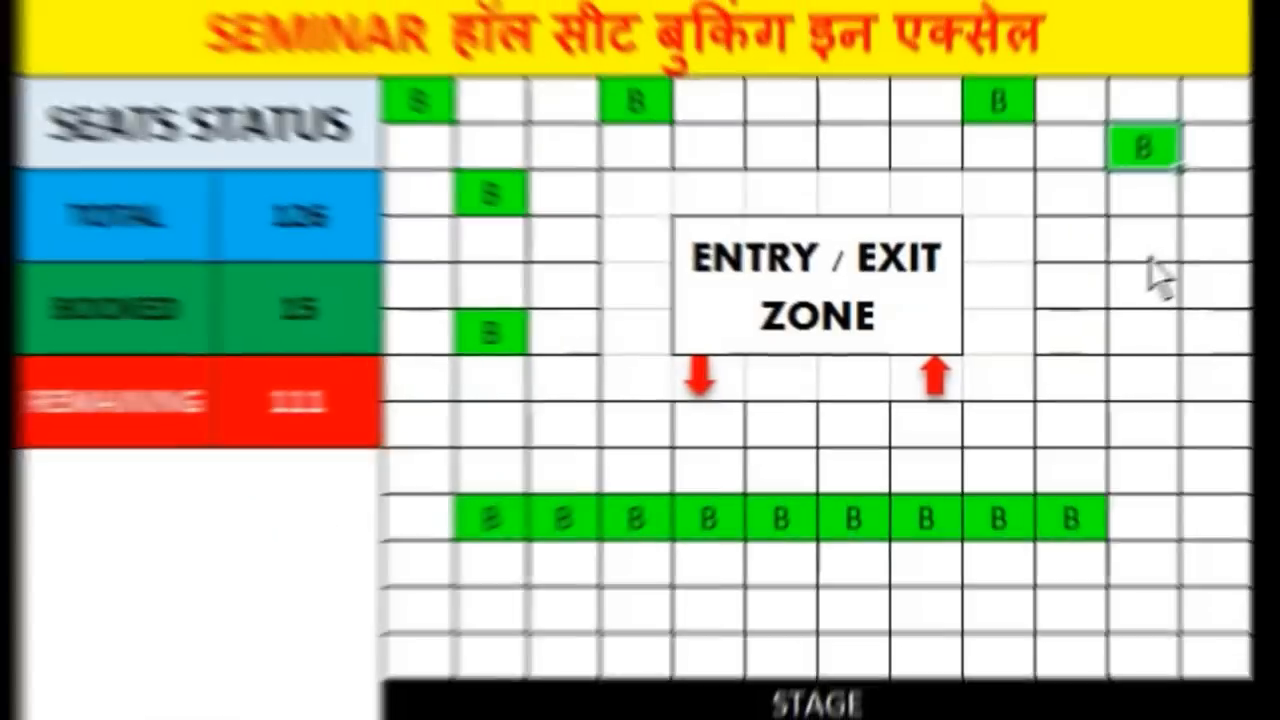
left_click(1143, 240)
left_click(1143, 332)
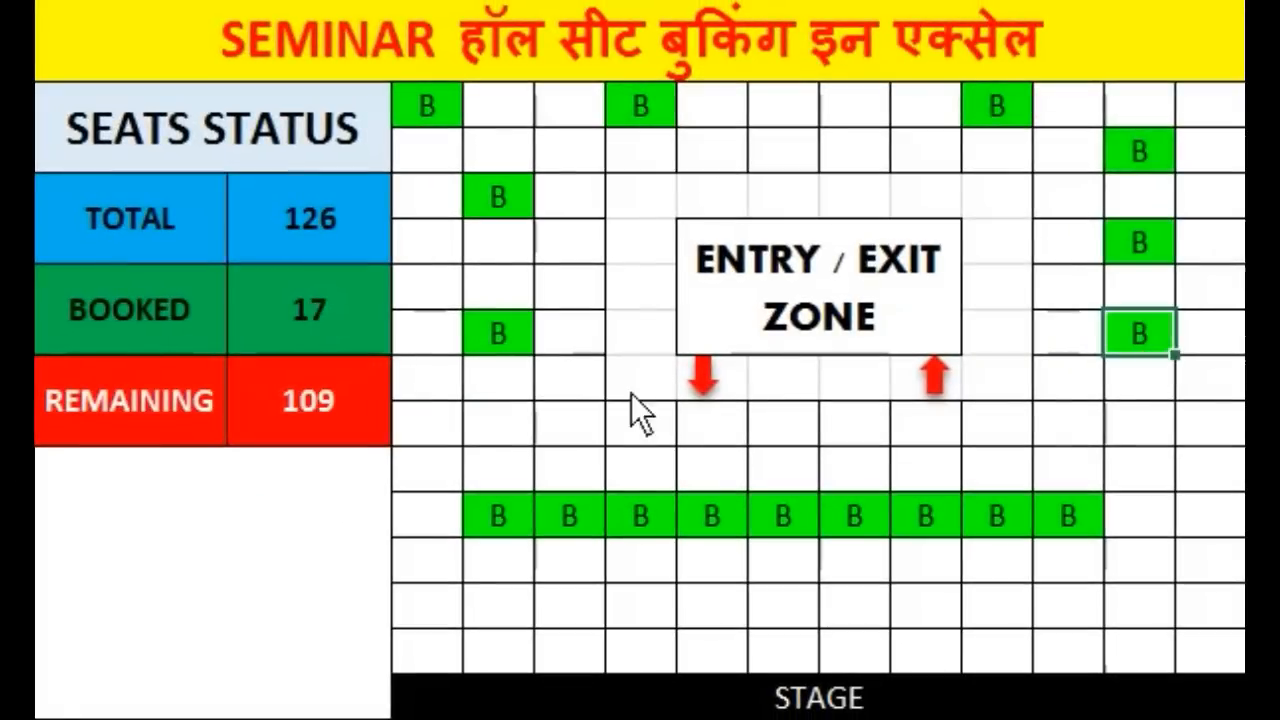
Step: Book the first and fourth seats of the eighth row and clear the first seat of the fifth row
left_click(427, 425)
left_click(427, 289)
key("Delete")
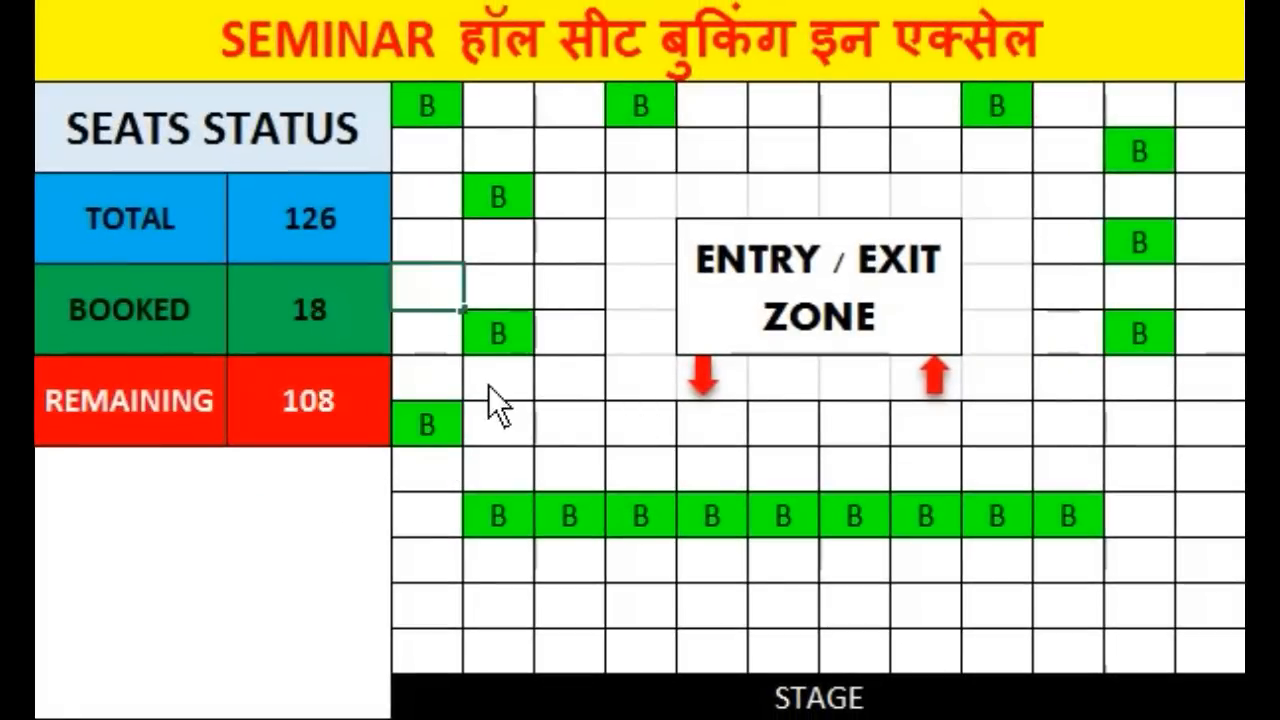
left_click(640, 428)
Step: Book the three full rows nearest the stage plus blocks of seats in rows eight to ten and the second and third columns
left_click_drag(427, 560, 1210, 650)
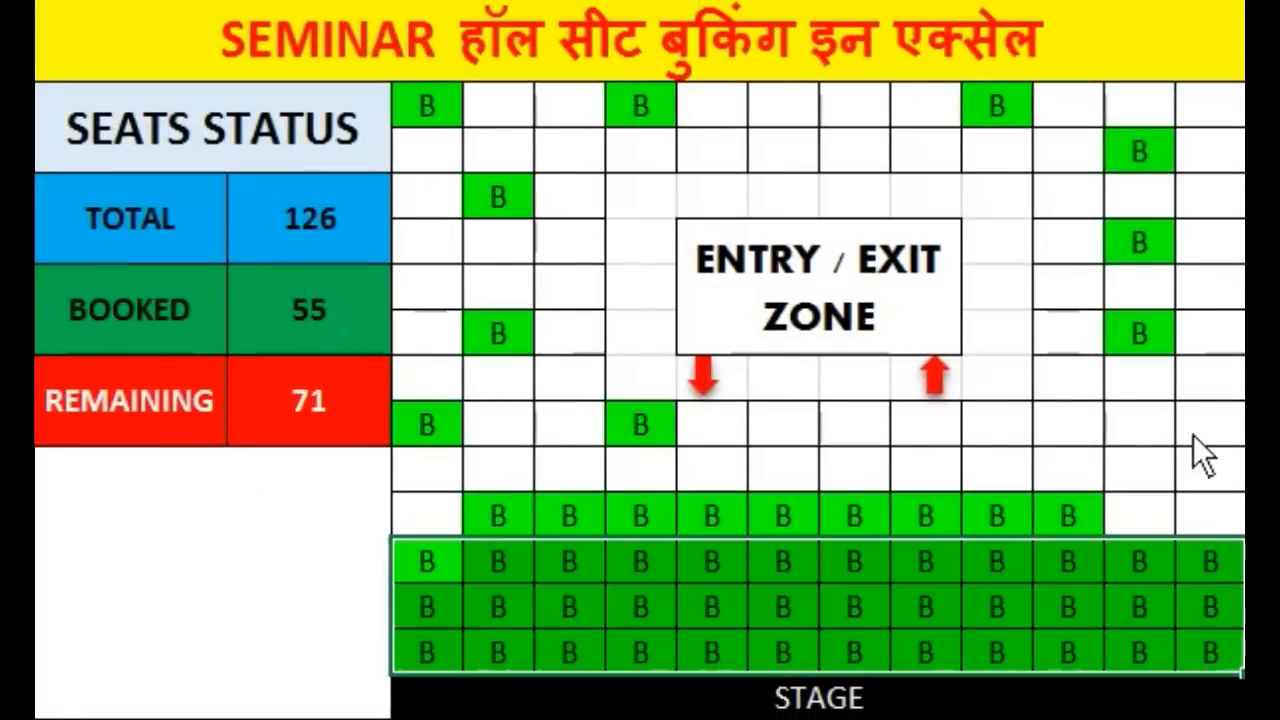
left_click_drag(1193, 435, 1210, 515)
left_click_drag(1139, 425, 711, 470)
left_click_drag(498, 378, 510, 465)
left_click_drag(569, 470, 571, 229)
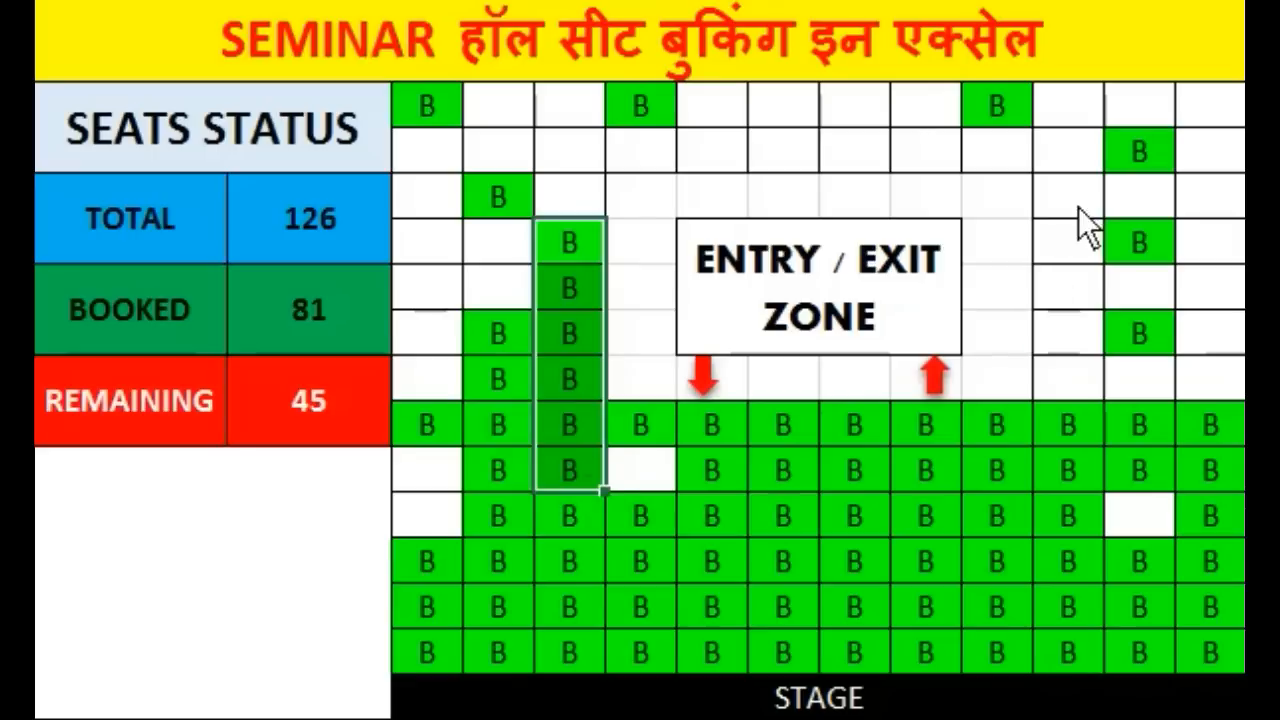